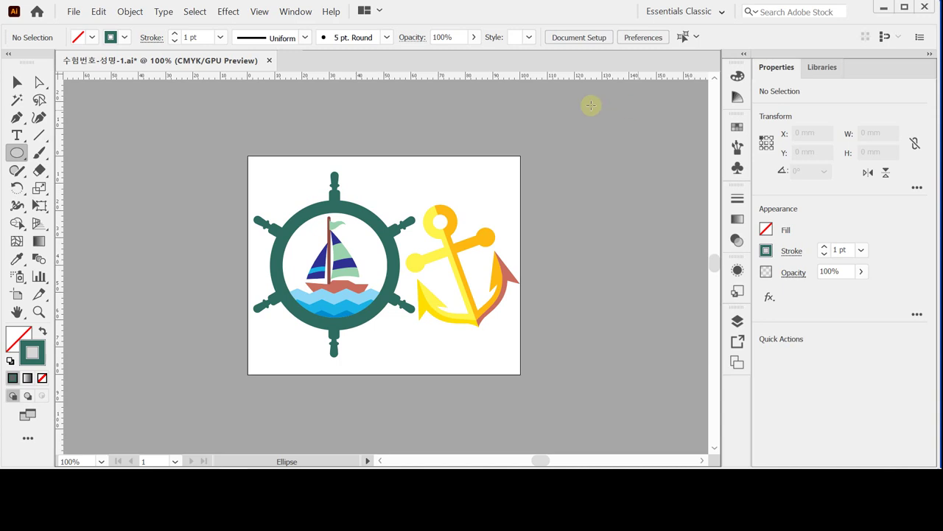
Create a new one-artboard document 100 mm wide and 80 mm high in CMYK color mode.
click(74, 11)
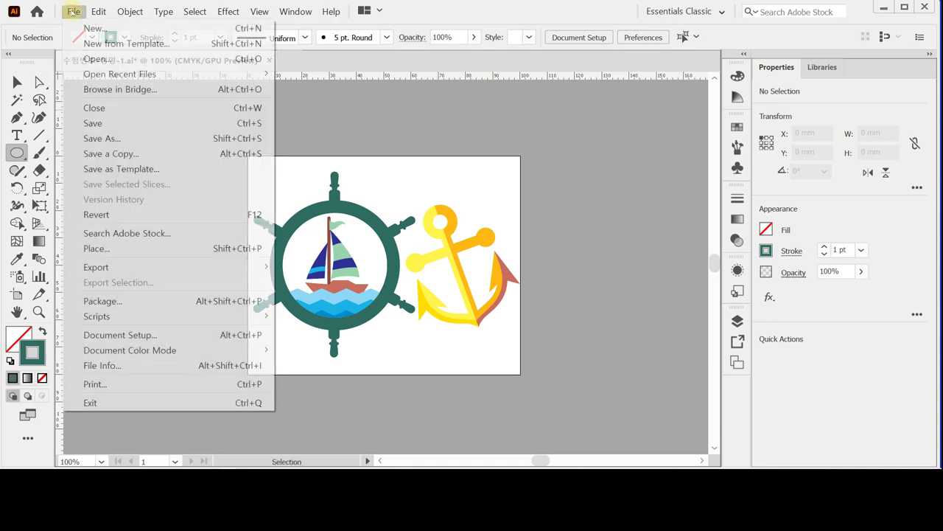
key(Escape)
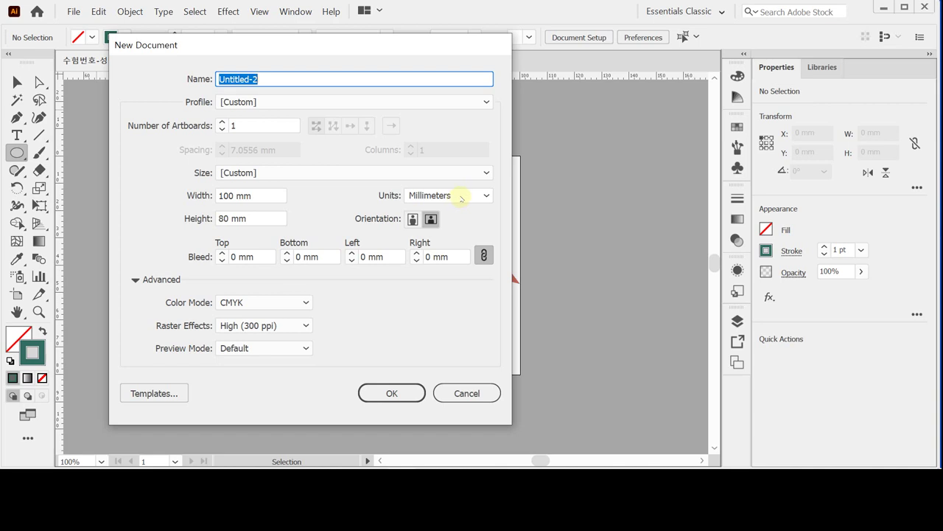
click(271, 194)
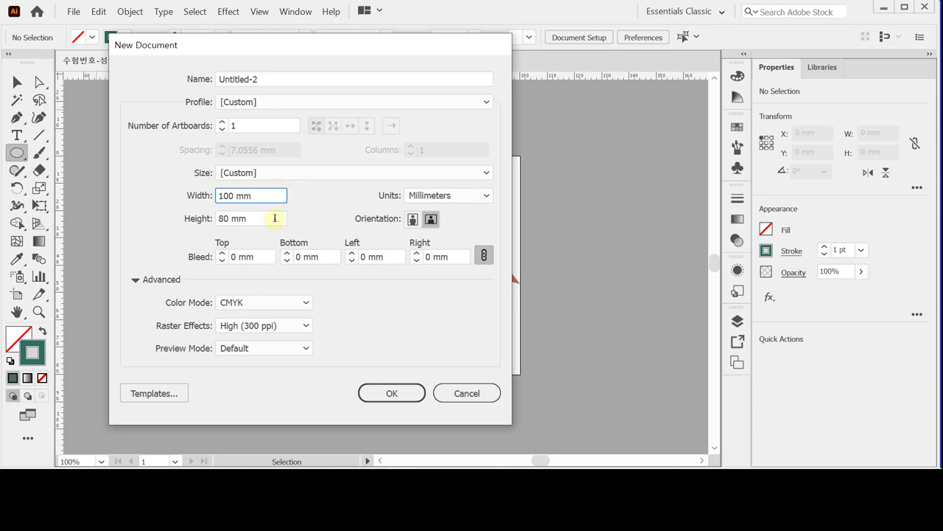
click(275, 218)
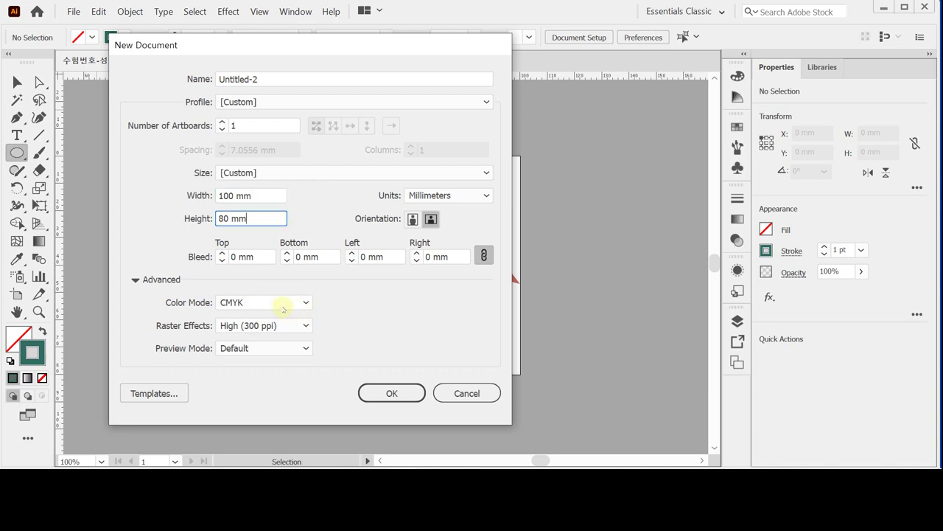
click(401, 392)
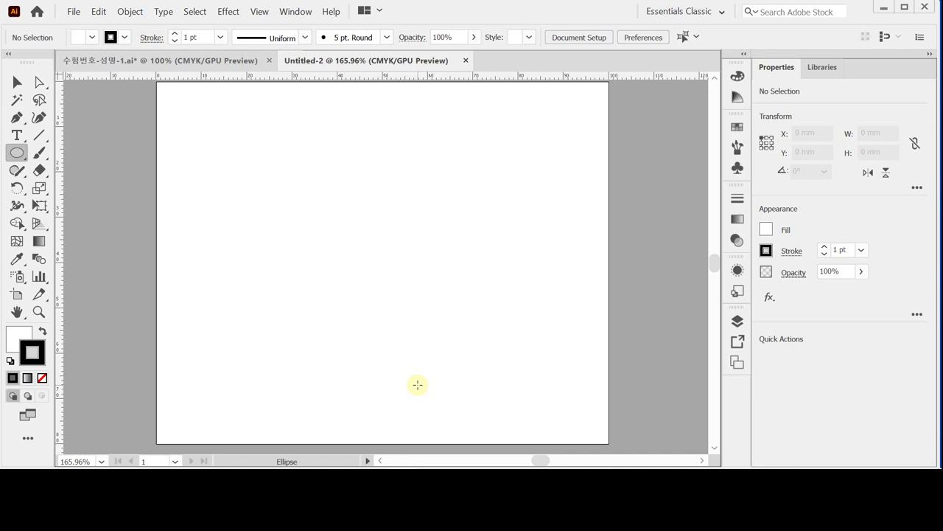
Paste the copied guide lines onto the artboard and save the document in the GTQ folder as 수험번호-성명-1.ai in Illustrator 2020 version.
key(ctrl)
key(ctrl+v)
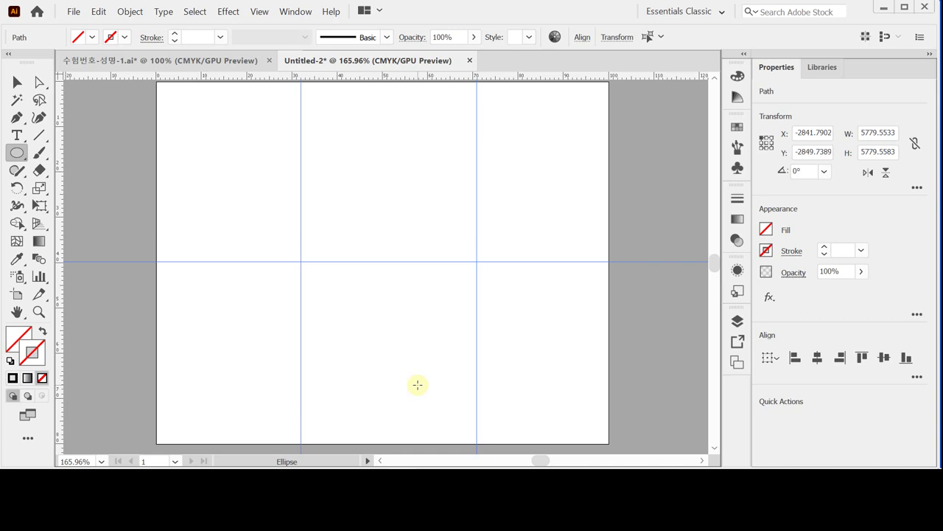
key(ctrl)
key(ctrl+s)
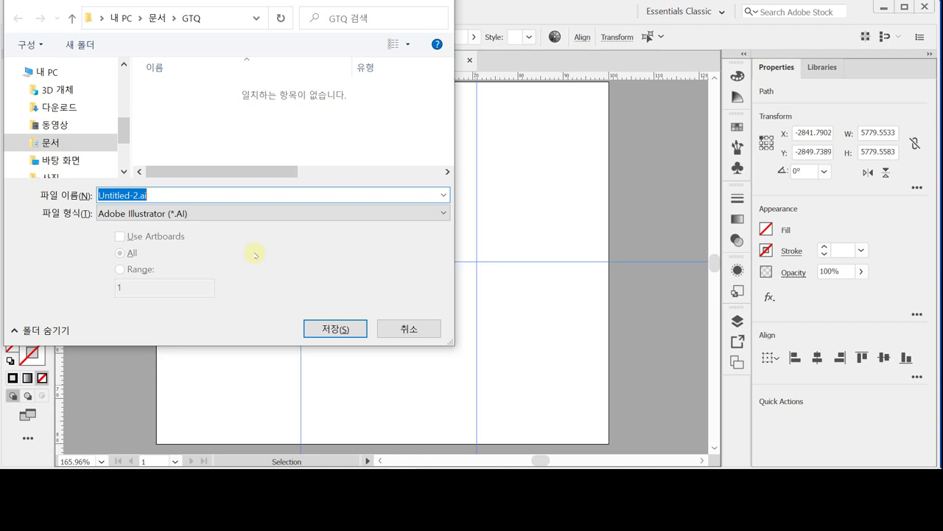
text(수허)
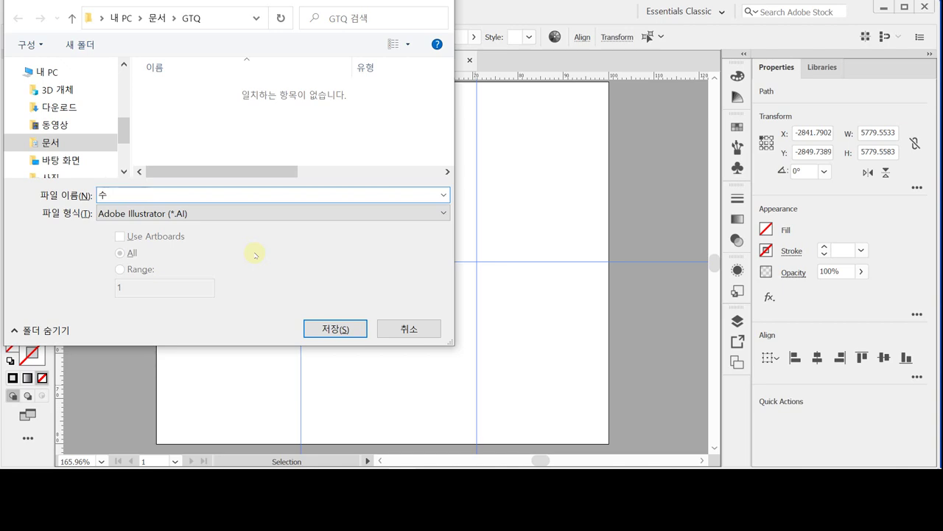
text(험번호-성명-1)
click(335, 329)
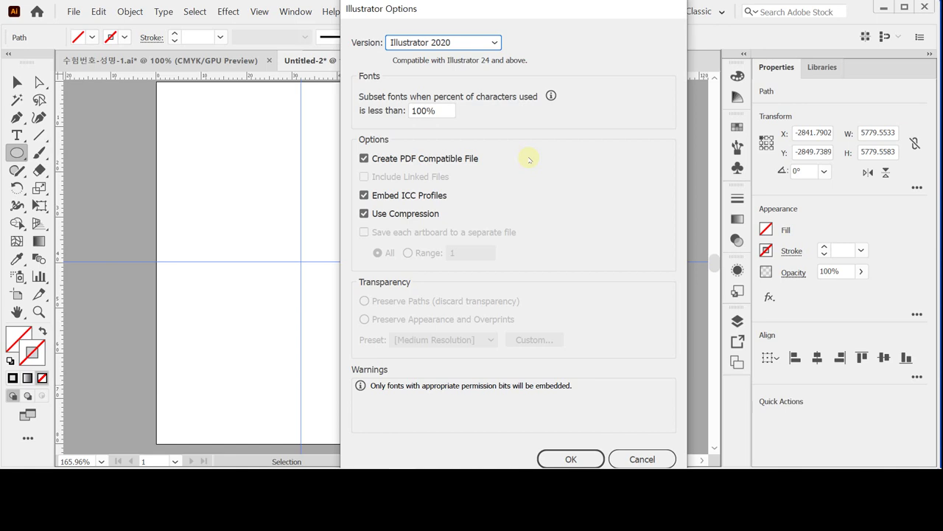
key(Return)
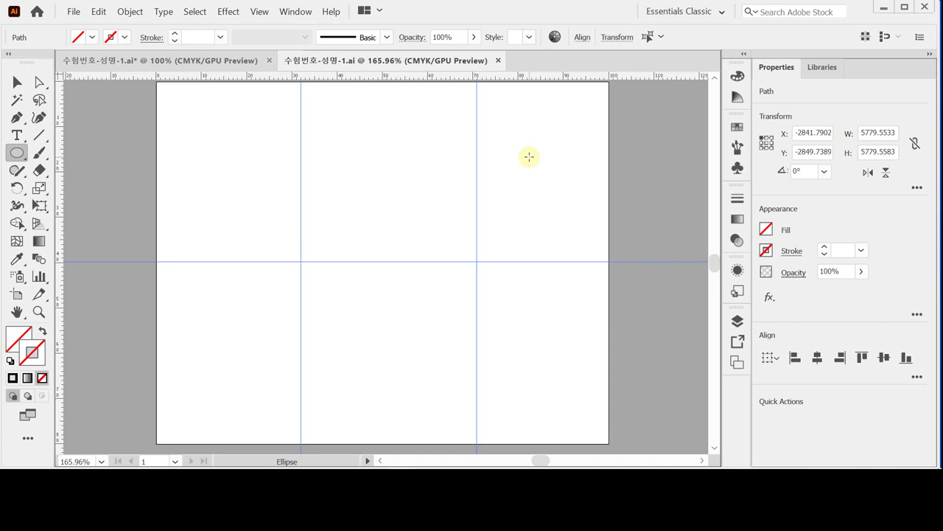
key(Delete)
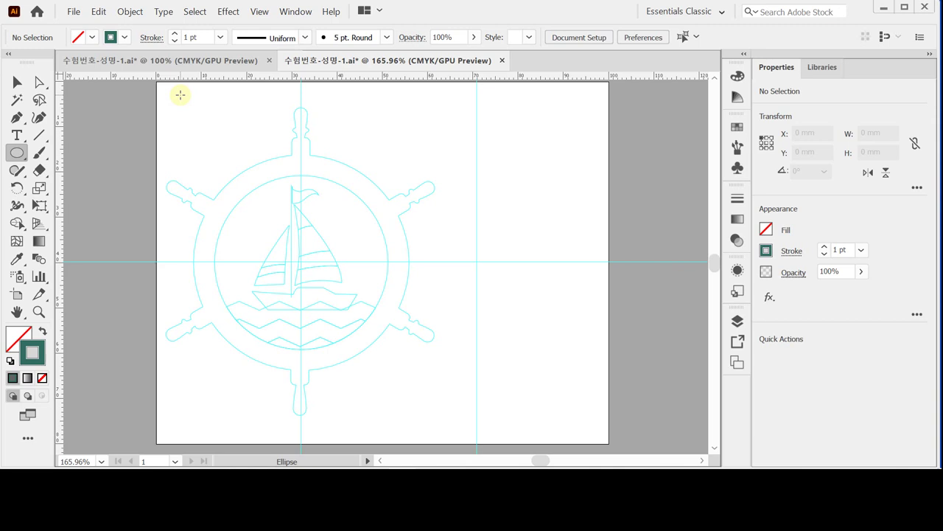
Draw a 43 × 43 mm circle centred on the guide intersection in the middle of the ship's wheel outline.
click(301, 261)
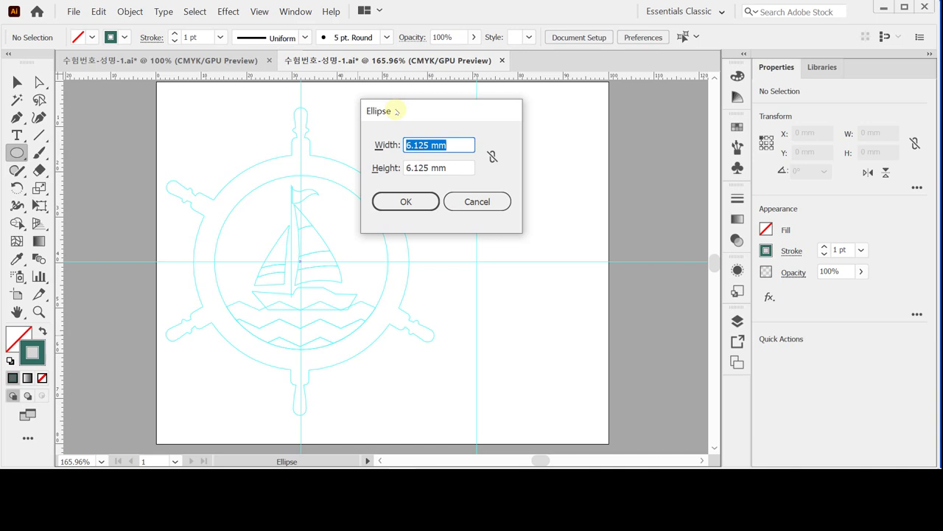
drag(396, 111, 410, 163)
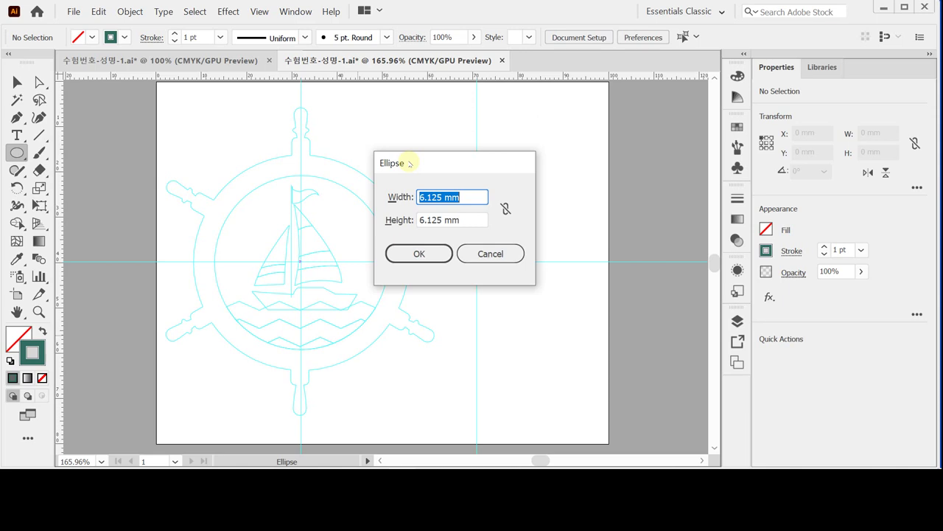
text(43)
key(Tab)
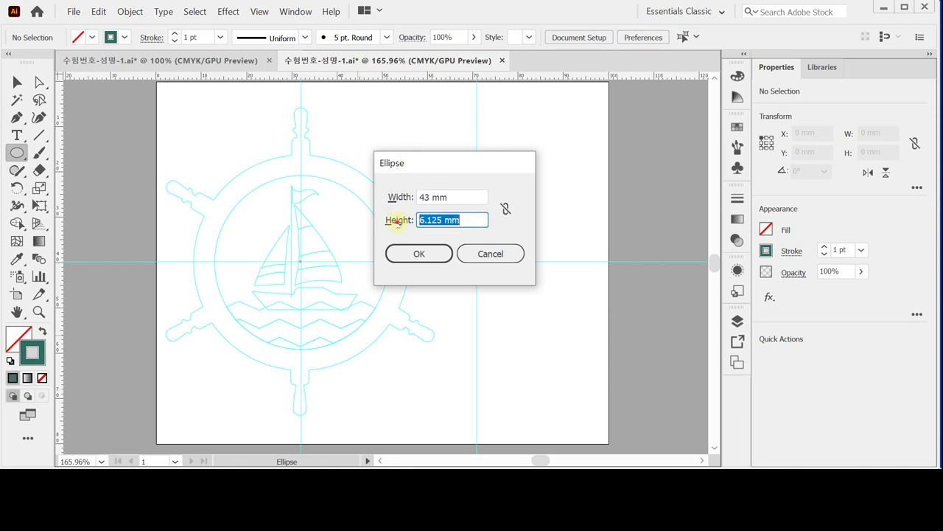
text(43)
click(420, 253)
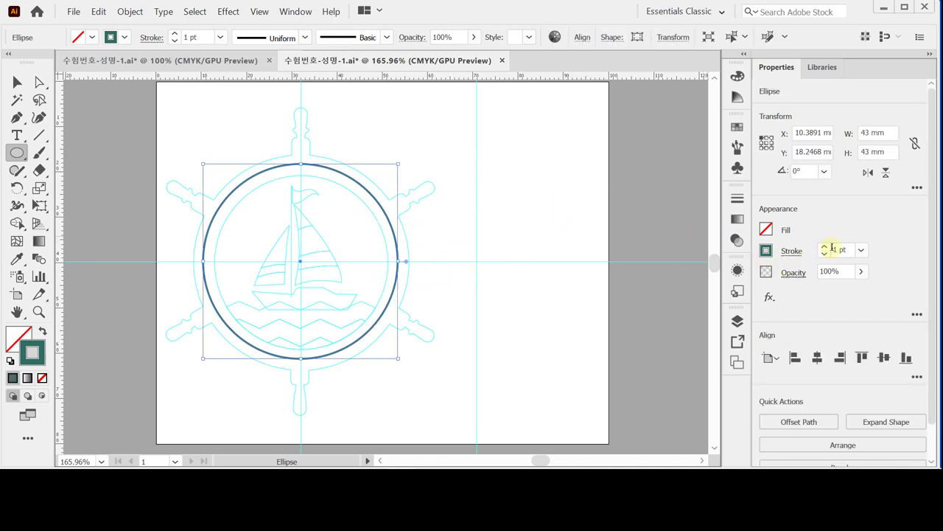
Set the circle's stroke weight to 13 pt and check its stroke color in the CMYK color mixer.
click(861, 251)
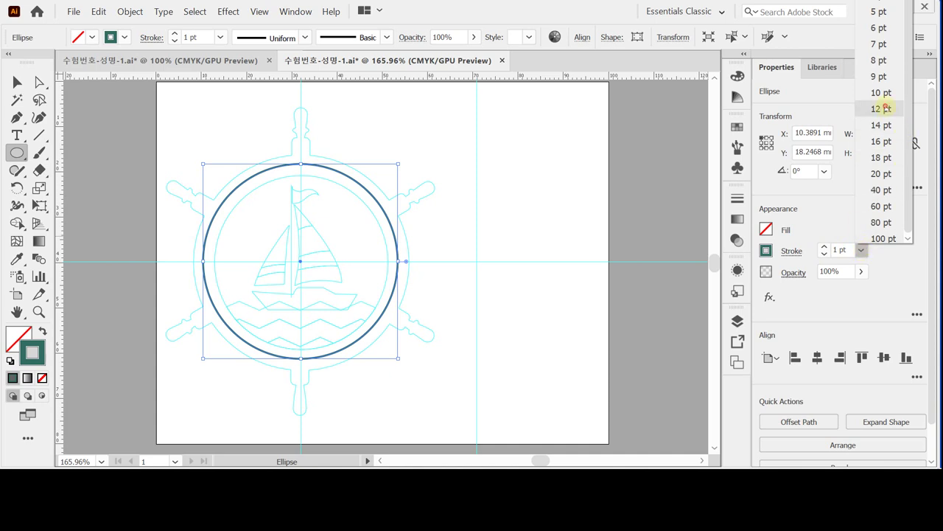
click(881, 109)
click(824, 247)
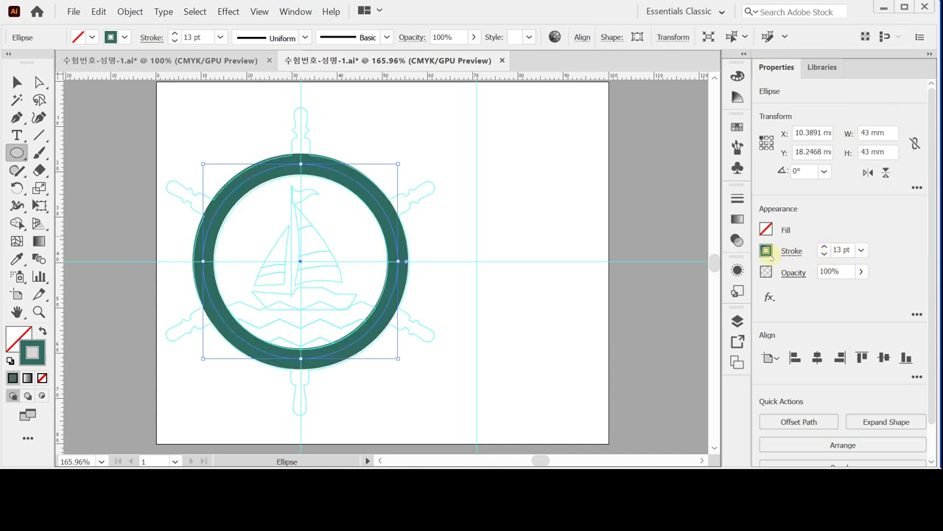
click(766, 251)
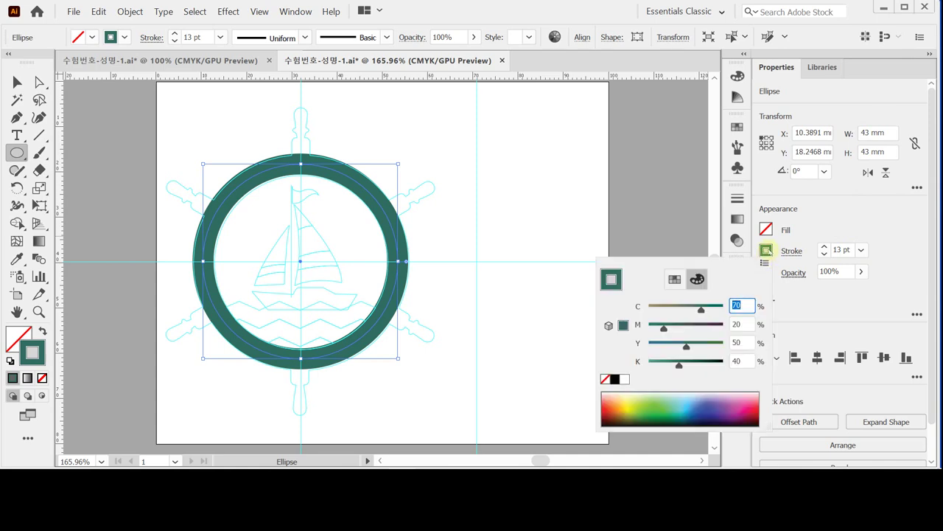
click(675, 279)
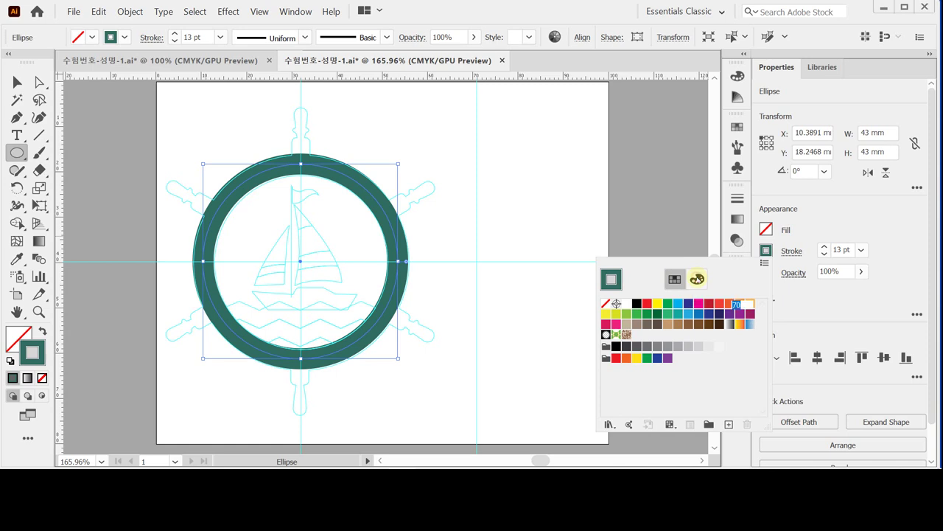
click(696, 279)
click(764, 266)
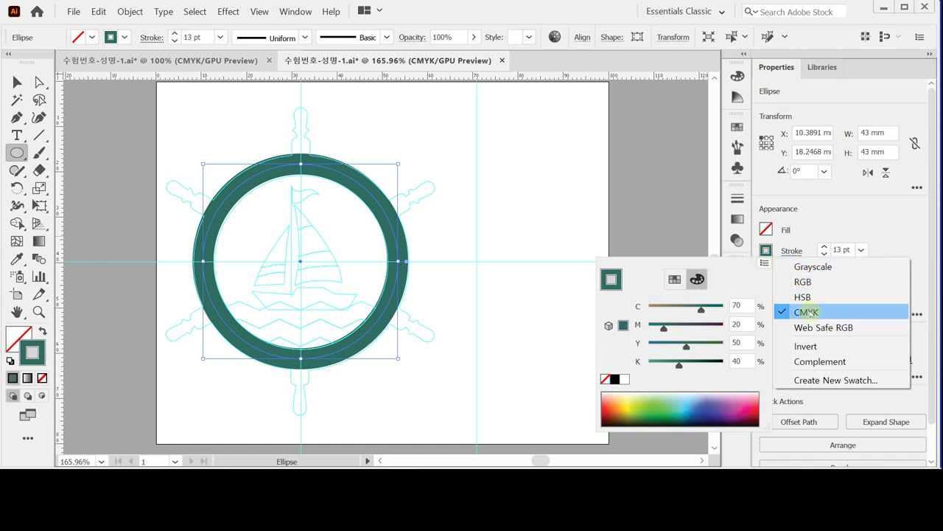
click(751, 282)
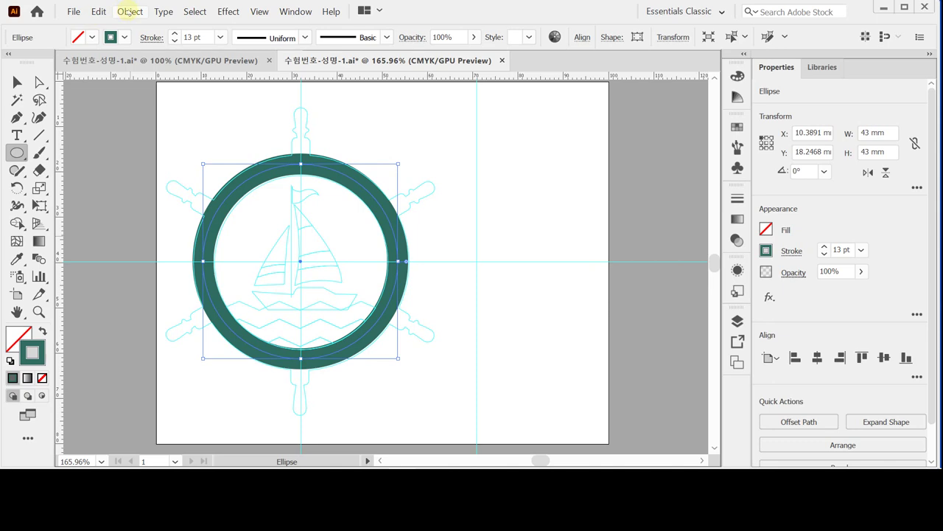
Apply Outline Stroke to the thick circle to convert it into a filled ring, and deselect it.
click(130, 11)
mouse_move(251, 256)
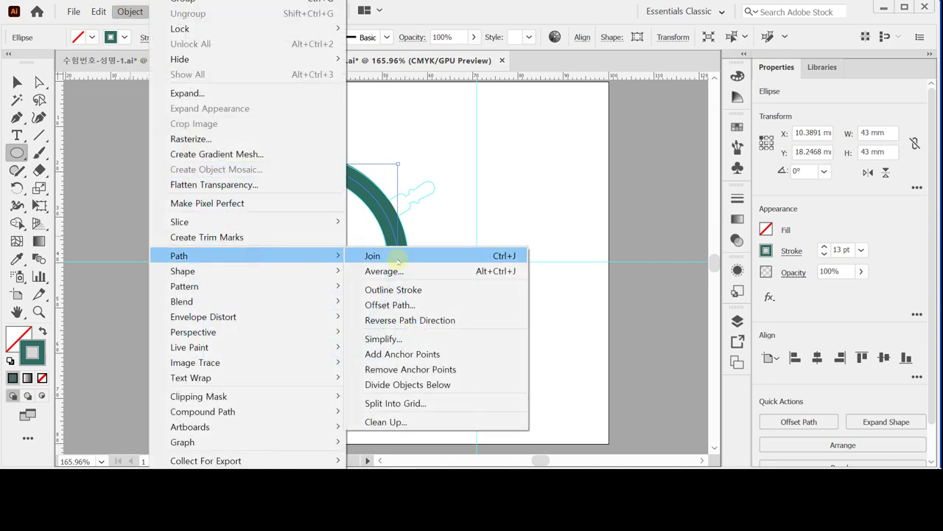
click(401, 290)
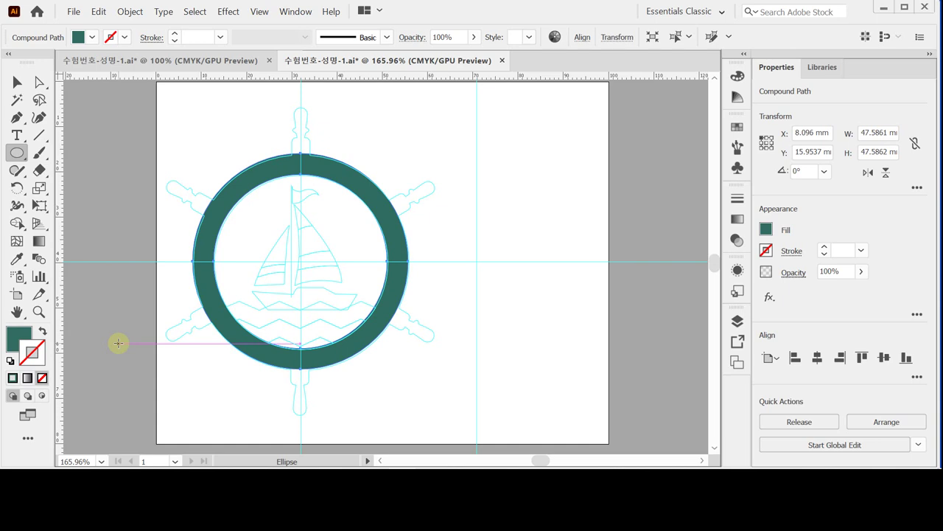
ctrl+click(120, 192)
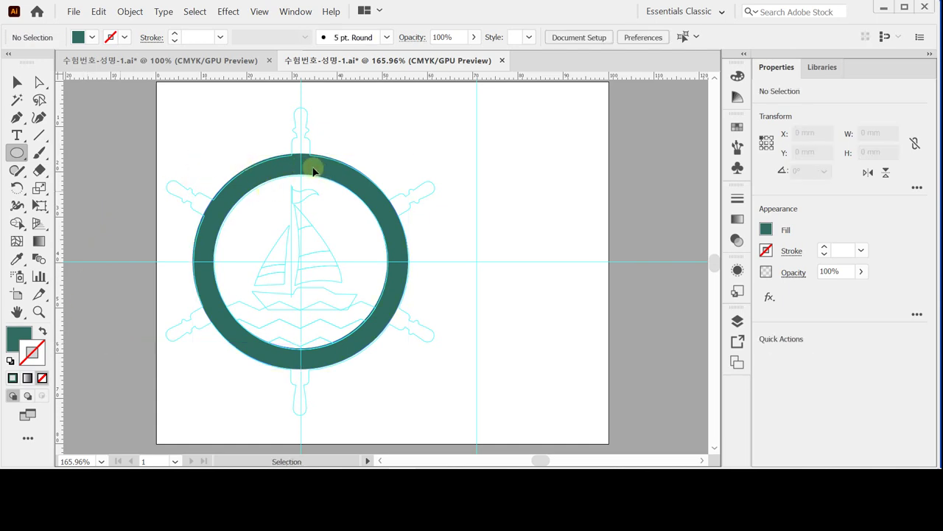
Detach the shape tool group and float it beside the wheel's upper handle, viewed at 400%.
key(ctrl+equal)
key(ctrl+equal)
drag(305, 162, 274, 184)
ctrl+click(330, 219)
key(ctrl+equal)
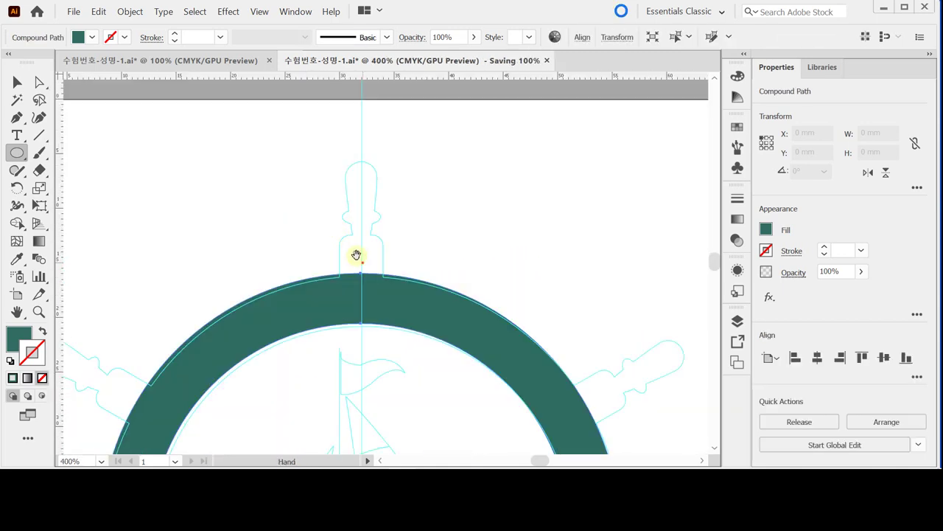
drag(356, 256, 293, 205)
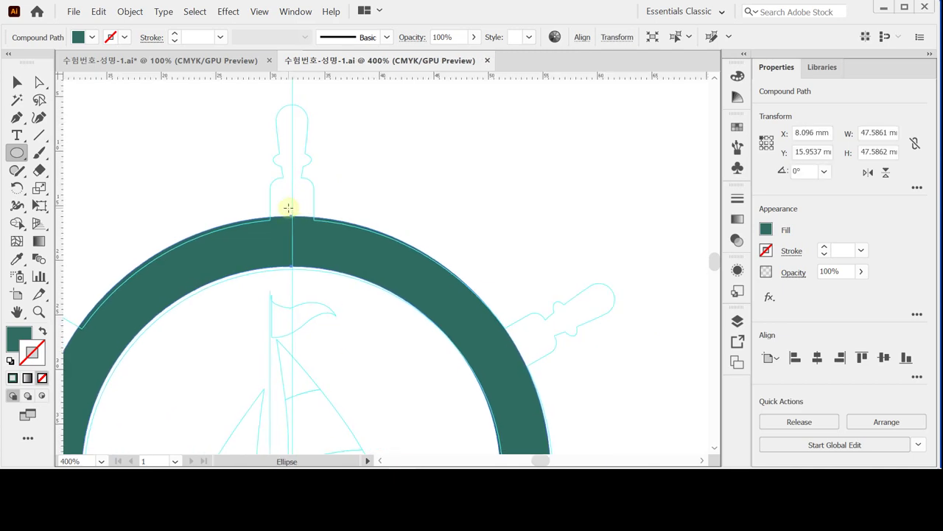
click(11, 154)
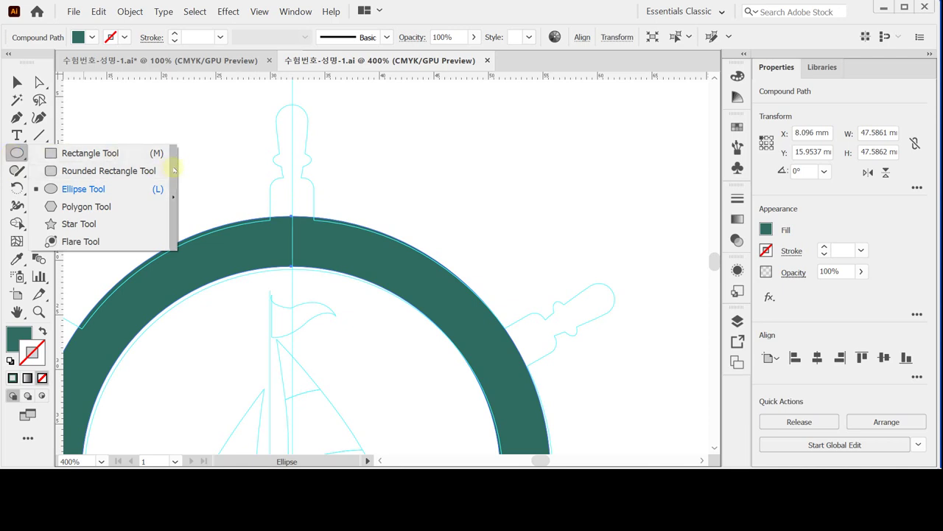
click(175, 170)
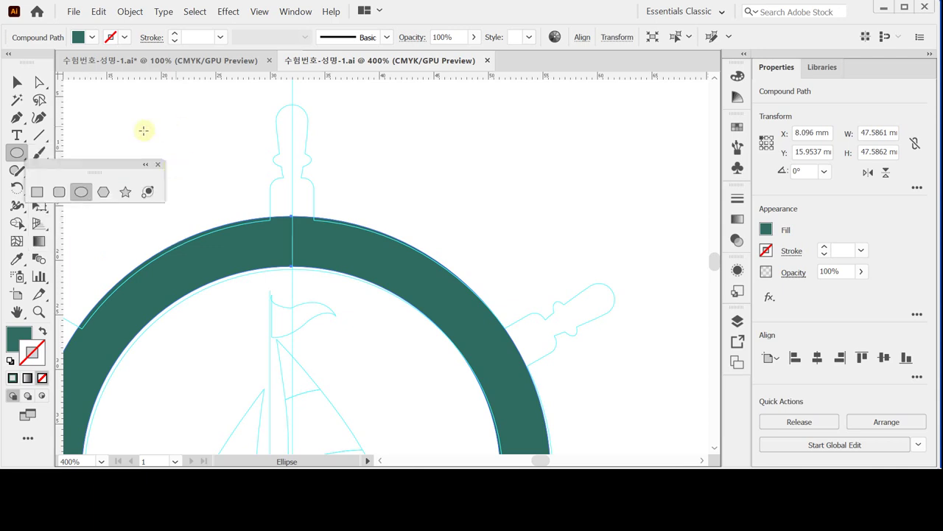
drag(120, 157, 154, 112)
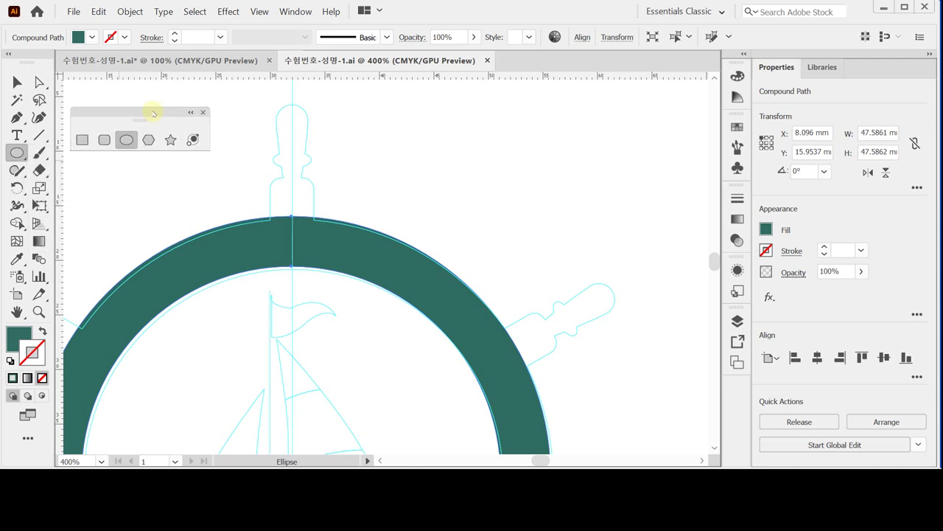
Draw a 4 × 5 mm rounded rectangle with a 1 mm corner radius over the base of the wheel's upper handle.
click(103, 139)
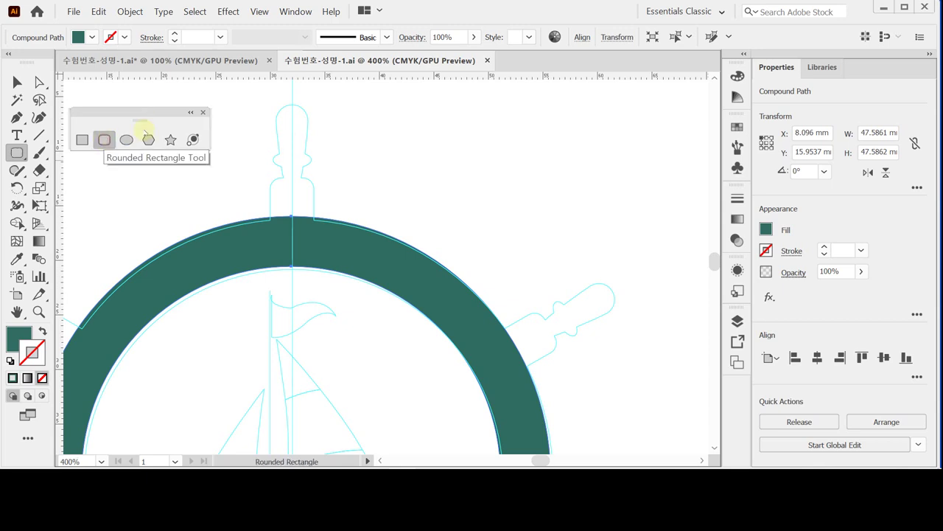
click(269, 178)
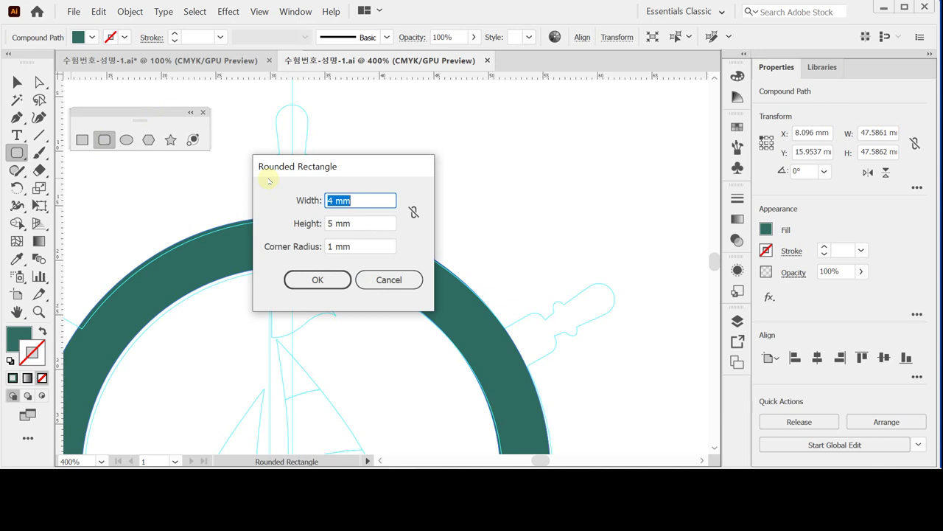
key(Tab)
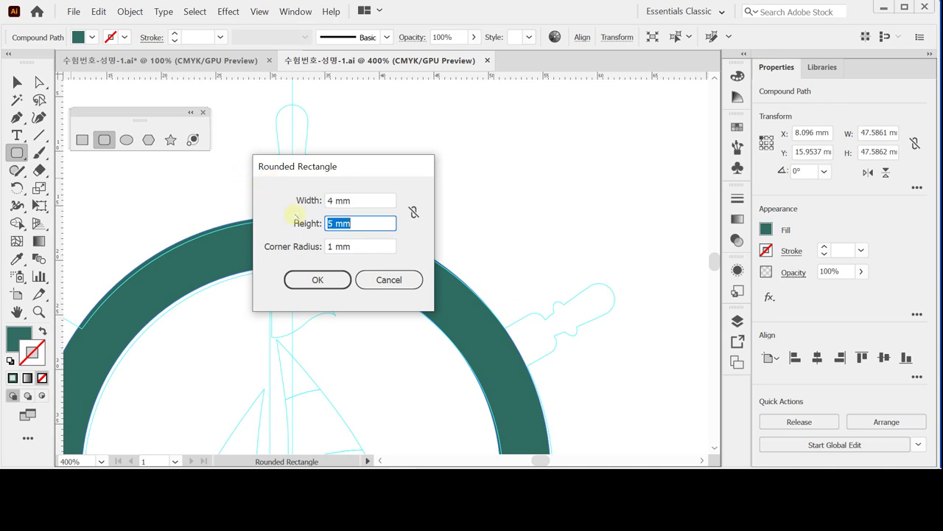
key(Tab)
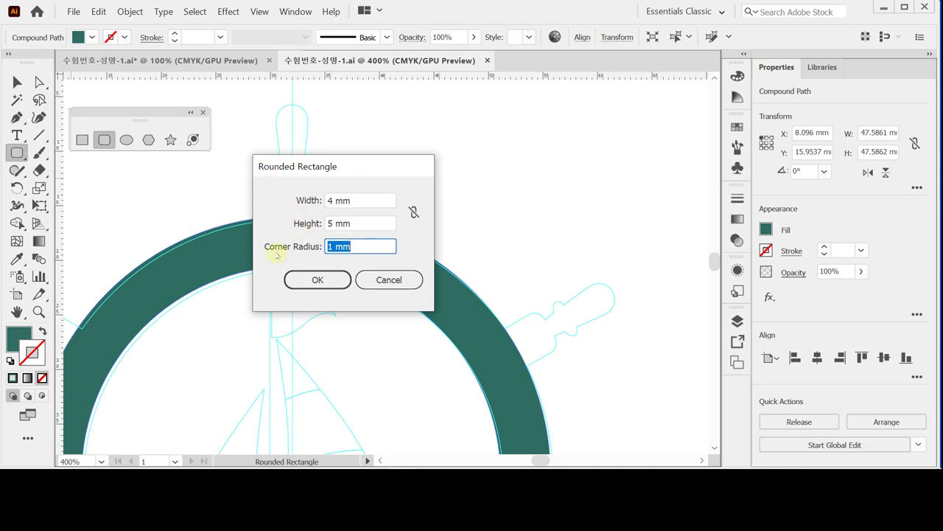
key(Return)
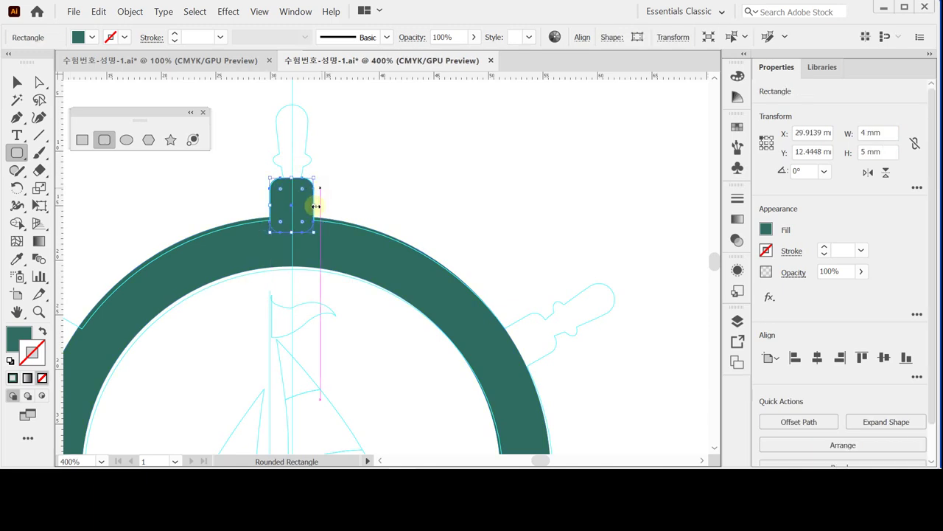
ctrl+click(346, 176)
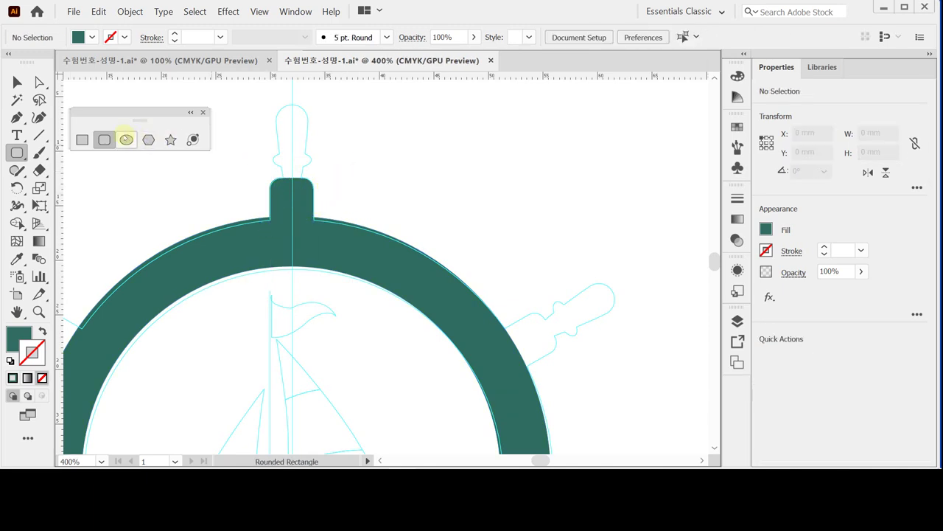
Draw an ellipse about 3.3 × 1.5 mm for the upper handle's collar and a circle about 3 mm wide for its knob.
click(126, 139)
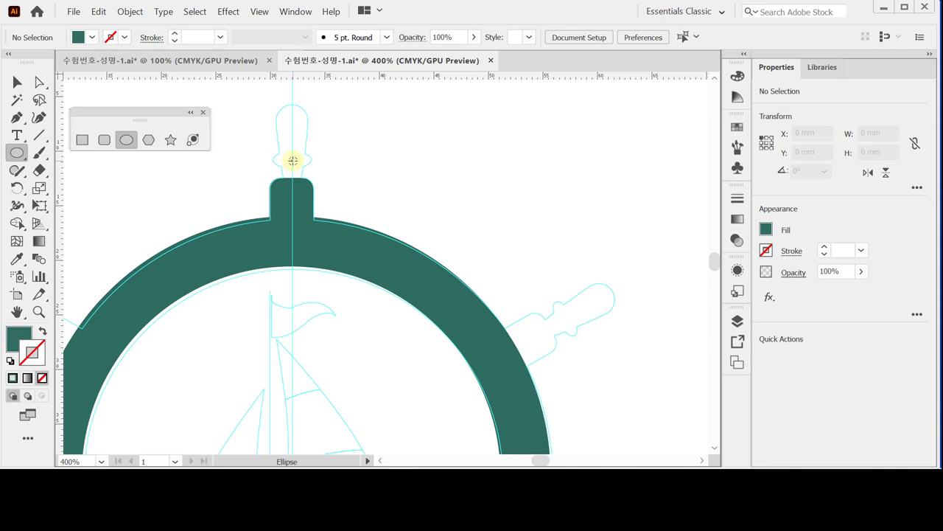
drag(293, 160, 311, 169)
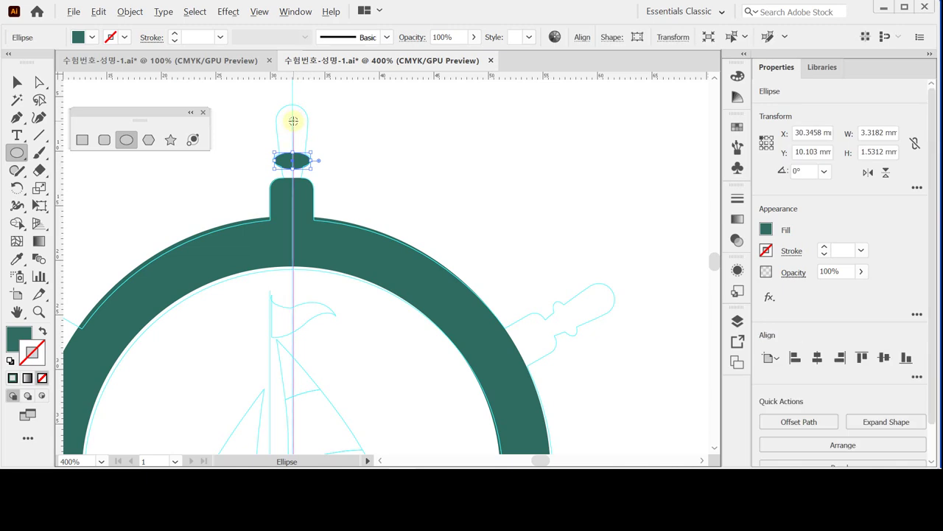
drag(293, 121, 309, 138)
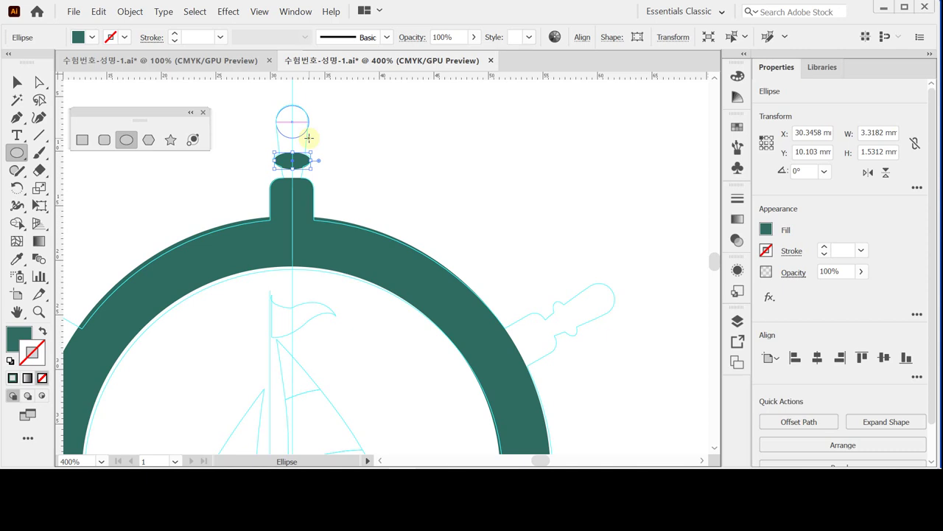
drag(309, 137, 309, 137)
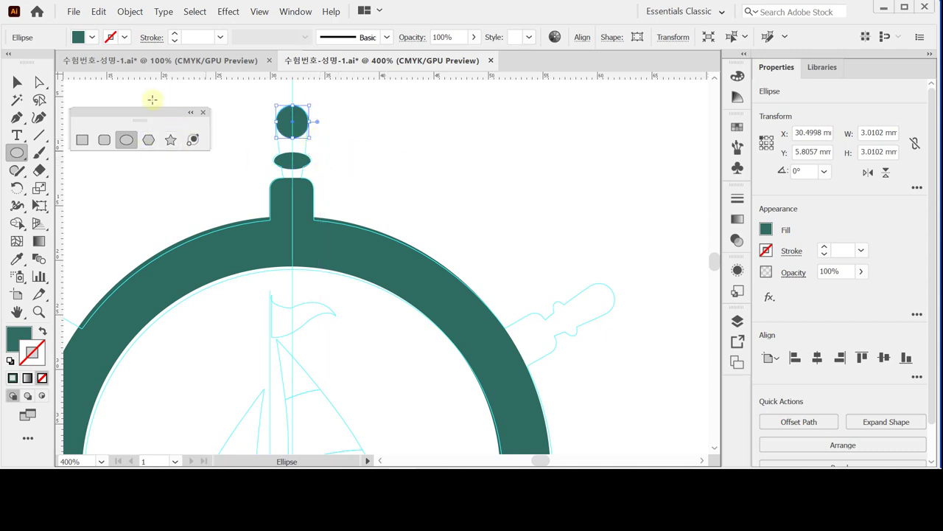
Stretch the knob circle's bottom anchor point straight down into the rounded rectangle to form the tapered handle.
click(38, 83)
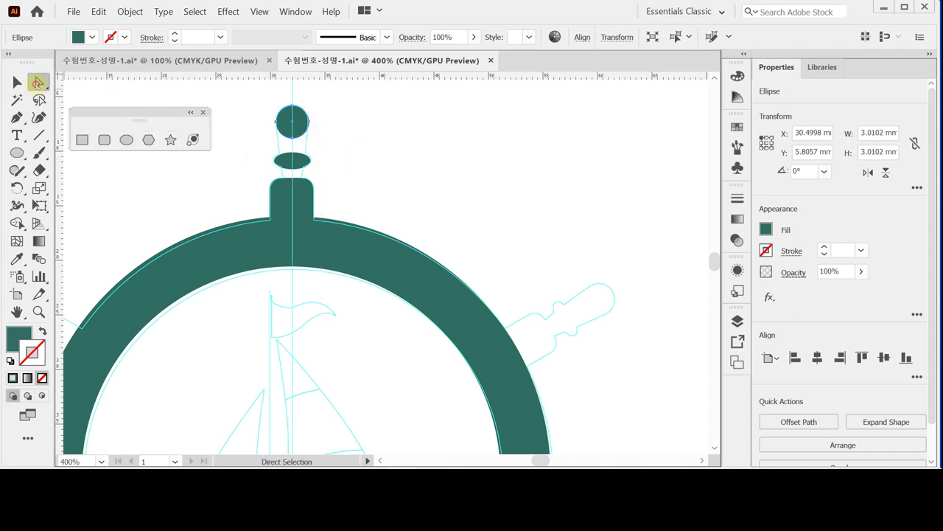
click(293, 140)
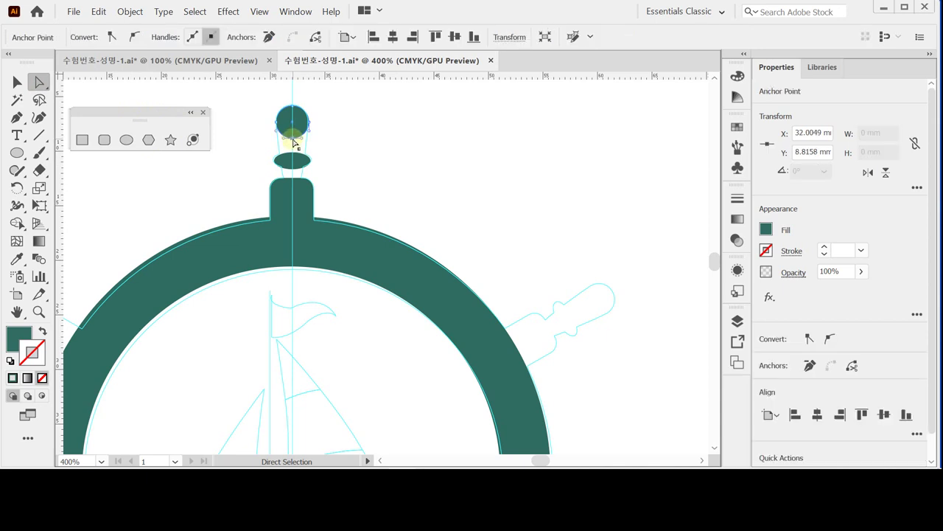
drag(293, 142, 293, 213)
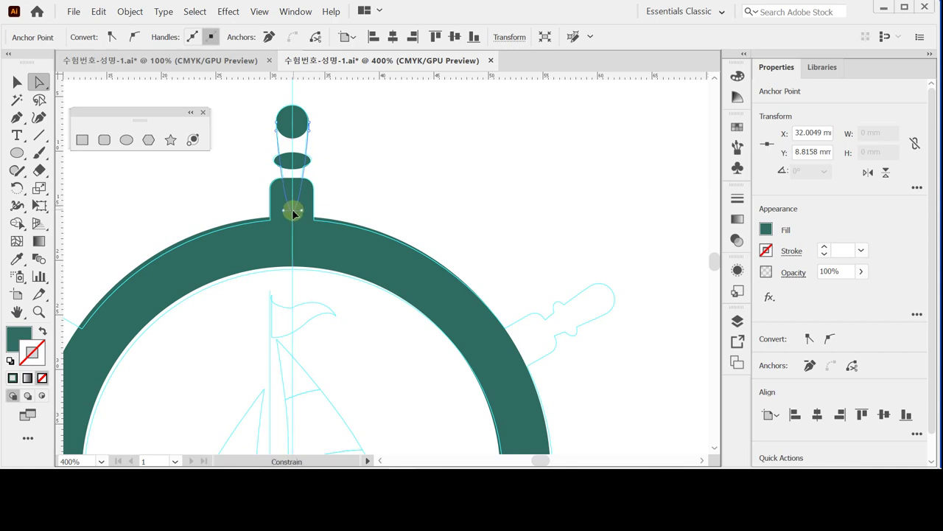
drag(293, 213, 292, 213)
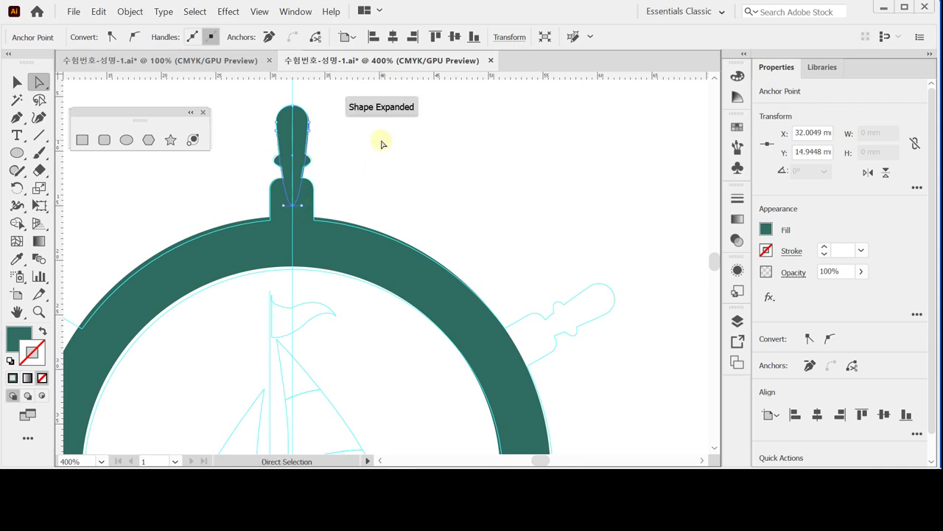
Align all the handle shapes and the ring to a common horizontal center, and save the document.
key(ctrl)
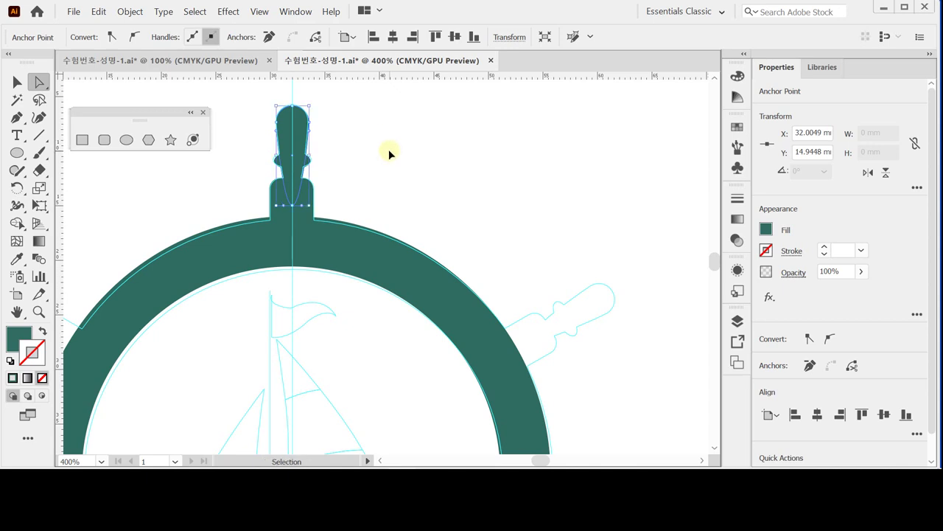
key(ctrl+a)
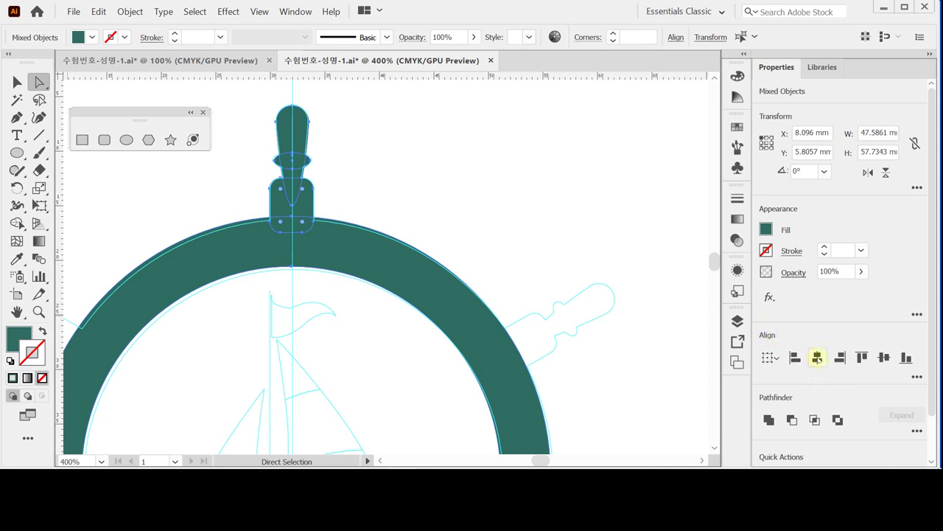
click(816, 357)
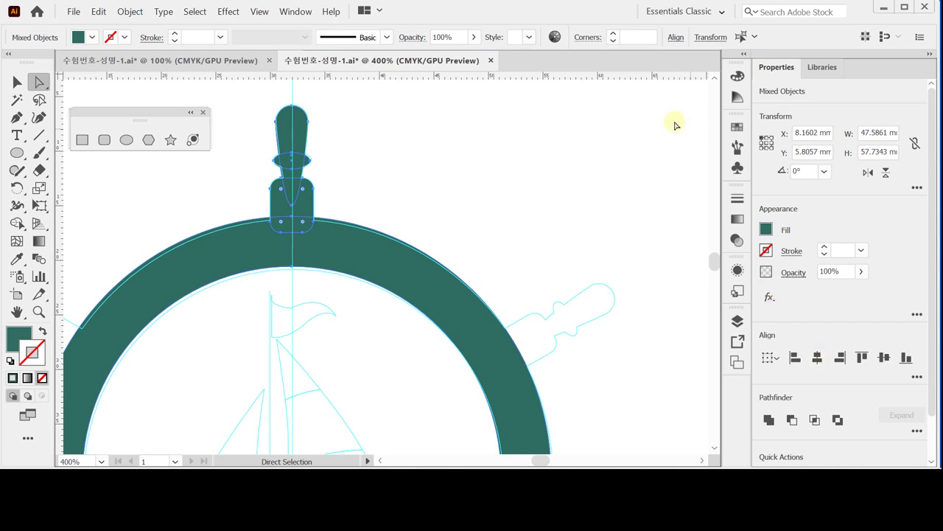
click(673, 39)
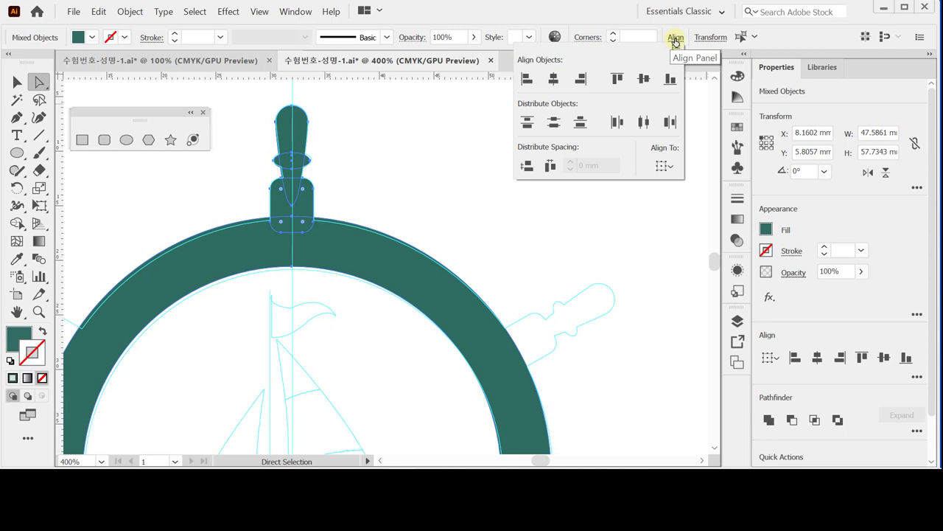
click(674, 39)
key(ctrl)
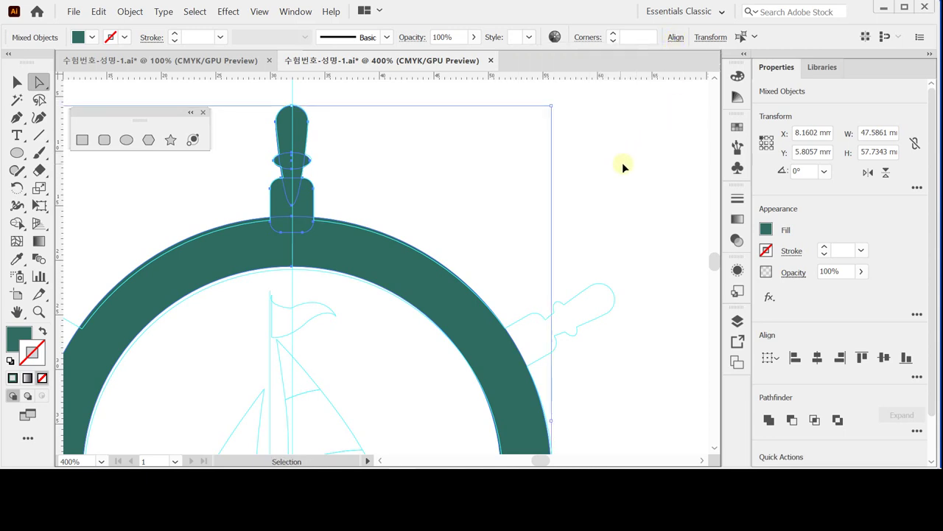
key(ctrl+s)
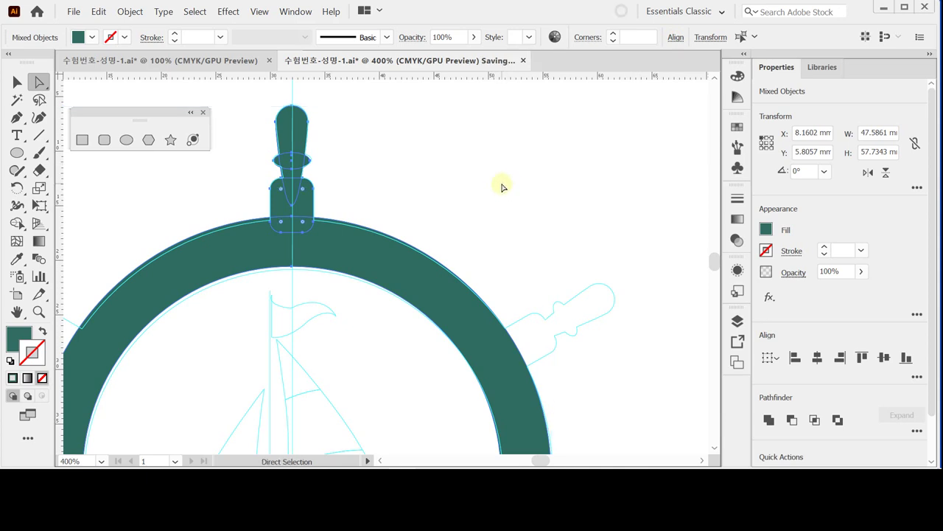
Make a copy of the upper handle's three shapes rotated 60° about the guide intersection at the wheel's center.
key(v)
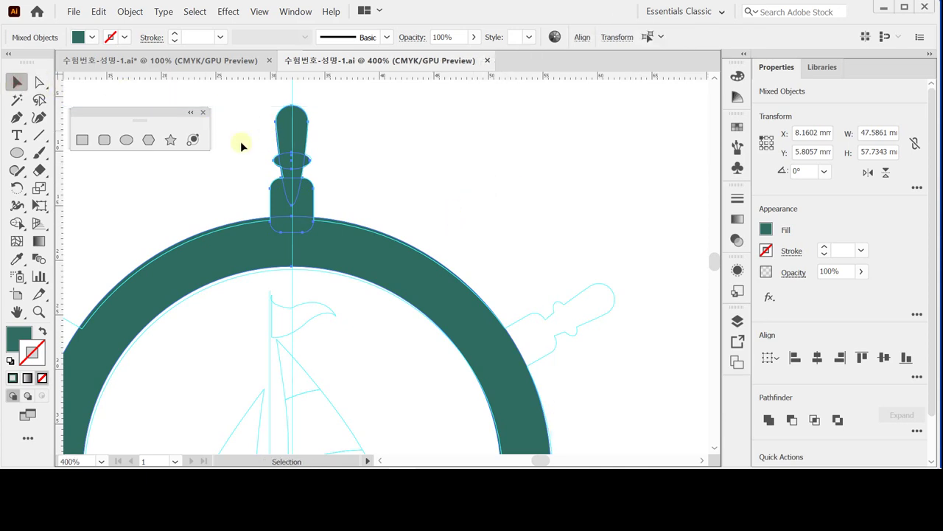
drag(253, 97, 327, 197)
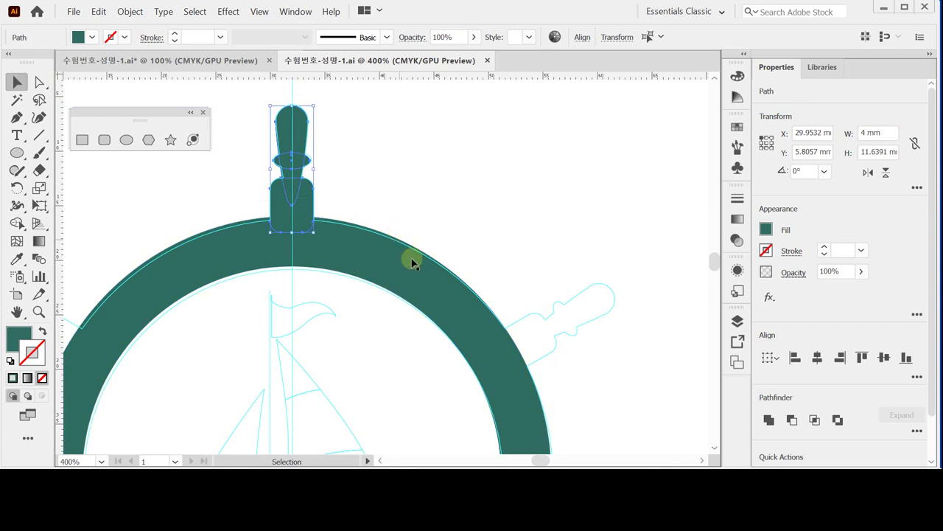
key(ctrl+minus)
key(ctrl+minus)
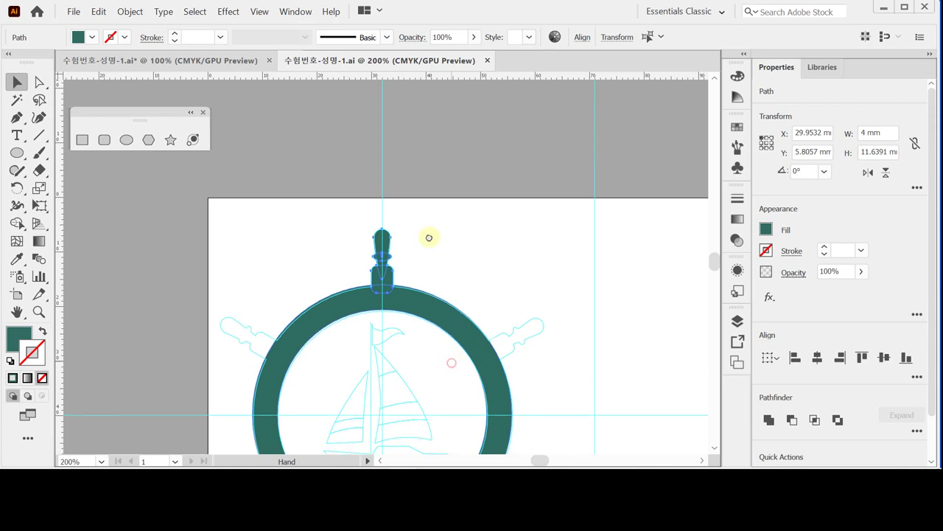
drag(451, 363, 419, 245)
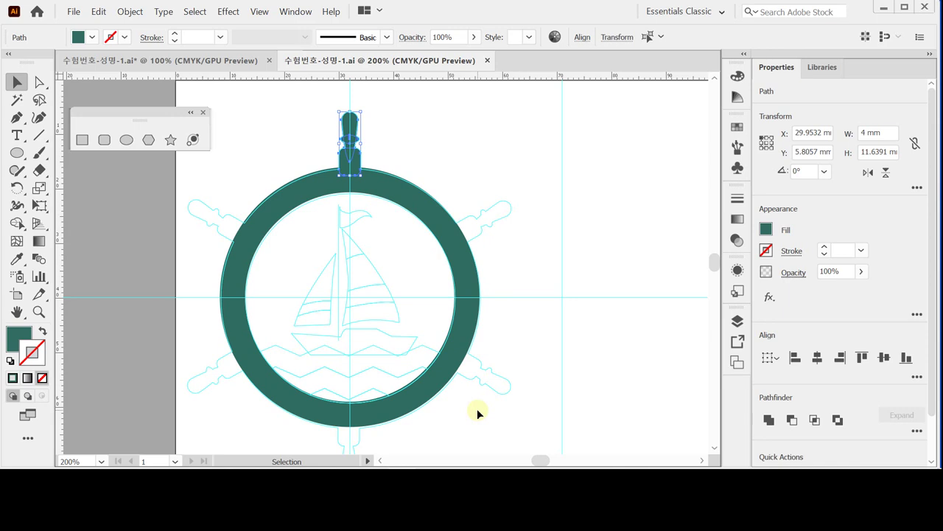
click(16, 189)
click(64, 190)
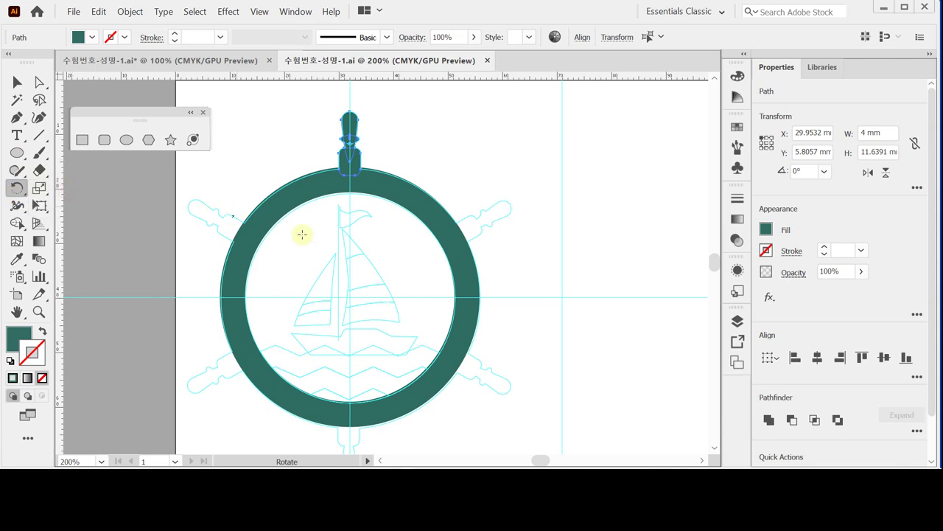
alt+click(350, 297)
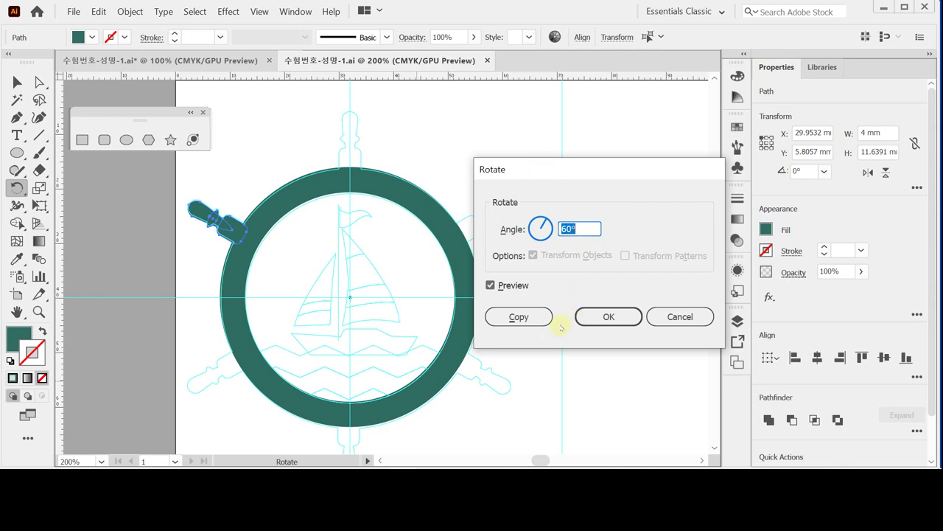
click(520, 317)
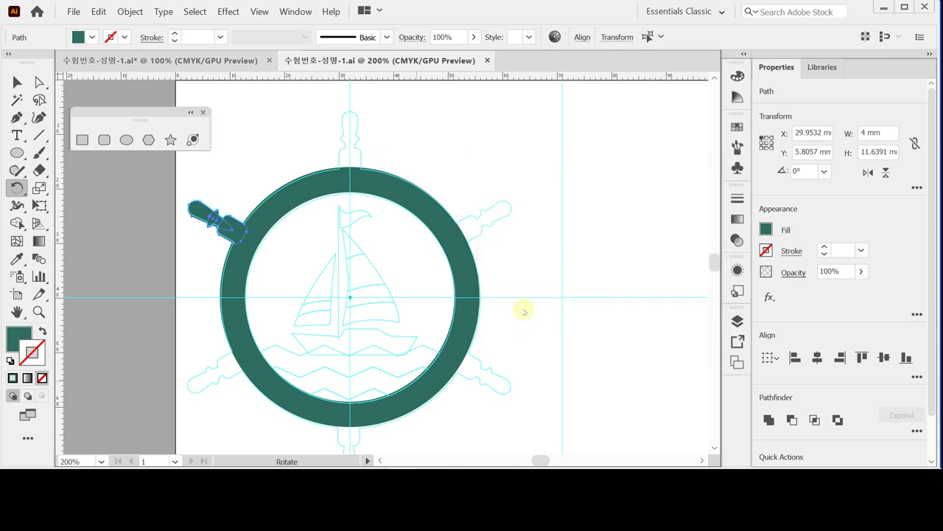
key(ctrl+z)
key(ctrl+shift+z)
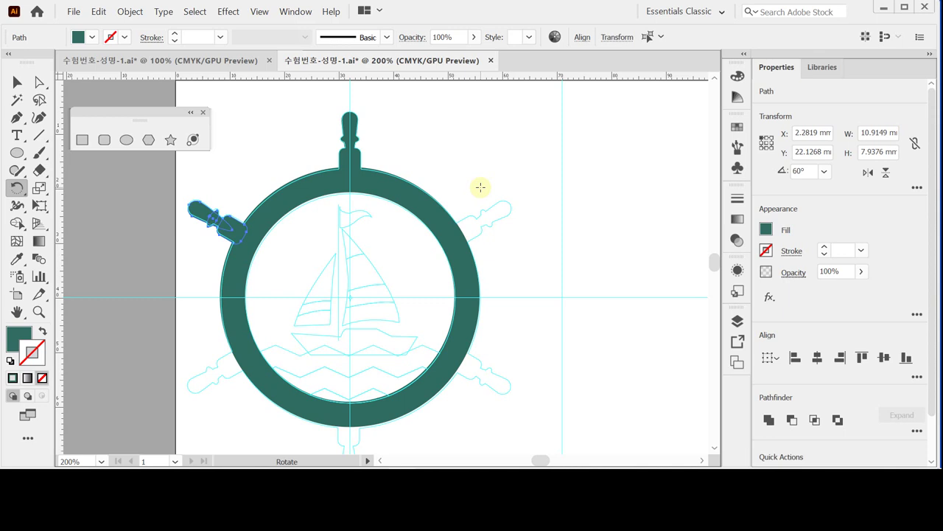
Repeat the rotated copy four times to complete the six handles around the wheel.
key(ctrl+d)
key(ctrl+d)
key(ctrl+d)
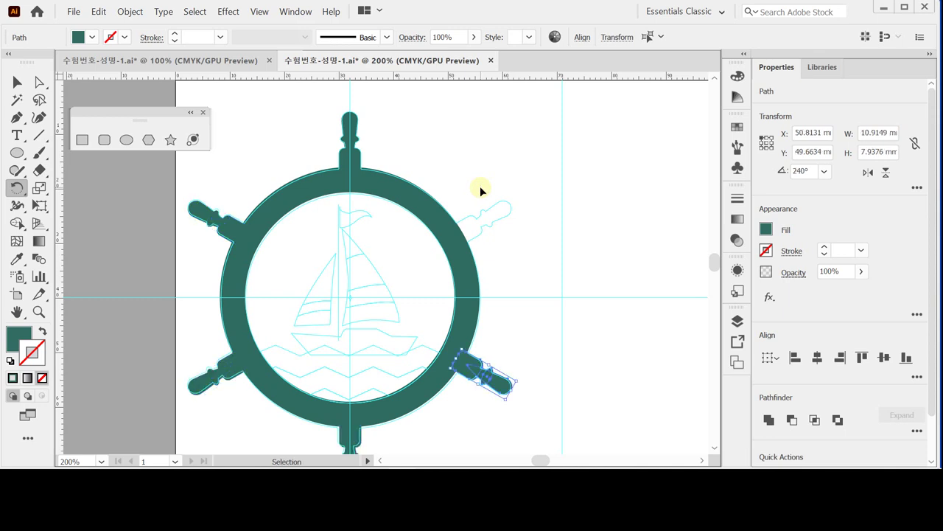
key(ctrl+d)
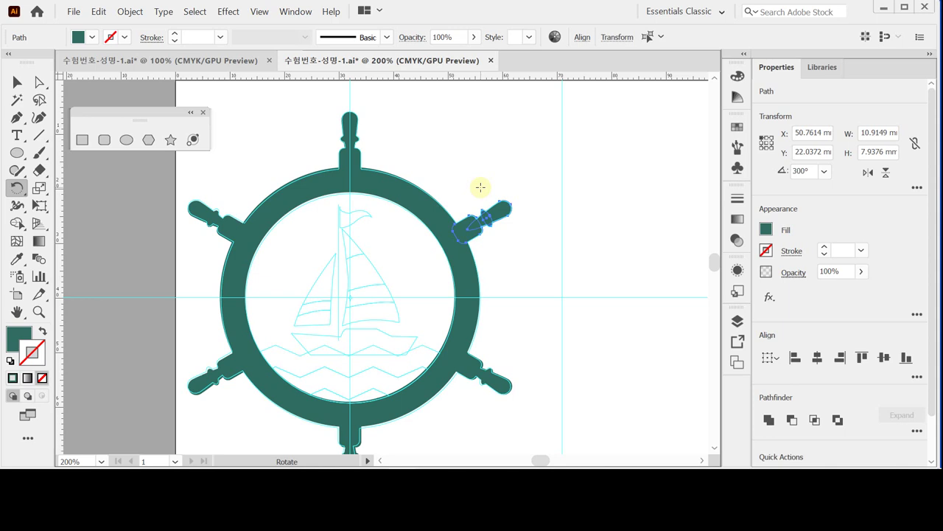
Unite the ring and all six handles into a single wheel shape.
key(ctrl+a)
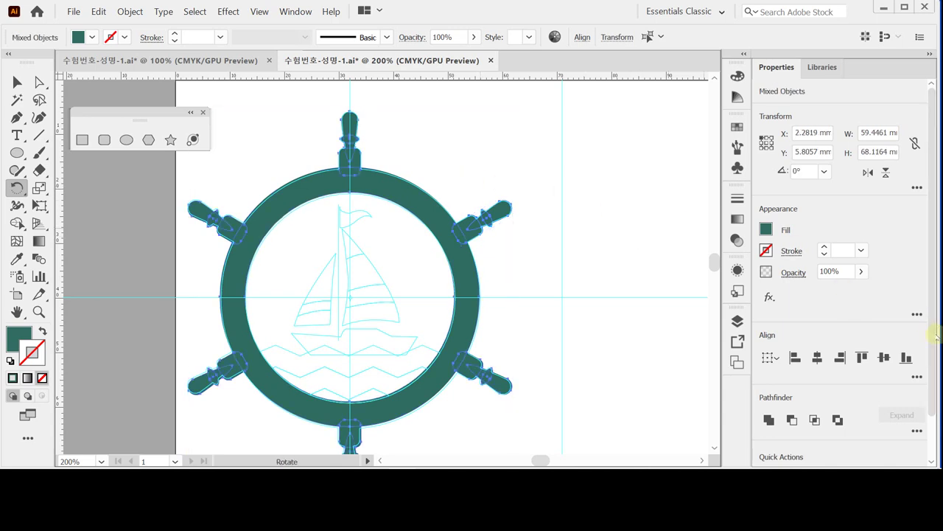
drag(933, 339, 936, 388)
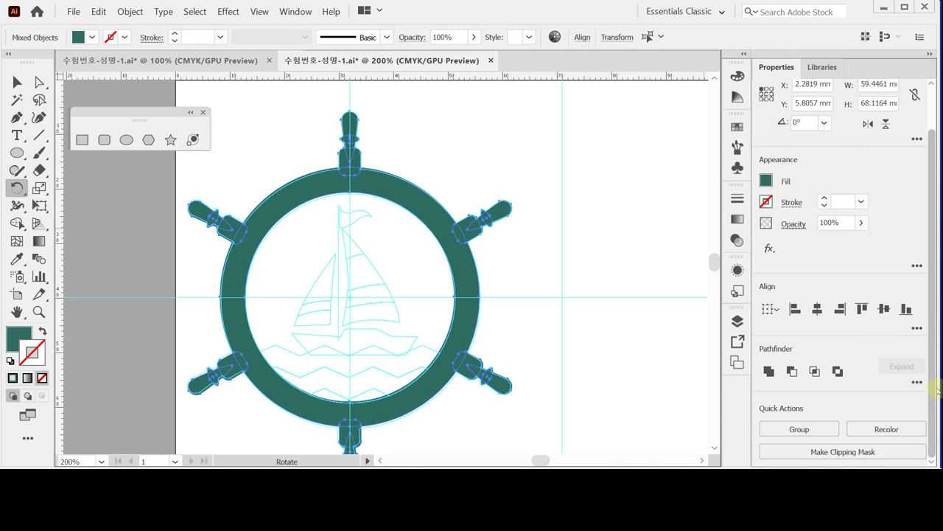
click(770, 373)
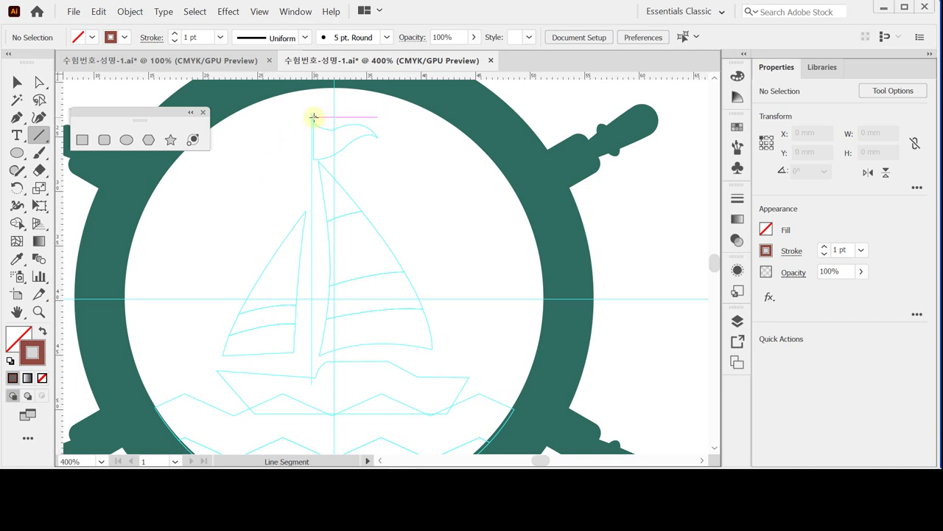
Draw a vertical line about 25 mm long along the sailboat's mast and check its stroke color in the CMYK mixer.
drag(312, 119, 309, 388)
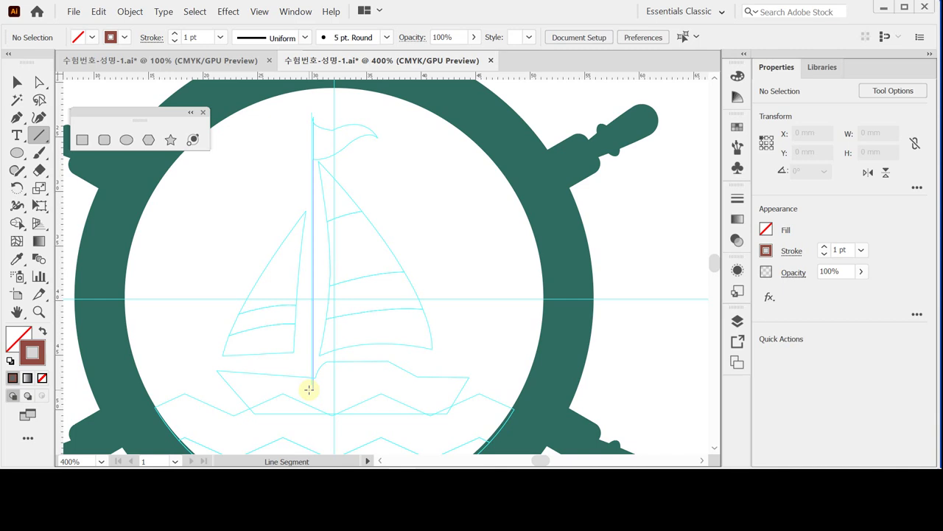
drag(309, 389, 310, 386)
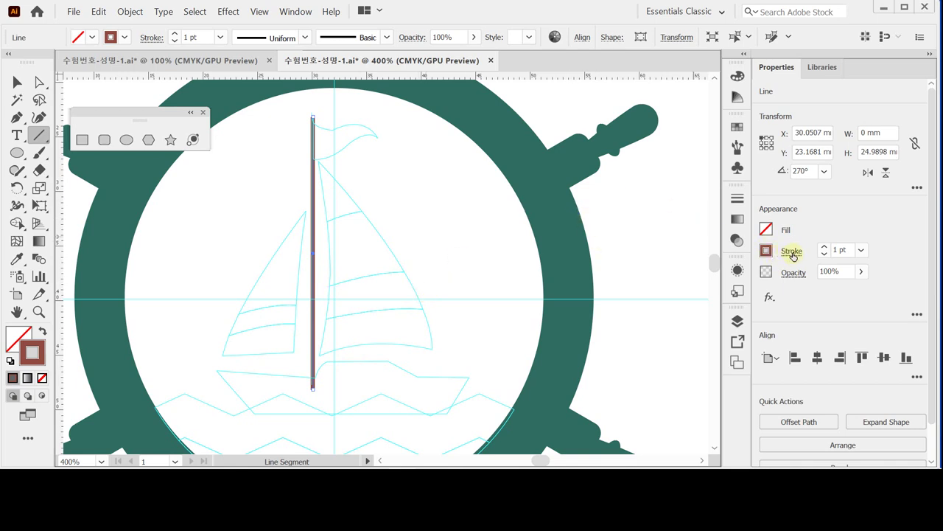
click(767, 252)
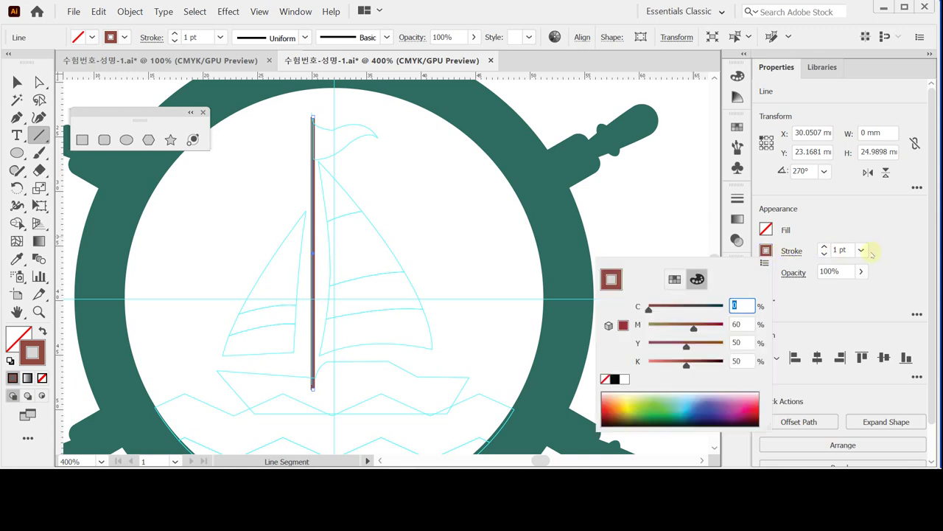
Set the mast line's stroke weight to 3 pt with a round cap, and deselect it.
click(789, 252)
click(789, 253)
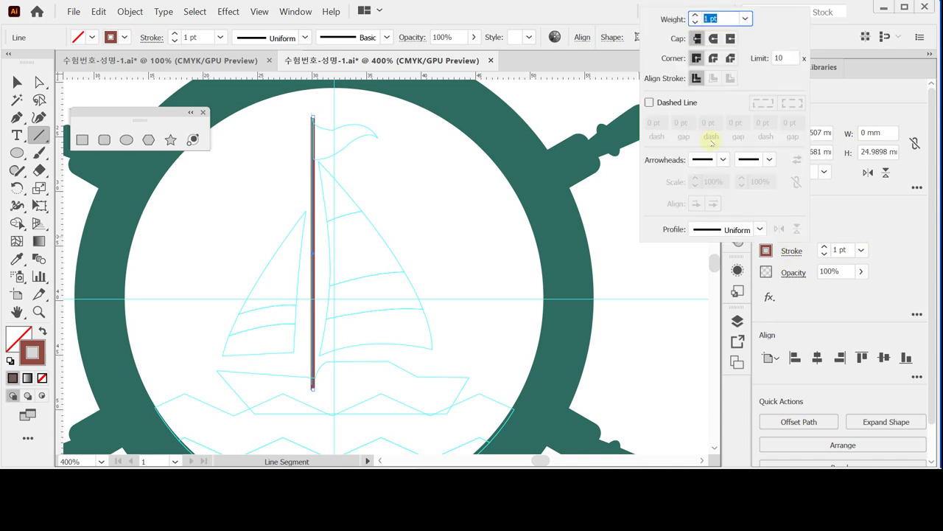
click(694, 15)
click(694, 16)
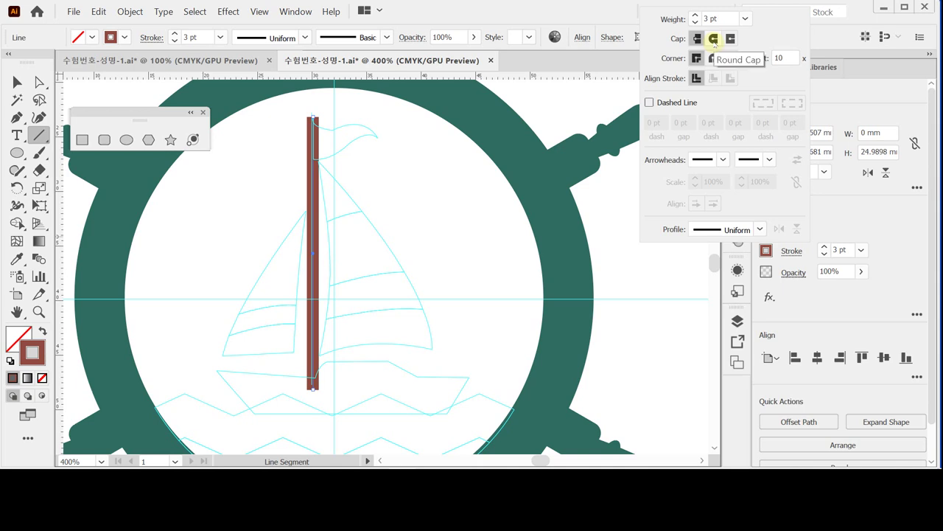
click(713, 39)
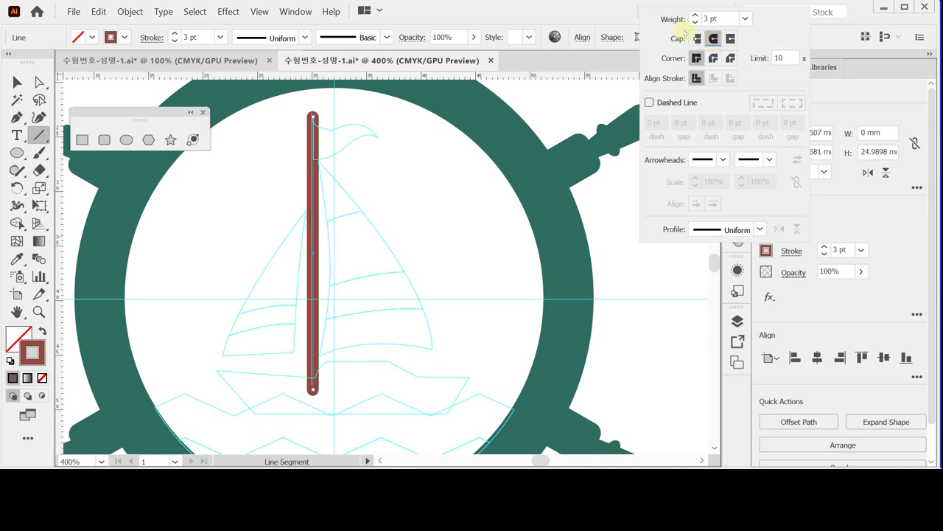
key(Escape)
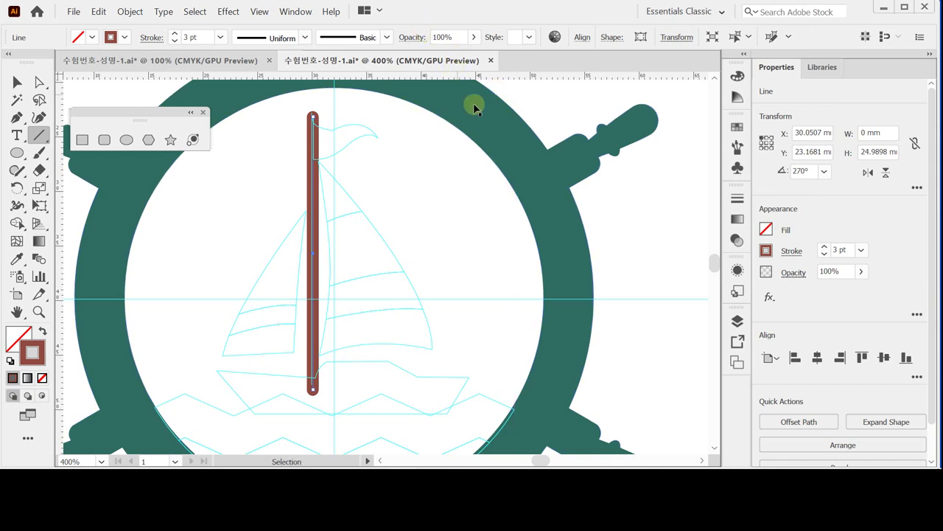
drag(319, 245, 285, 243)
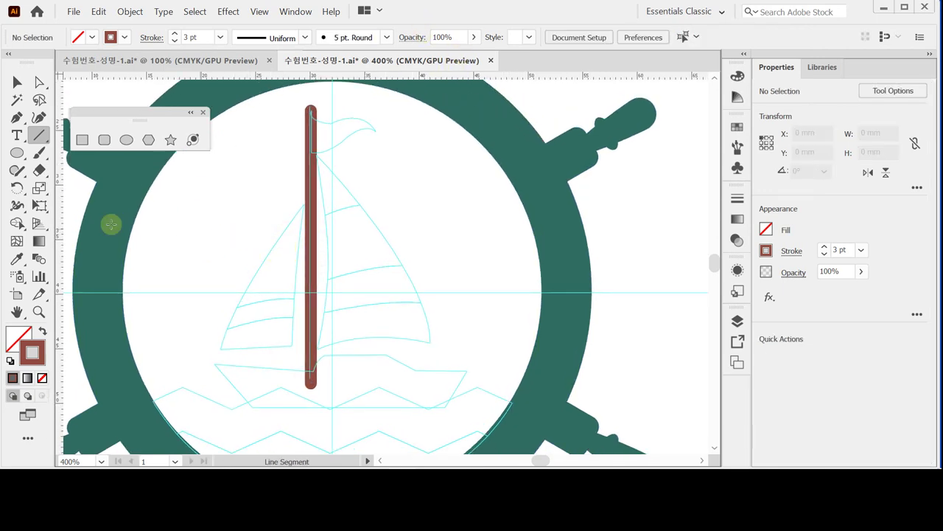
Trace the sailboat hull's outline with the Pen tool from its lower-left corner up to the left tip and along the deck to the mast.
click(16, 118)
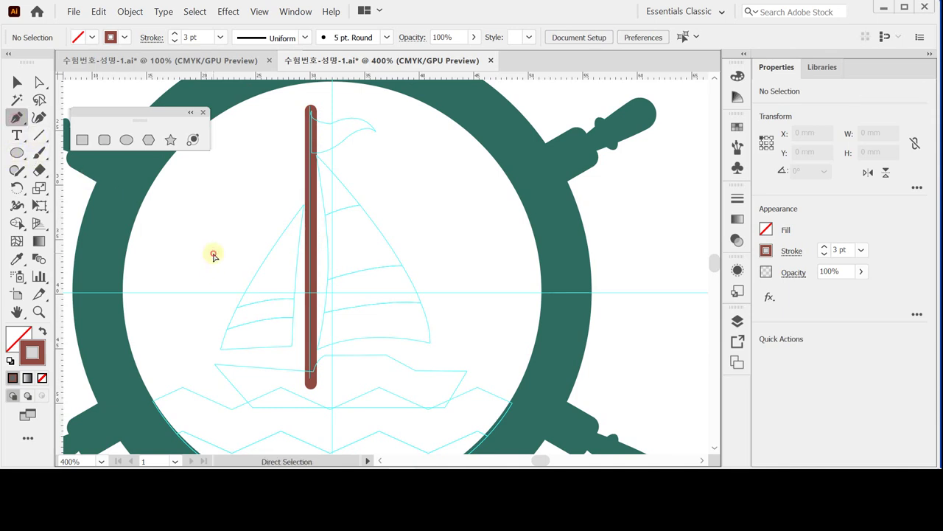
drag(252, 375, 244, 339)
click(243, 374)
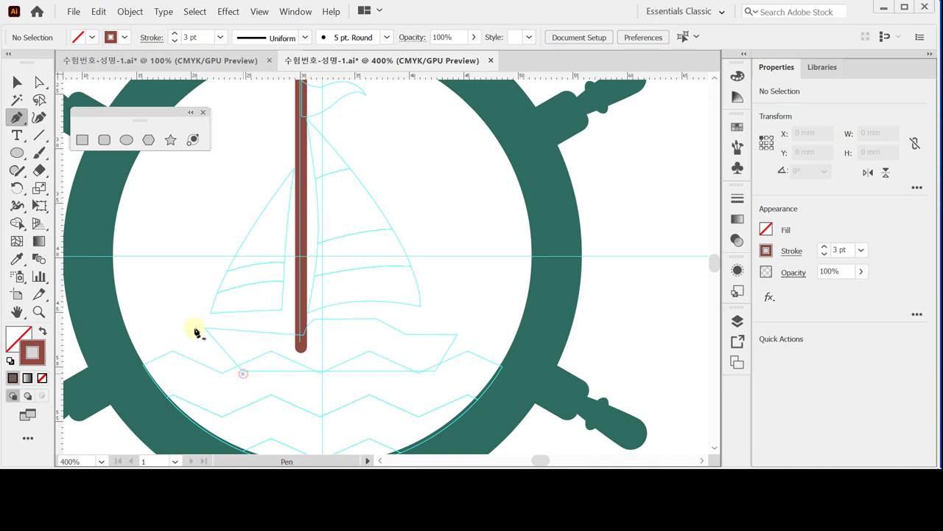
click(205, 329)
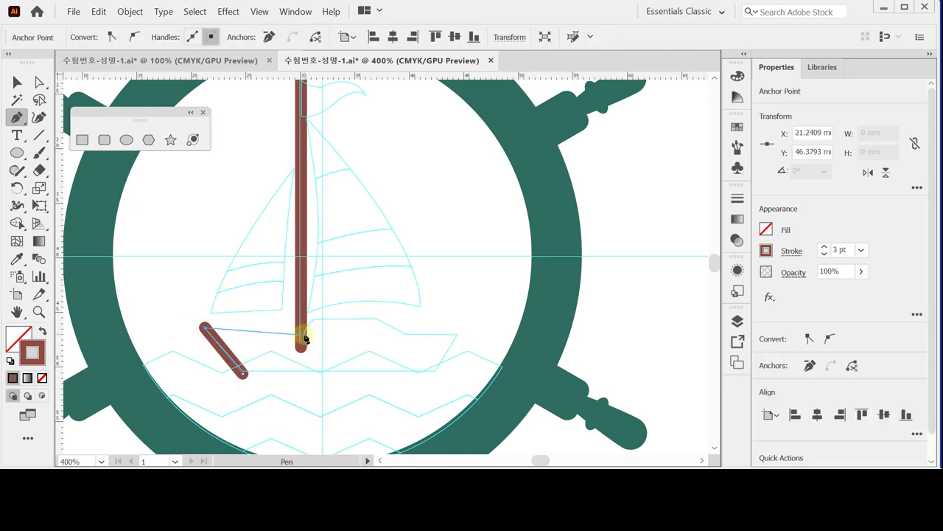
click(301, 333)
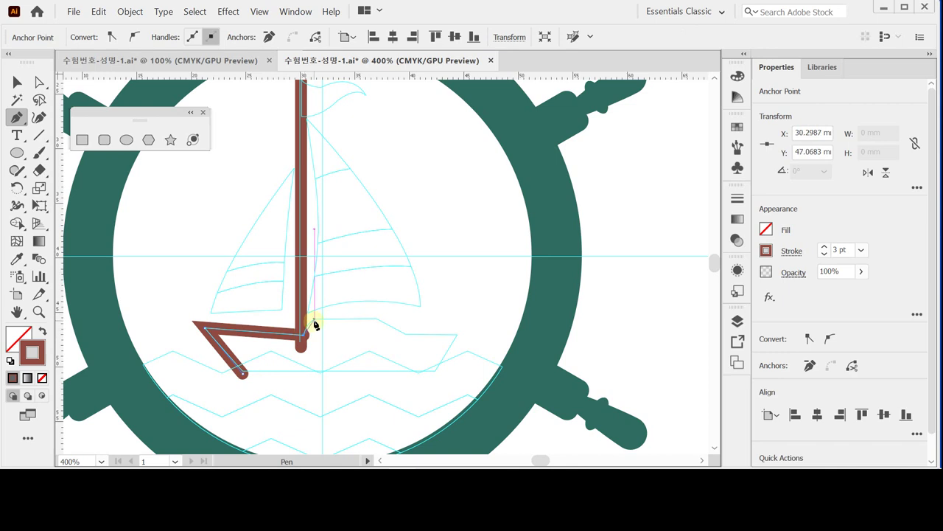
key(ctrl+z)
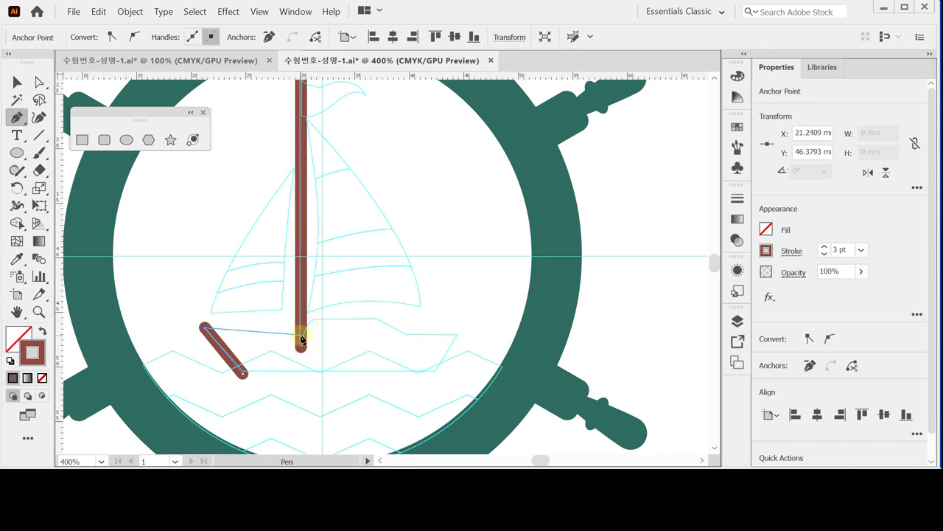
mouse_move(205, 328)
mouse_down()
mouse_move(204, 345)
mouse_move(206, 331)
mouse_up()
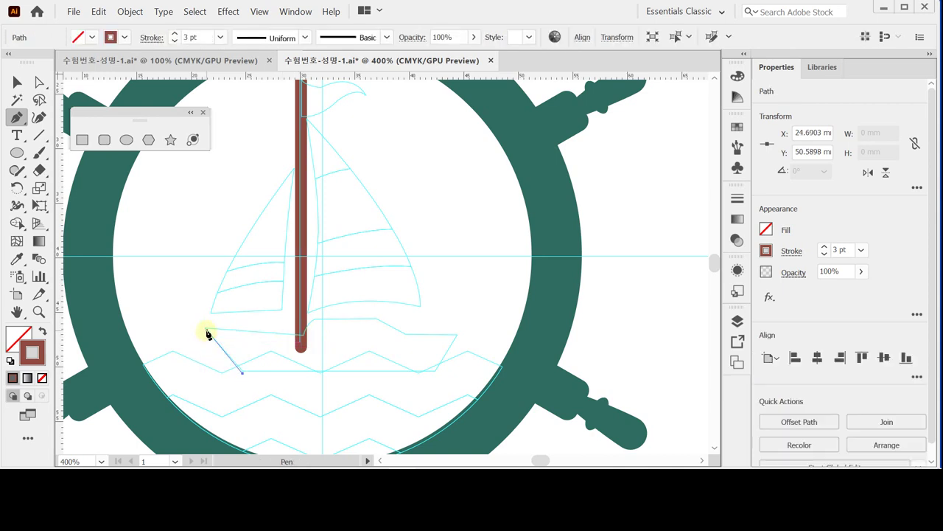
click(302, 337)
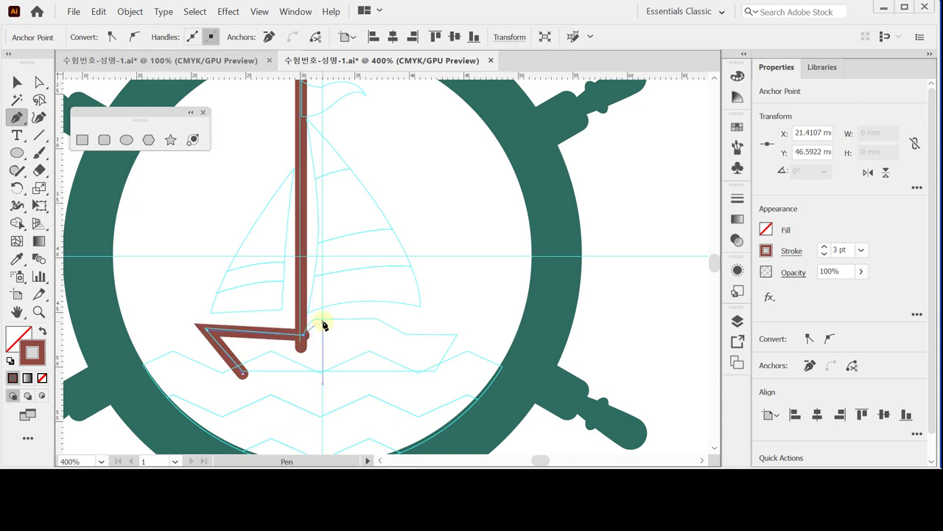
Continue the hull outline over the rounded cabin and around the right end, and close it as a shape about 23 mm long.
drag(323, 320, 336, 320)
click(378, 319)
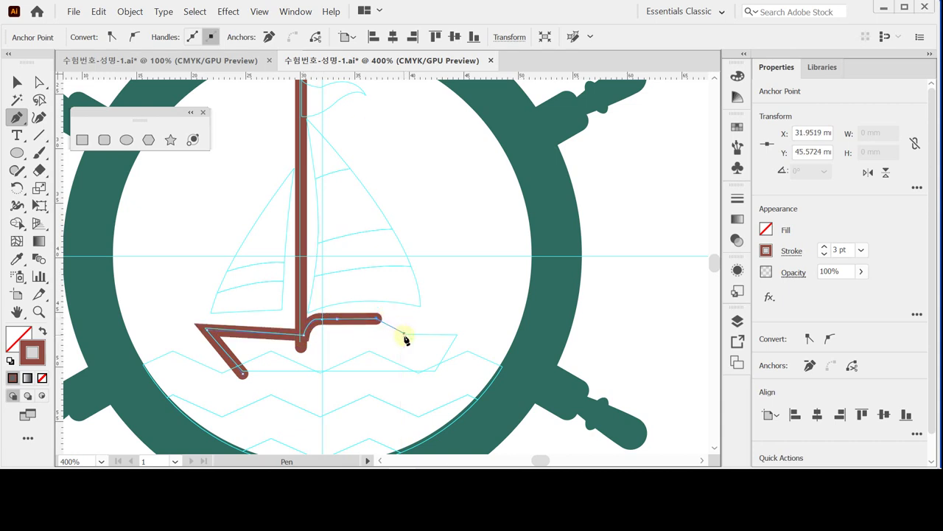
click(407, 335)
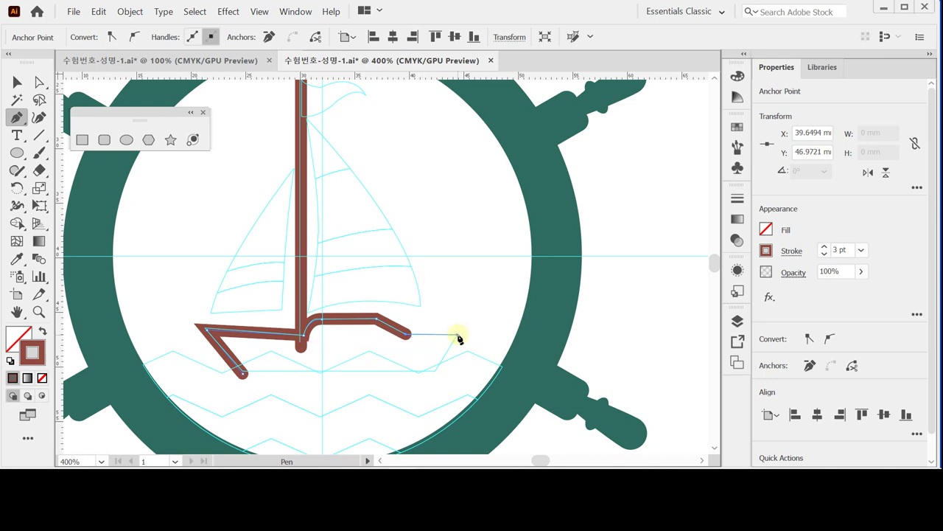
click(458, 336)
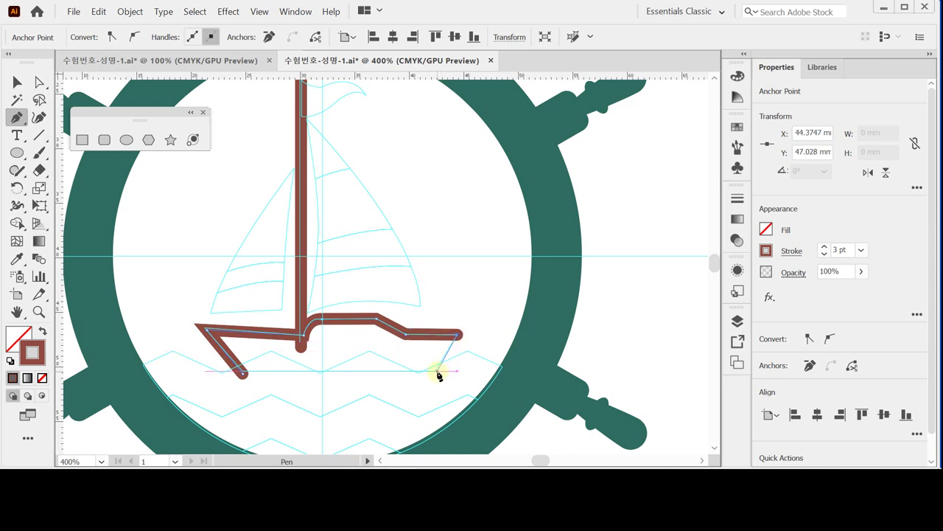
click(438, 370)
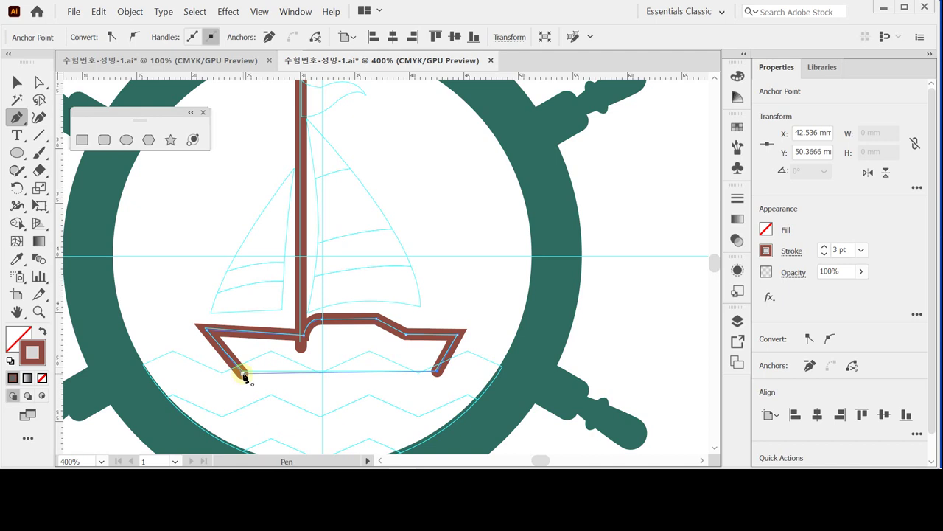
key(Caps_Lock)
key(Caps_Lock)
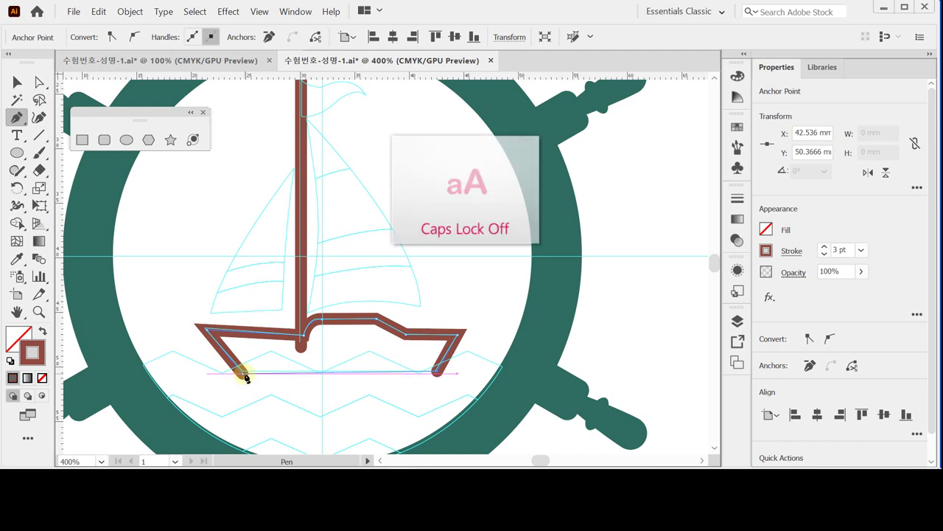
click(244, 375)
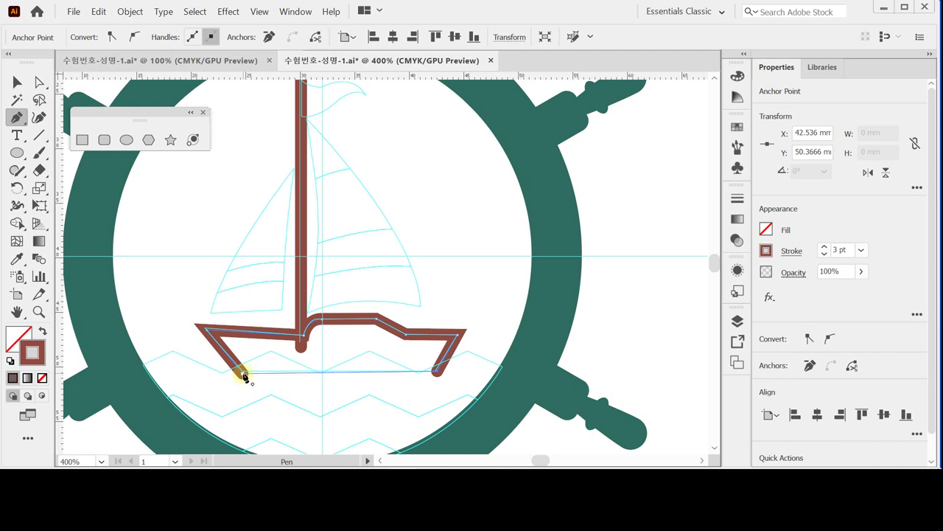
click(244, 375)
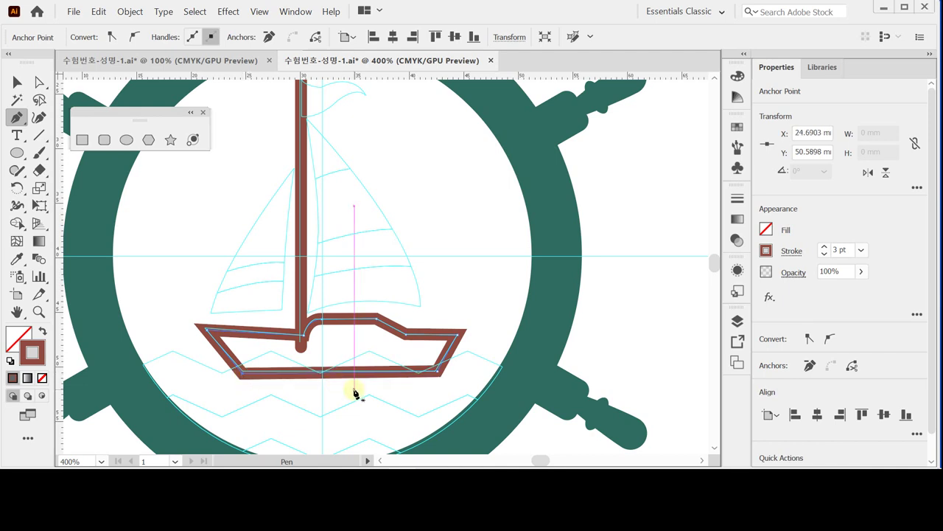
Swap the hull's brown stroke to its fill, check the color in the CMYK mixer, and save the document with nothing selected.
click(42, 333)
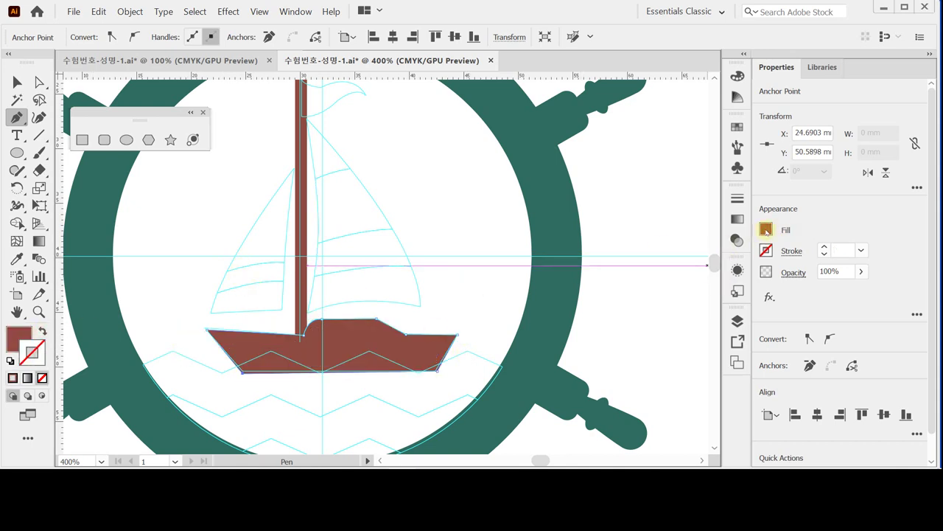
click(766, 230)
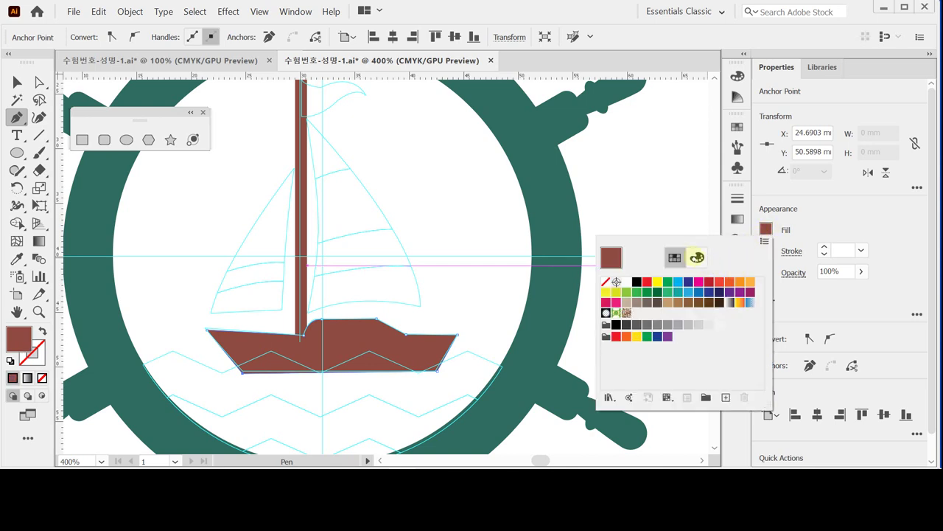
click(697, 256)
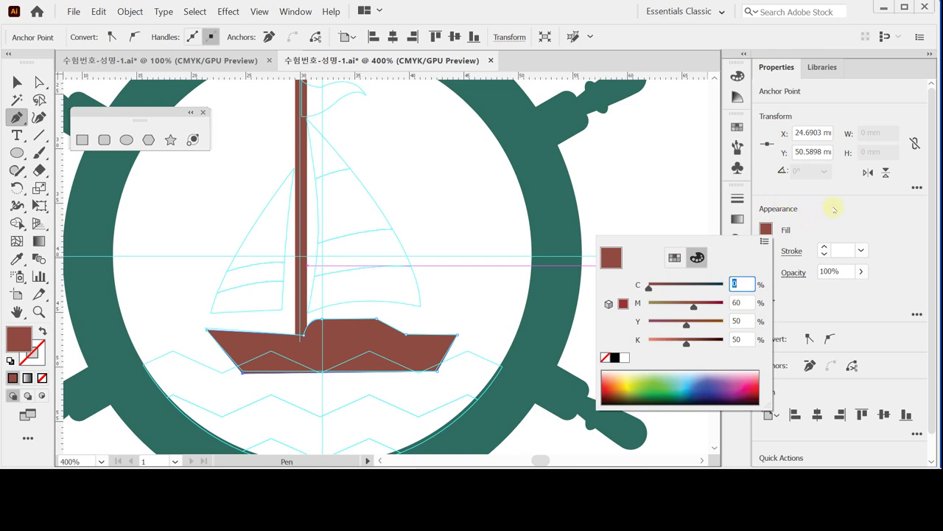
click(837, 208)
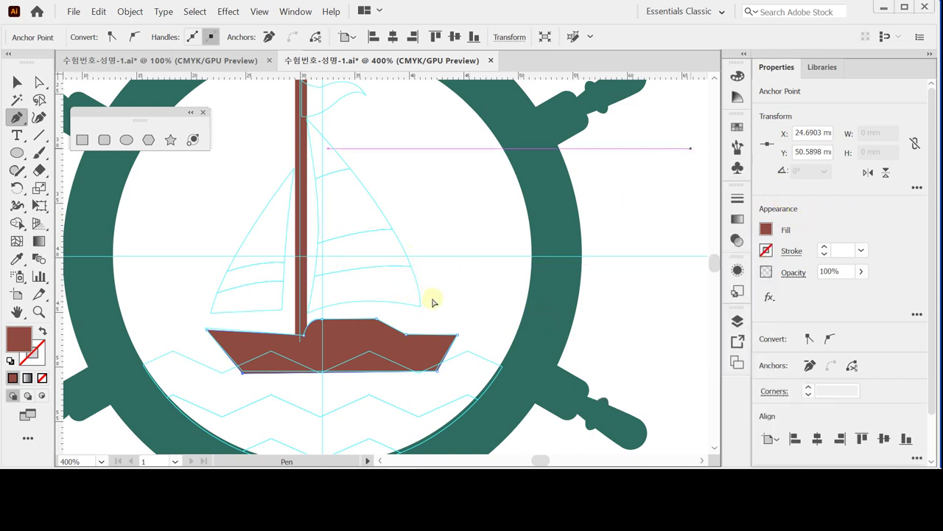
key(ctrl+s)
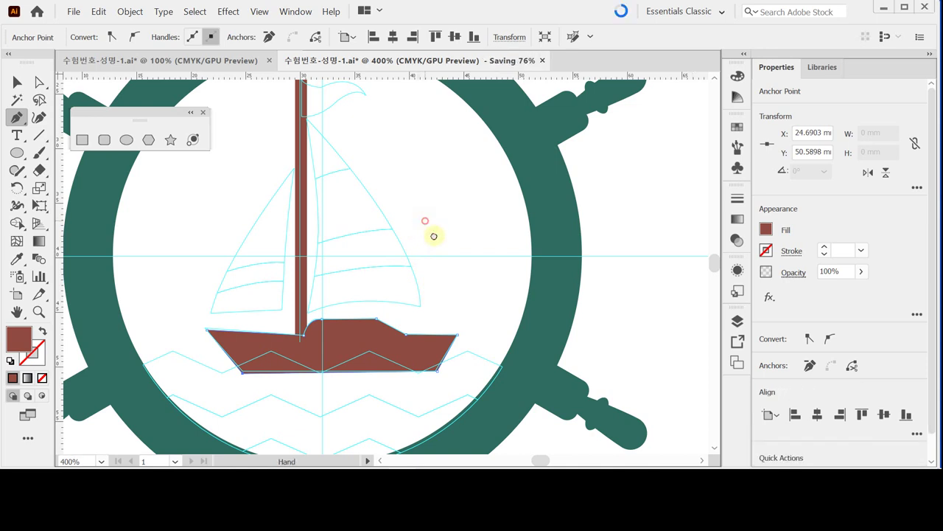
key(ctrl+shift+a)
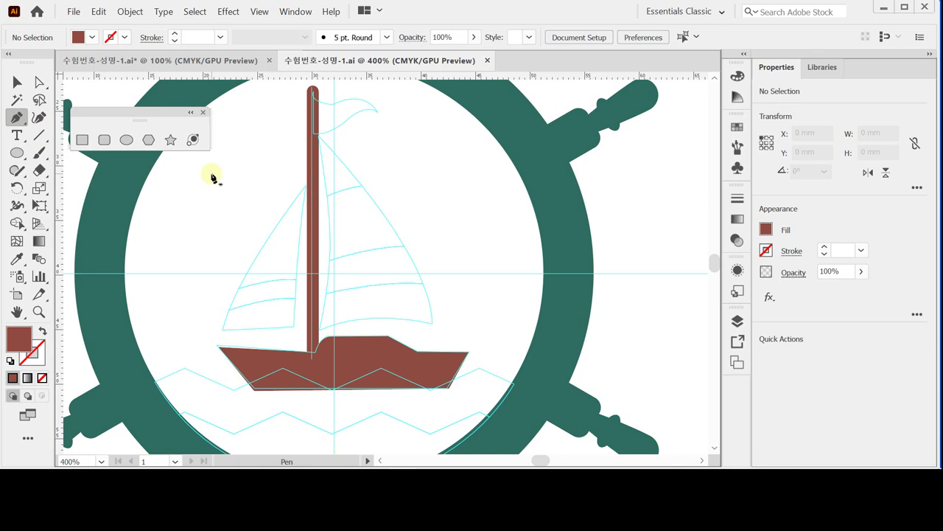
Start the small sail left of the mast at its peak and trace its curved outer edge to the lower-left corner.
click(305, 186)
click(222, 329)
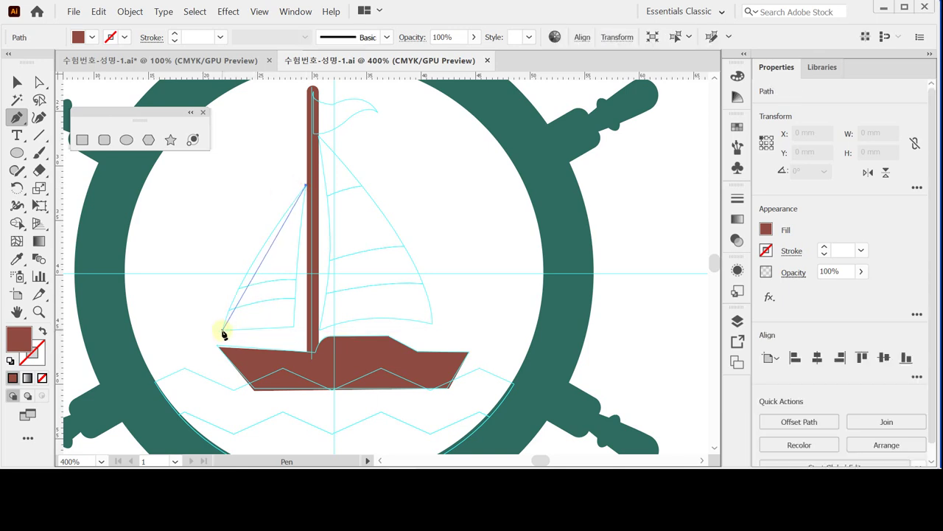
drag(222, 361, 205, 384)
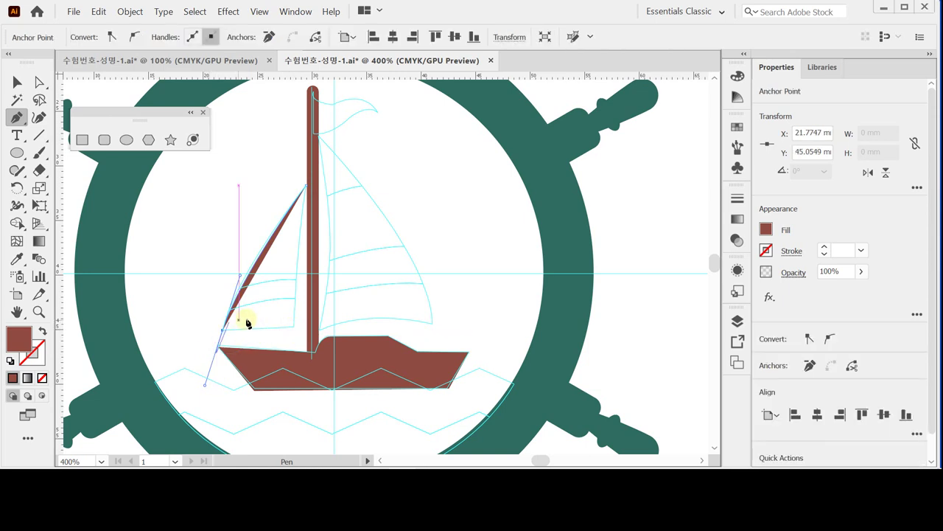
drag(297, 320, 298, 331)
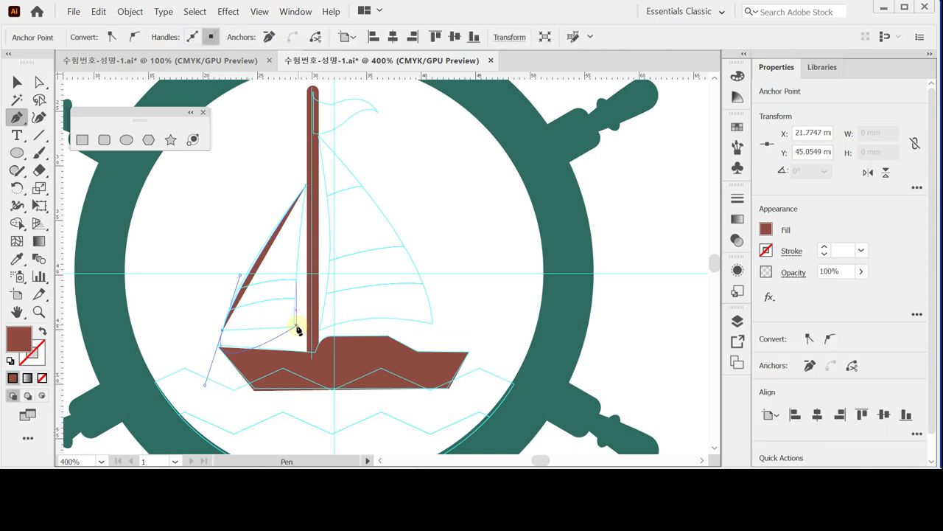
key(ctrl+z)
drag(295, 307, 299, 331)
key(ctrl+z)
drag(222, 329, 211, 389)
click(222, 334)
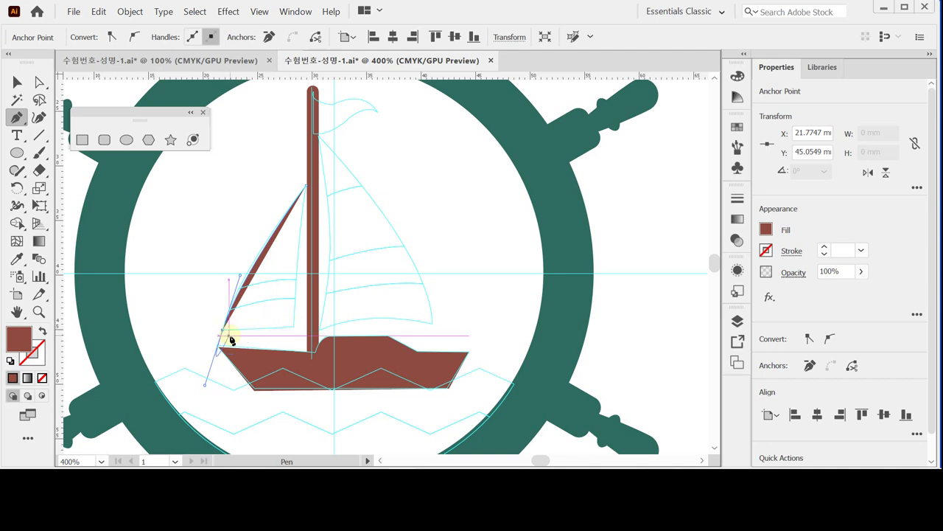
drag(227, 339, 223, 334)
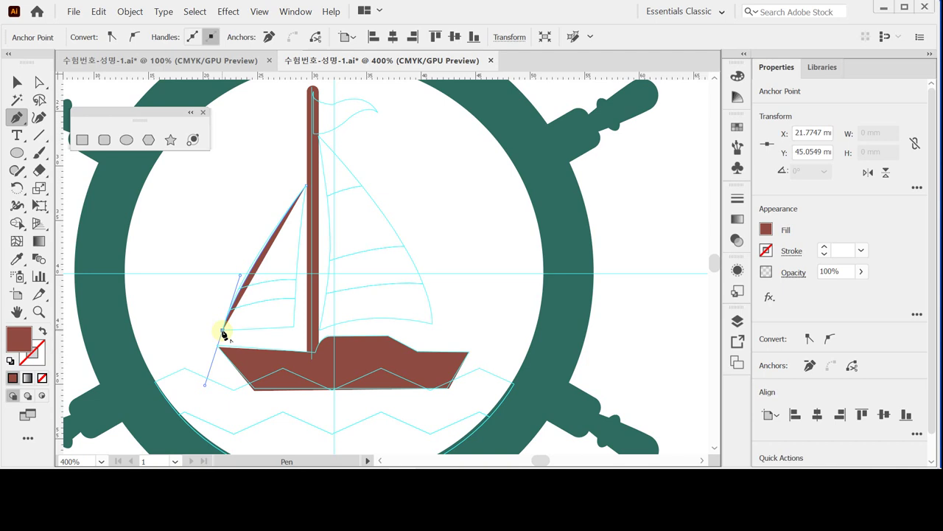
Remove the outgoing handle at the small sail's lower-left corner, then close the sail with a straight lower edge and curved mast-side edge.
click(222, 333)
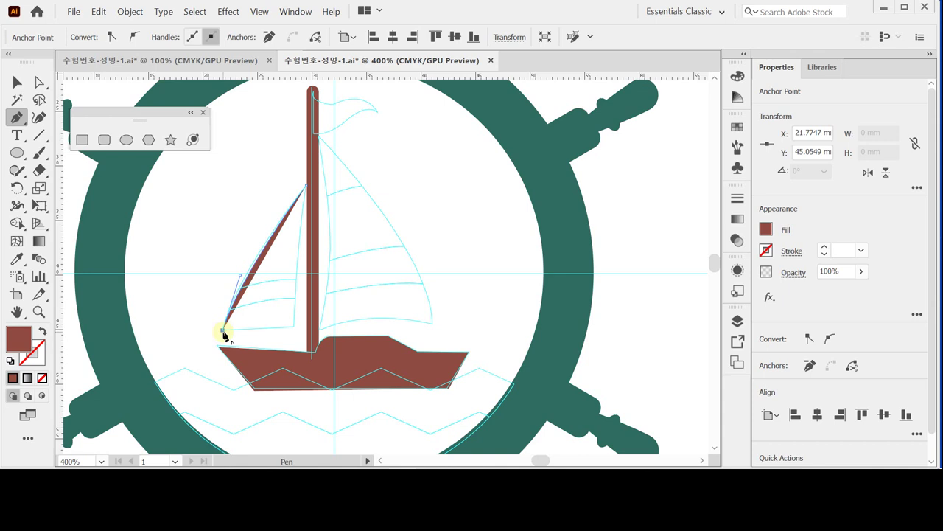
click(293, 329)
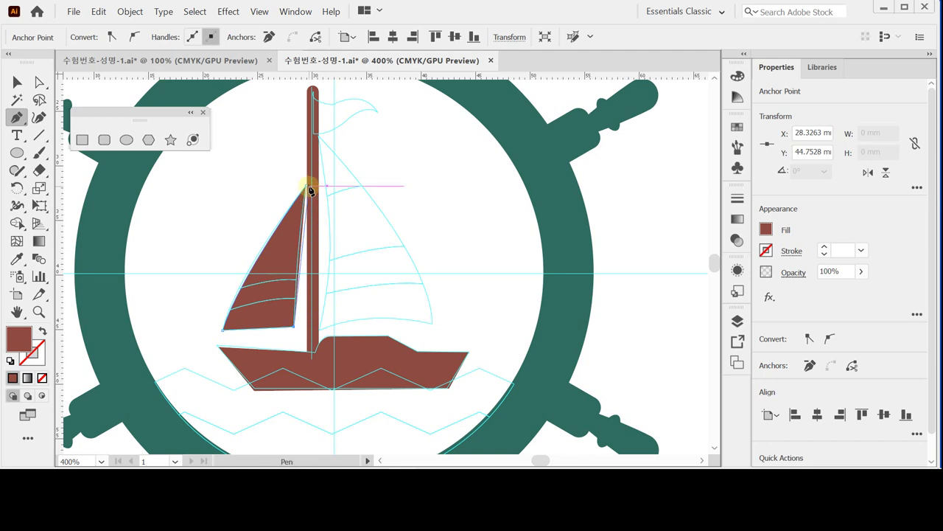
drag(306, 188, 316, 141)
Set the small sail's fill to C 100, M 100, Y 0, K 0.
click(764, 231)
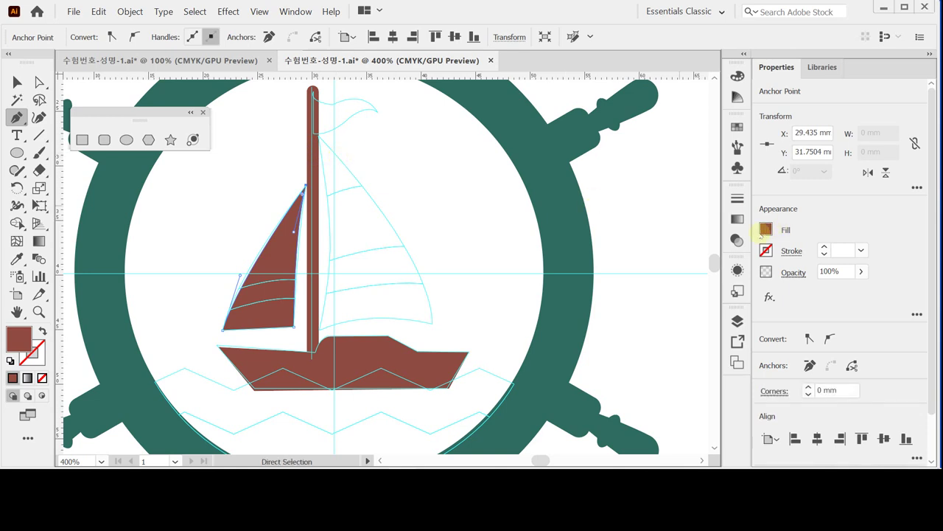
click(766, 230)
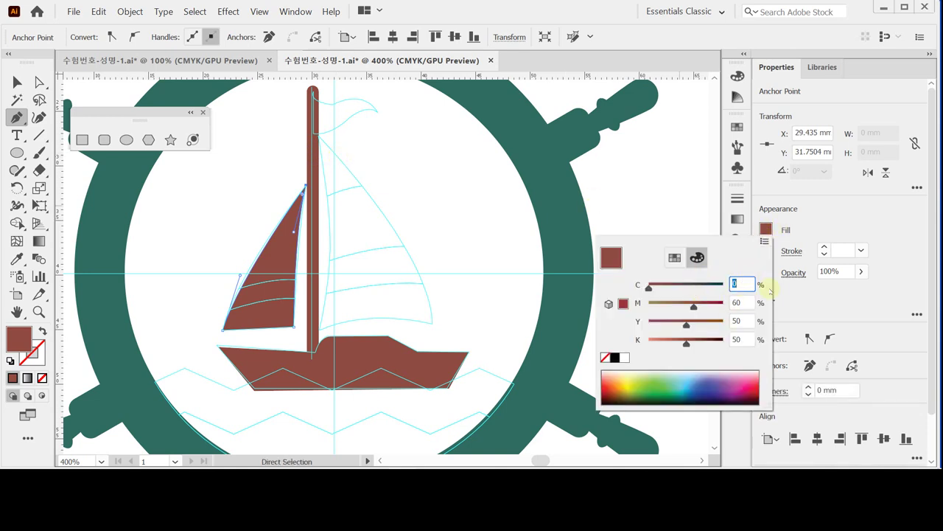
click(603, 358)
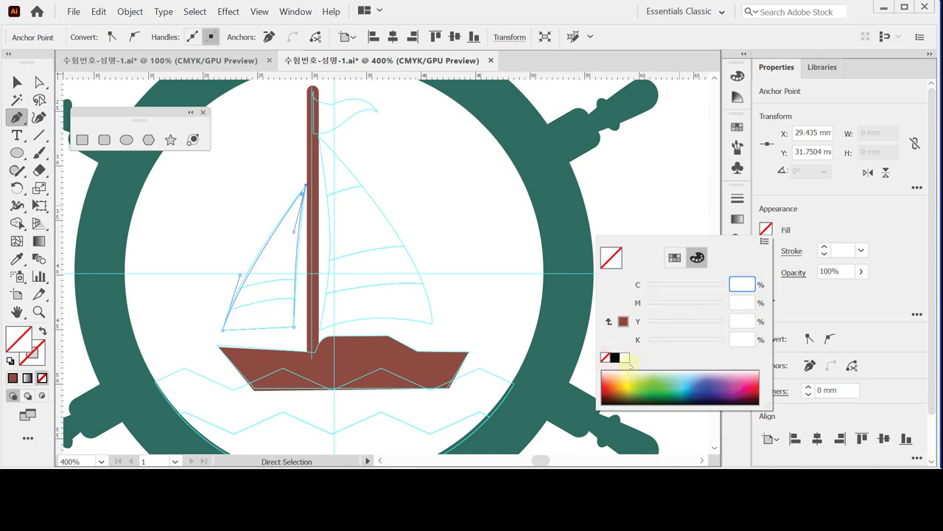
click(623, 358)
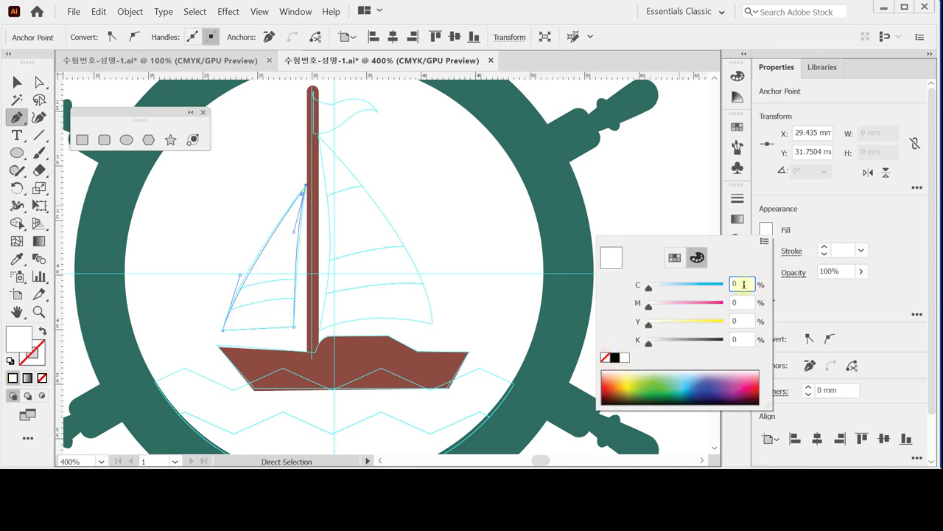
click(654, 288)
drag(650, 287, 726, 292)
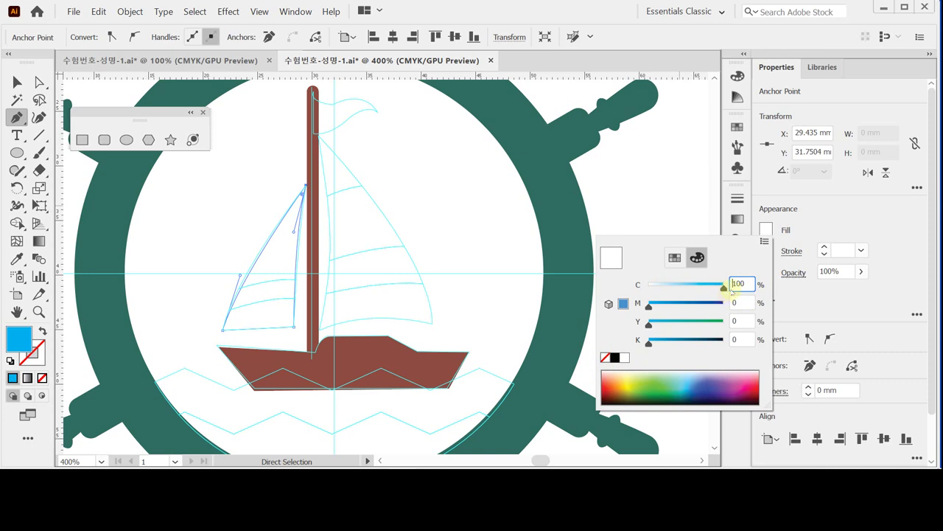
drag(649, 304, 737, 305)
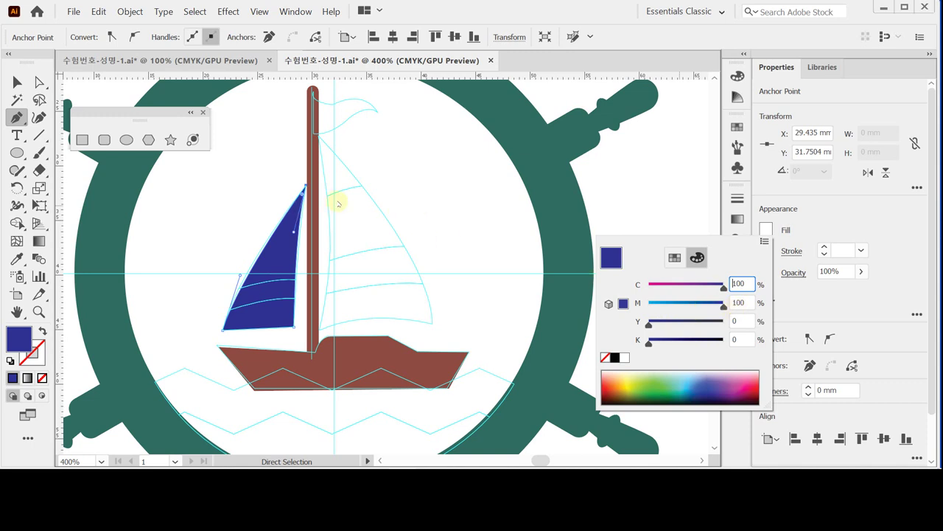
key(Escape)
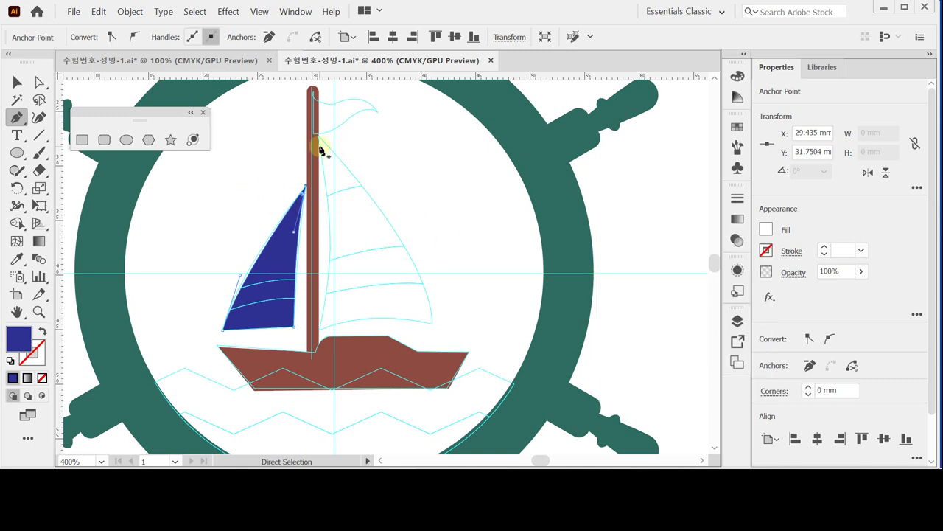
Start the large sail at its peak beside the mast, trace its curved mast-side edge to the lower-left corner, and remove the outgoing handle there.
click(321, 330)
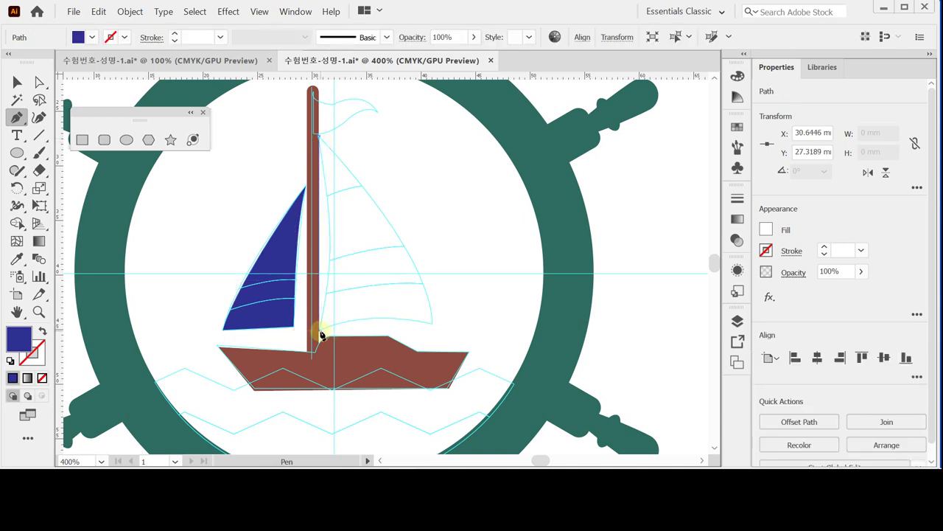
drag(321, 330, 335, 305)
drag(300, 366, 293, 402)
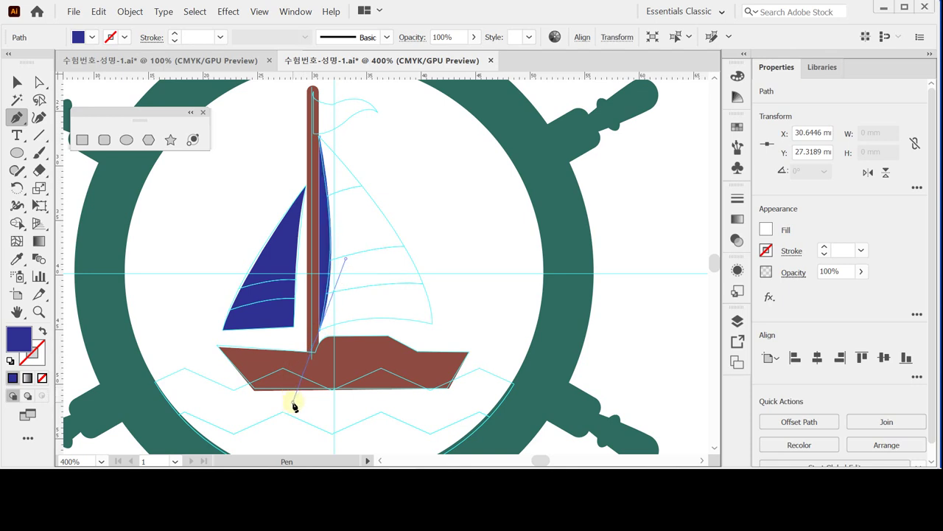
click(319, 335)
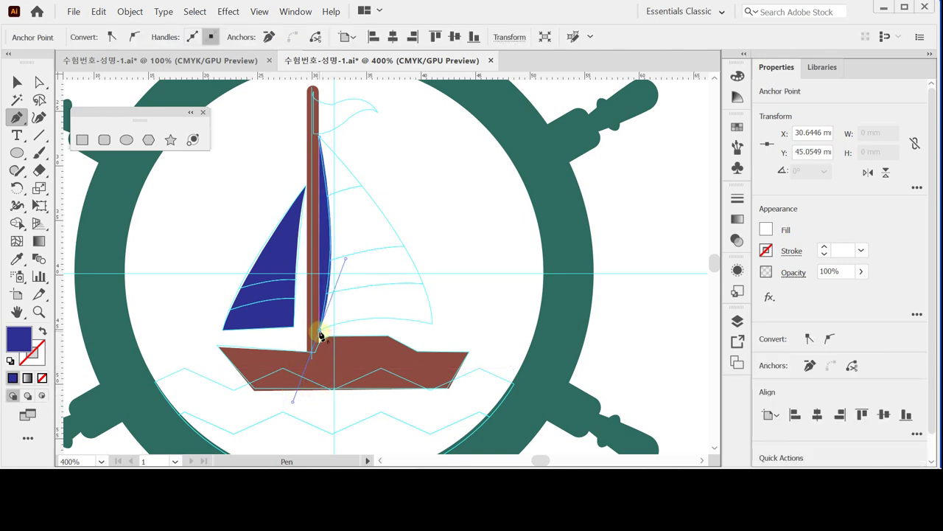
Close the large sail with curved lower and outer edges, then deselect it and save the document.
click(434, 325)
drag(434, 327, 504, 337)
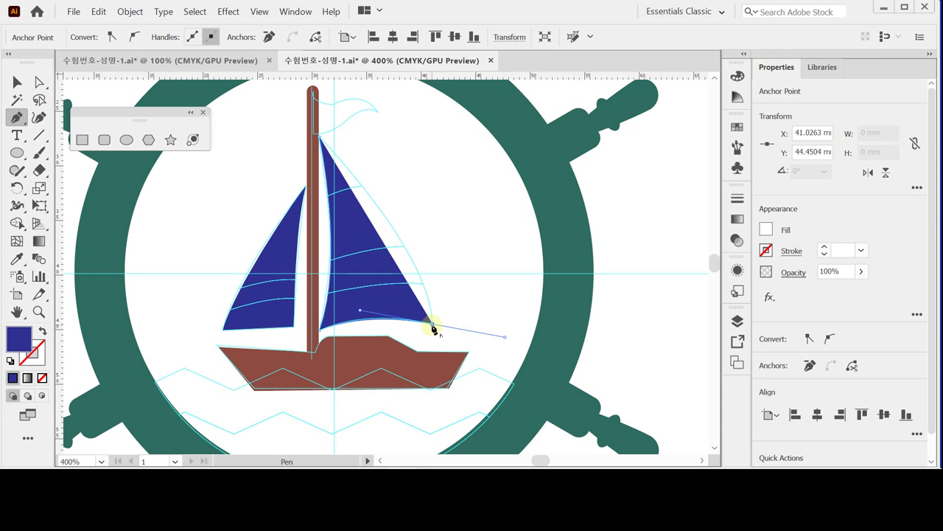
click(433, 326)
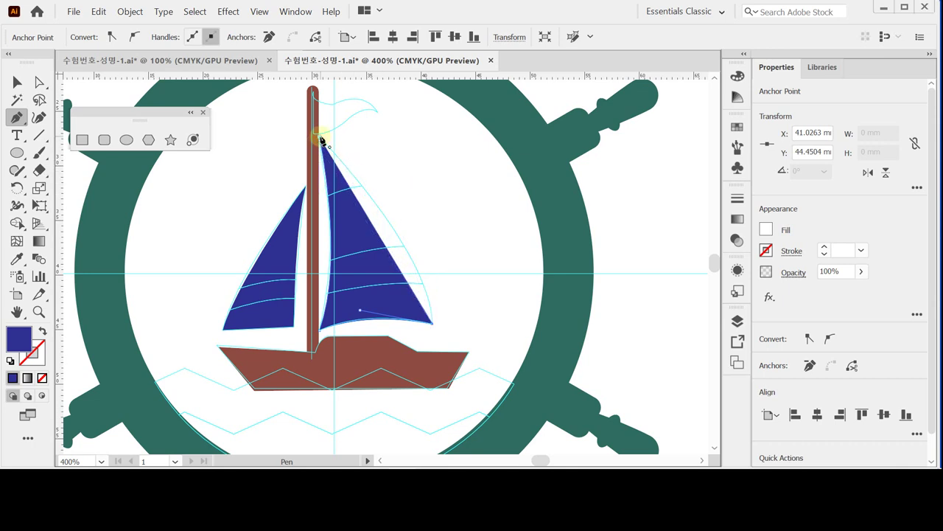
drag(321, 141, 205, 99)
drag(476, 331, 506, 220)
key(ctrl)
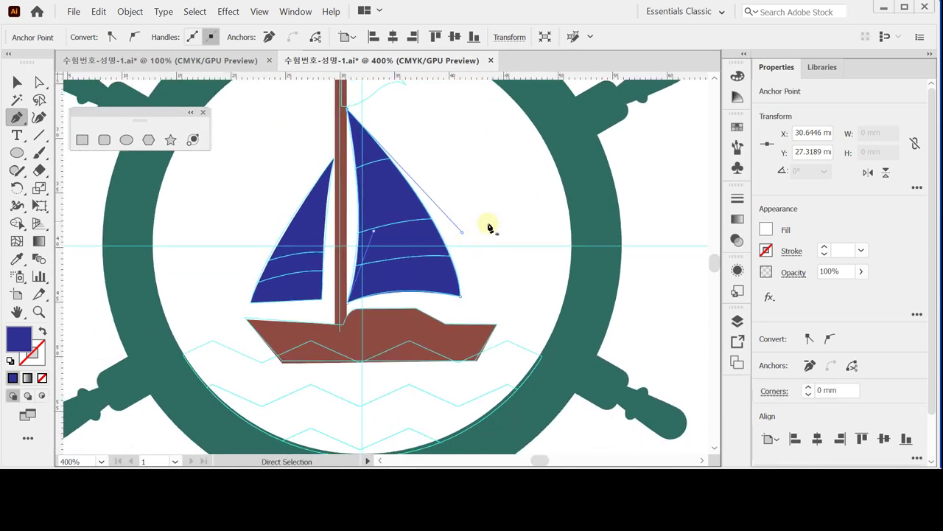
ctrl+click(488, 221)
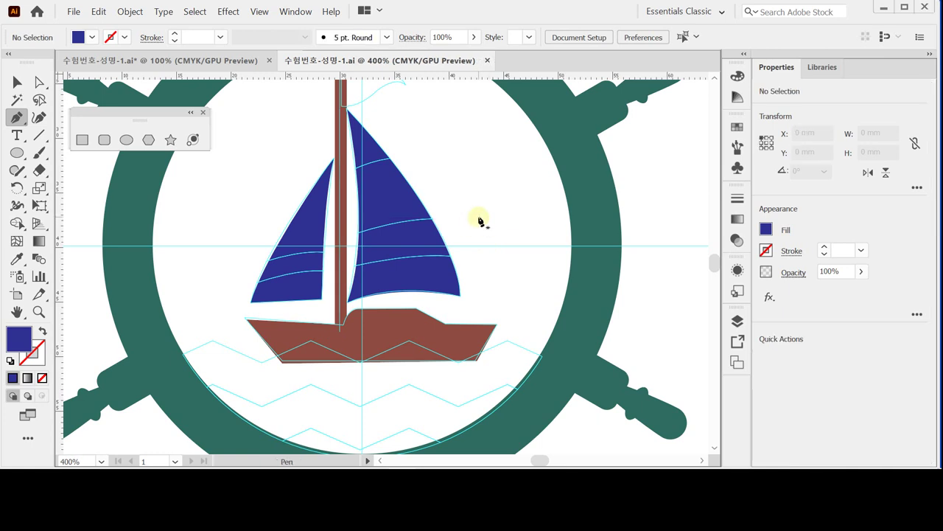
With no fill and a 1 pt black stroke, draw the upper curved dividing line across the small sail, extending past both edges.
click(390, 153)
key(ctrl)
click(11, 360)
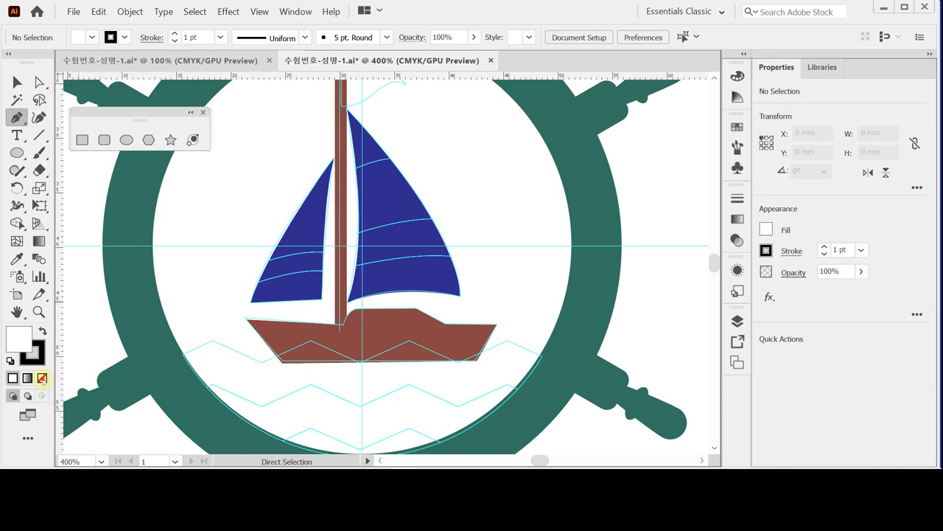
click(42, 378)
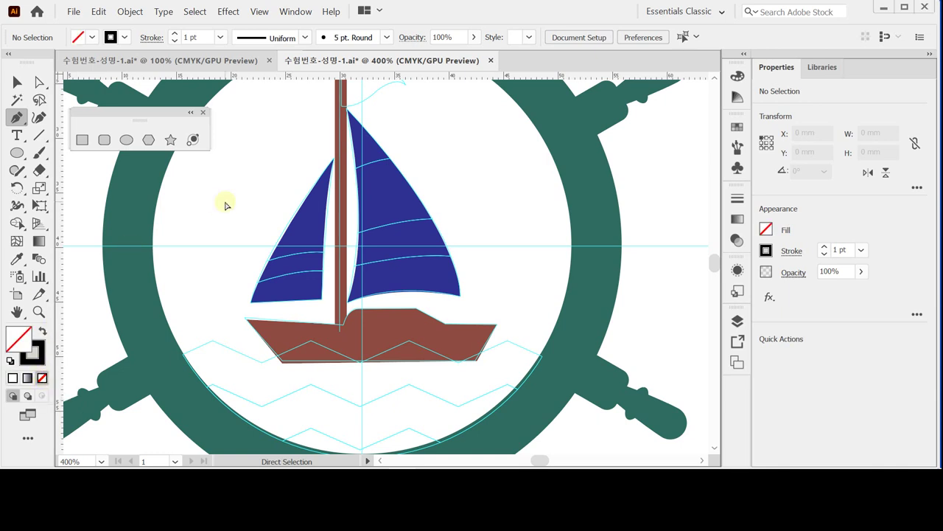
key(ctrl+space)
ctrl+click(331, 282)
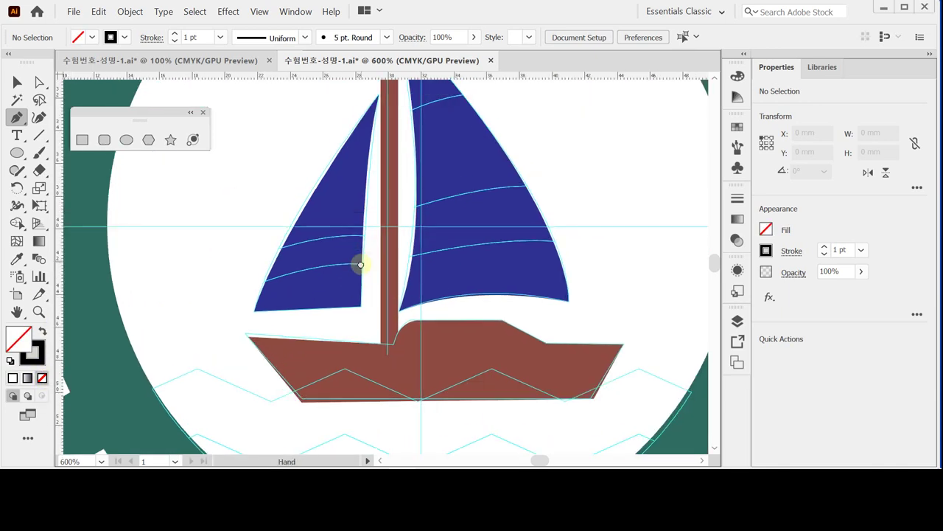
click(245, 266)
drag(370, 242, 448, 245)
drag(245, 266, 269, 275)
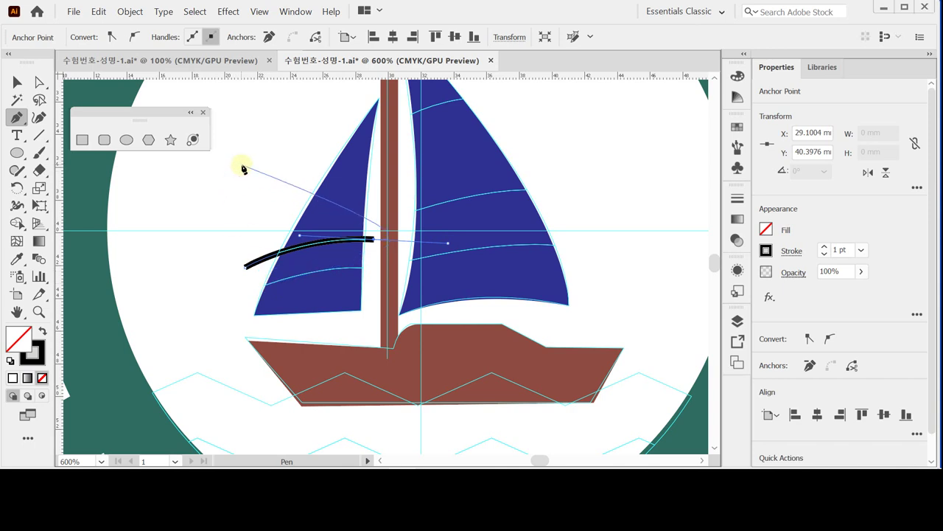
key(ctrl)
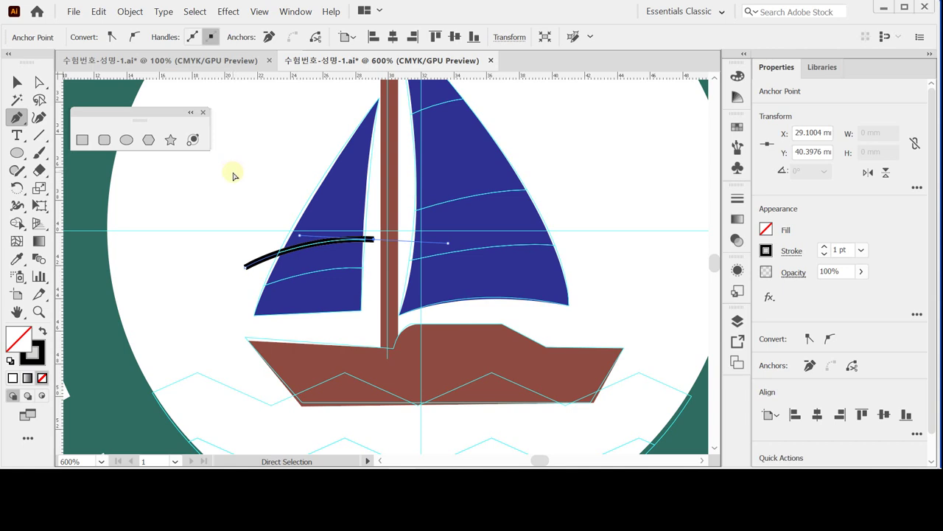
ctrl+click(232, 175)
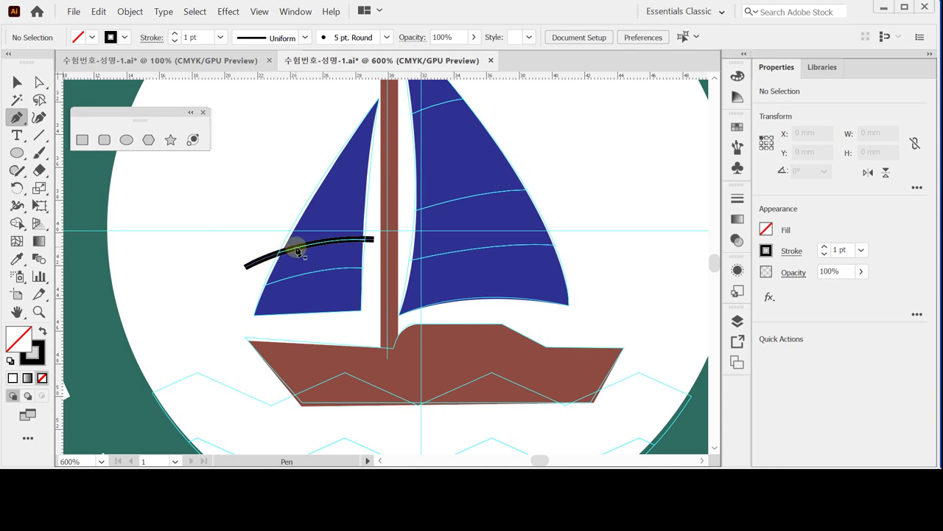
Draw the lower curved dividing line across the small sail, extending past both edges, and leave it deselected.
click(248, 295)
click(374, 270)
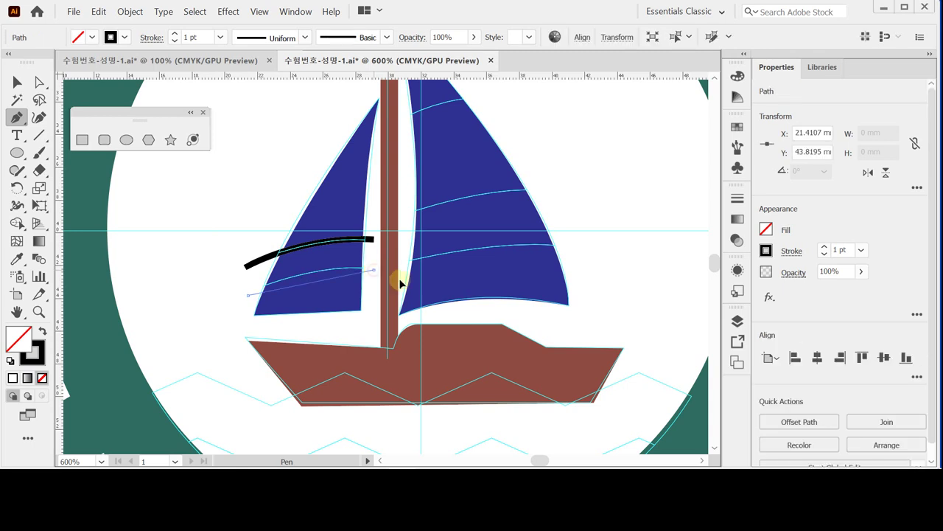
drag(400, 282, 452, 278)
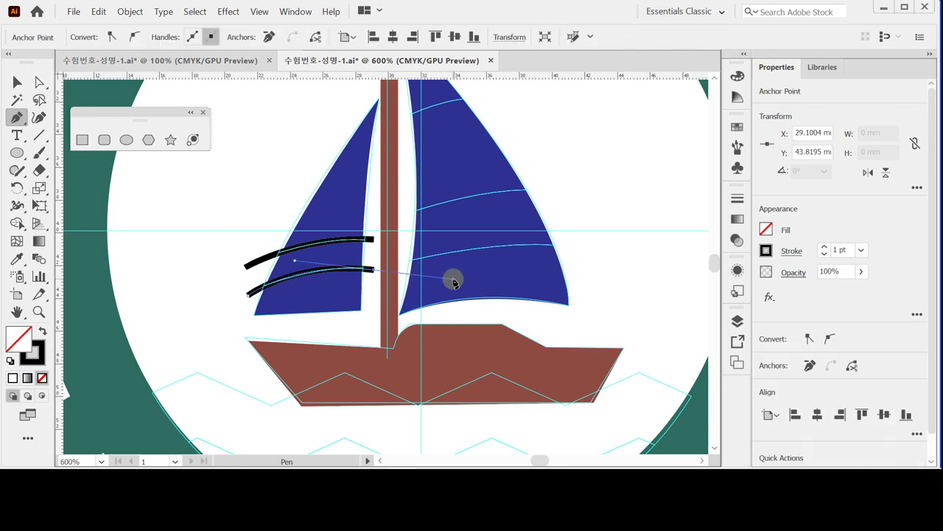
ctrl+click(269, 162)
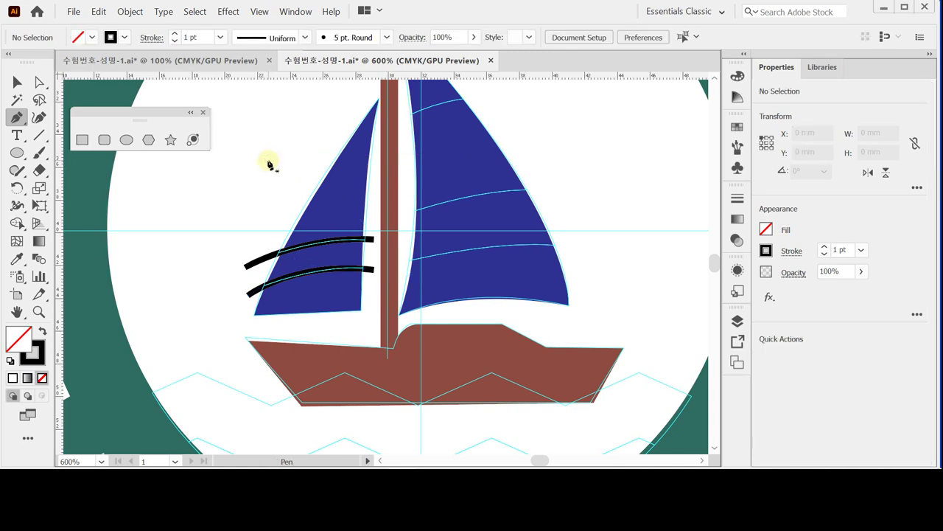
Draw the upper and middle curved dividing lines across the large sail as separate paths extending past its edges.
drag(307, 182, 277, 232)
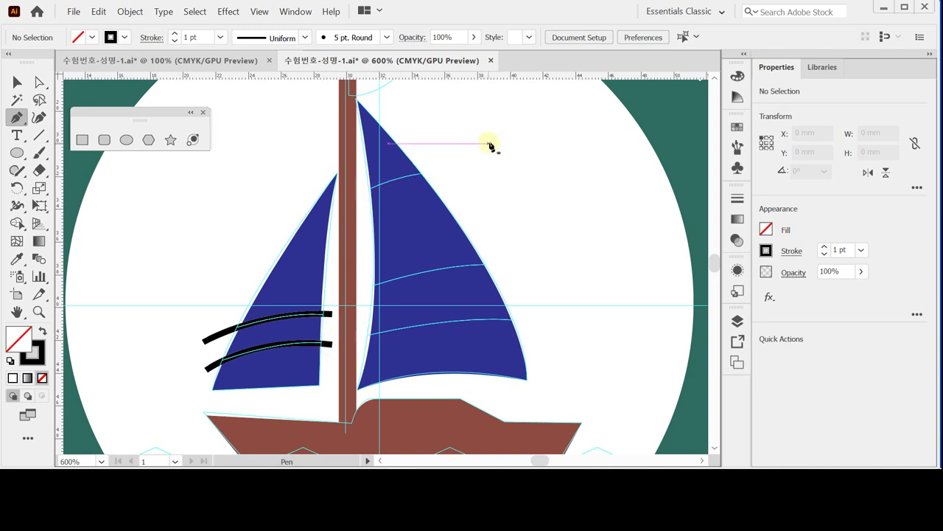
click(361, 193)
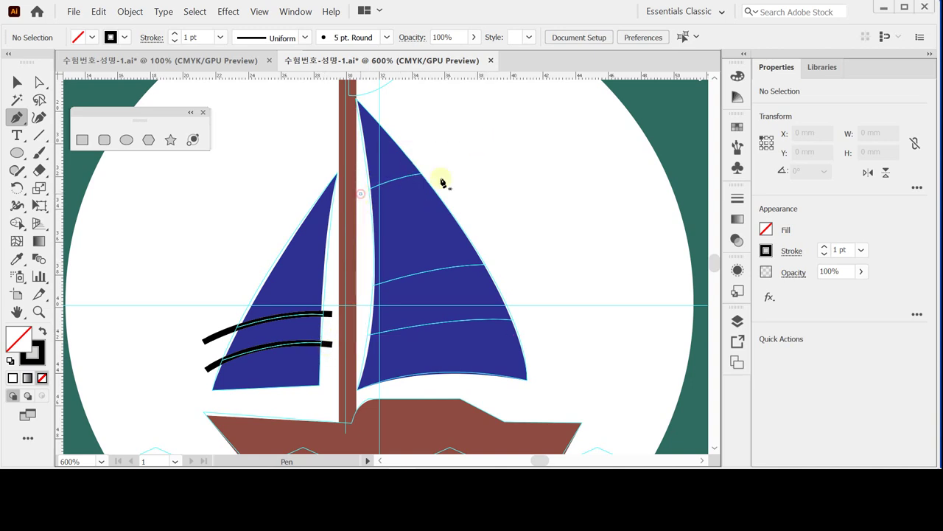
drag(472, 169, 516, 170)
key(Escape)
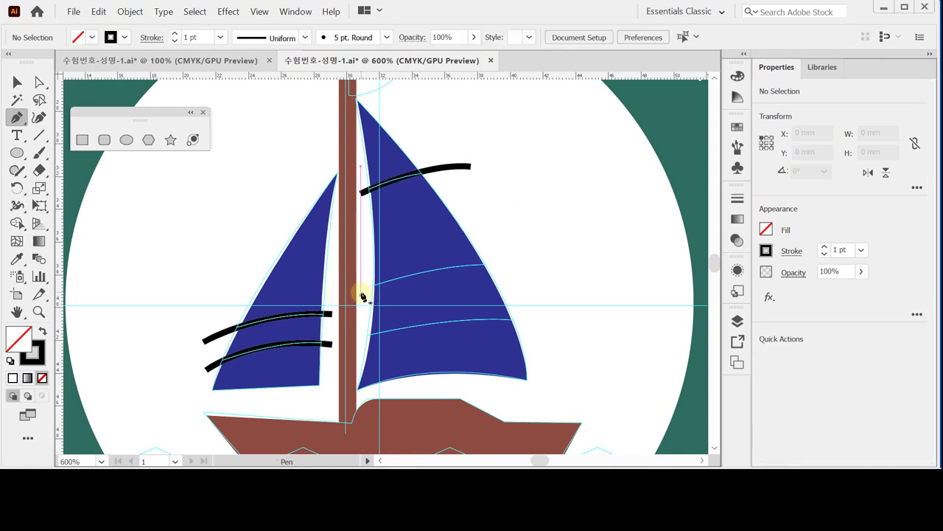
drag(527, 267, 593, 281)
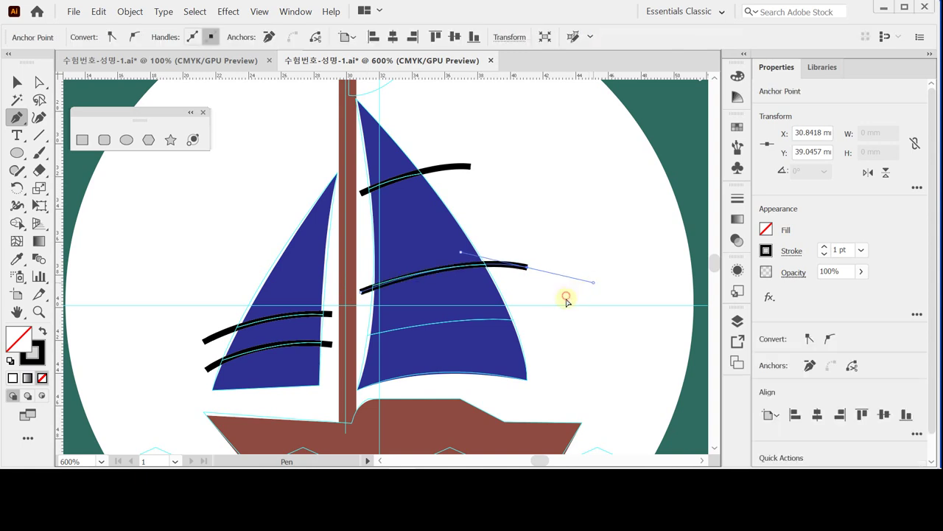
key(Escape)
Draw the lowest curved dividing line across the large sail and shift its right end point slightly down and inward to match the guide.
mouse_move(536, 327)
mouse_down()
mouse_move(519, 259)
mouse_move(616, 266)
mouse_up()
ctrl+click(530, 253)
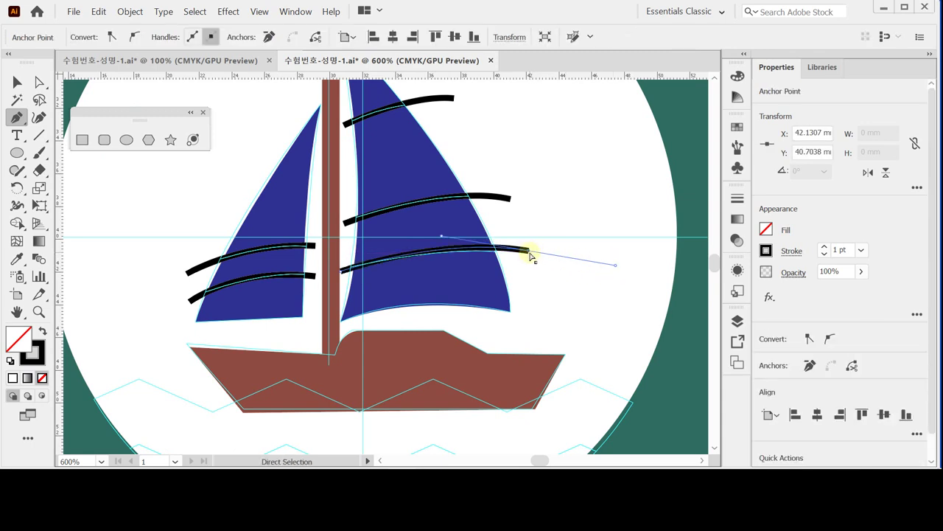
drag(531, 255, 528, 261)
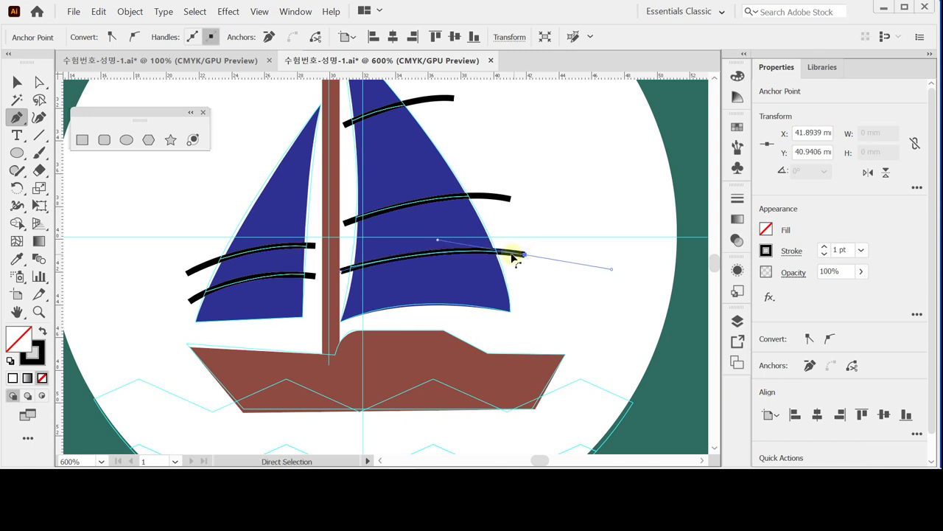
drag(437, 239, 438, 240)
click(556, 216)
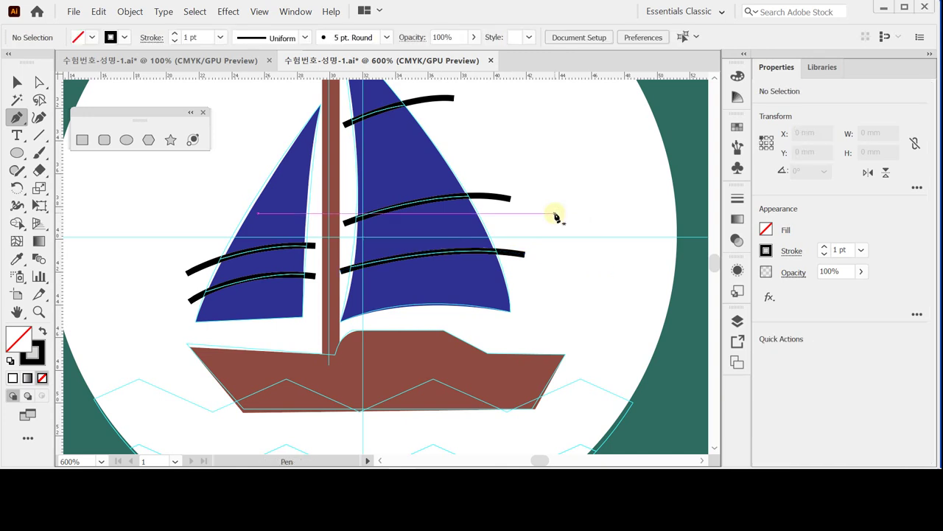
Switch to the Selection tool and hide the guides around the sailboat.
drag(538, 202, 552, 233)
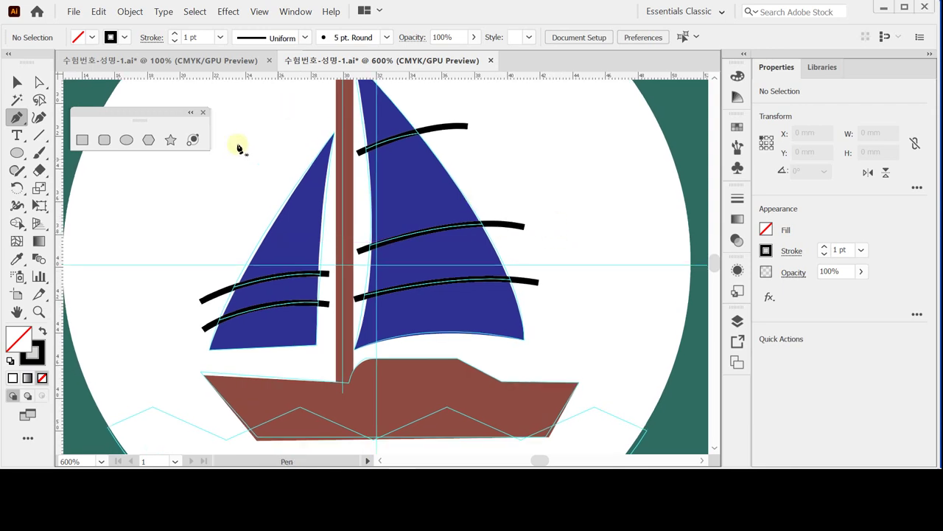
click(18, 82)
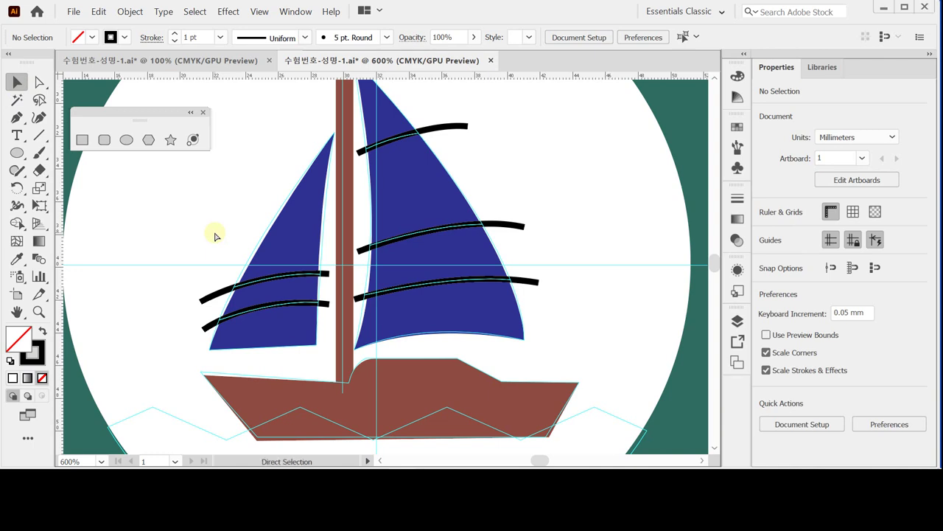
key(ctrl+semicolon)
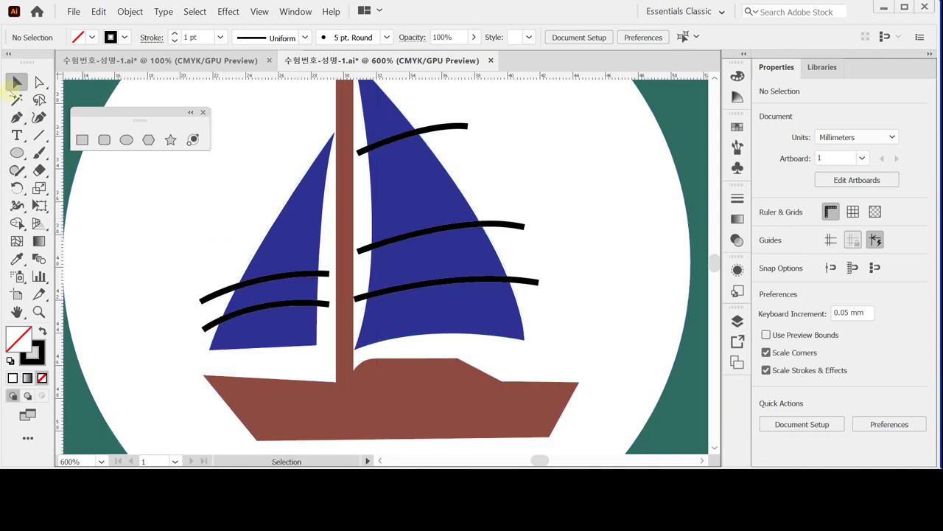
Select both sails together with their five curved lines and split them using the Pathfinder Divide operation.
mouse_move(216, 231)
mouse_down()
mouse_move(257, 282)
mouse_move(277, 350)
mouse_up()
mouse_move(495, 108)
mouse_down()
mouse_move(440, 300)
mouse_move(422, 334)
mouse_move(410, 333)
mouse_up()
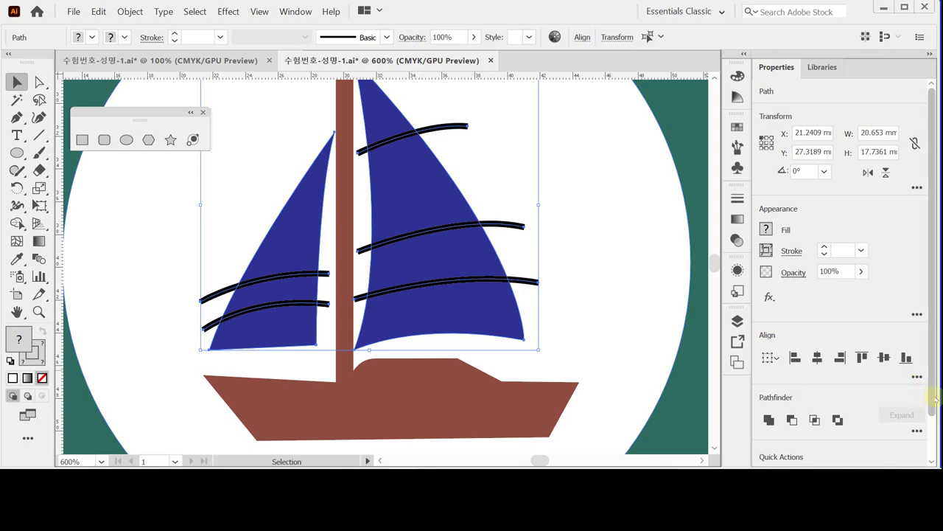
drag(934, 404, 935, 443)
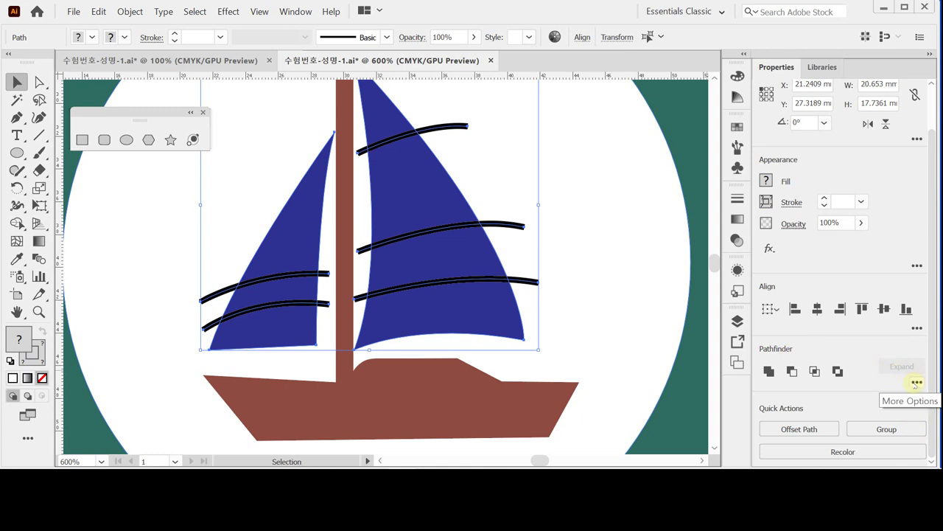
click(917, 382)
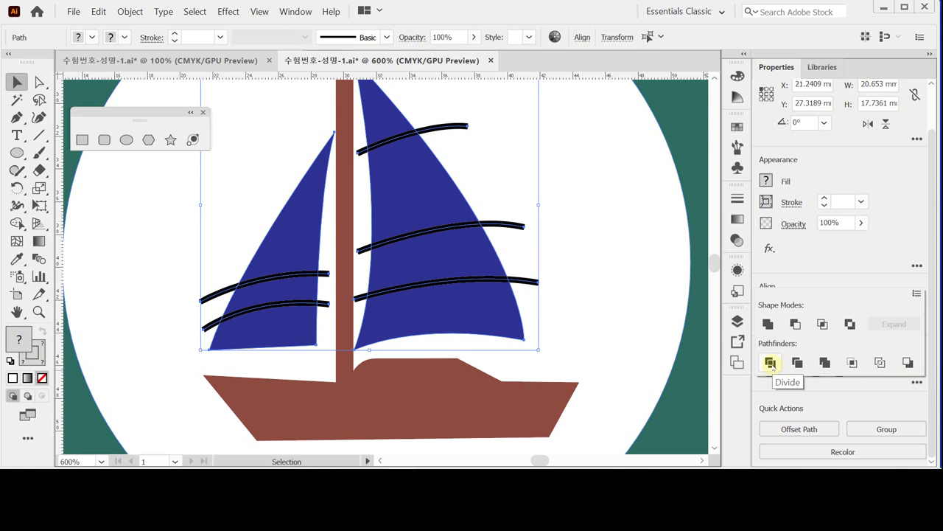
click(770, 362)
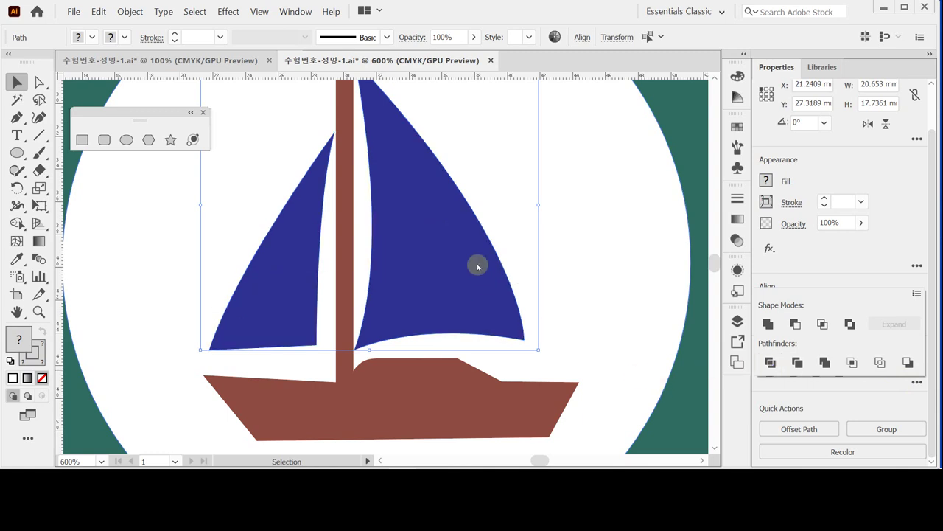
Enter the divided sails group and fill the small sail's middle band with 0% cyan, 10% magenta, 0% yellow and 0% black.
double_click(424, 231)
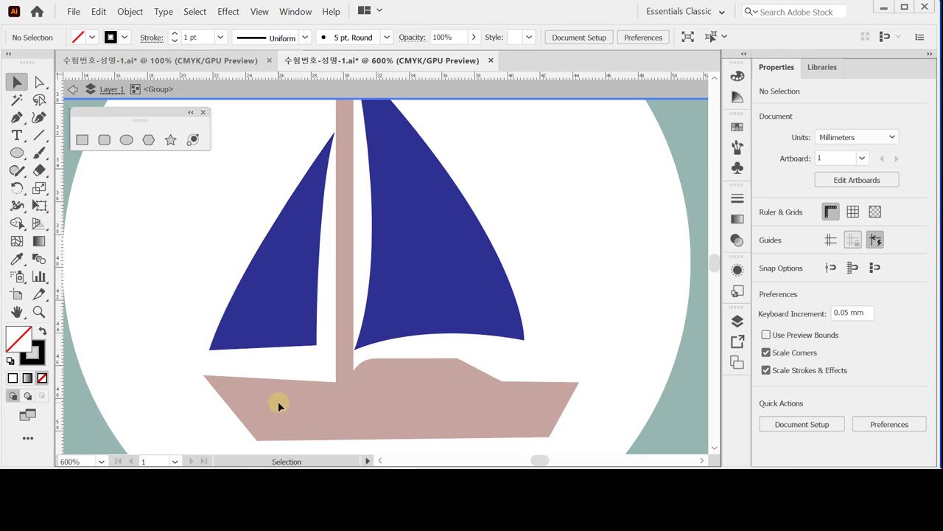
click(297, 233)
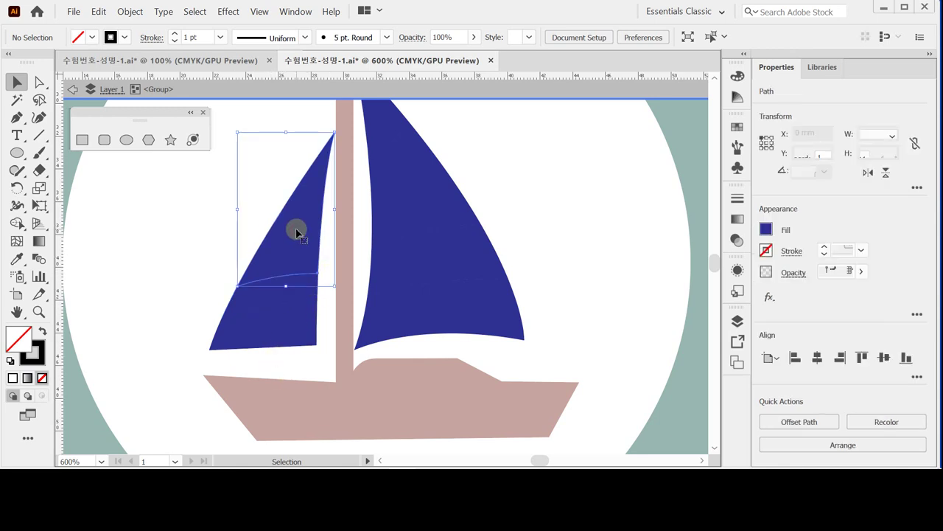
click(284, 298)
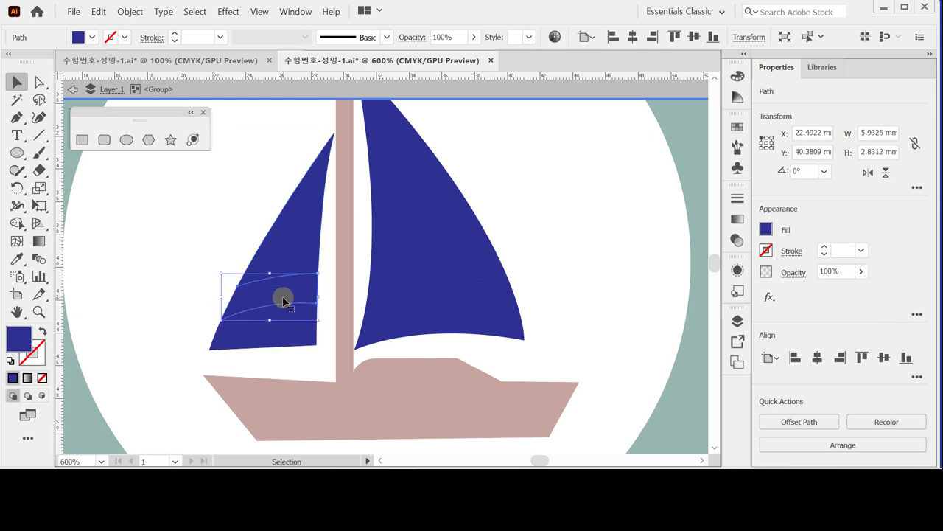
click(204, 242)
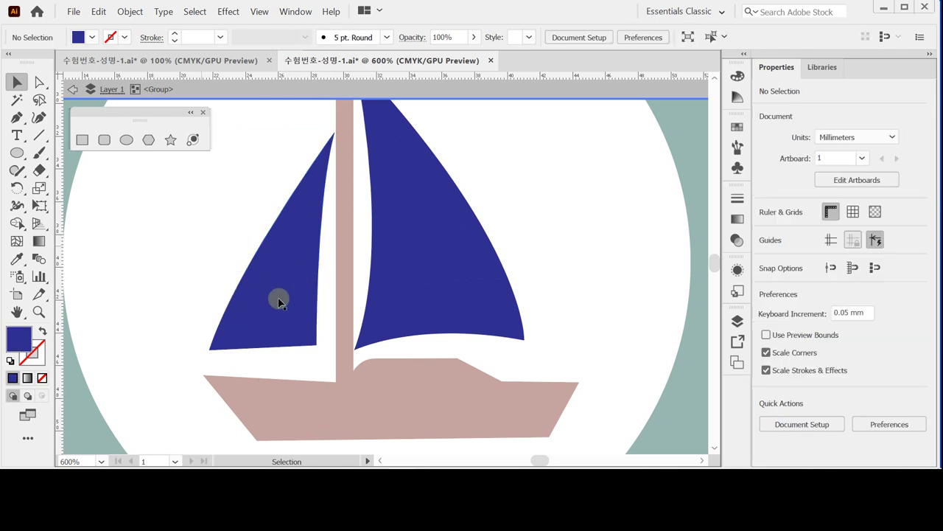
click(278, 300)
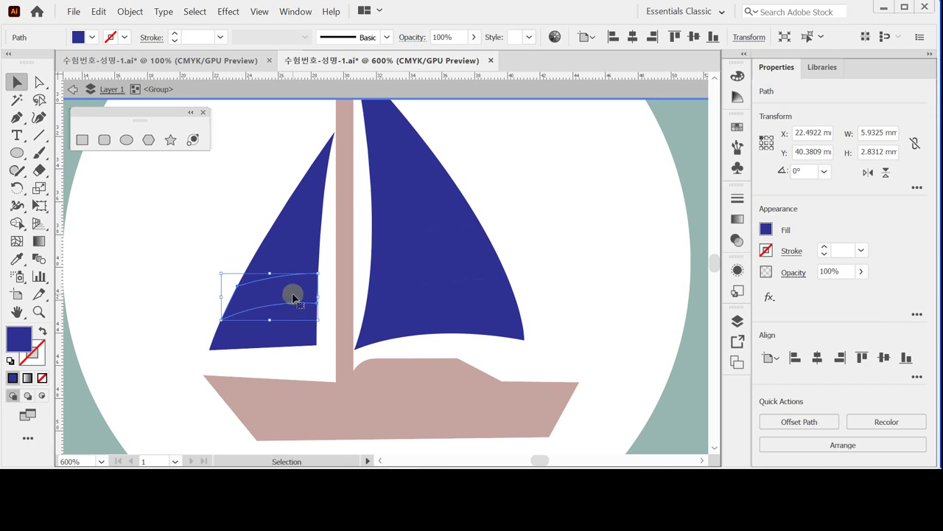
click(766, 230)
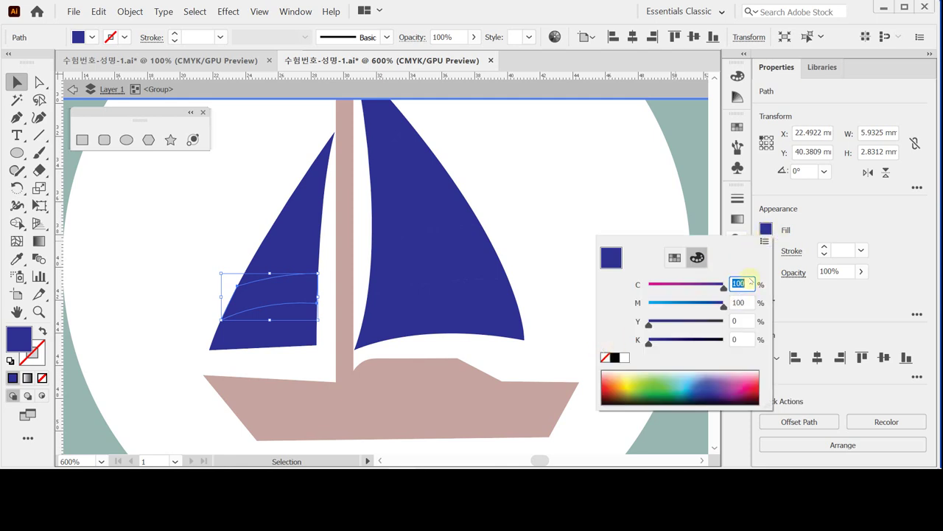
text(7)
key(Tab)
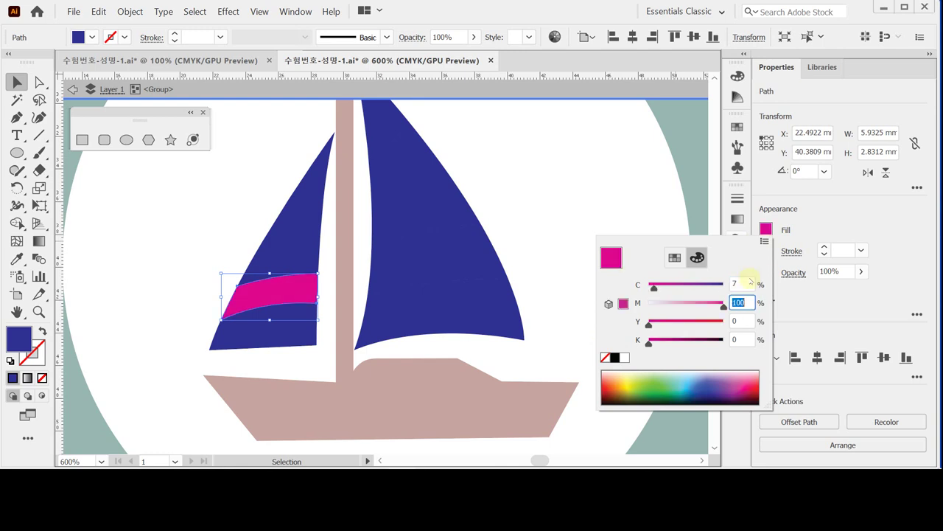
text(10)
click(748, 279)
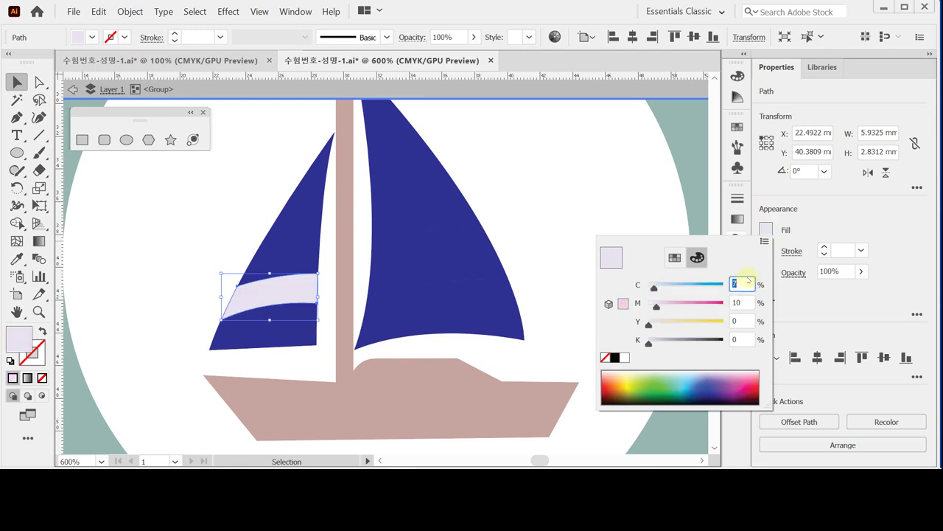
text(0)
key(Tab)
text(1)
key(Return)
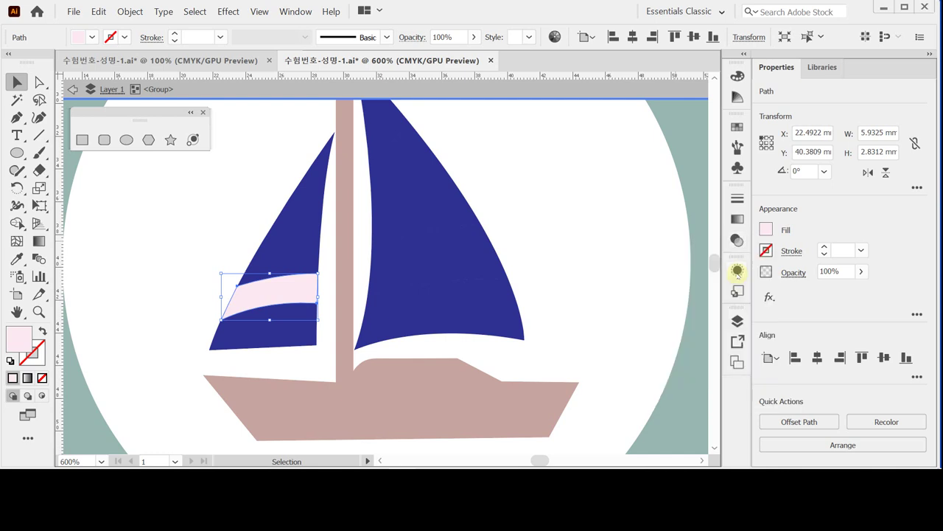
Raise the cyan of the small sail's middle band to make it bright sky blue, and leave the sails group.
click(766, 231)
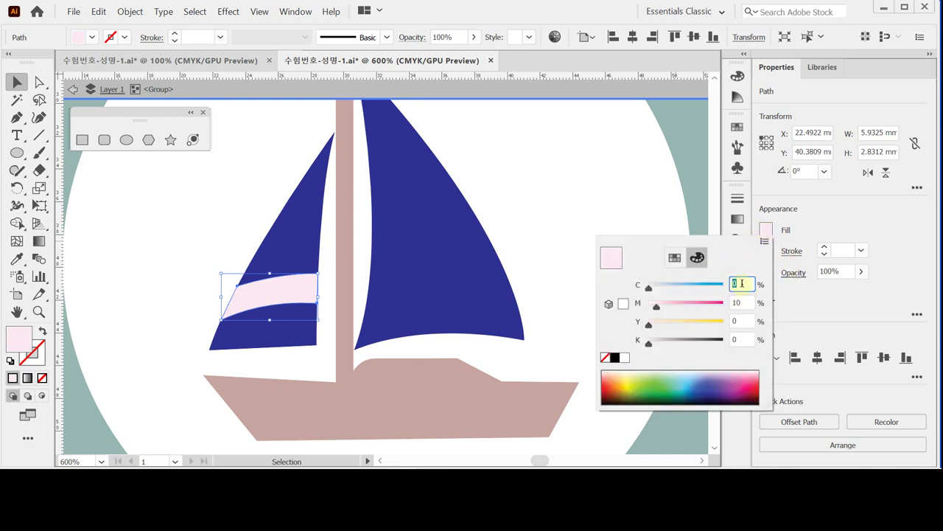
key(Return)
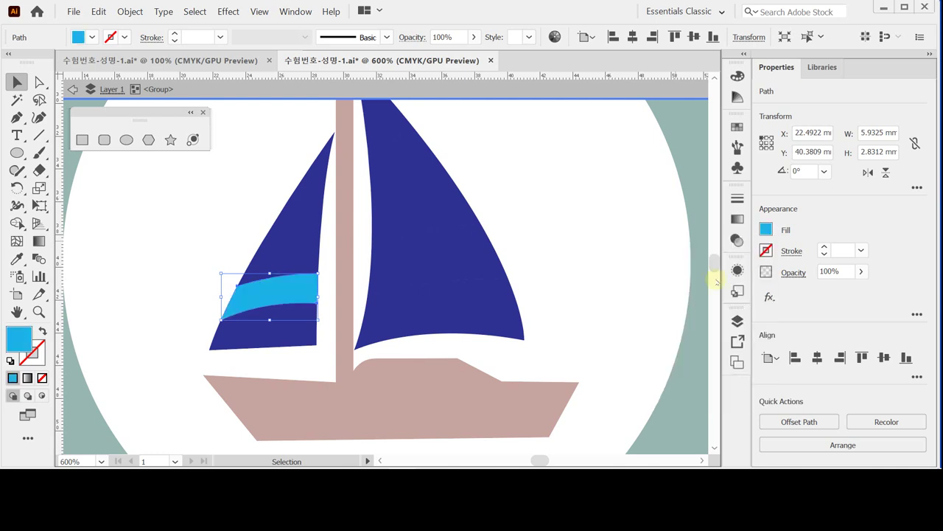
click(575, 241)
double_click(575, 234)
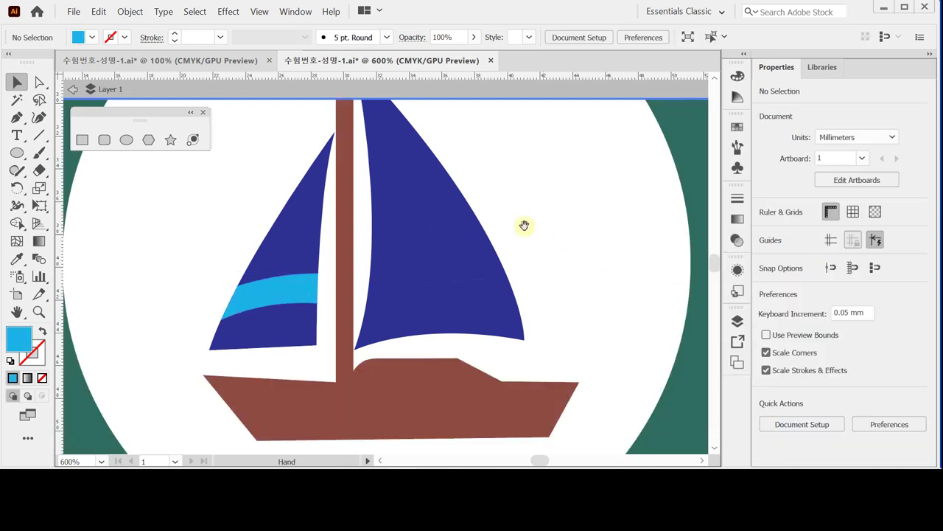
Inside the sails group, fill the large sail's second and bottom bands with C 40, M 0, Y 40, K 0 and exit isolation.
scroll(522, 236, up, 1)
click(415, 241)
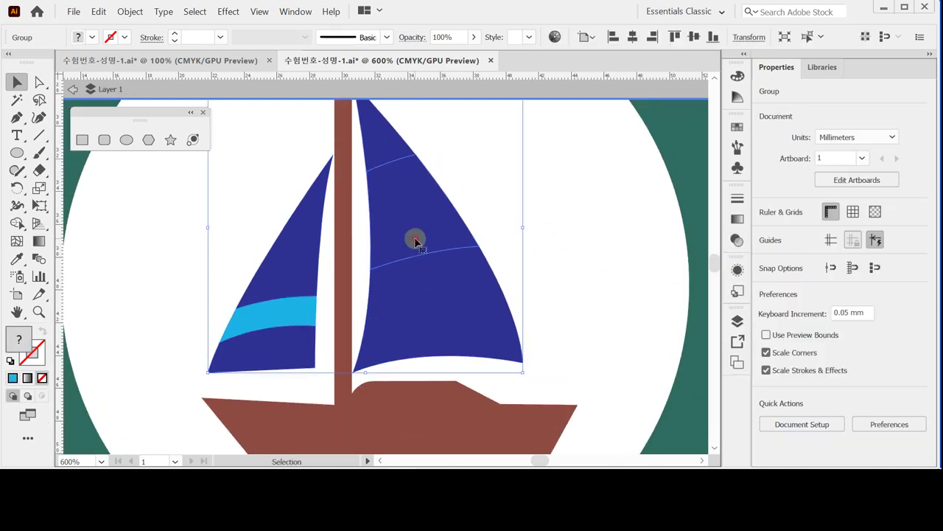
double_click(442, 248)
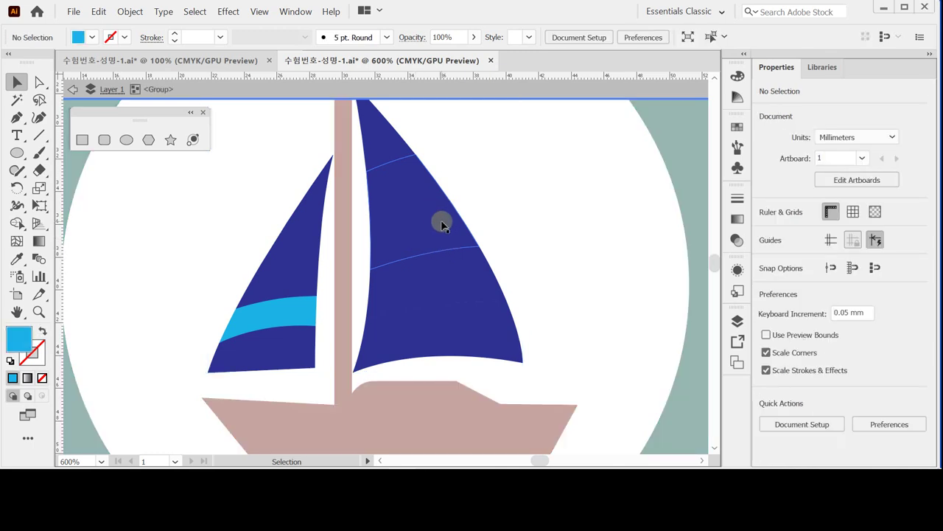
click(460, 259)
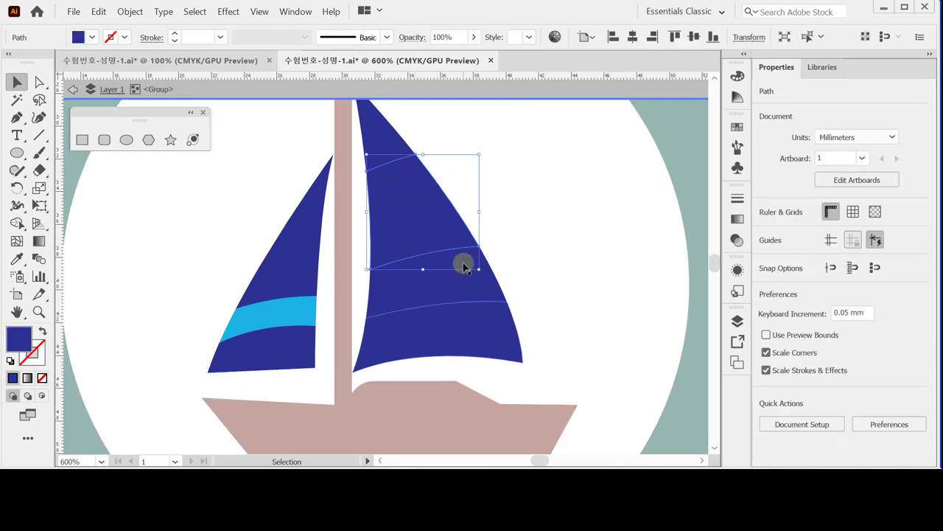
shift+click(472, 331)
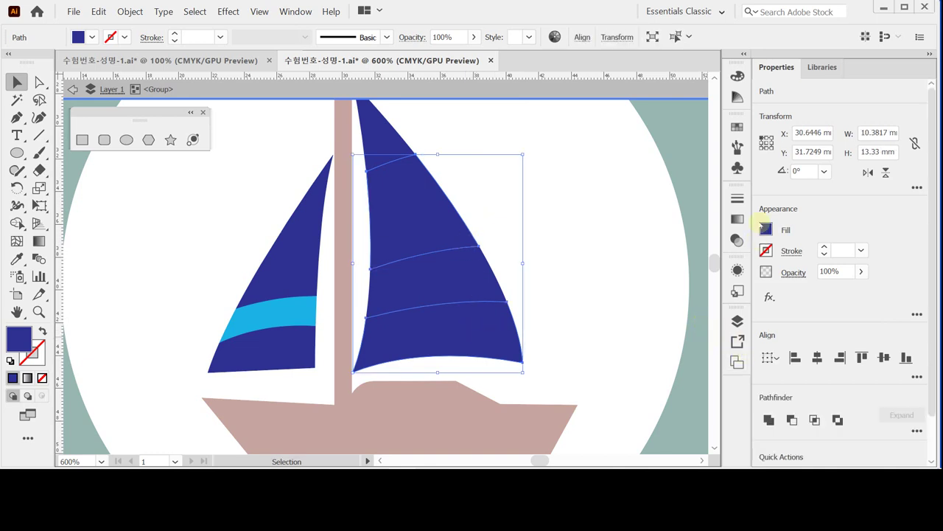
shift+click(765, 229)
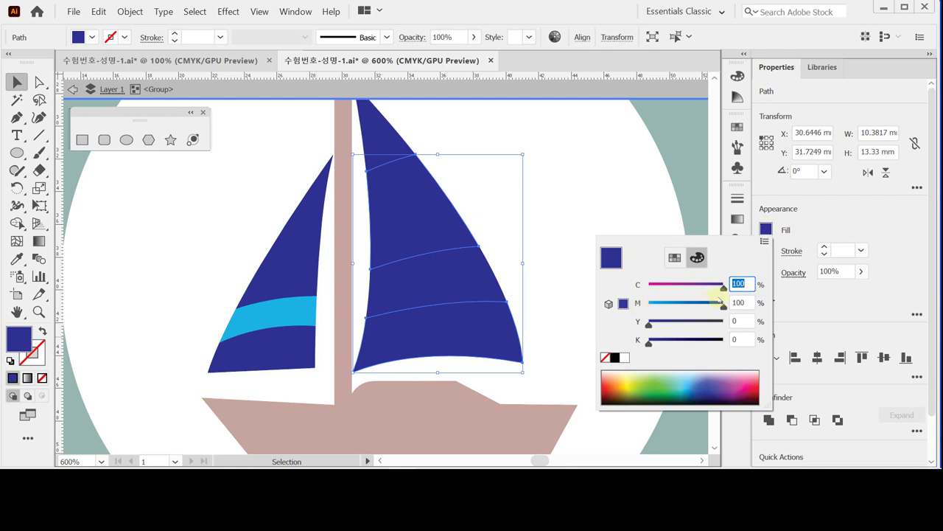
text(40)
key(Tab)
text(0)
key(Tab)
text(0)
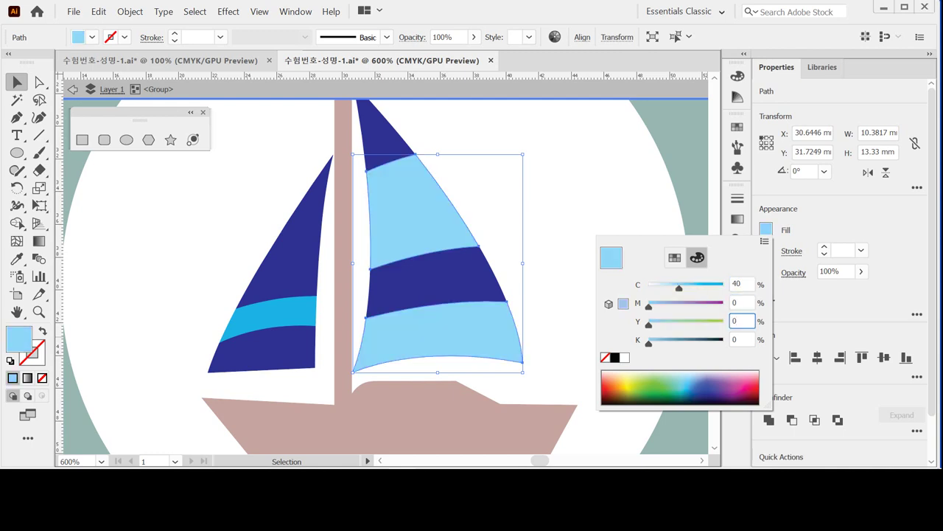
text(40)
key(Return)
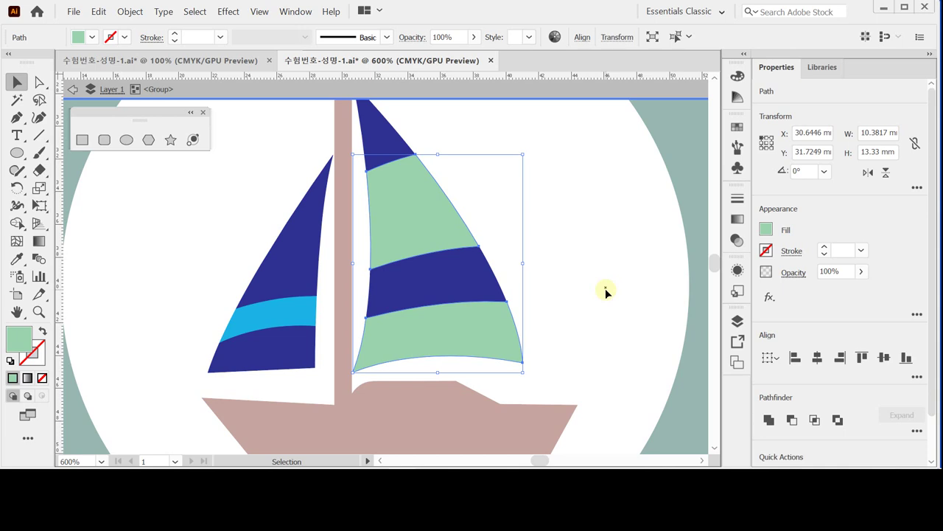
key(Escape)
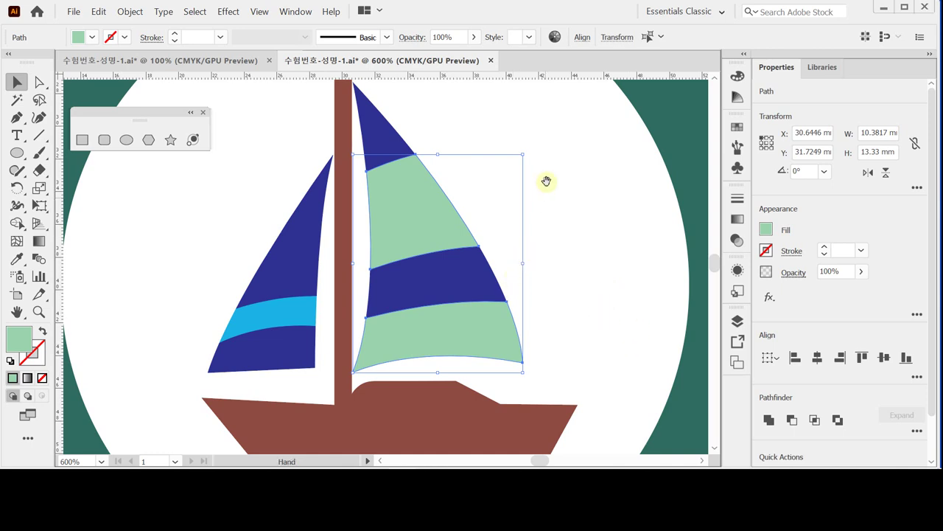
Show the guides again around the sailboat and save the document.
drag(547, 184, 552, 259)
key(a)
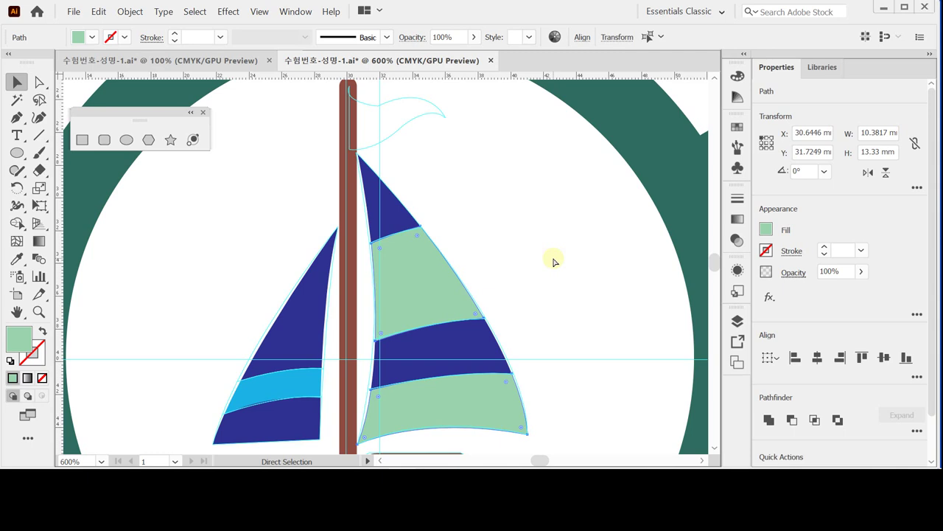
scroll(465, 227, up, 1)
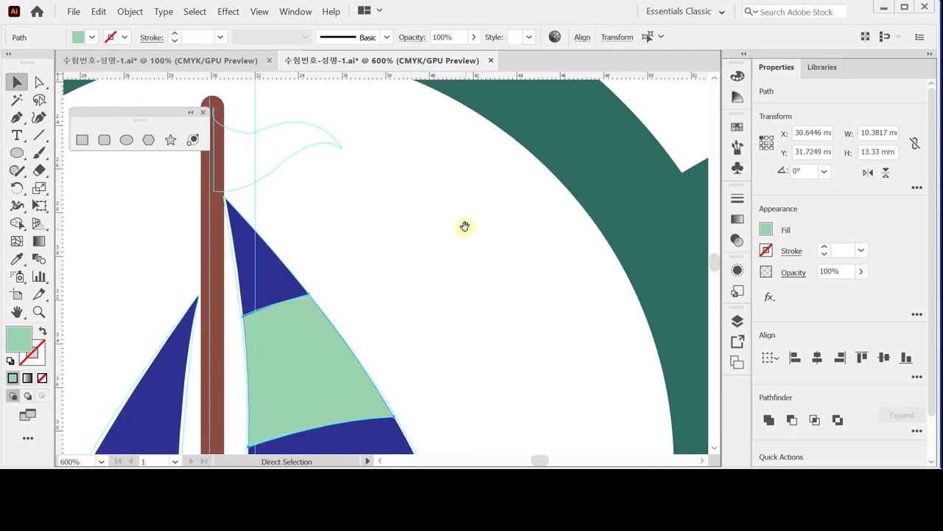
key(ctrl+s)
Deselect the sail bands and switch to the Pen tool for the flag on the mast.
scroll(432, 262, up, 1)
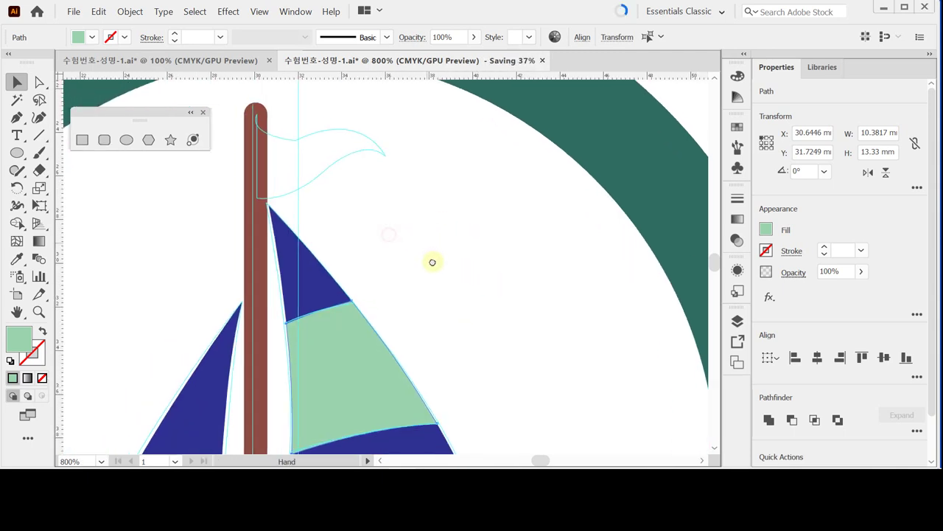
click(356, 200)
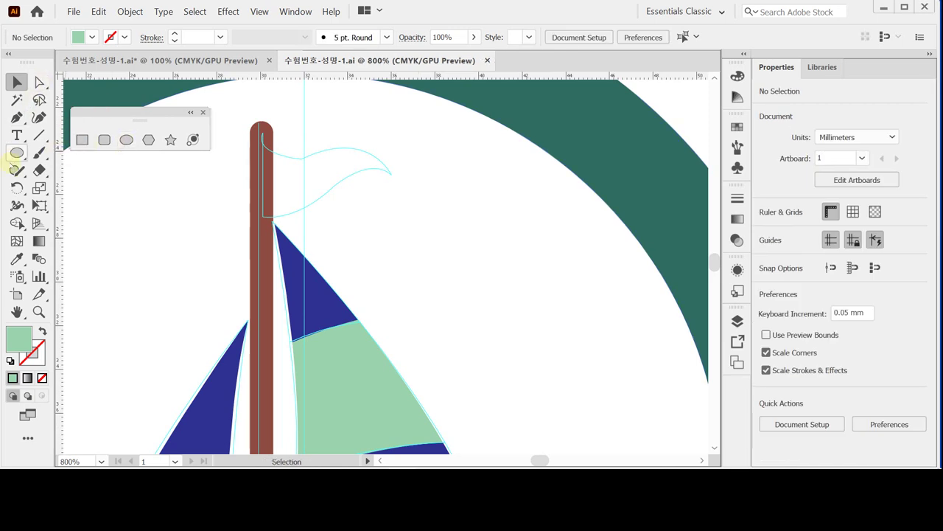
click(16, 118)
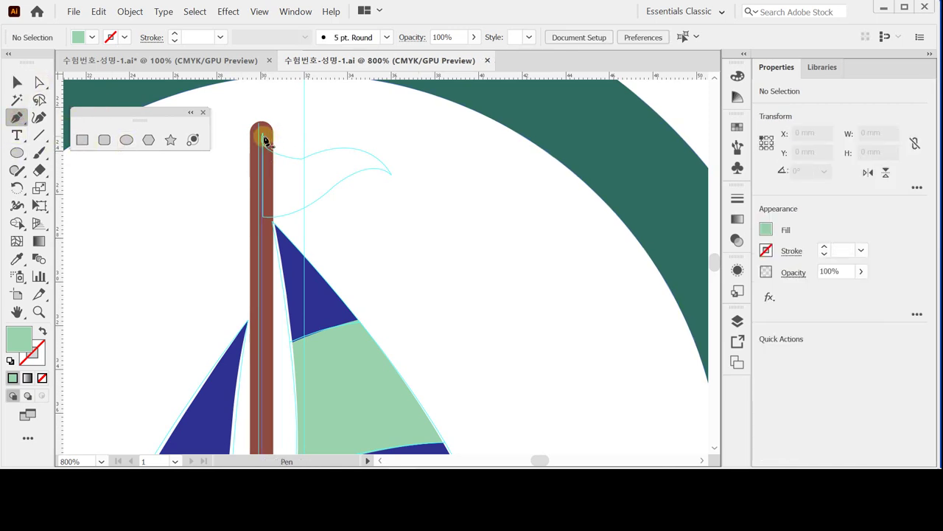
click(263, 216)
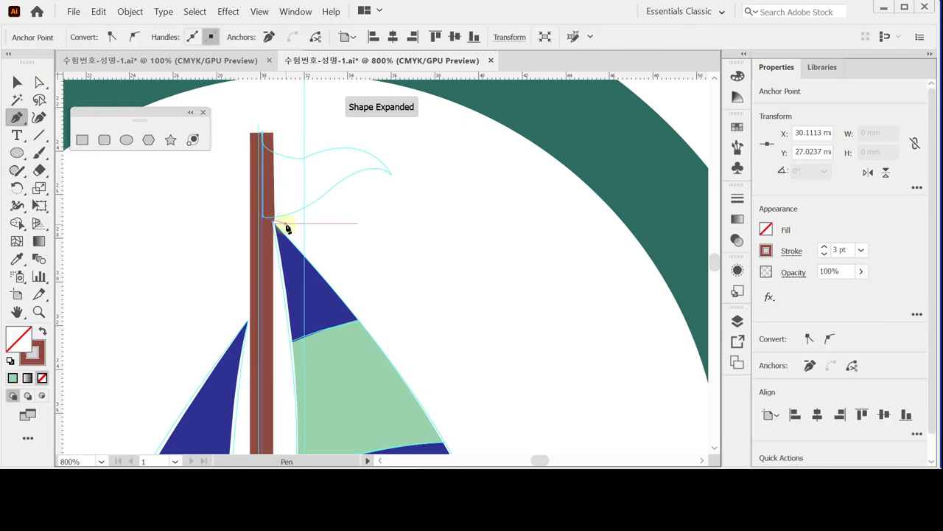
key(ctrl+z)
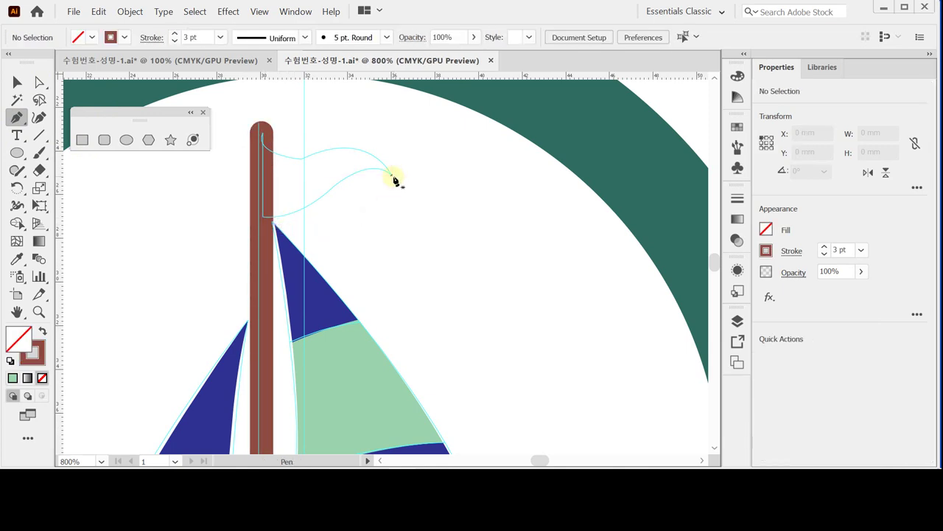
click(337, 148)
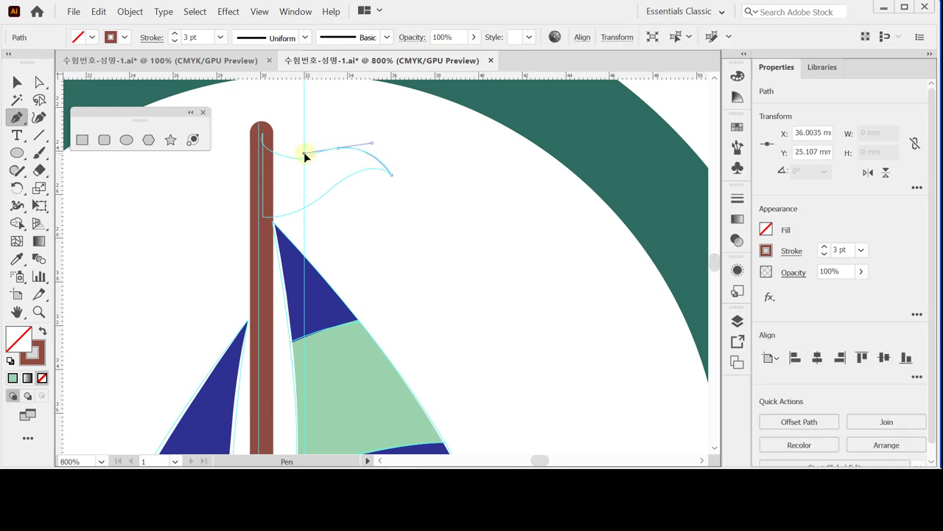
click(263, 139)
drag(263, 138, 238, 92)
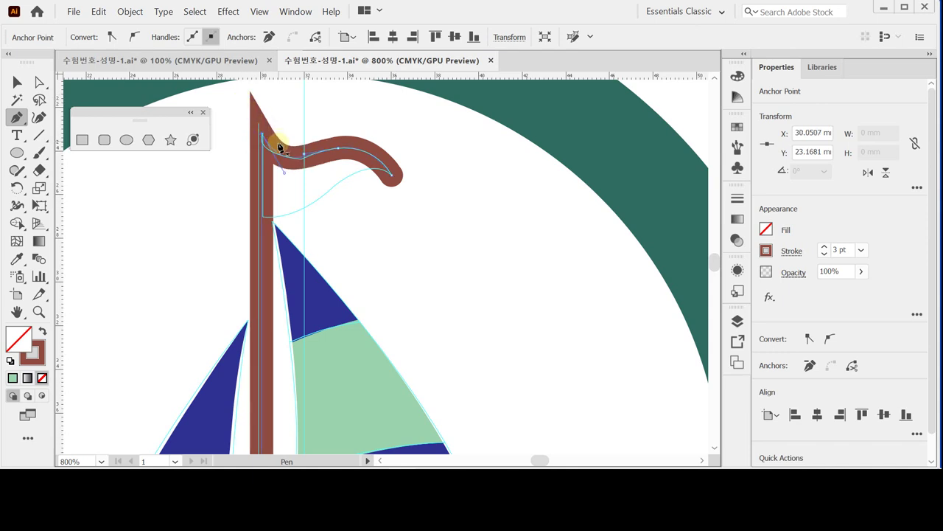
mouse_move(273, 141)
mouse_down()
mouse_move(271, 153)
mouse_move(262, 145)
mouse_up()
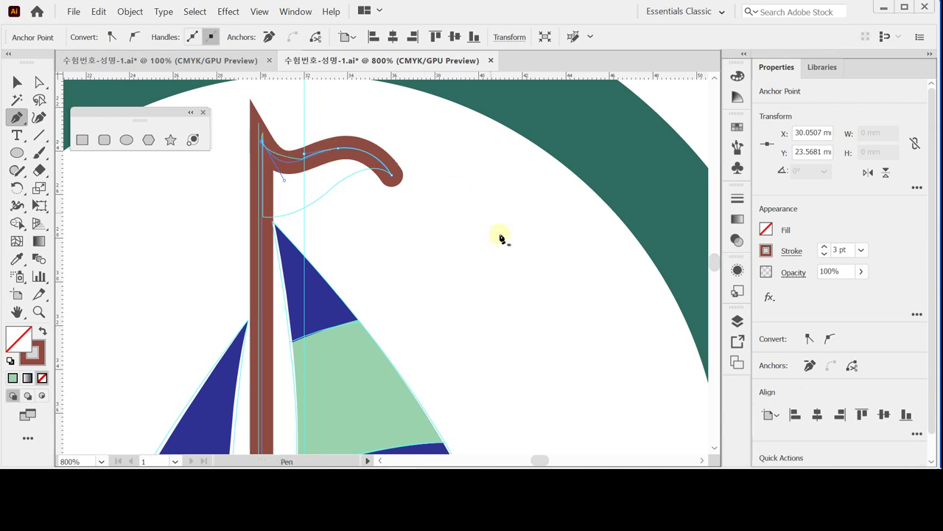
click(42, 331)
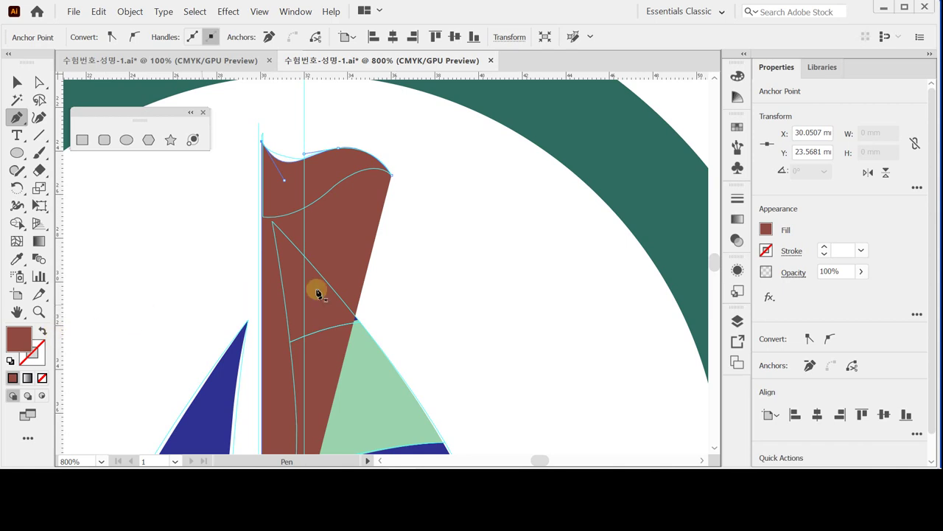
key(shift+x)
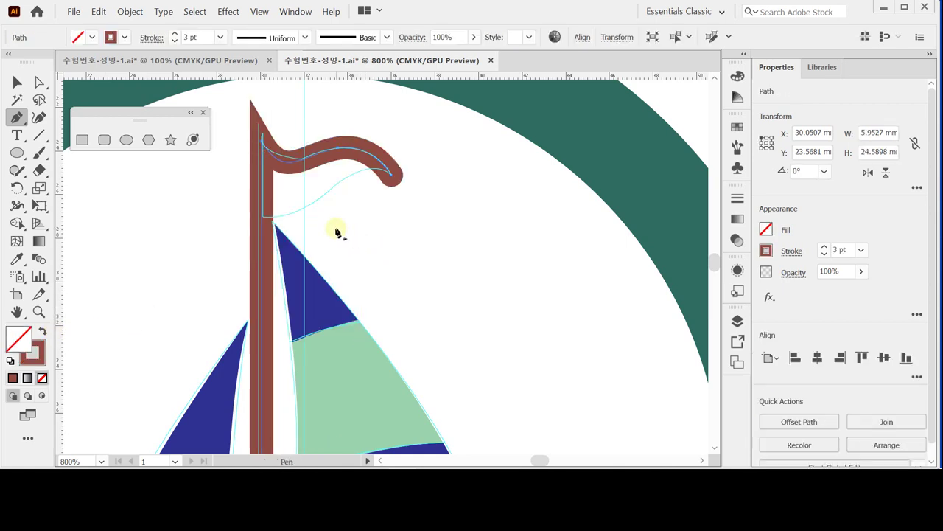
key(ctrl+z)
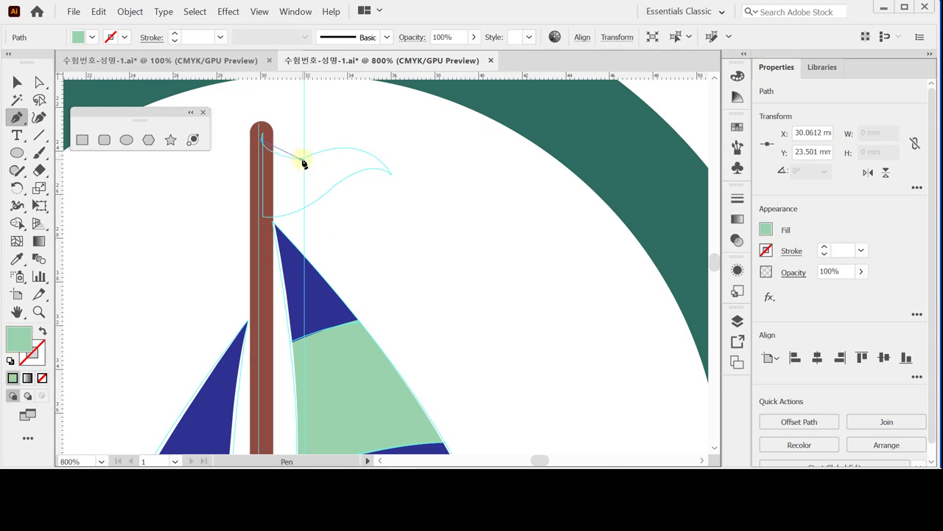
Trace the flag's wavy upper edge from the mast to its pointed tip, making the tip a sharp corner.
mouse_move(322, 158)
mouse_down()
mouse_move(339, 153)
mouse_move(329, 154)
mouse_up()
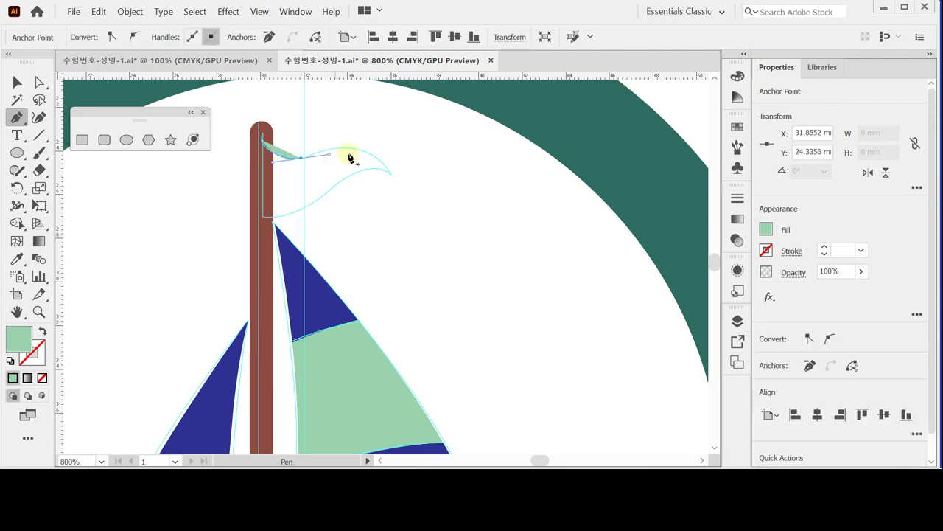
click(386, 173)
drag(391, 174, 421, 222)
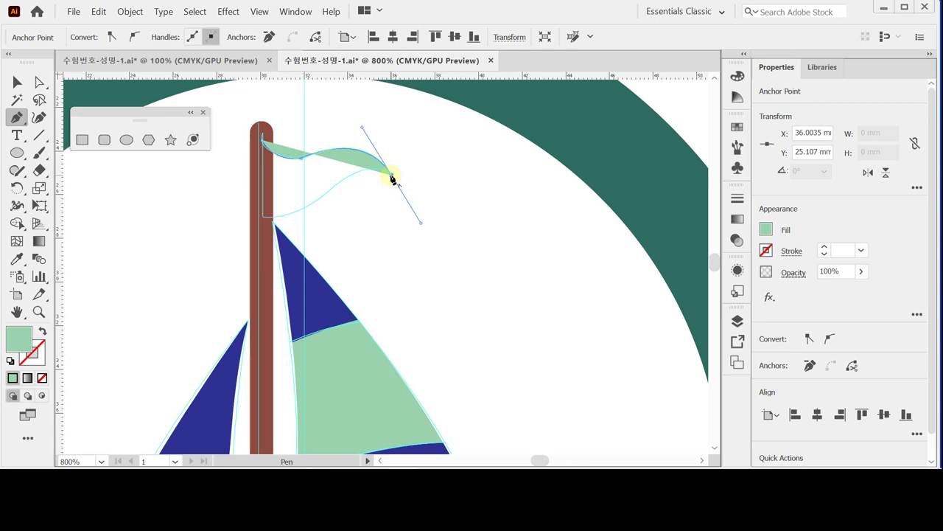
click(392, 177)
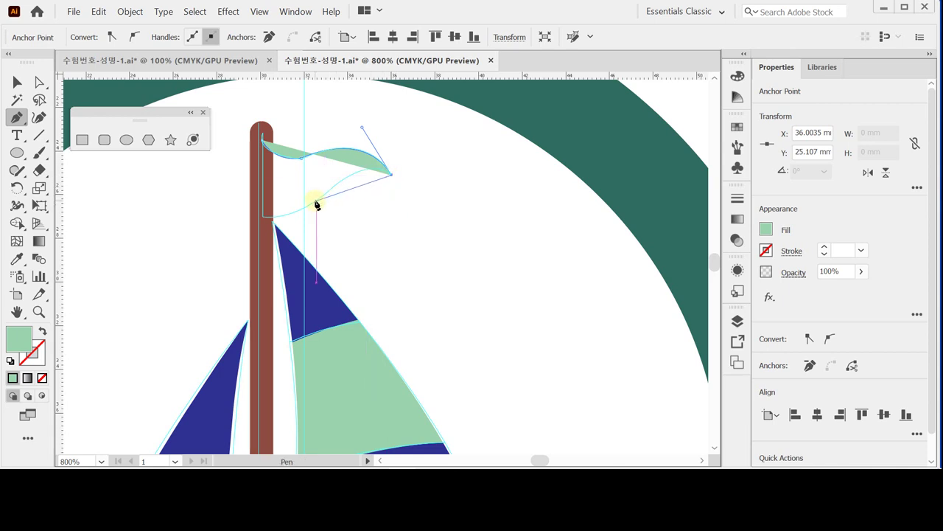
Curve the flag's lower edge back to the mast and close the shape at its starting point, about 6 × 3.6 mm overall.
drag(315, 201, 258, 253)
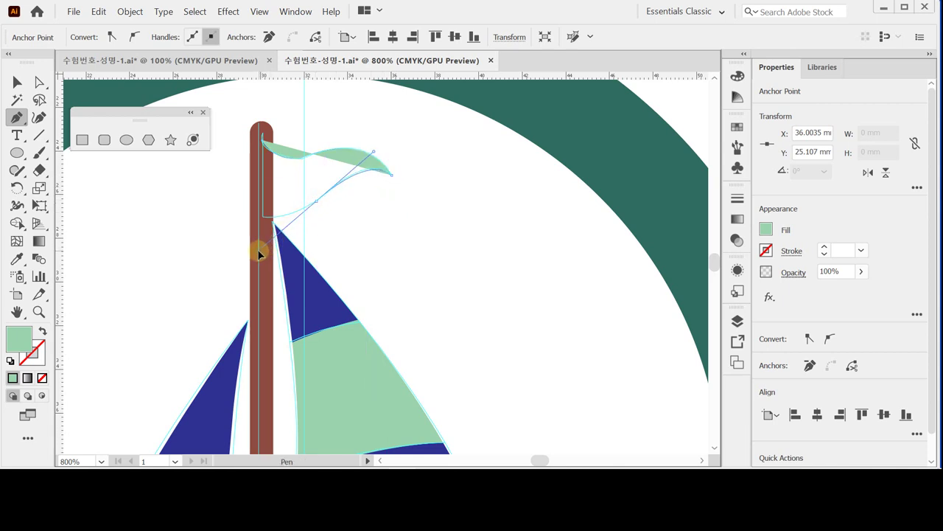
click(264, 220)
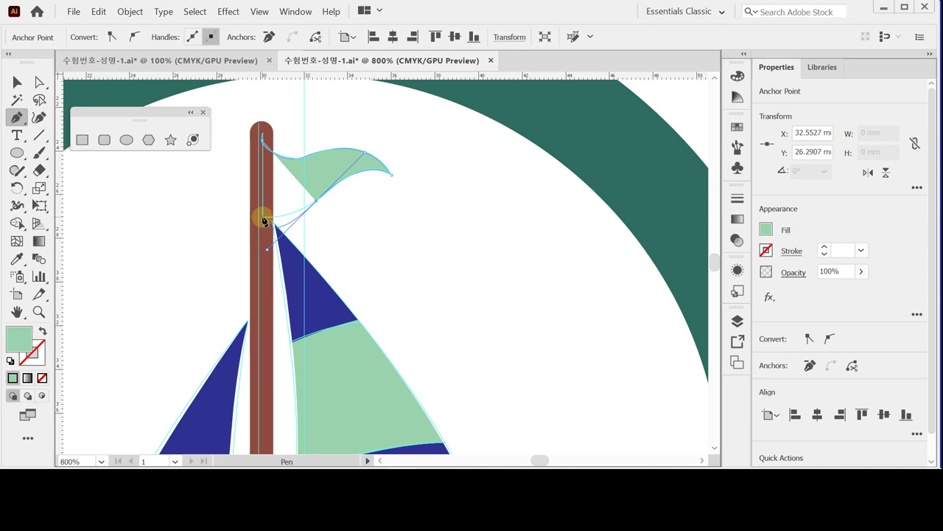
drag(264, 220, 281, 228)
key(alt)
key(alt)
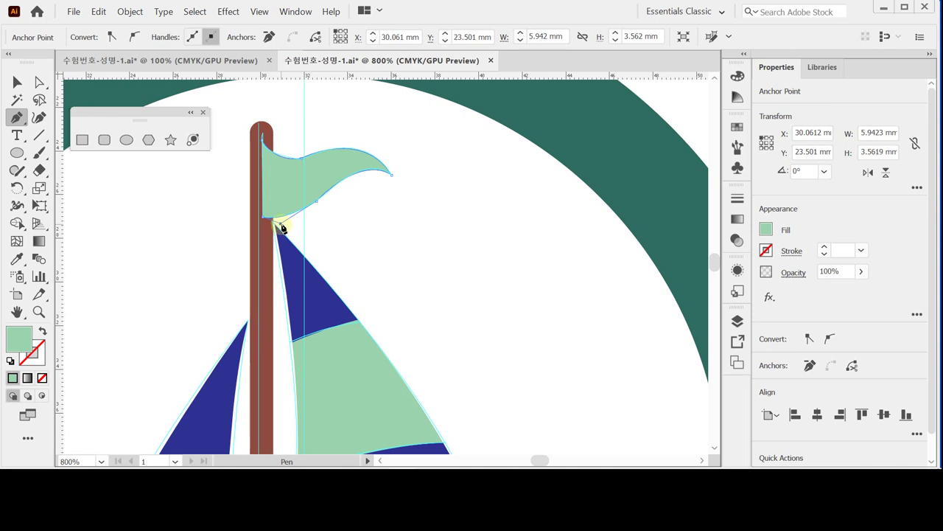
drag(272, 224, 264, 222)
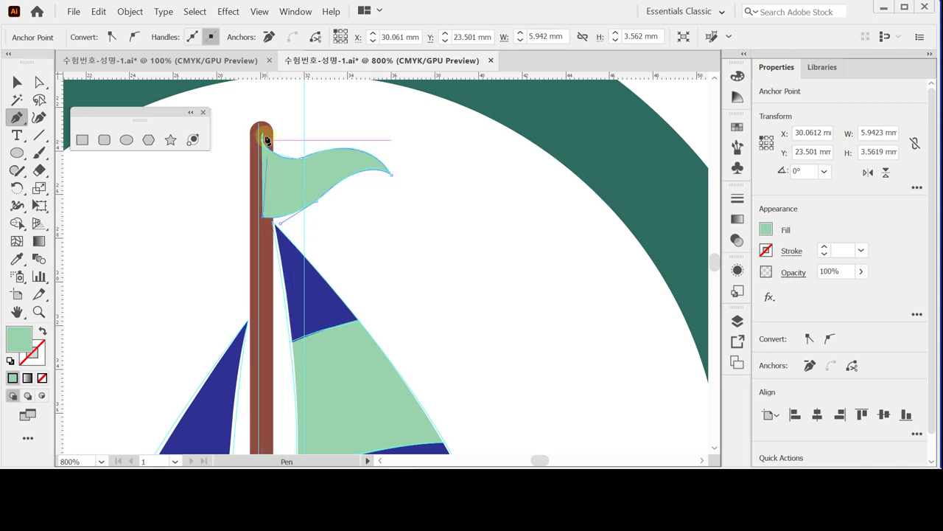
click(261, 135)
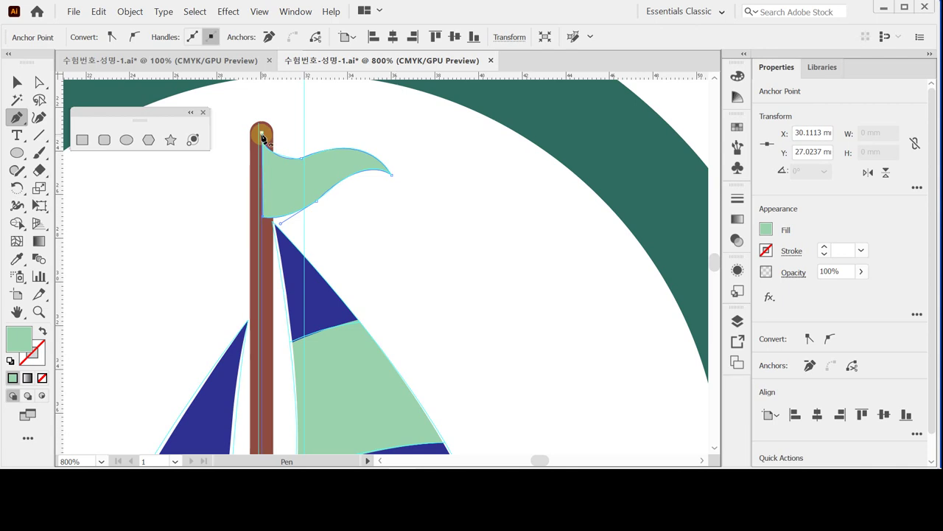
key(i)
click(262, 135)
key(p)
key(ctrl+z)
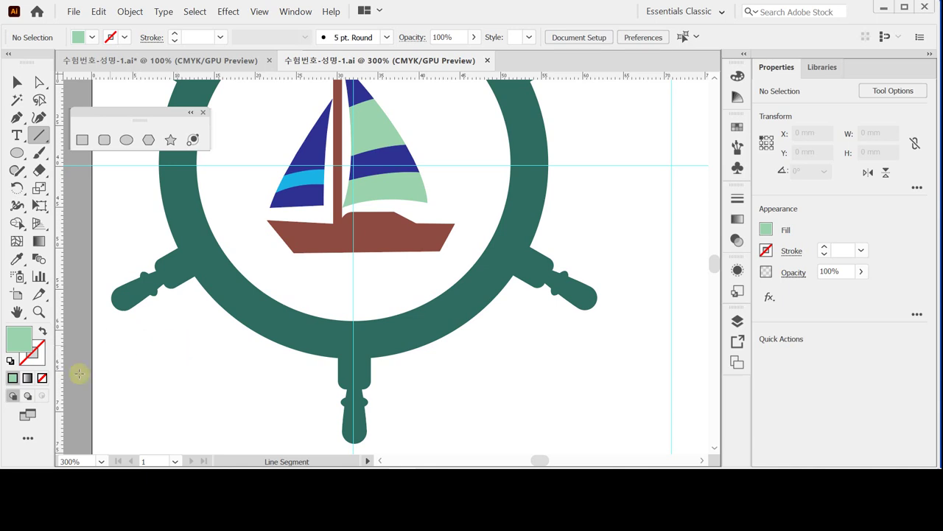
Draw a 45 mm line at 0° across the boat's hull with no fill and the default black 1 pt stroke.
click(11, 359)
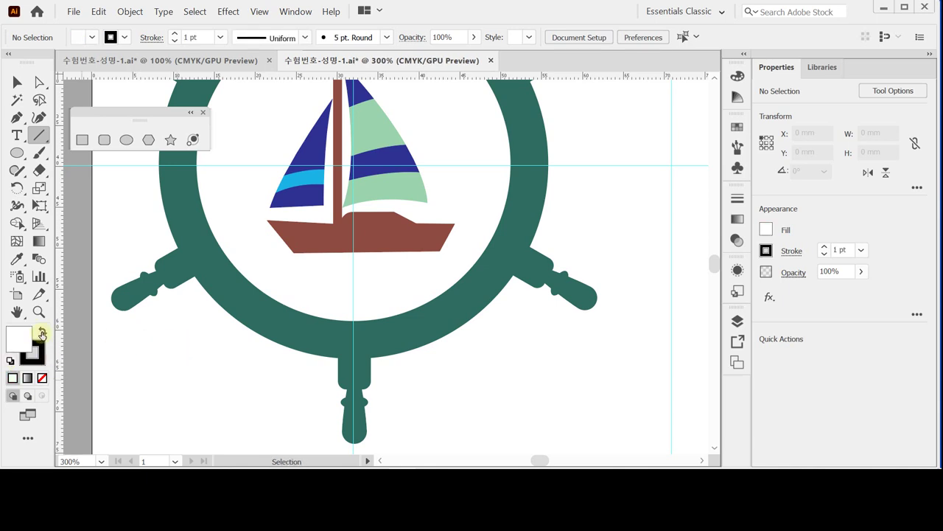
click(42, 378)
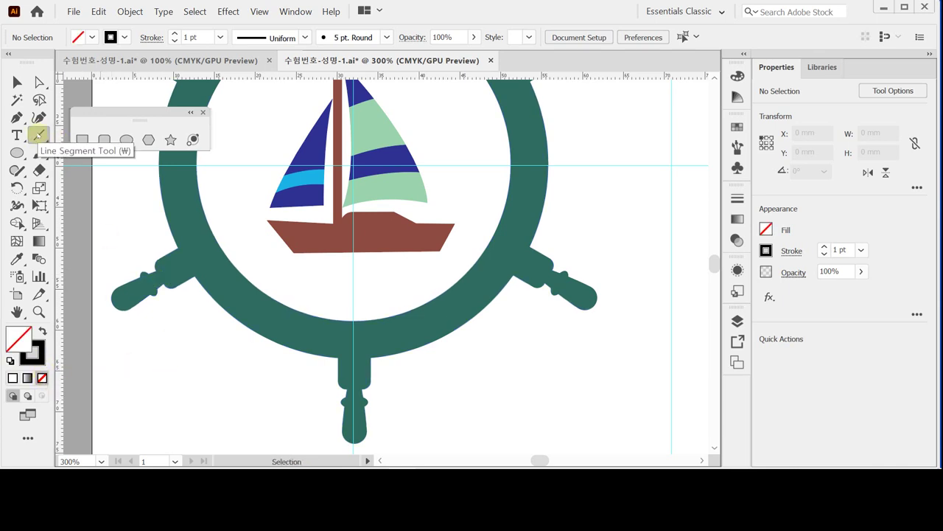
click(39, 135)
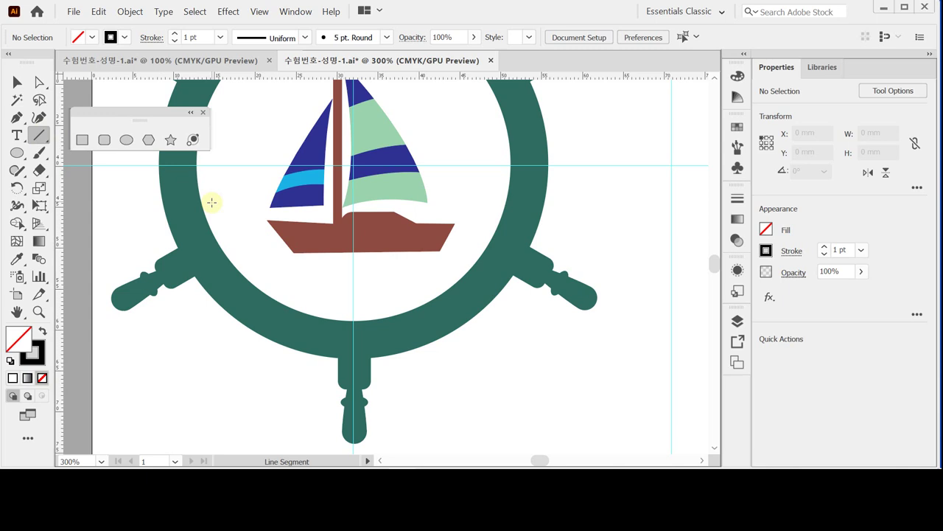
click(189, 243)
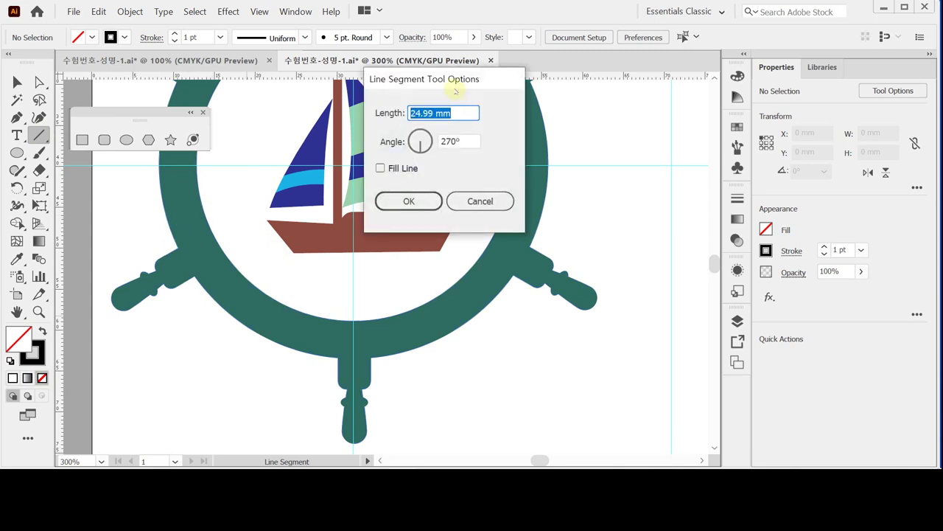
drag(430, 78, 383, 194)
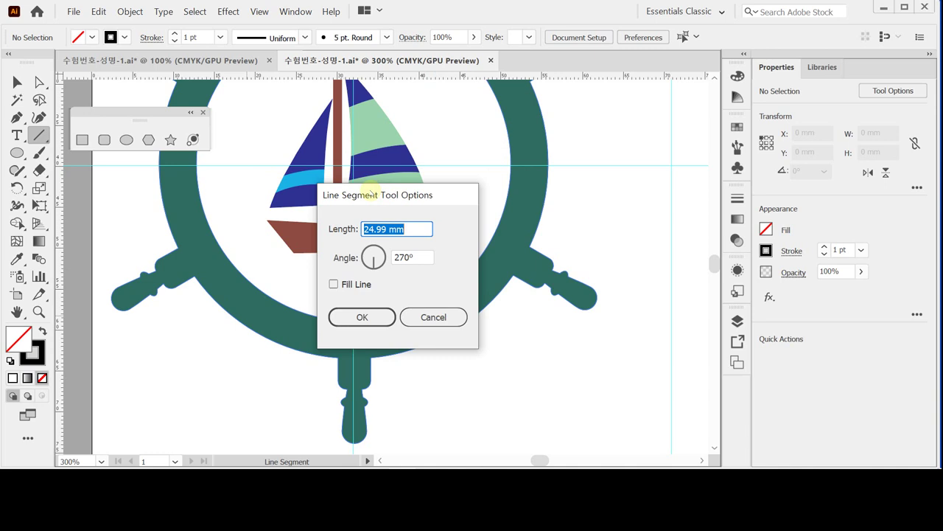
text(45)
key(Tab)
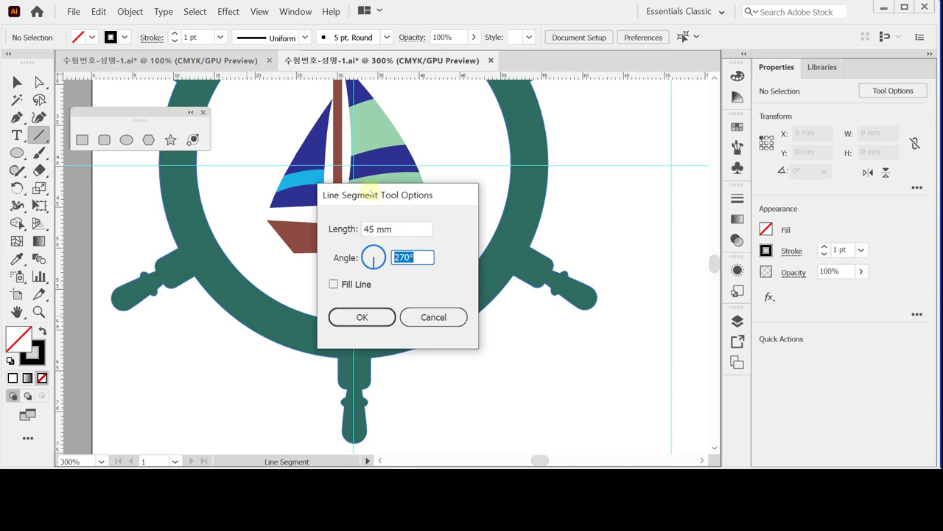
text(0)
key(Tab)
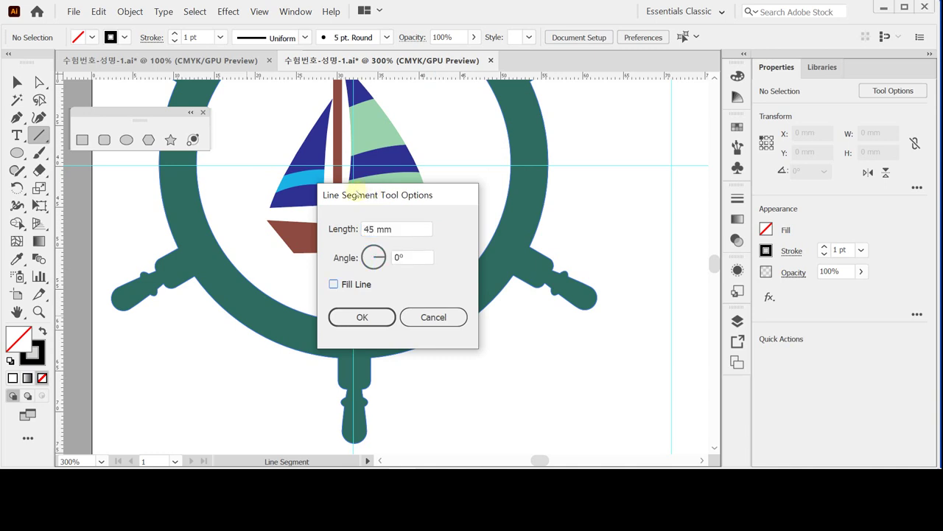
key(Return)
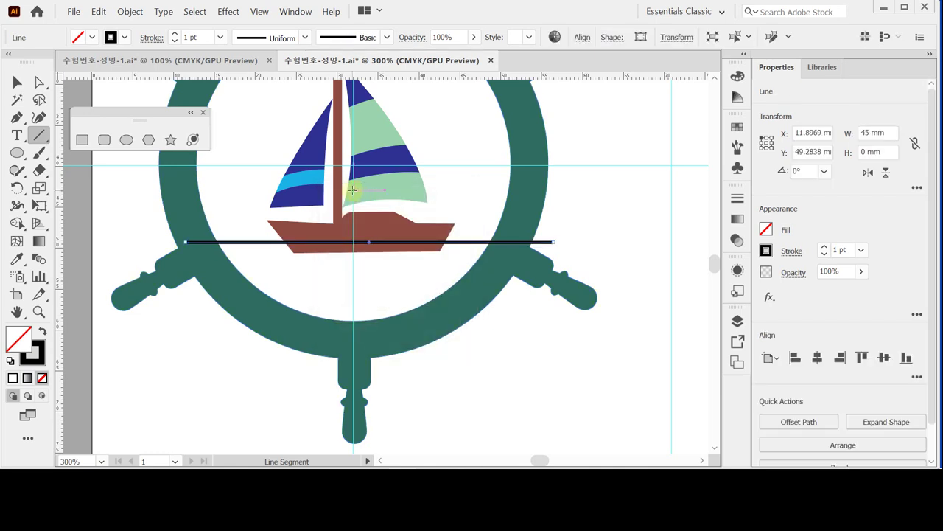
Shift the horizontal line sideways until it is centered on the vertical guide, and save the document.
key(Left)
key(Left)
key(Left)
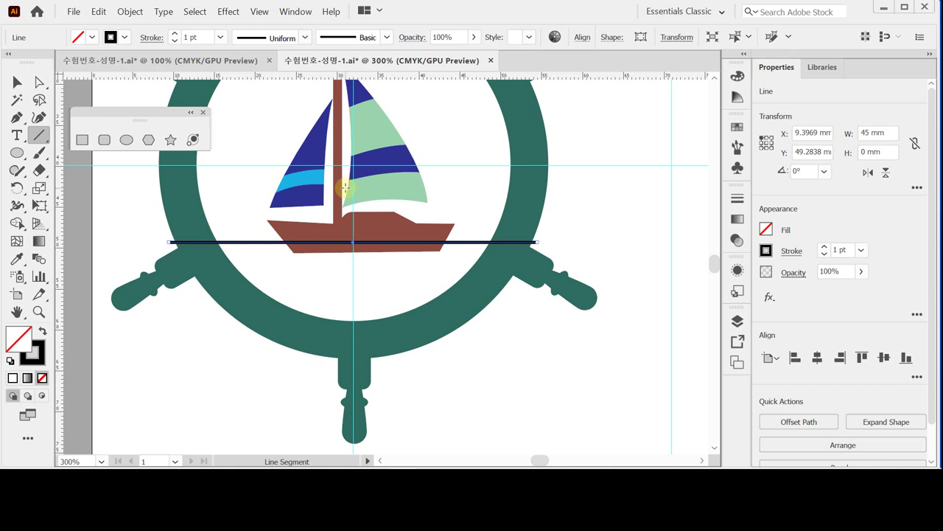
key(Right)
key(ctrl+s)
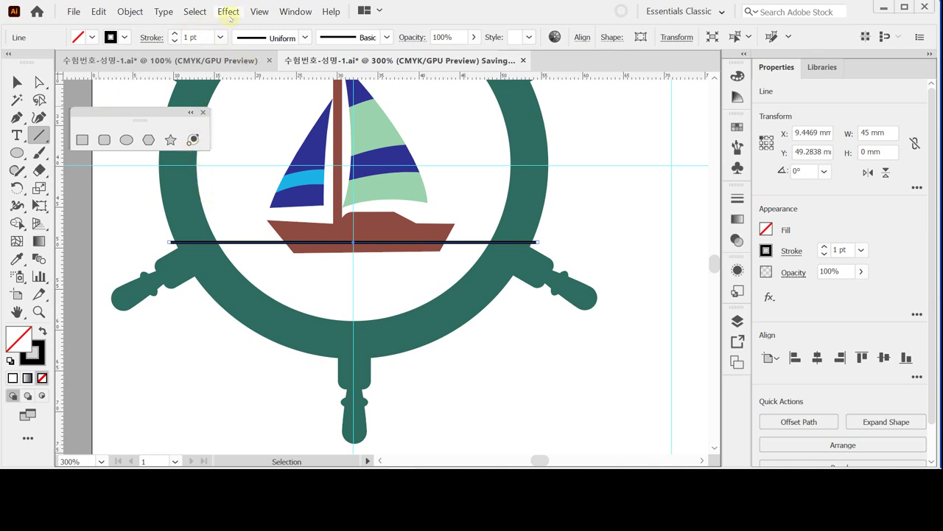
Start a Zig Zag effect on the line, previewing smooth points before setting the points to Corner.
click(230, 14)
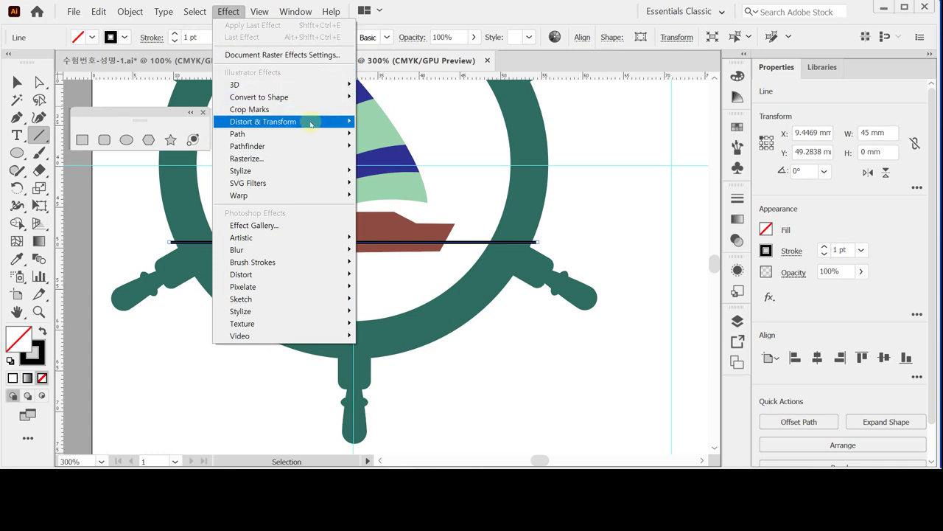
mouse_move(311, 124)
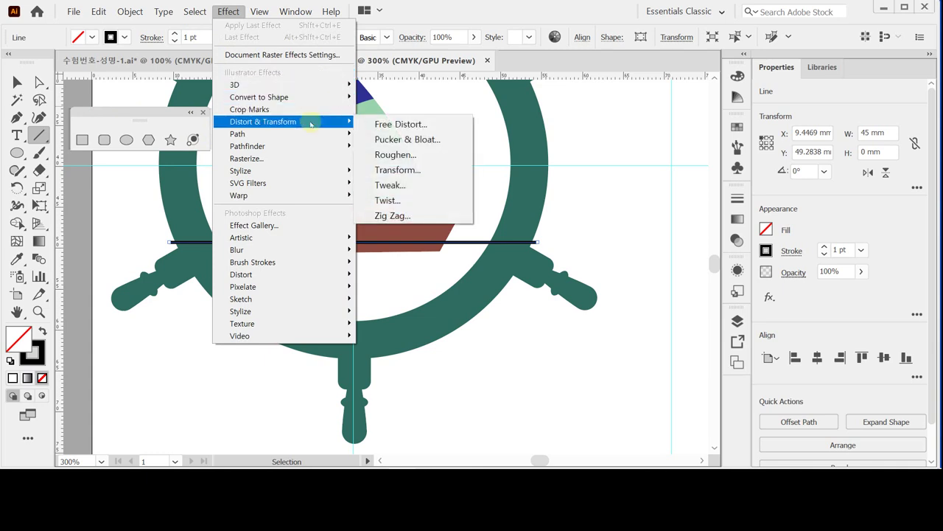
click(407, 218)
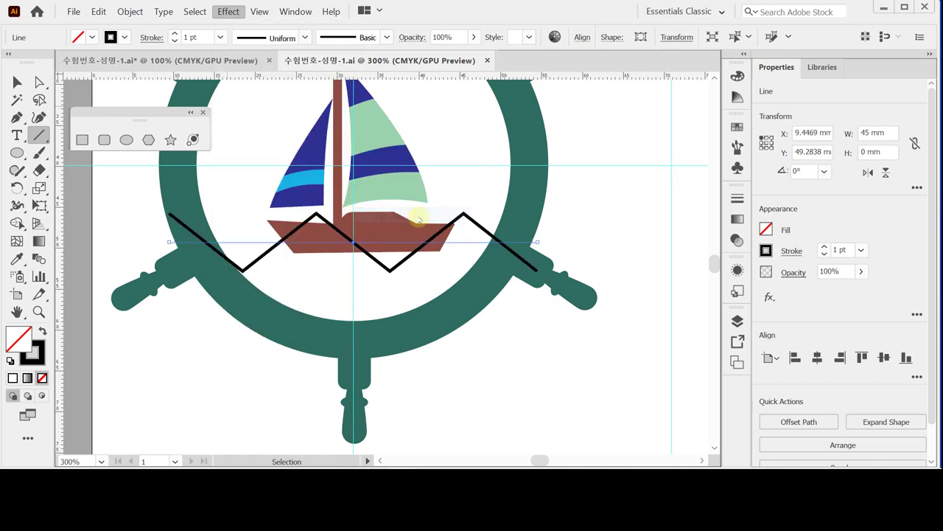
drag(509, 101, 539, 133)
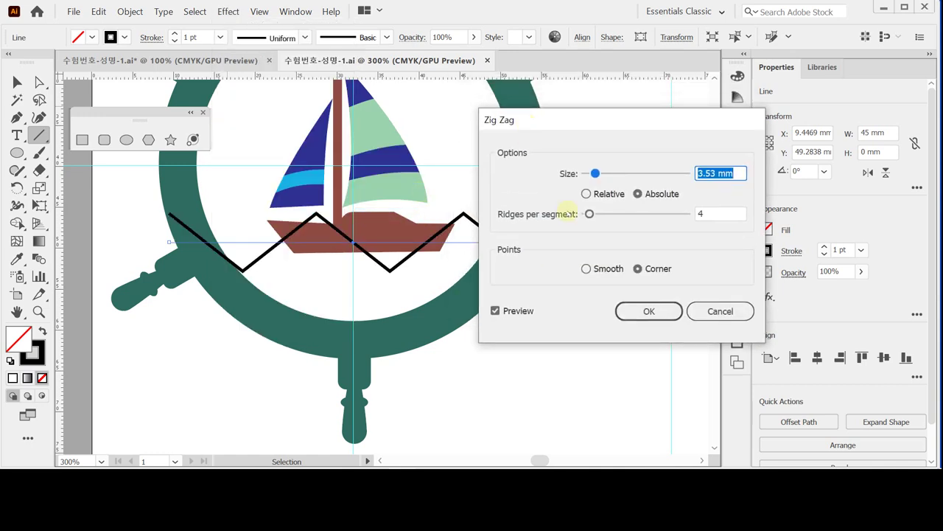
click(587, 269)
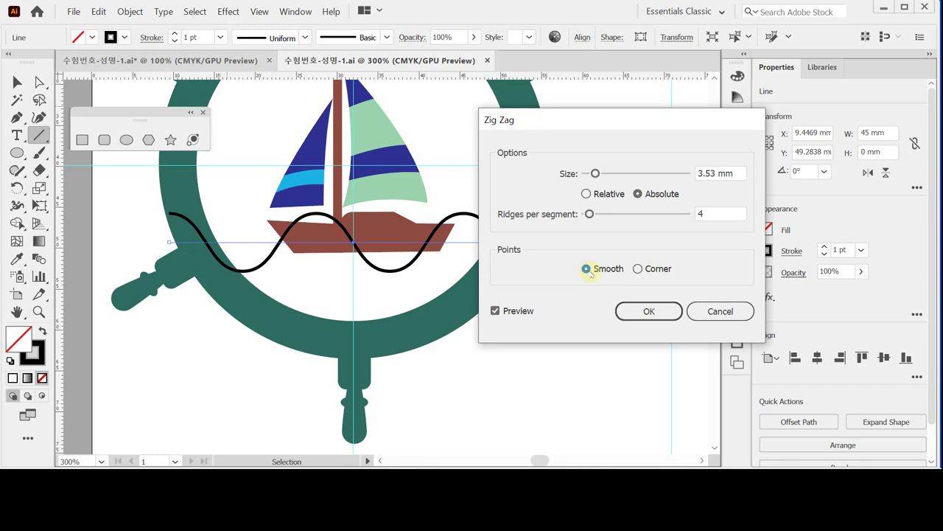
click(638, 268)
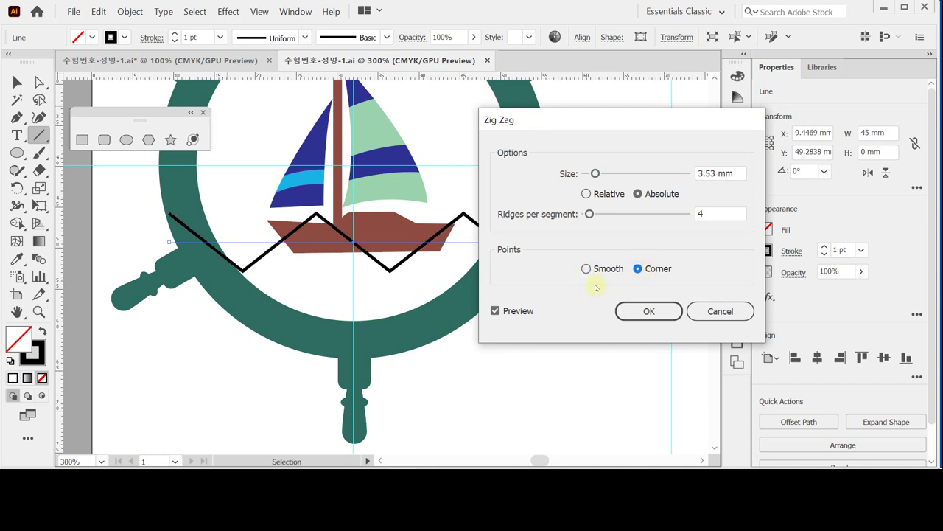
drag(577, 120, 570, 150)
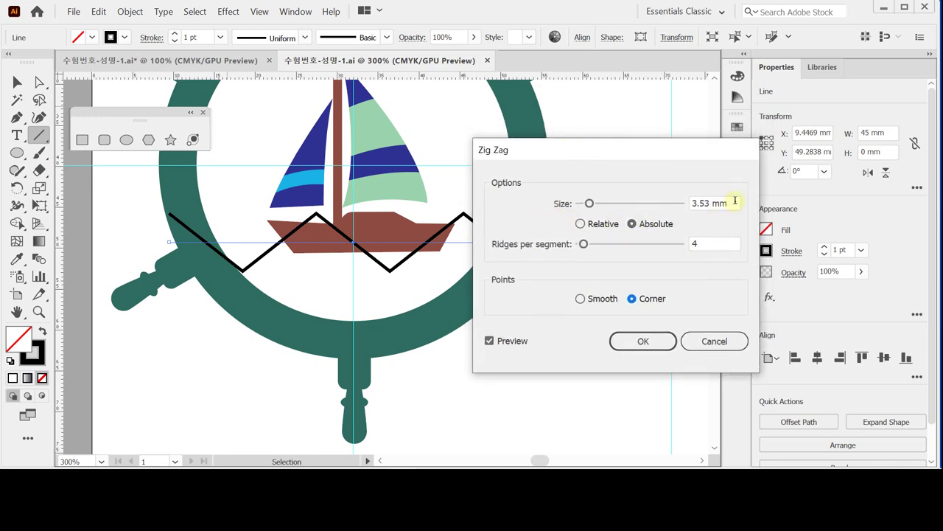
Try larger zigzag sizes in the preview, and set the absolute size to 1 mm.
drag(590, 203, 609, 203)
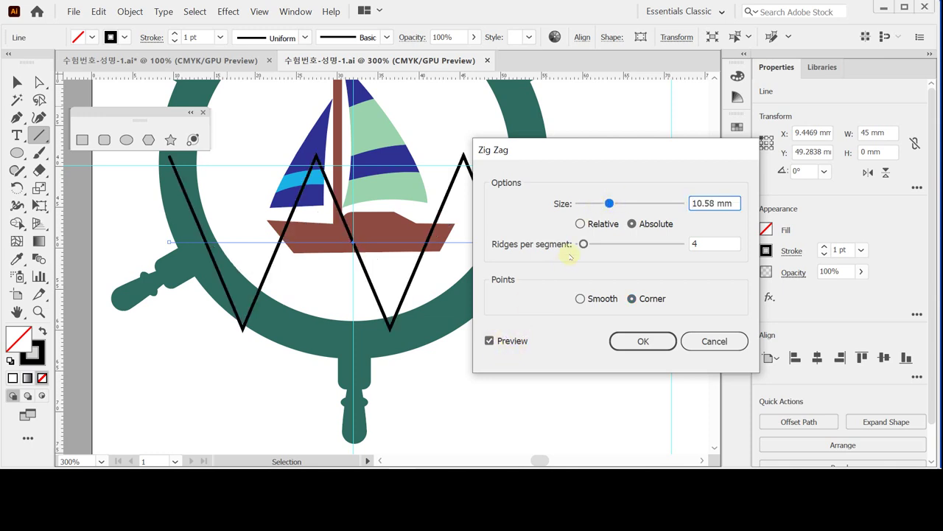
mouse_move(590, 206)
mouse_down()
mouse_move(606, 205)
mouse_move(592, 206)
mouse_up()
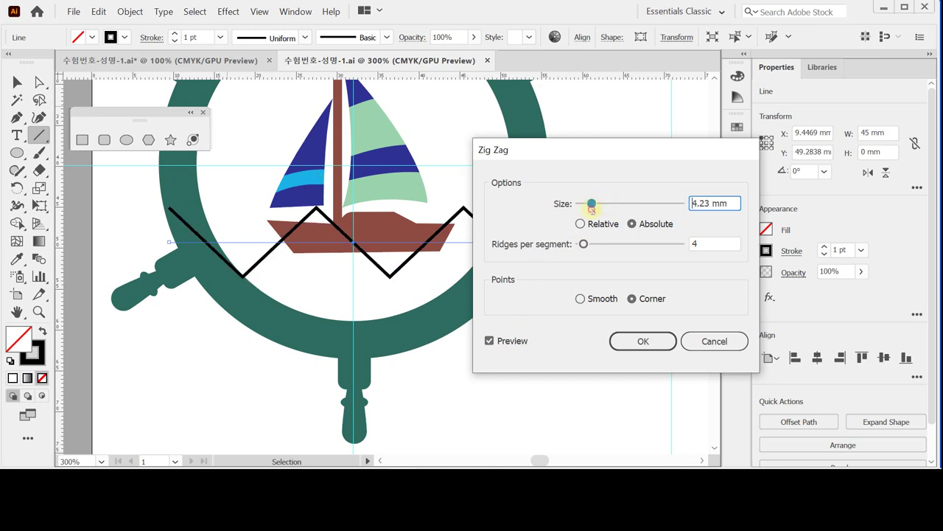
click(603, 208)
drag(734, 204, 654, 204)
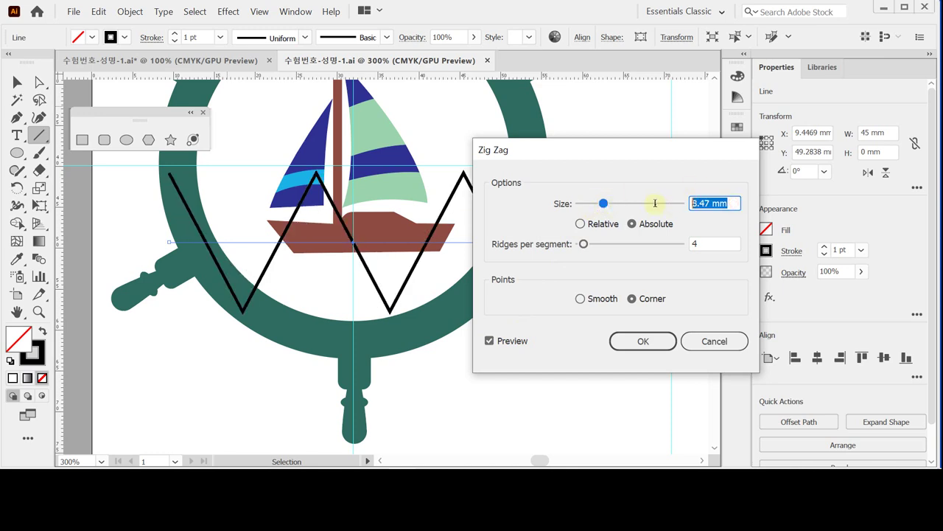
text(1)
key(Tab)
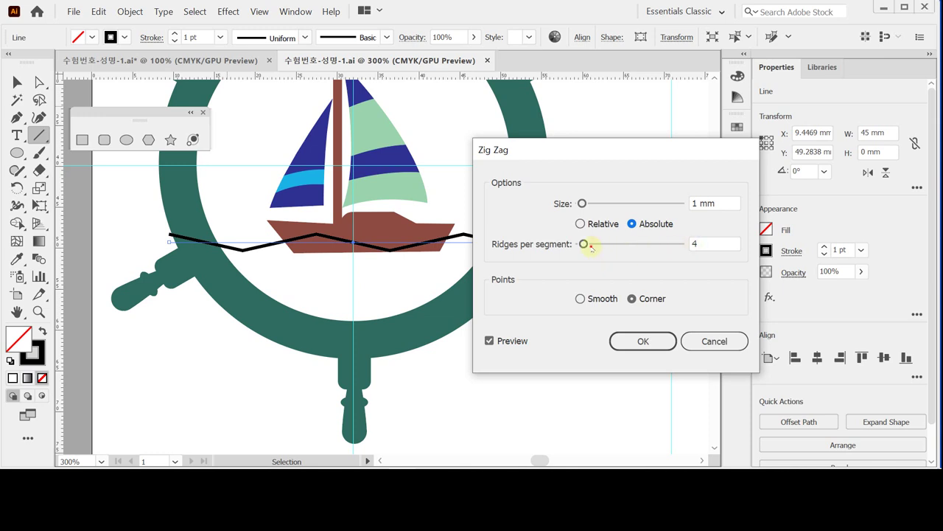
Set the zigzag to 9 ridges per segment and apply the effect to the line.
drag(591, 247, 641, 247)
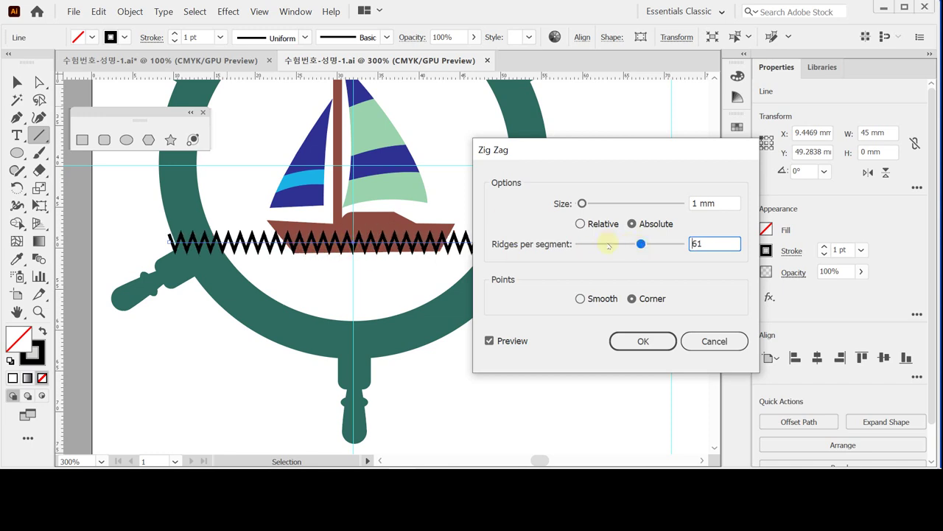
double_click(701, 243)
text(9)
key(Tab)
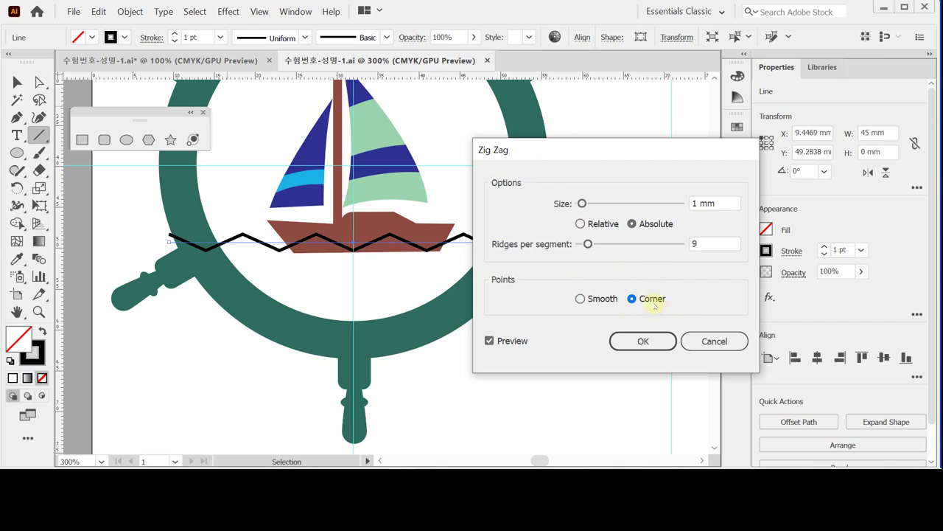
click(647, 340)
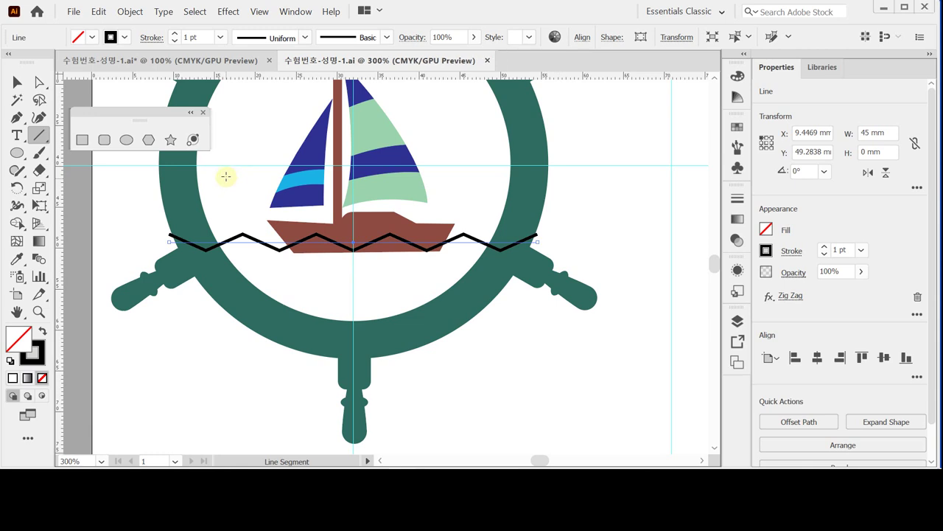
Nudge the zigzag line down by 0.4 mm on the hull and show the artwork in Outline view.
key(Down)
key(Down)
key(Down)
key(Down)
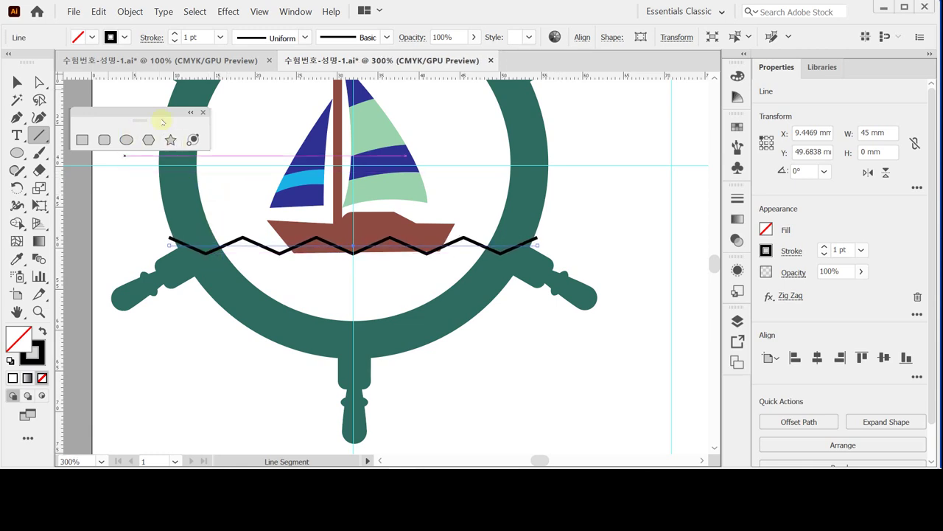
key(ctrl+y)
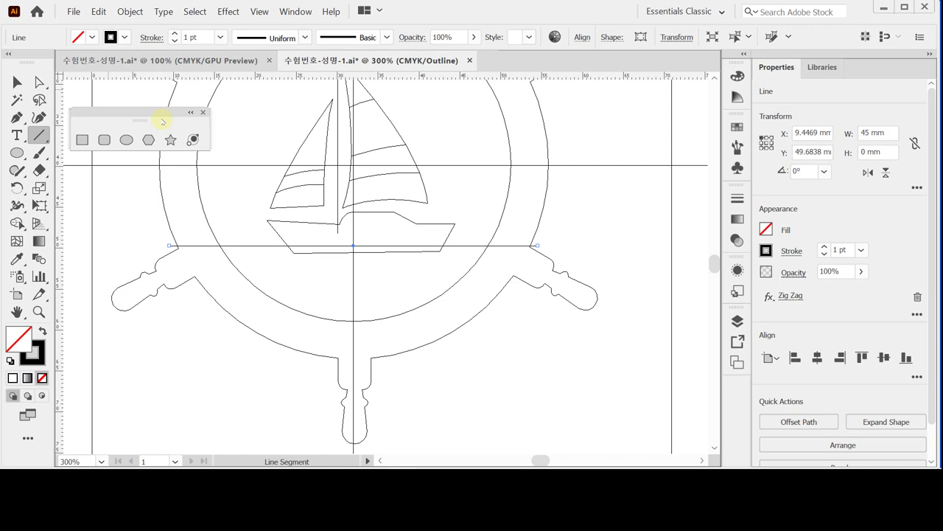
Return to the colour preview and expand the appearance of the zigzag line into a plain path.
key(ctrl+y)
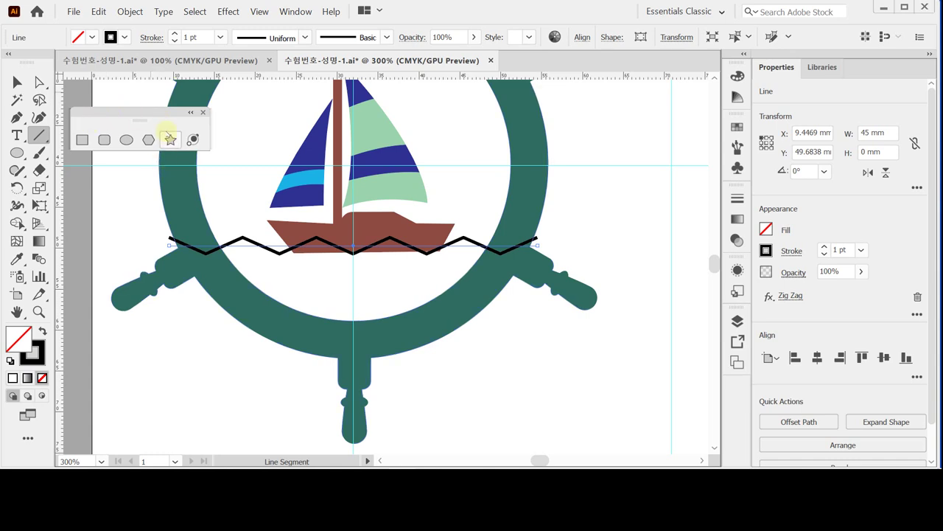
click(128, 11)
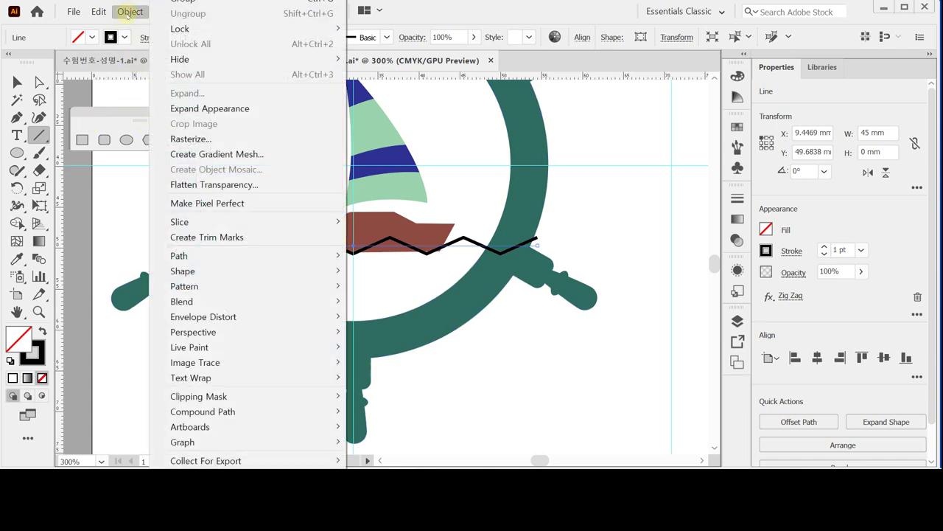
click(266, 109)
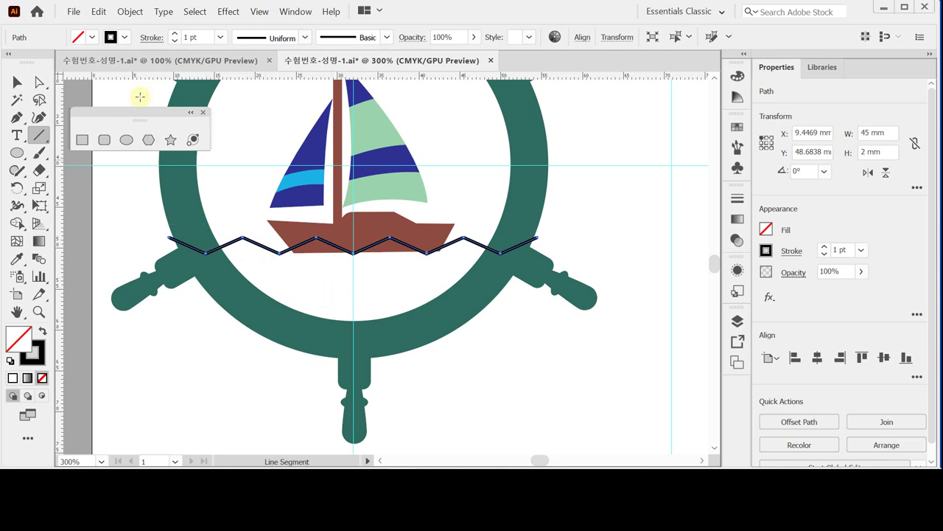
click(130, 11)
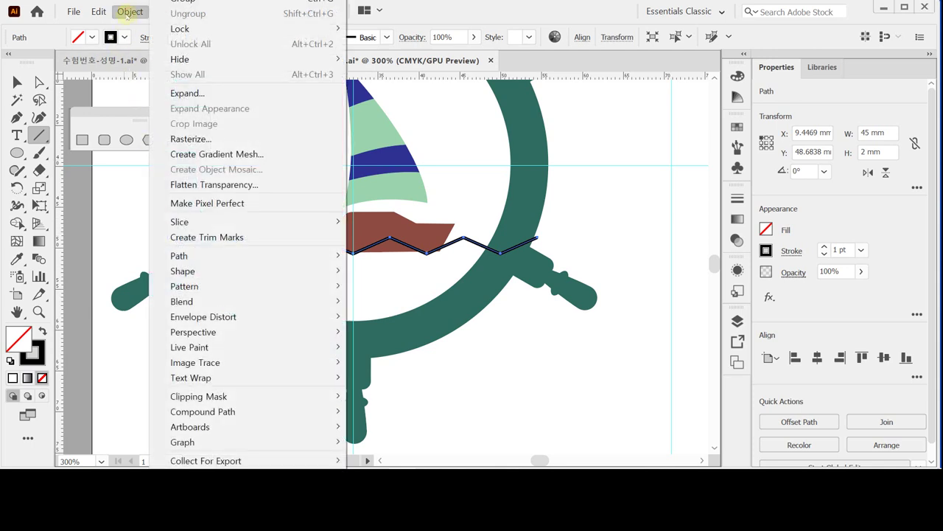
click(130, 11)
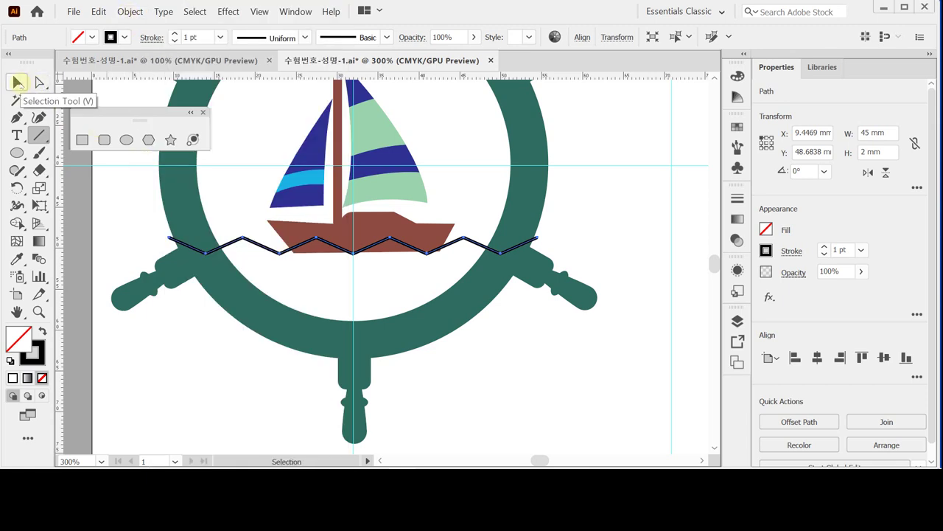
Copy the zigzag path straight down with Move, using 0 mm horizontal and 4 mm vertical.
double_click(17, 83)
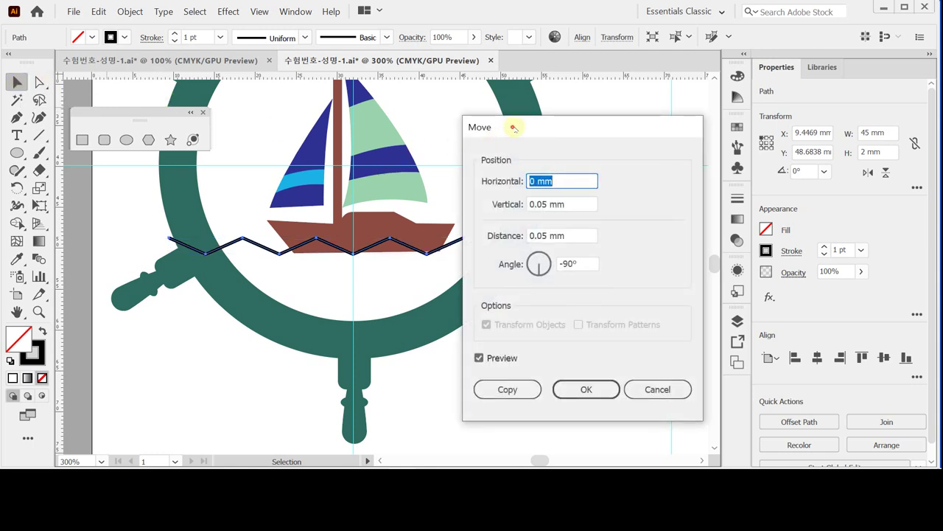
drag(512, 129, 561, 126)
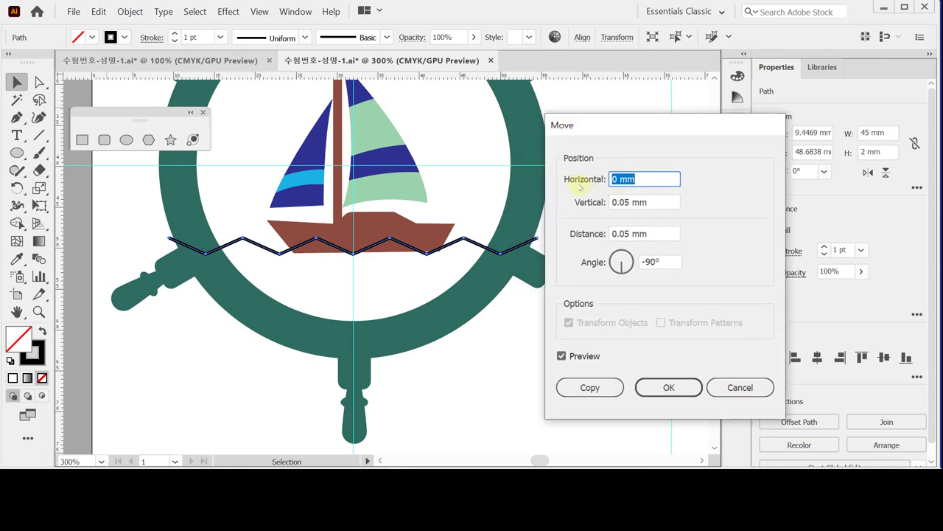
key(Tab)
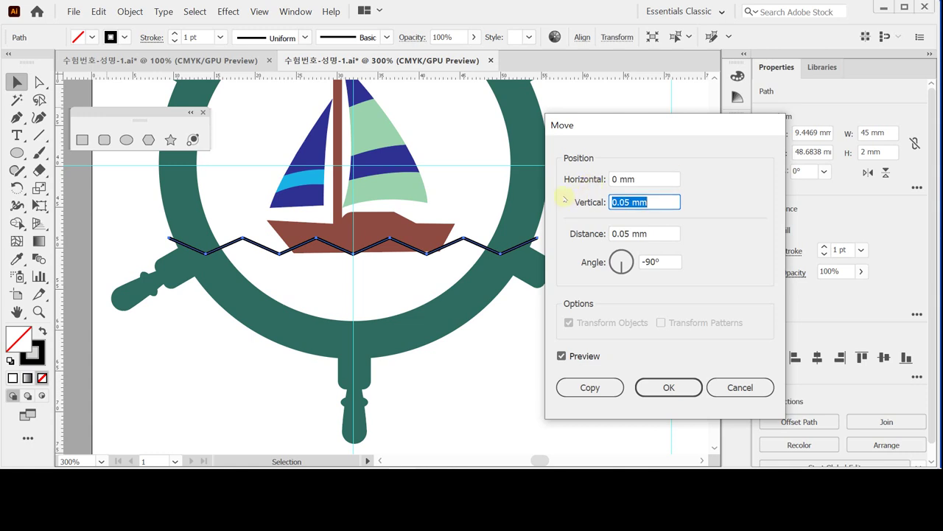
text(4)
key(Tab)
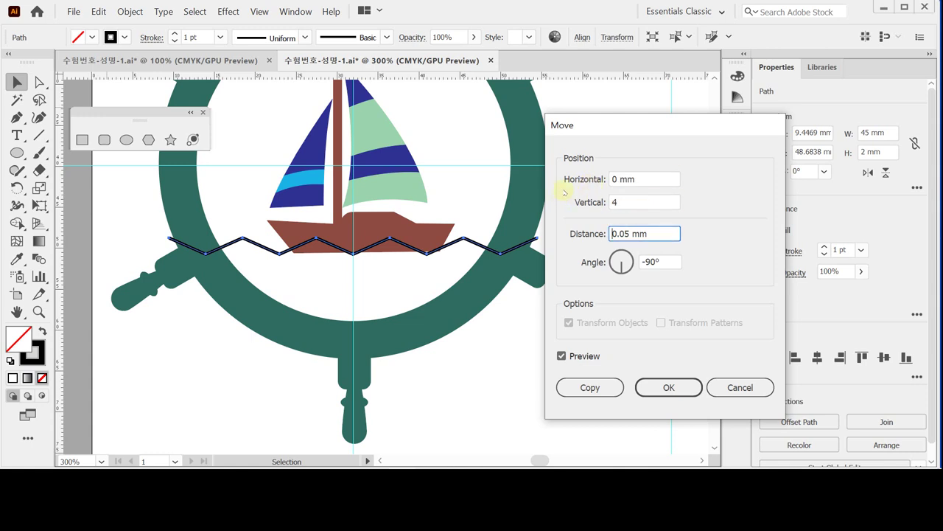
click(582, 356)
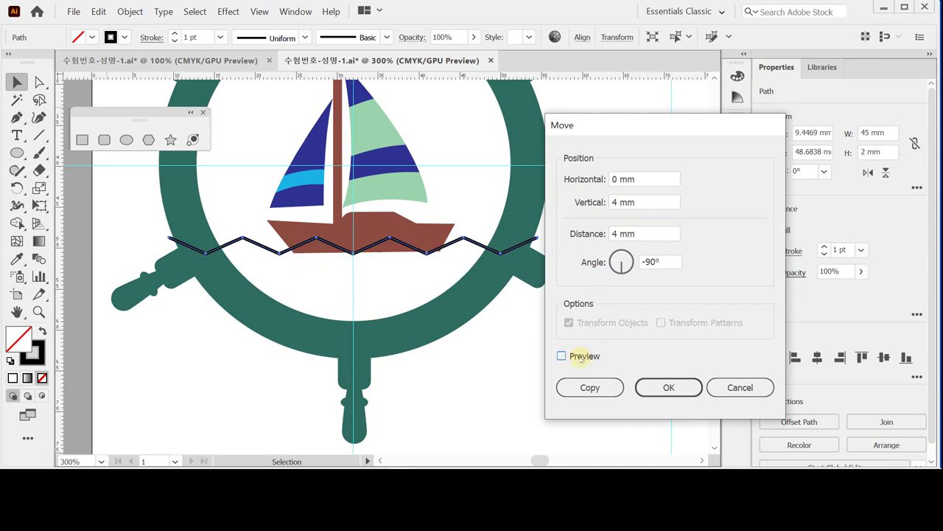
click(582, 356)
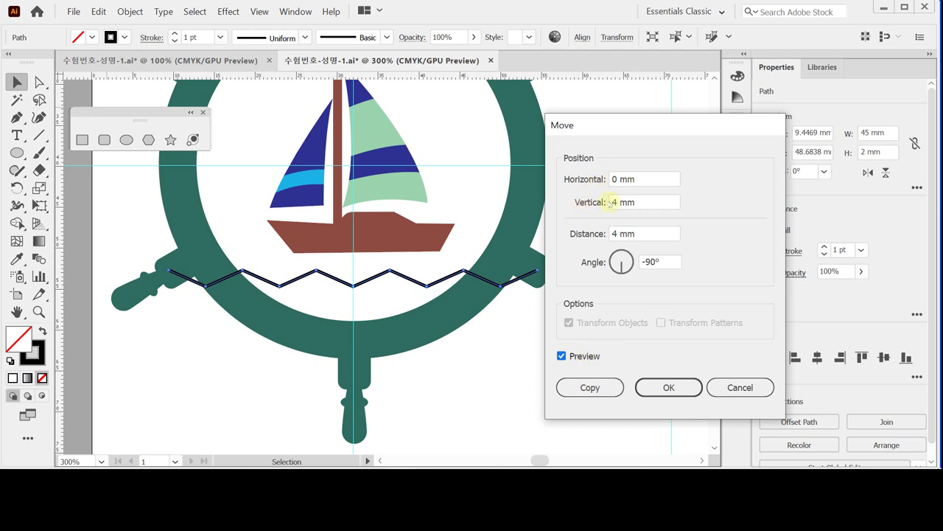
click(587, 387)
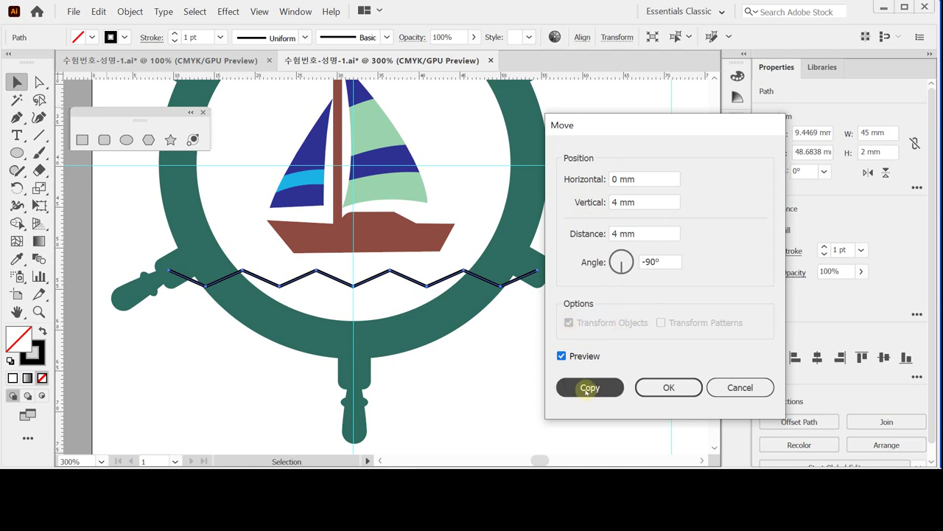
Repeat the copy transform until three zigzag lines are stacked 4 mm apart, and clear the selection.
key(ctrl+z)
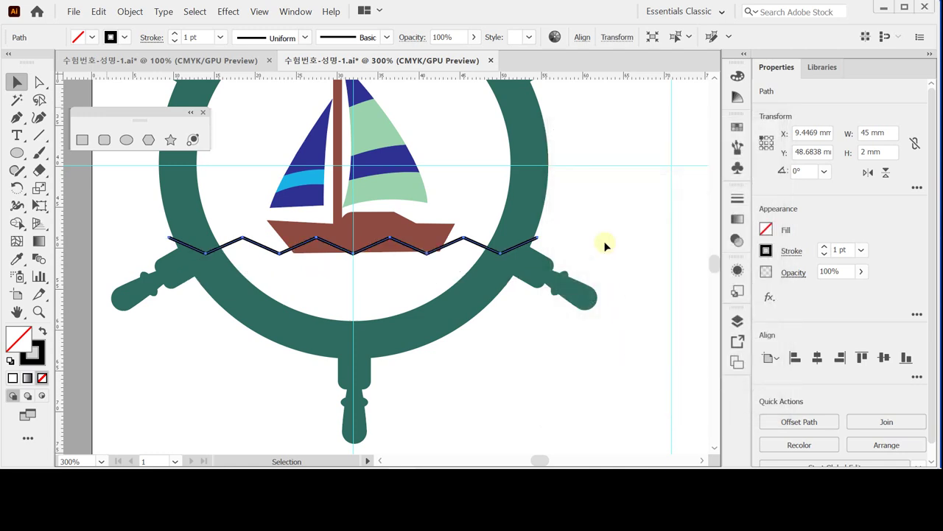
key(ctrl+d)
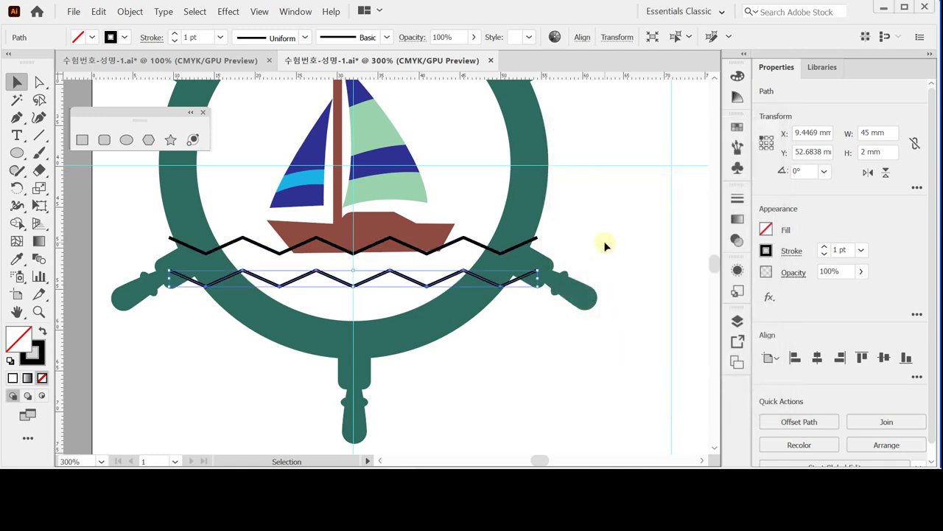
key(ctrl+d)
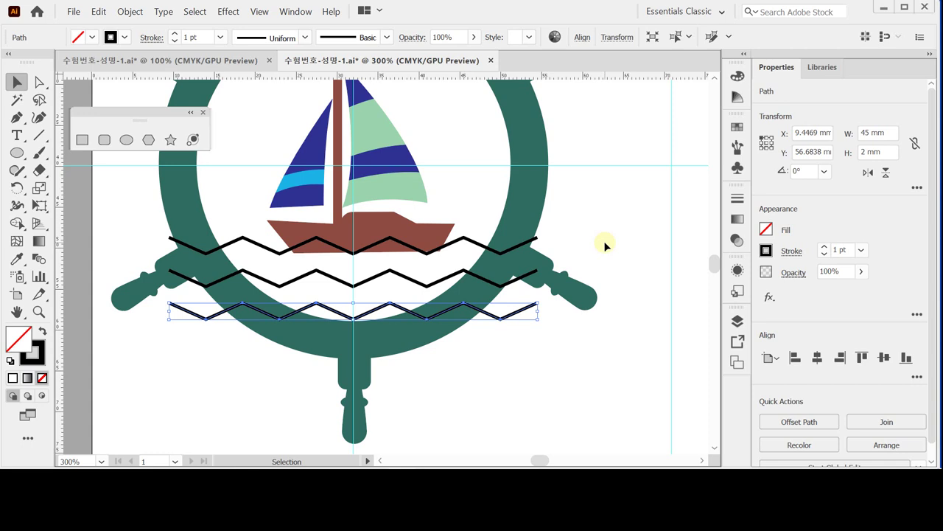
click(626, 203)
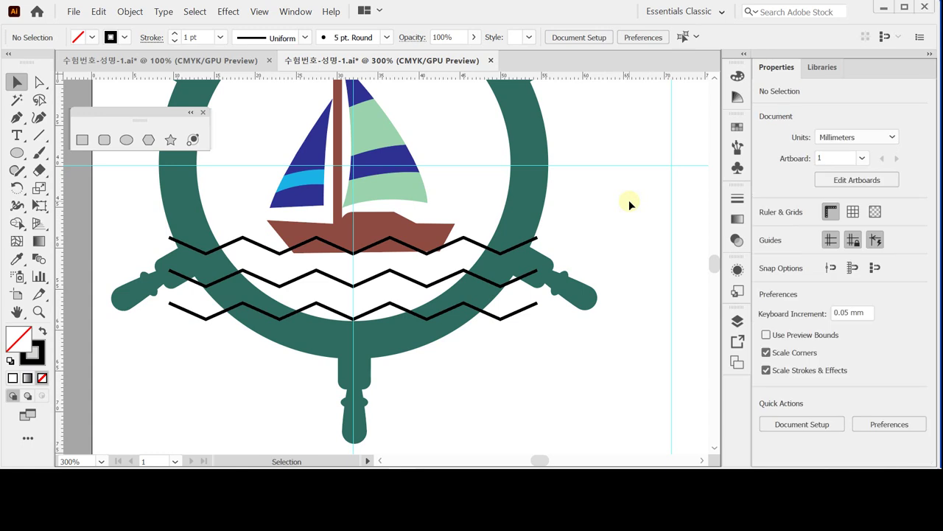
Select all three zigzag lines across the hull and wheel, nudge them up by 0.35 mm, and deselect them.
key(space)
drag(494, 263, 510, 325)
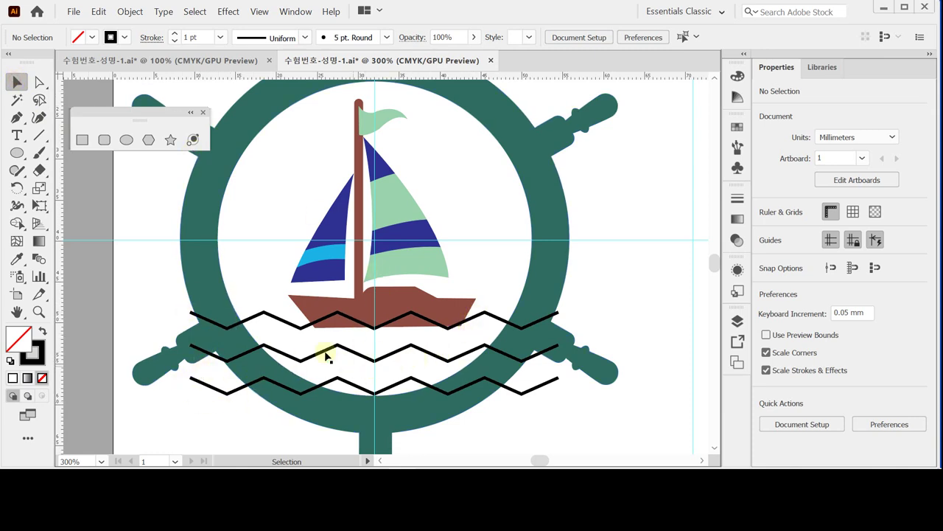
drag(284, 312, 293, 361)
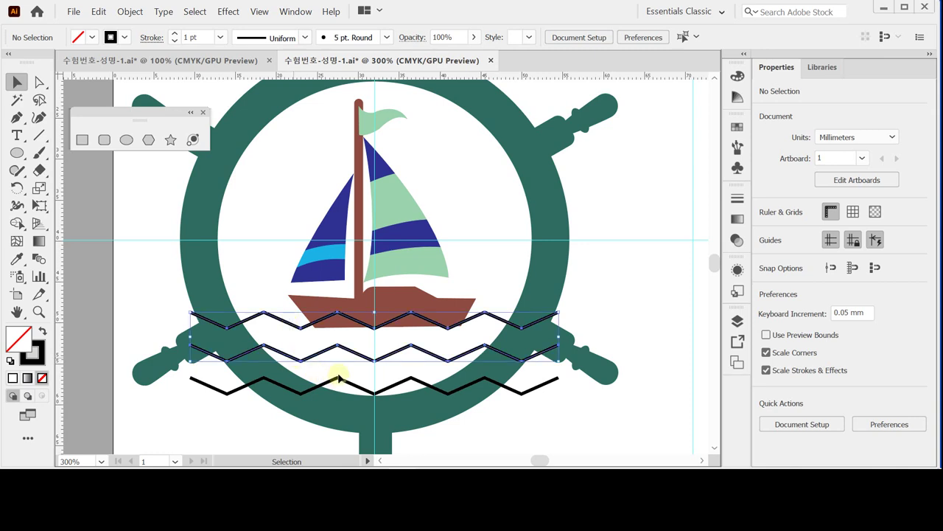
shift+click(339, 379)
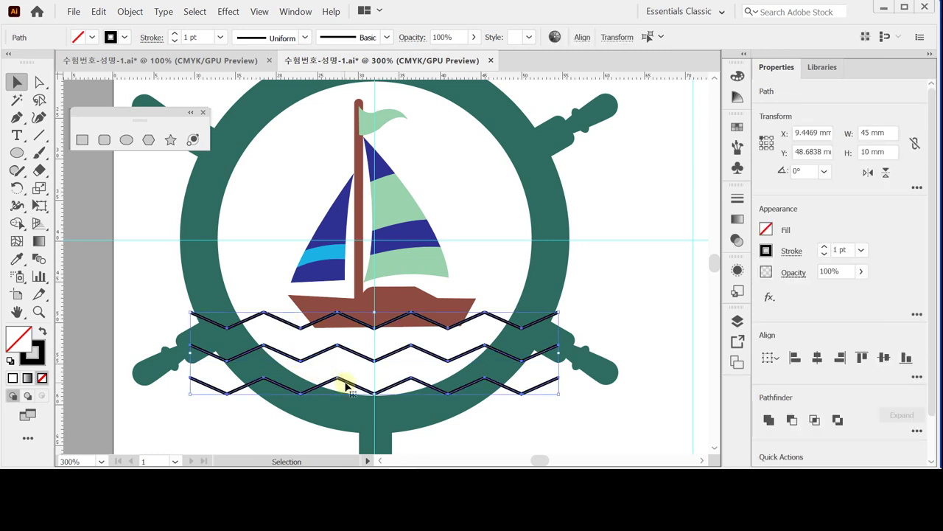
key(Up)
key(Up)
key(Up)
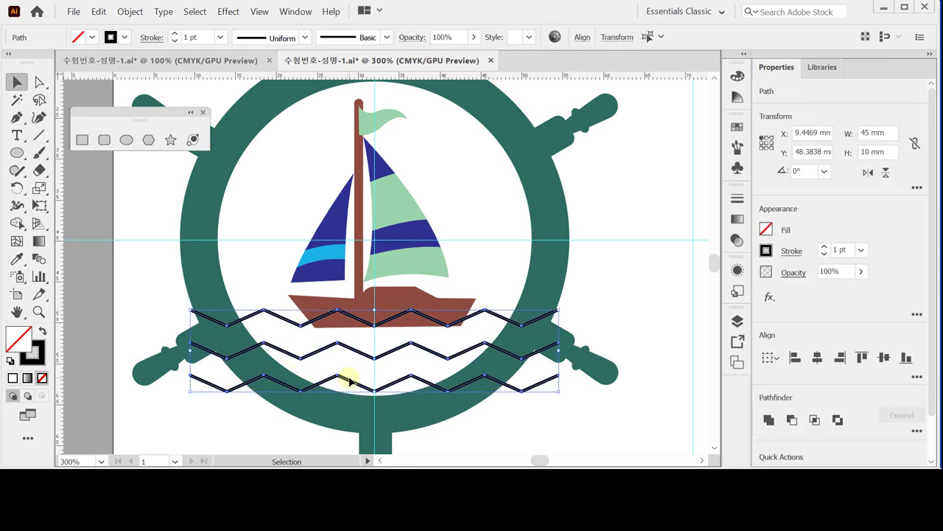
key(Up)
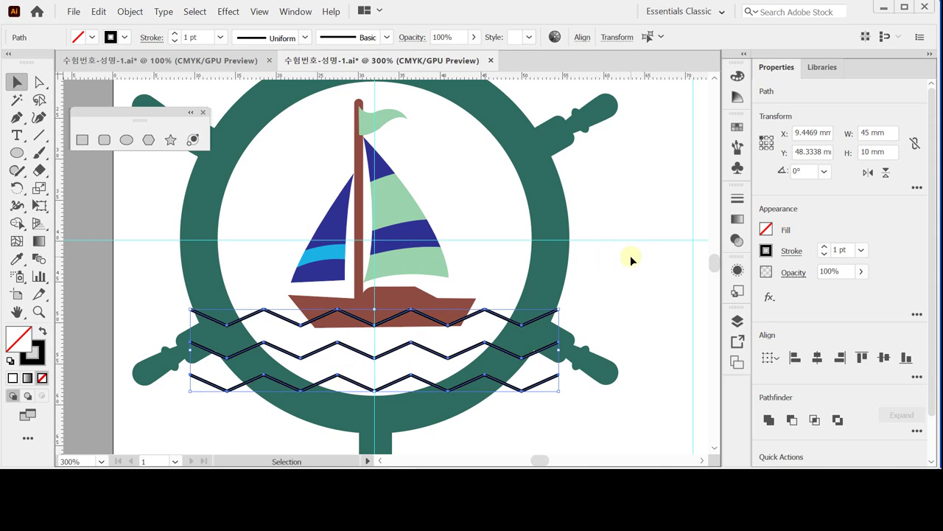
click(630, 255)
Create a 38.5 × 38.5 mm circle centred on the guide intersection, around the wheel's inner opening.
click(126, 139)
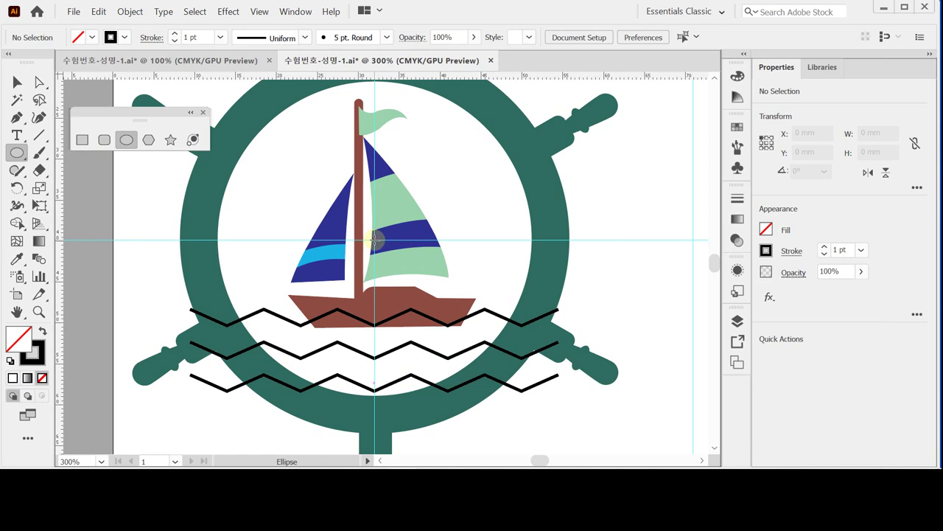
click(375, 239)
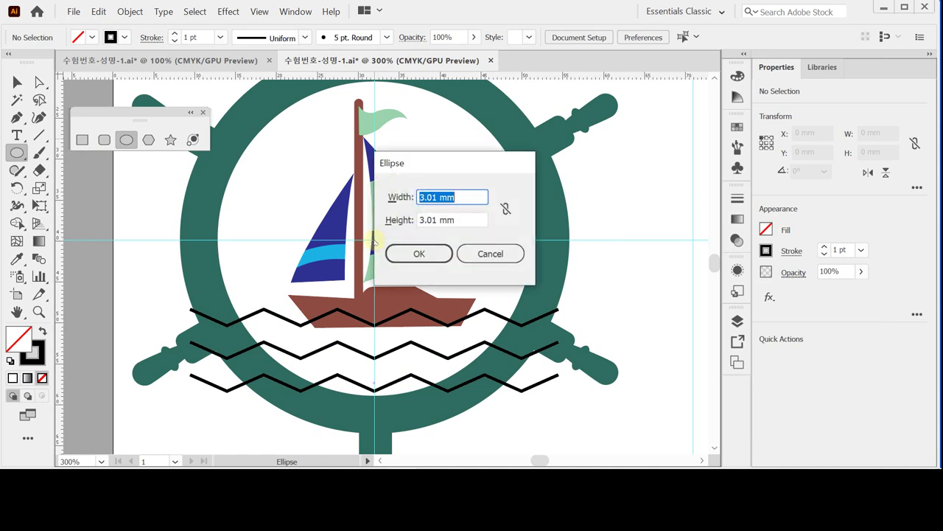
drag(391, 160, 506, 195)
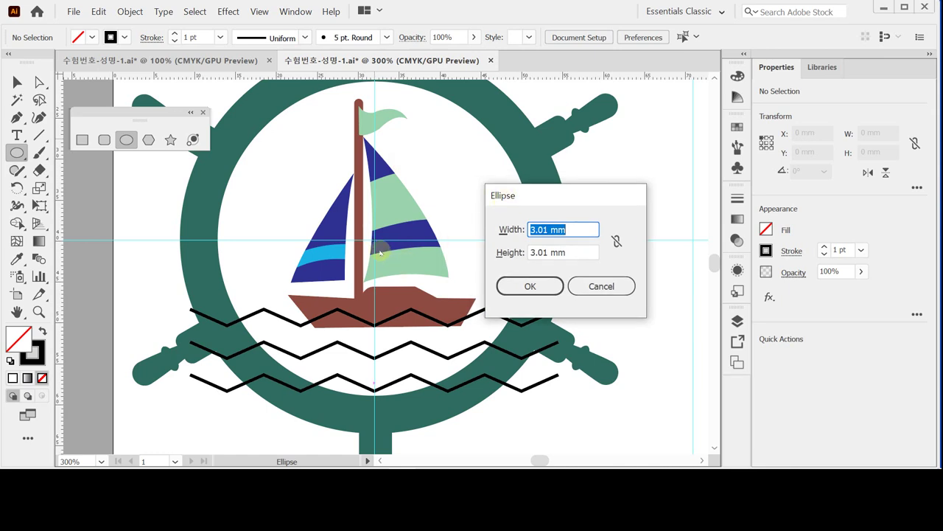
text(38)
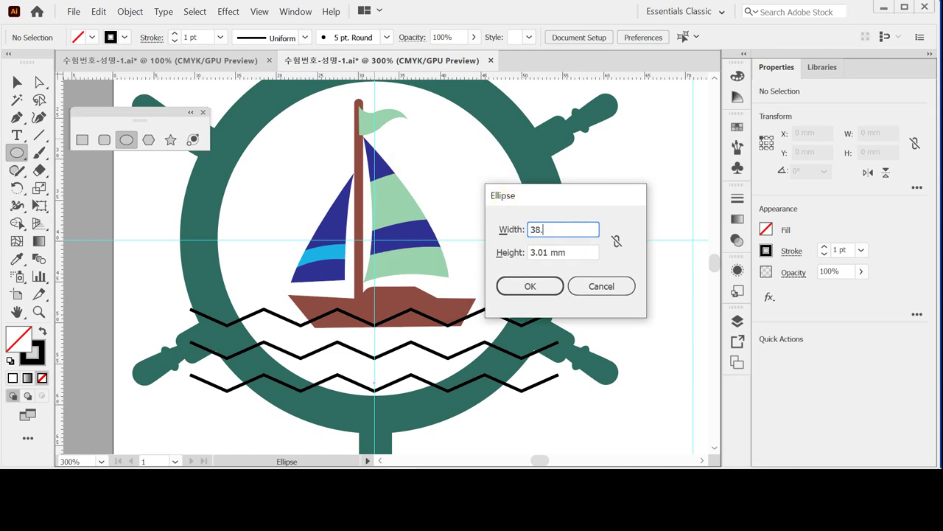
text(.)
key(Tab)
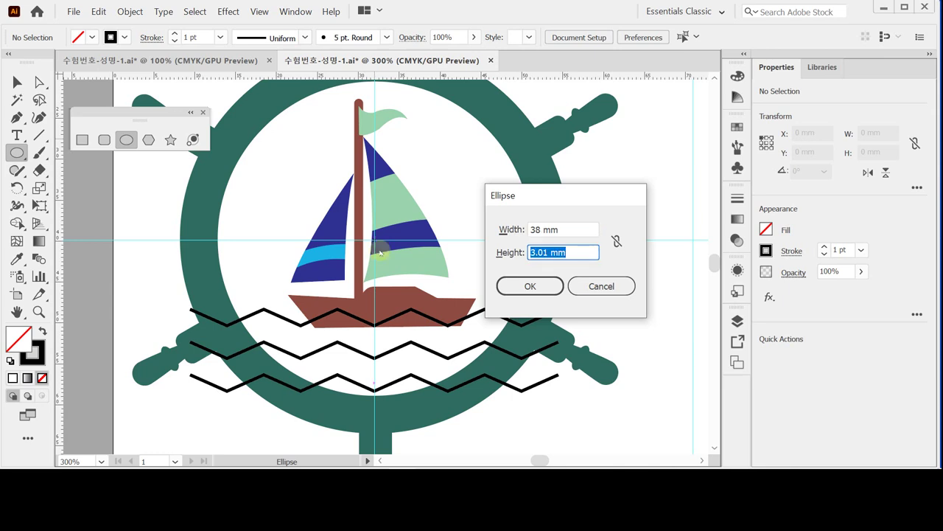
key(Tab)
text(3)
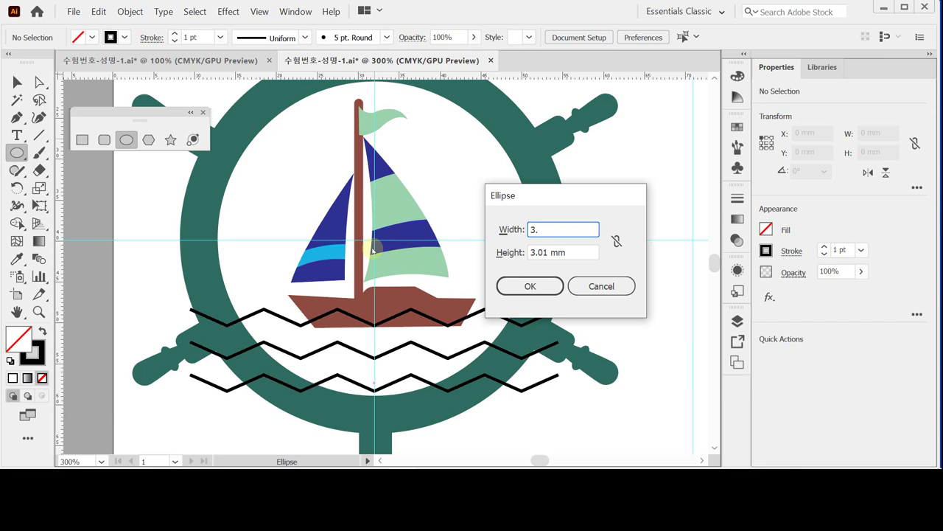
text(8.5)
key(Tab)
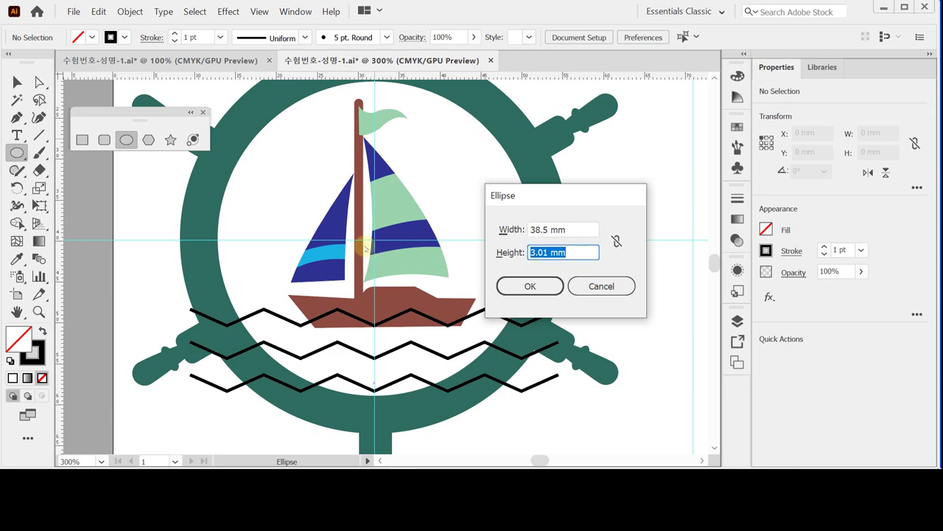
text(38.5)
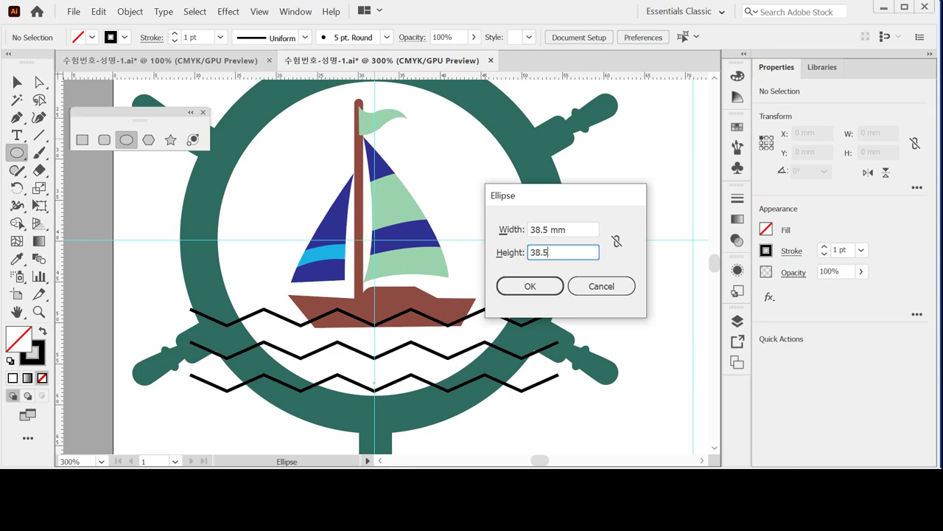
key(Tab)
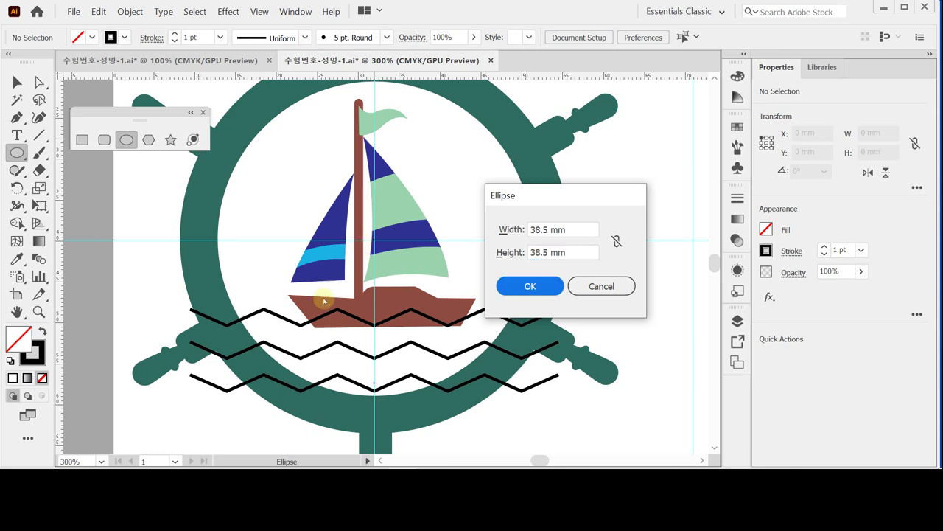
key(Return)
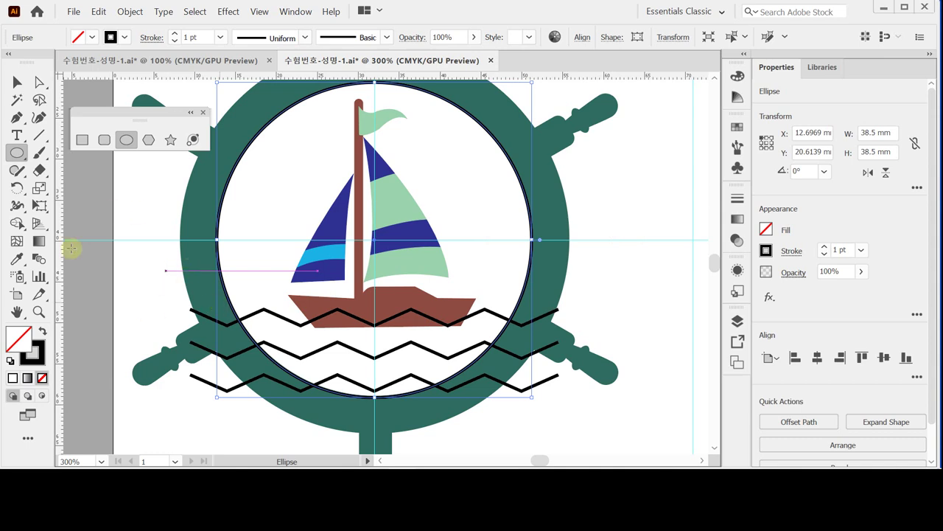
Apply the default white fill and black stroke to the circle and select the three zigzag lines together with it.
click(11, 363)
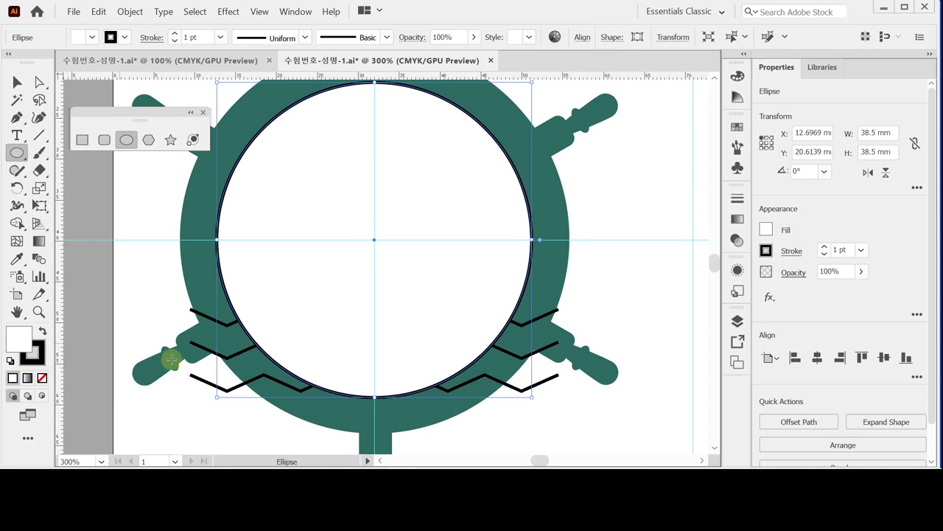
click(16, 81)
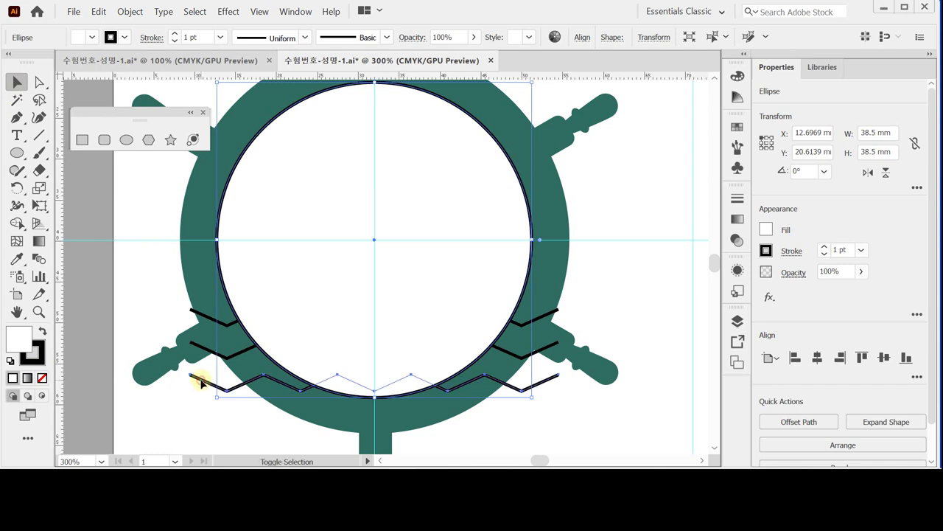
shift+click(197, 378)
shift+click(208, 352)
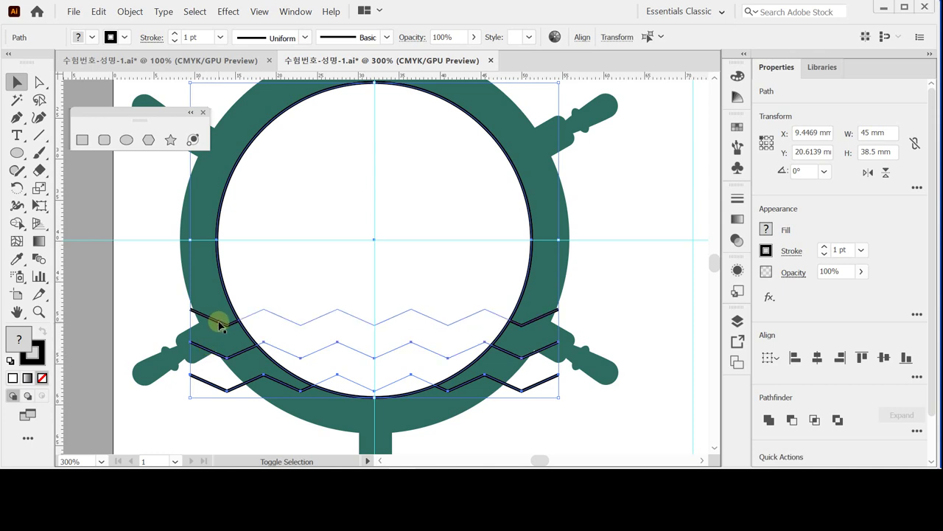
Select the inner circle together with the three zigzag lines and split them with Pathfinder Divide.
shift+click(220, 324)
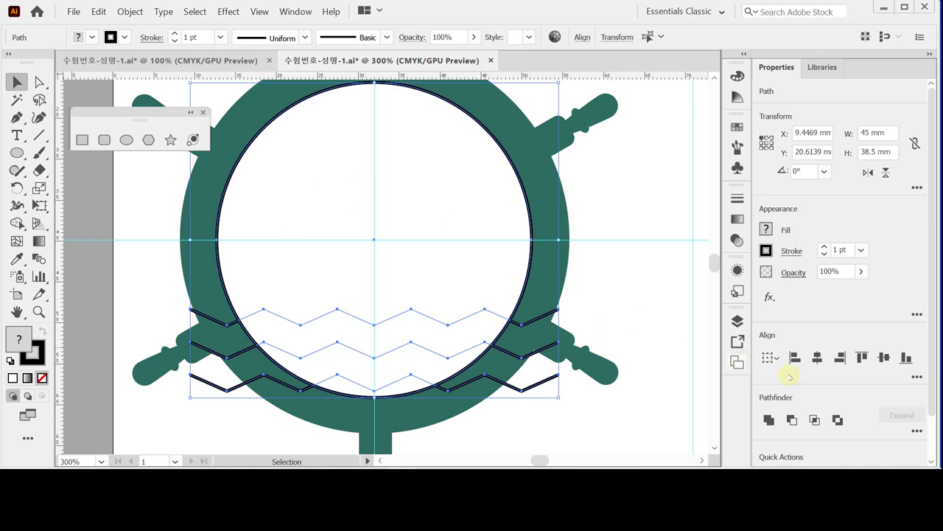
scroll(925, 399, down, 1)
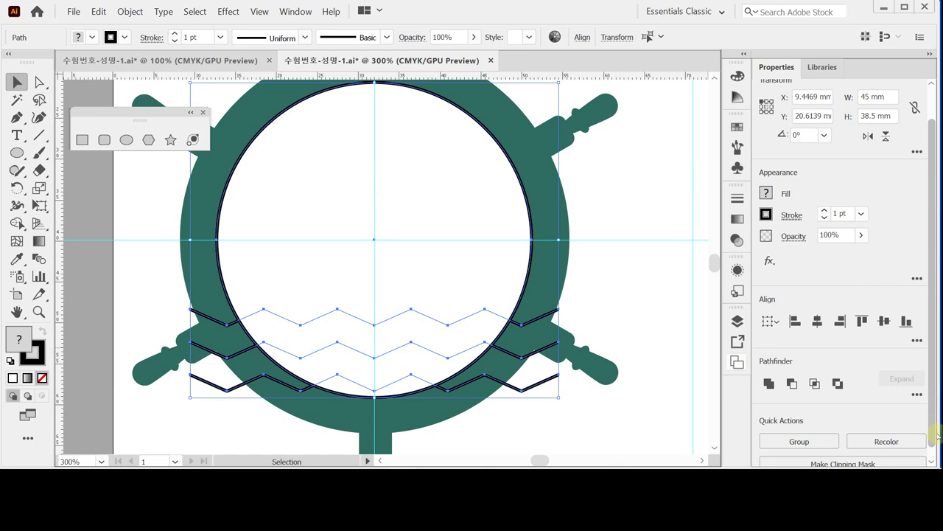
click(917, 395)
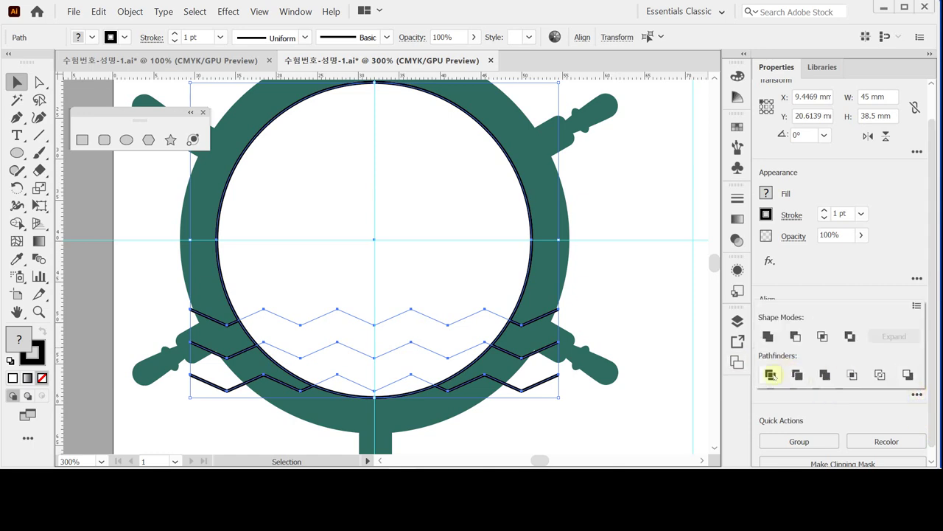
click(771, 375)
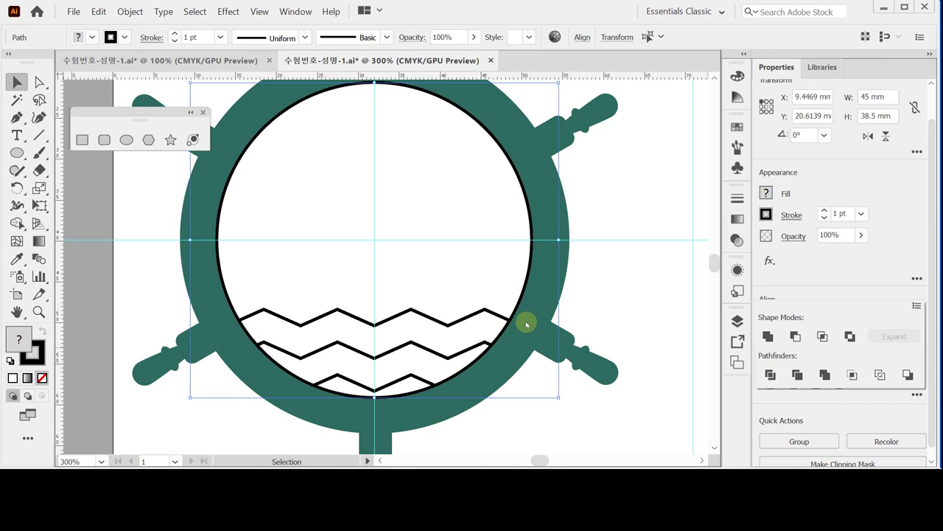
Isolate the divided group and delete the large circle area above the top zigzag line.
click(447, 275)
double_click(430, 317)
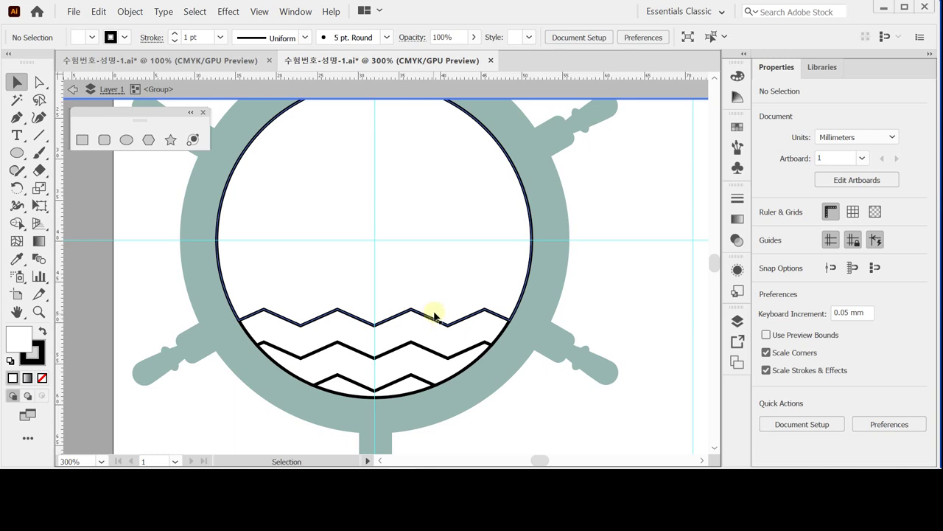
click(434, 261)
key(Delete)
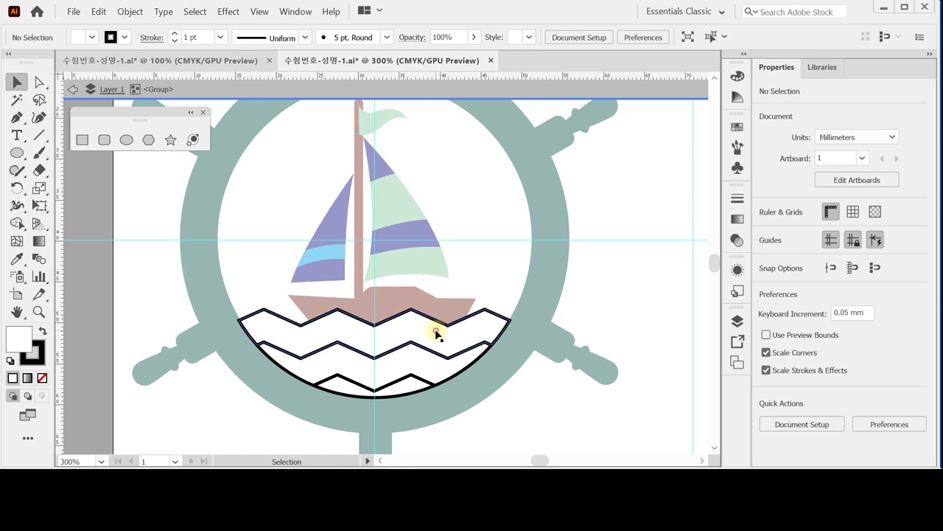
Fill the top wave with a CMYK colour of C 40%, leaving the other channels at 0.
click(433, 332)
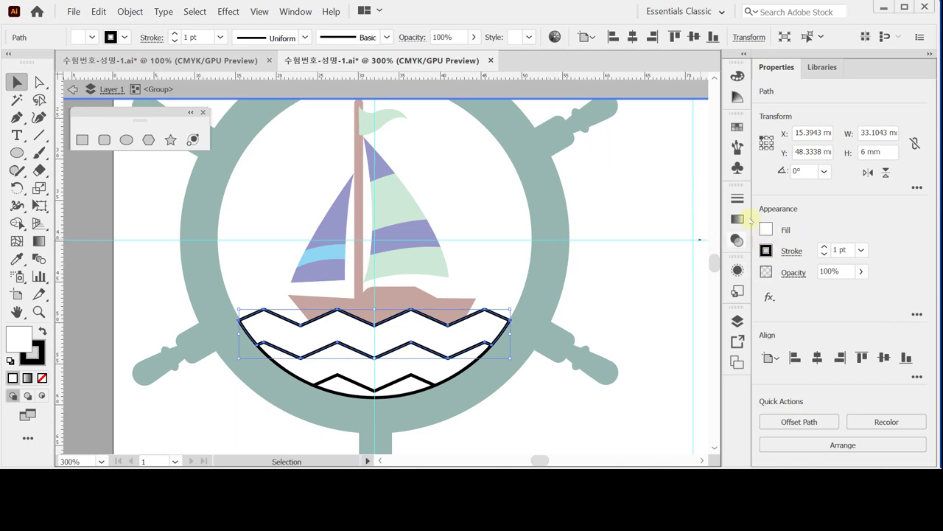
click(768, 229)
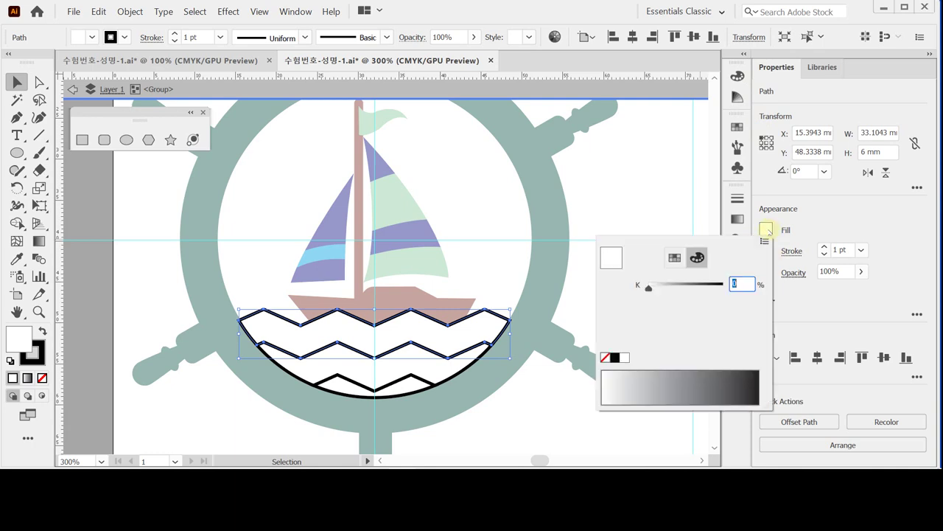
click(764, 241)
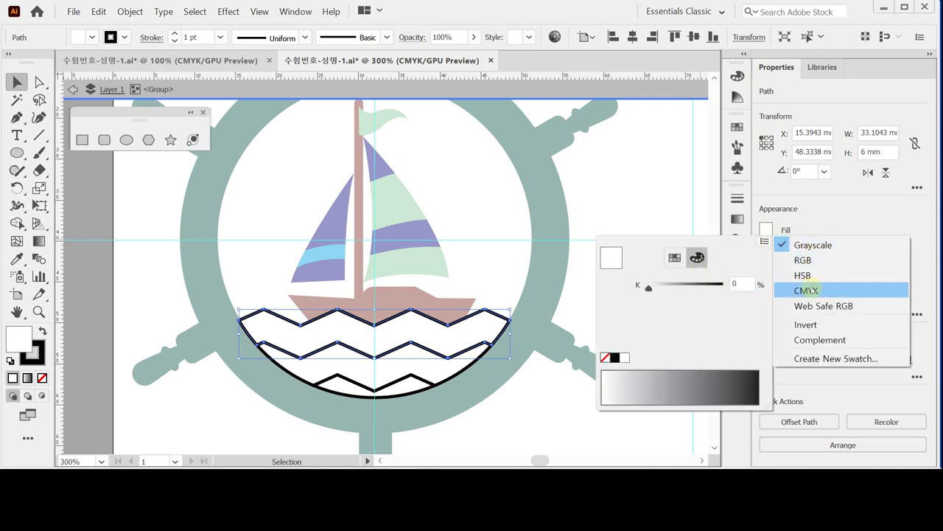
click(808, 290)
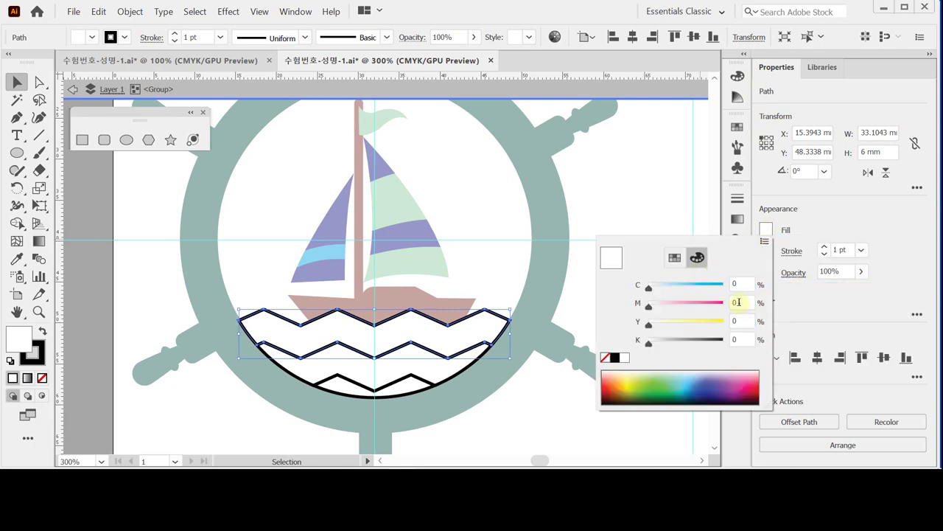
click(741, 283)
text(40)
key(Return)
Fill the middle wave with a CMYK colour of C 70% and M 40%.
click(435, 374)
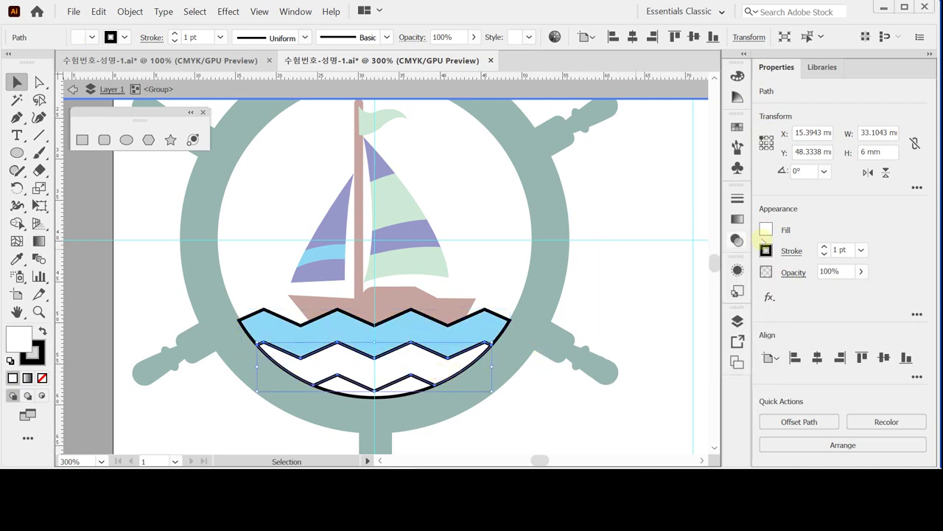
click(766, 229)
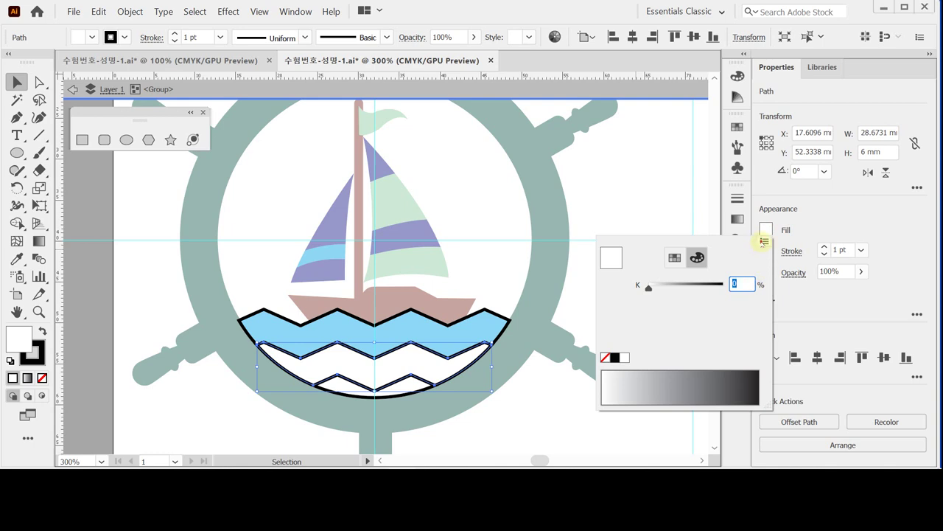
click(764, 242)
click(799, 290)
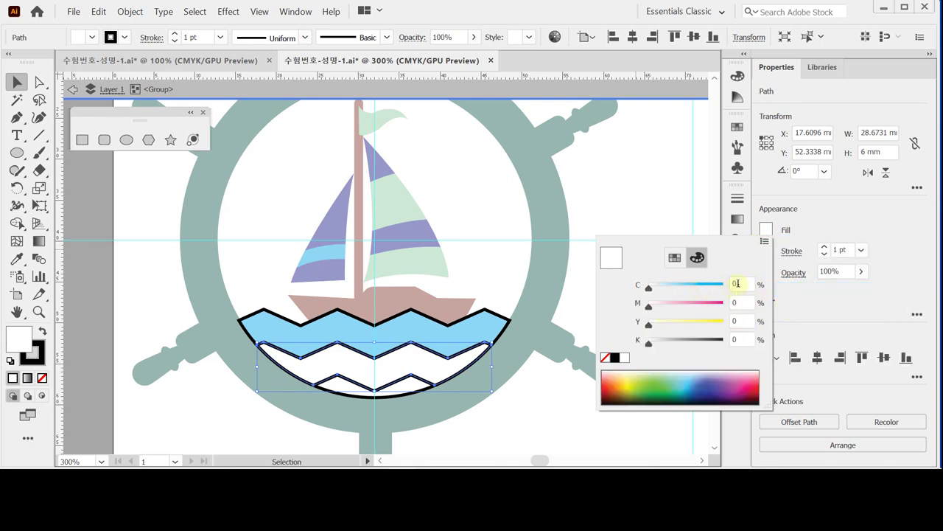
click(733, 285)
text(70)
click(733, 302)
text(40)
key(Return)
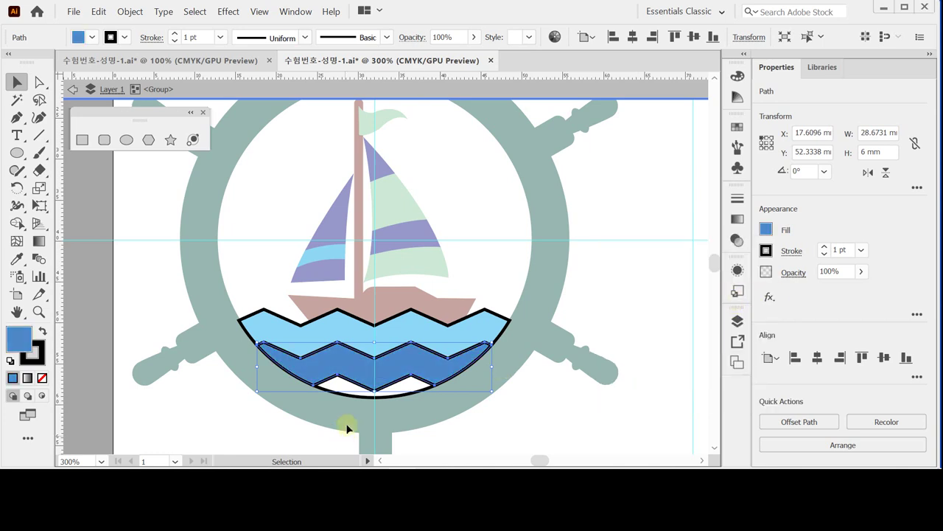
Switch the bottom wave's fill to CMYK and set its cyan to 90%.
click(396, 389)
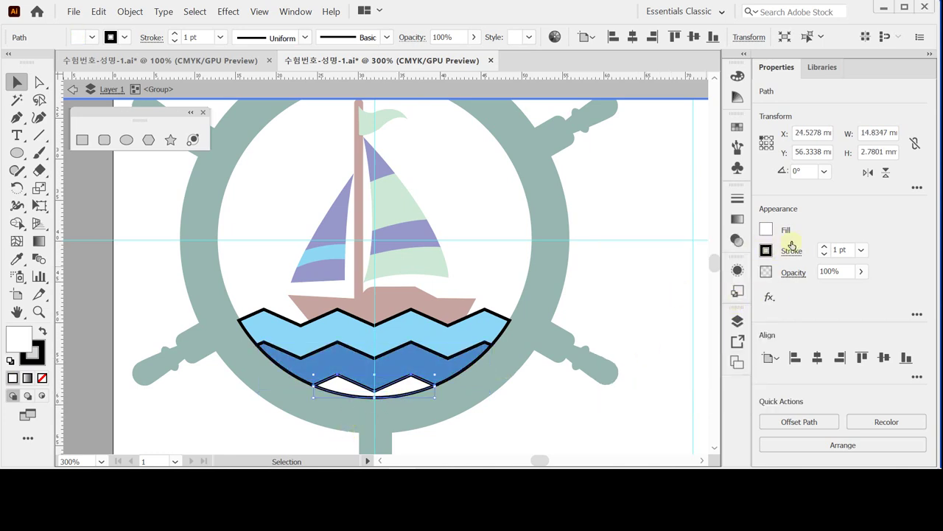
click(768, 229)
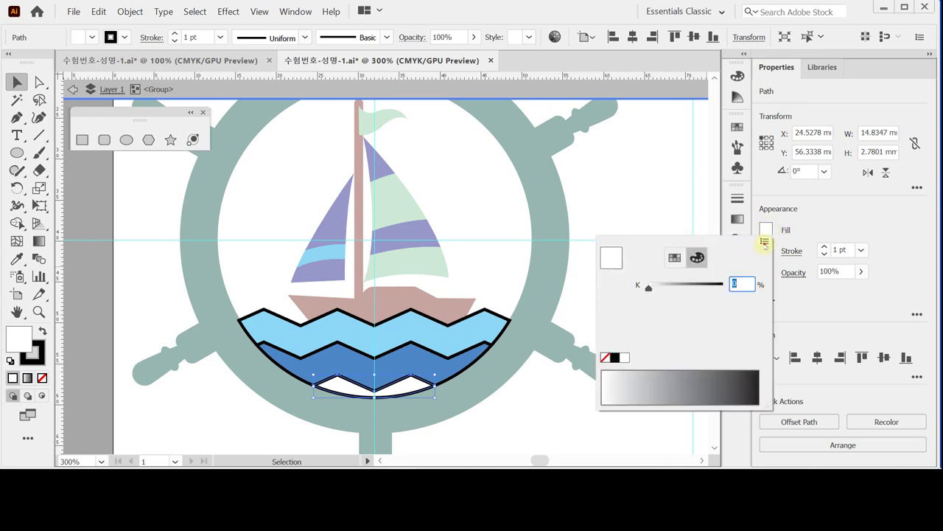
click(765, 243)
click(793, 291)
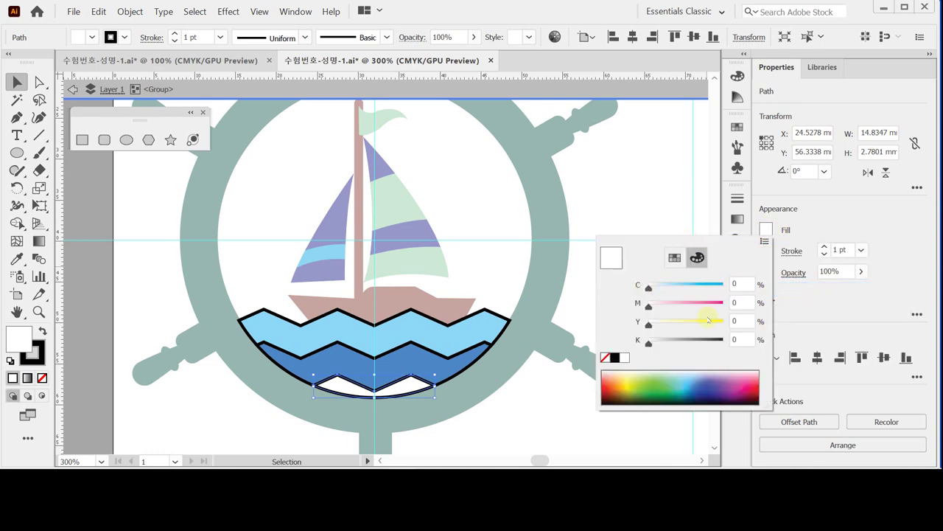
click(734, 284)
text(9)
click(736, 303)
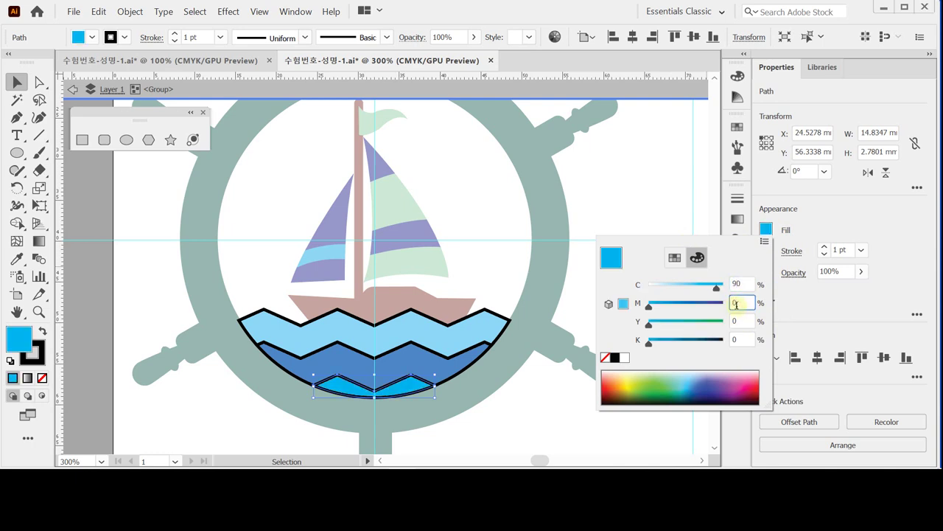
key(Return)
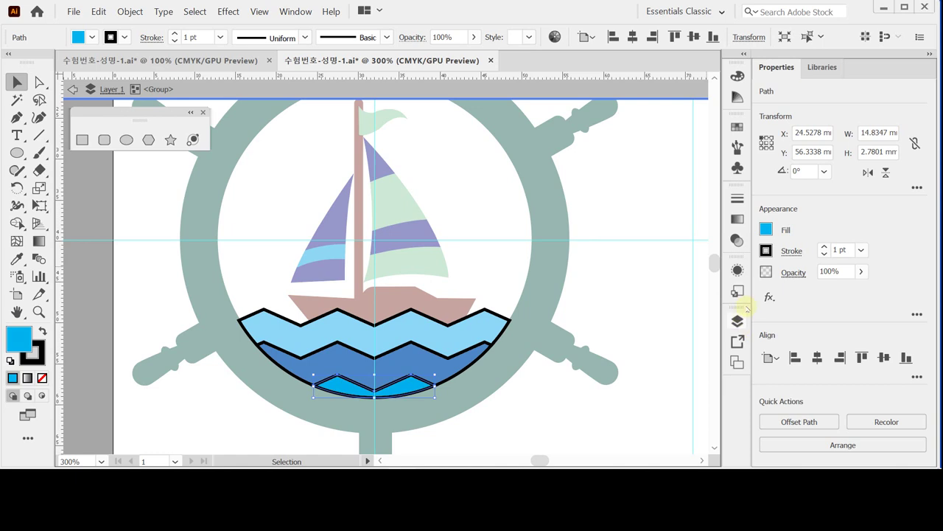
Set the bottom wave's fill magenta to 30%, keeping cyan at 90%.
click(767, 231)
key(Tab)
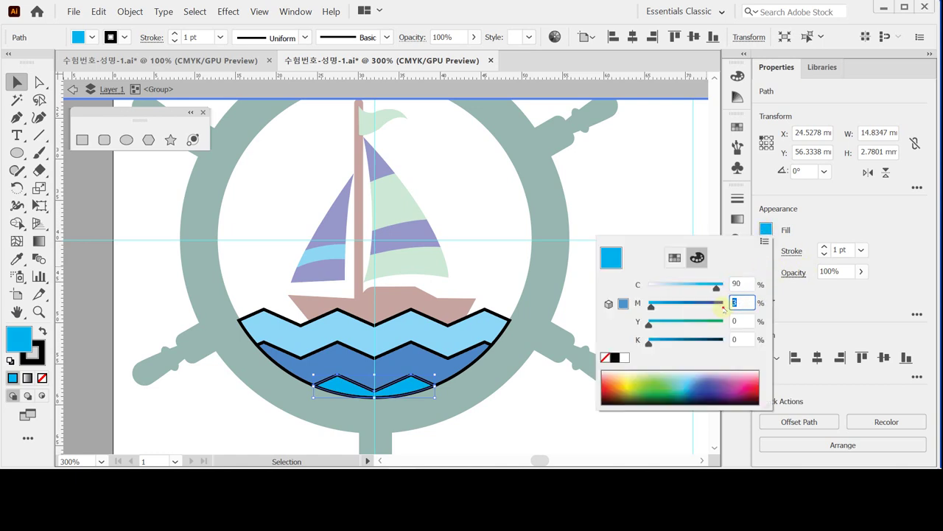
text(99)
click(739, 283)
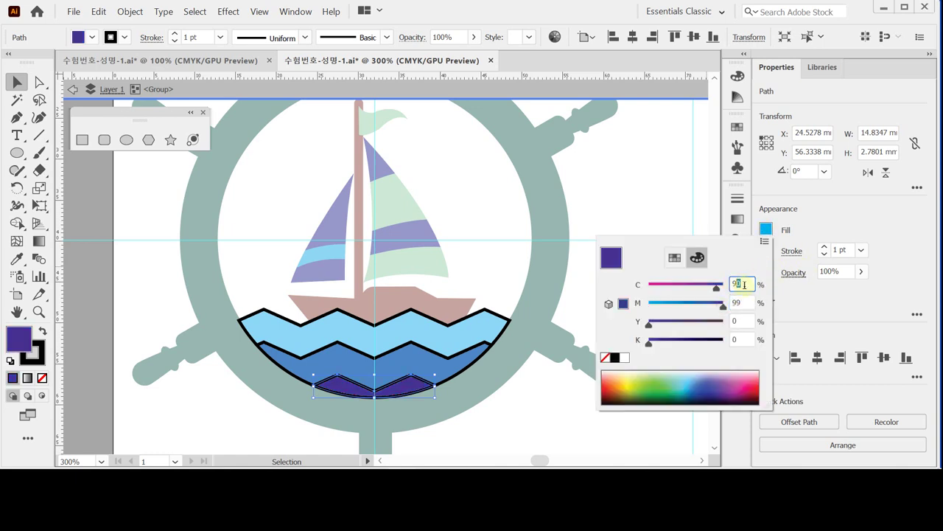
key(Tab)
text(40)
key(Return)
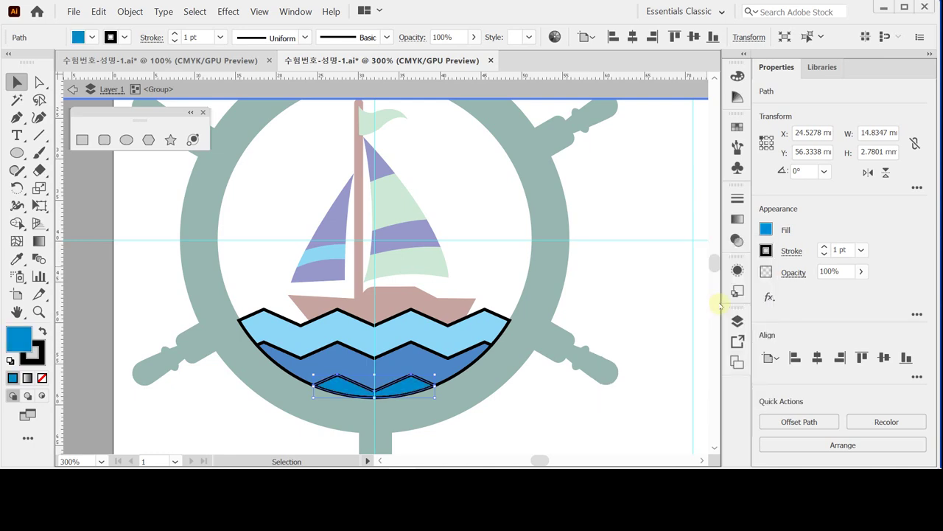
Remove the black stroke from all three waves and leave the group's isolation mode.
key(v)
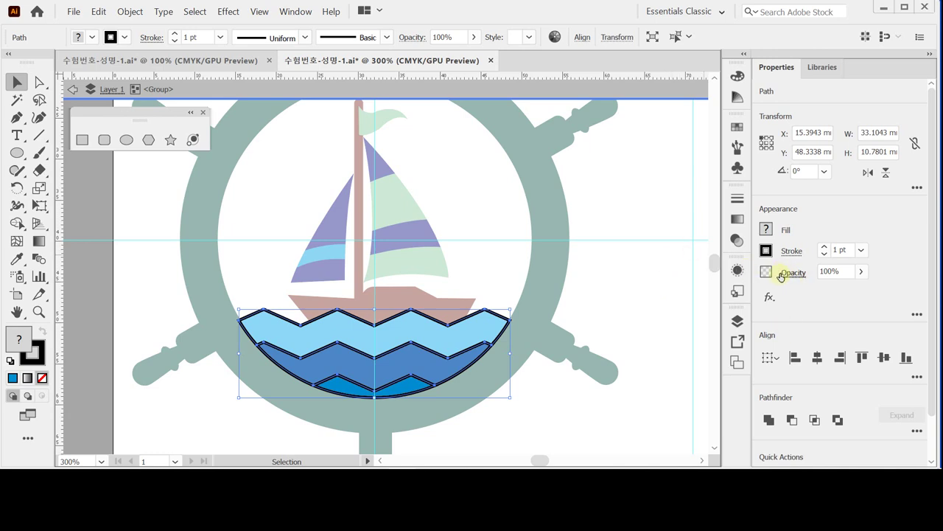
click(766, 251)
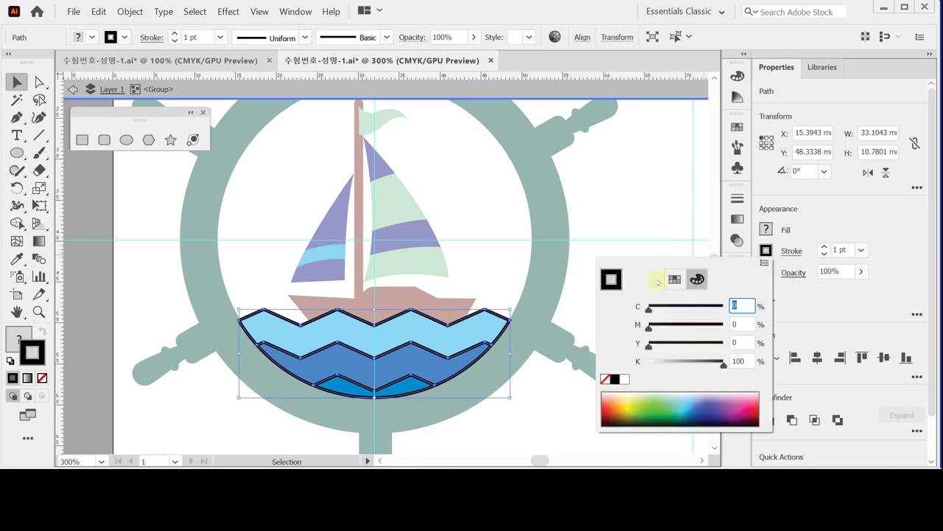
click(605, 378)
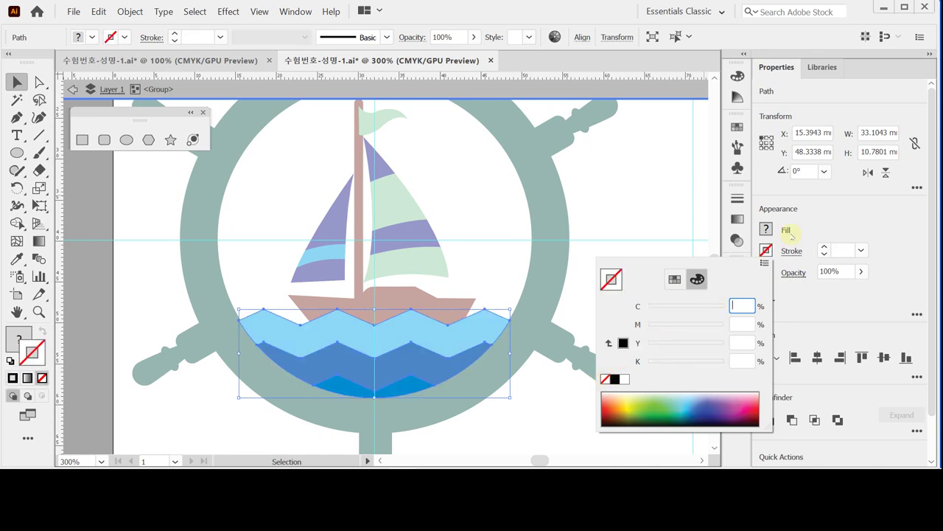
key(ctrl+z)
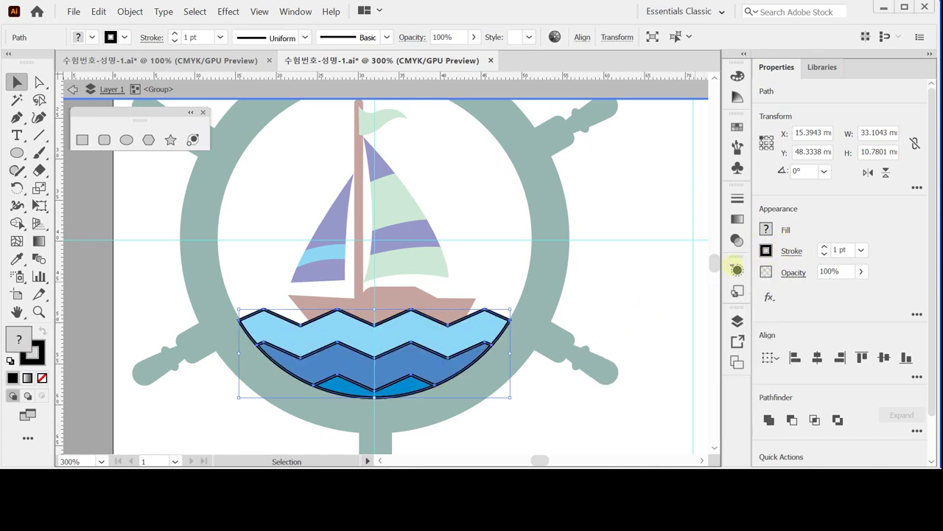
click(768, 250)
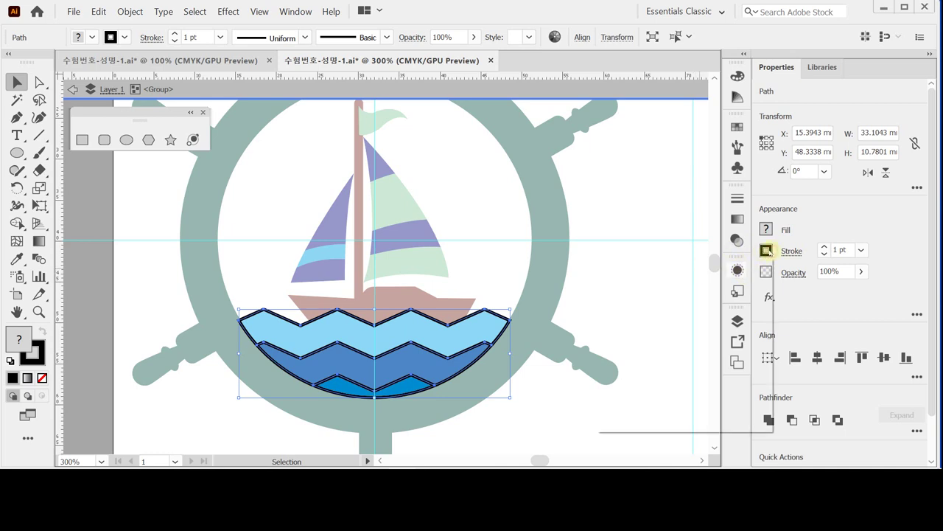
click(603, 379)
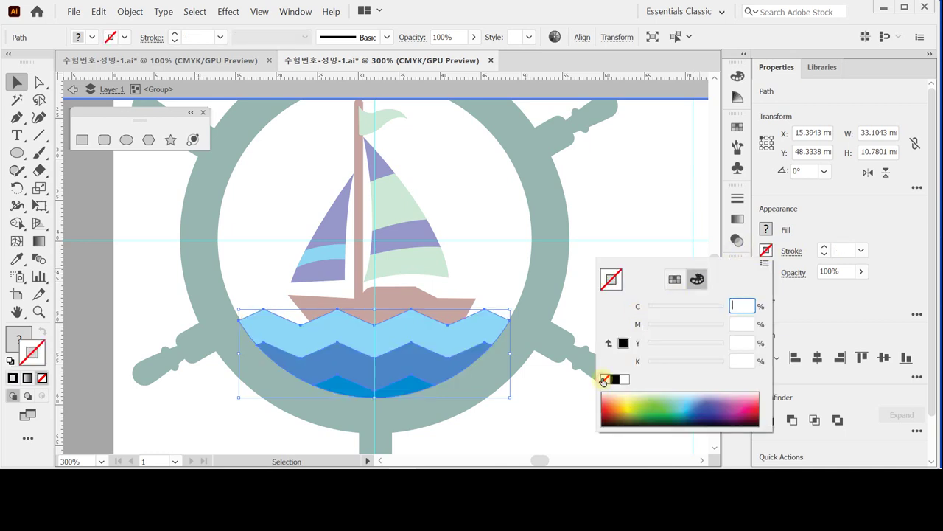
double_click(623, 191)
click(626, 263)
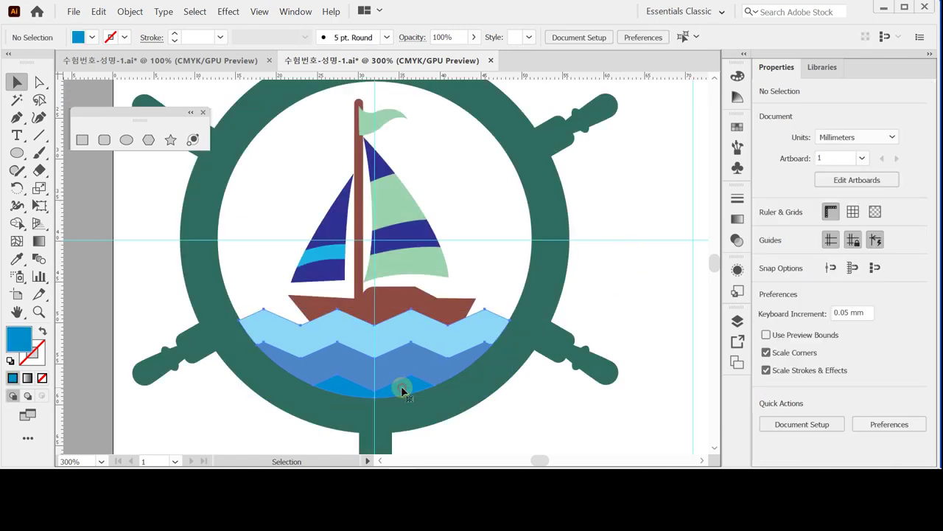
Check the fills of the bottom and middle waves, view the finished artwork in the other document, and return to the working document.
double_click(403, 389)
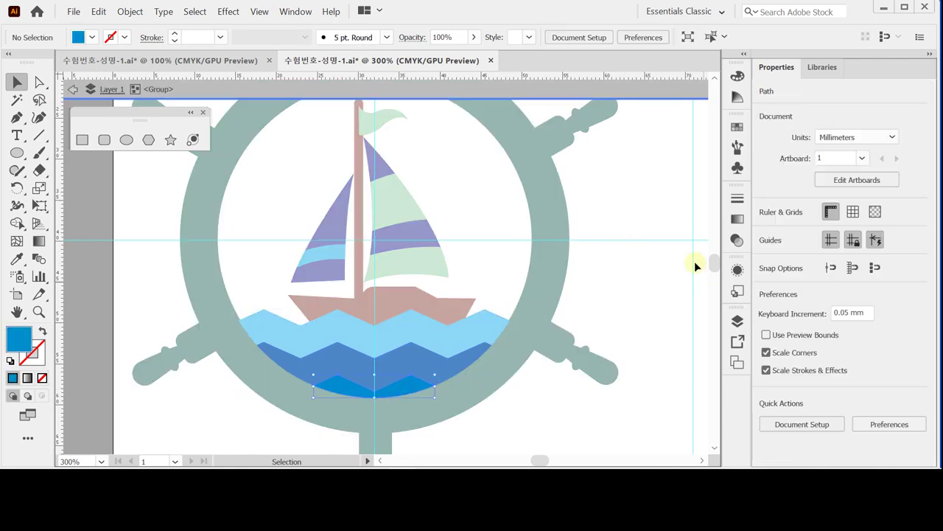
click(766, 229)
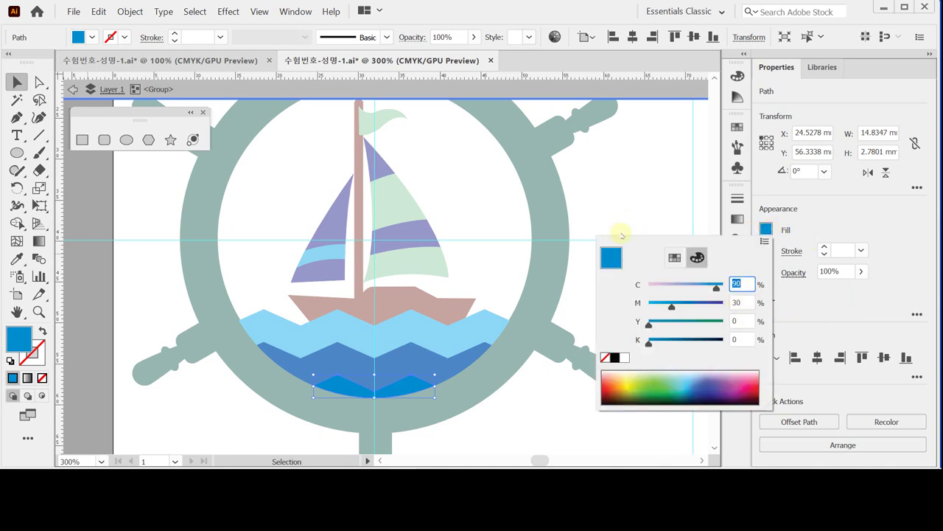
click(452, 369)
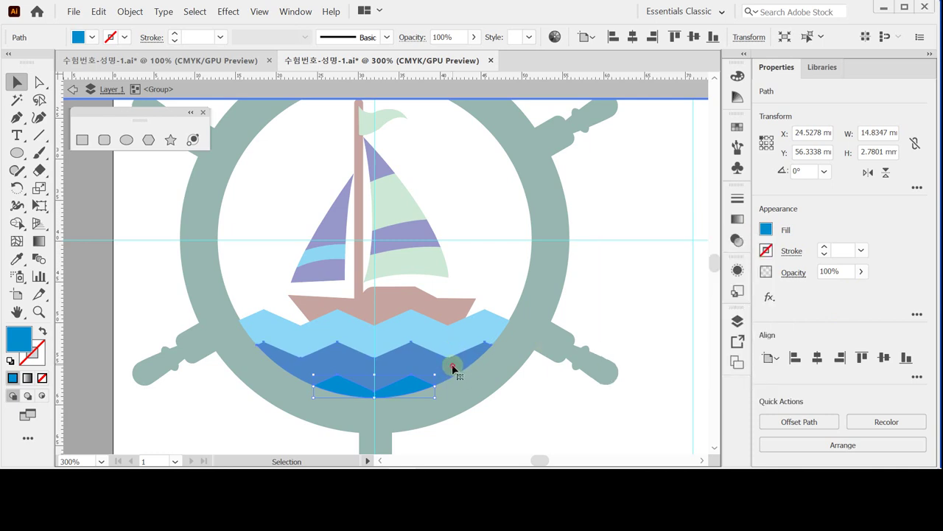
click(453, 370)
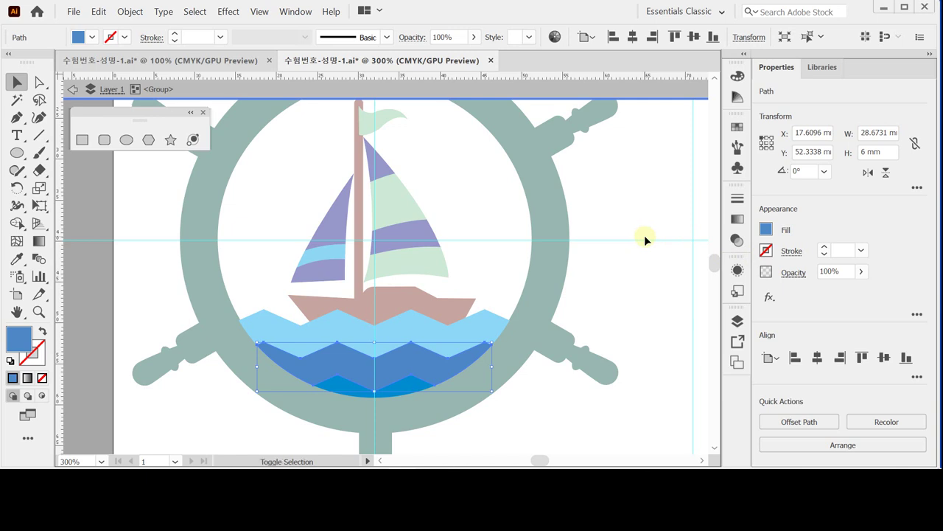
key(ctrl+Tab)
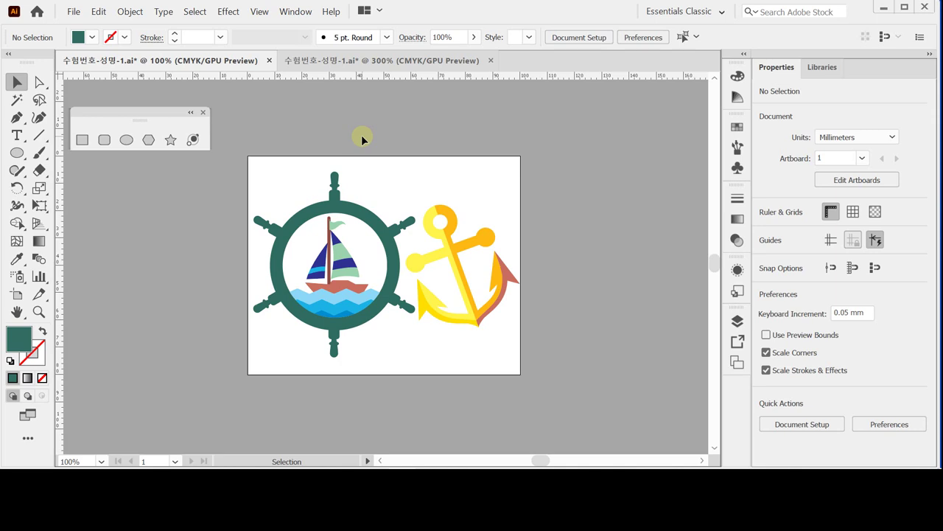
click(345, 64)
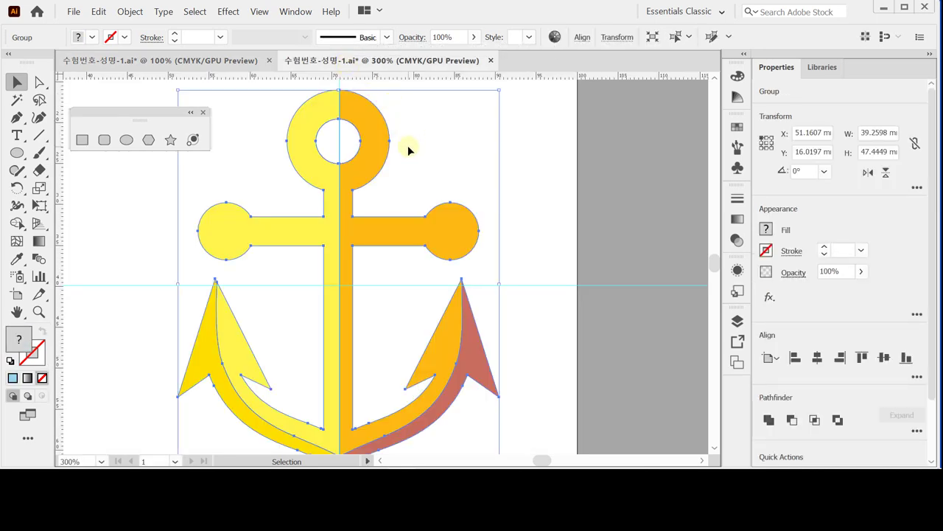
Convert the selected anchor artwork into guides.
key(a)
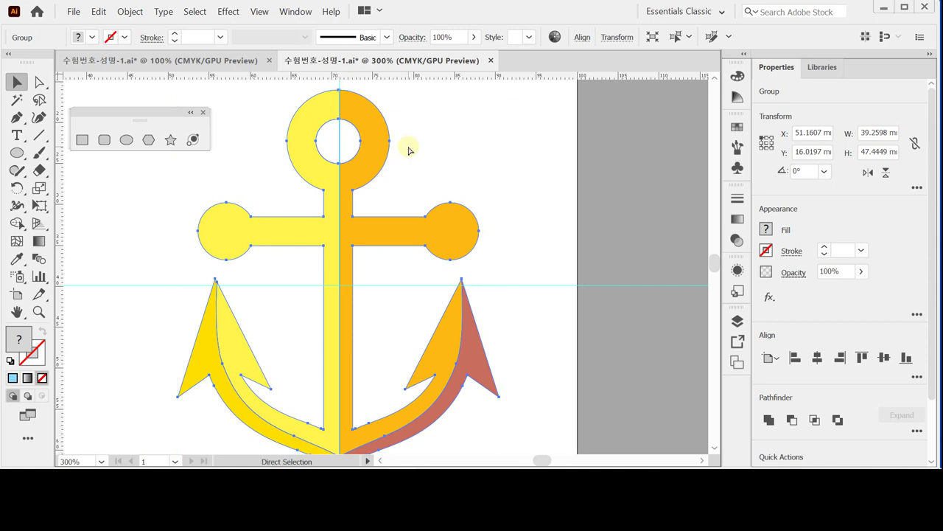
key(ctrl+5)
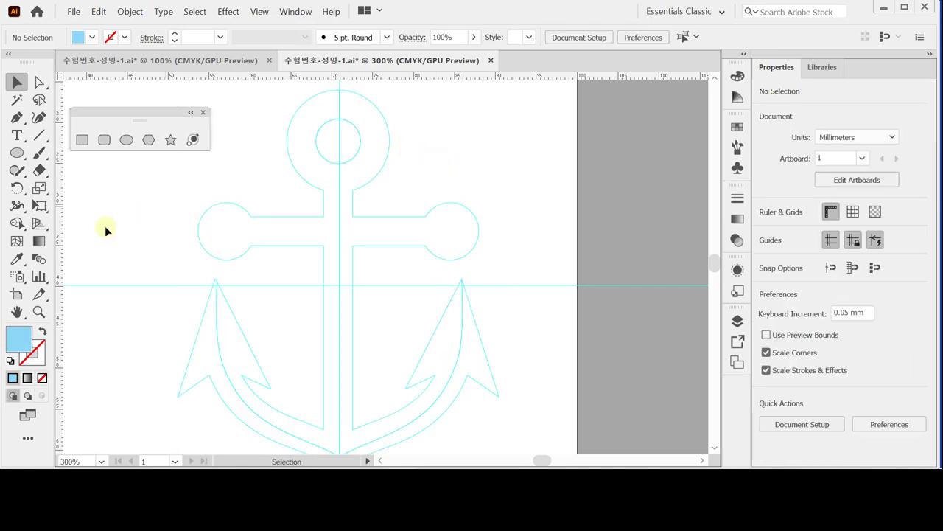
key(space)
ctrl+alt+click(405, 240)
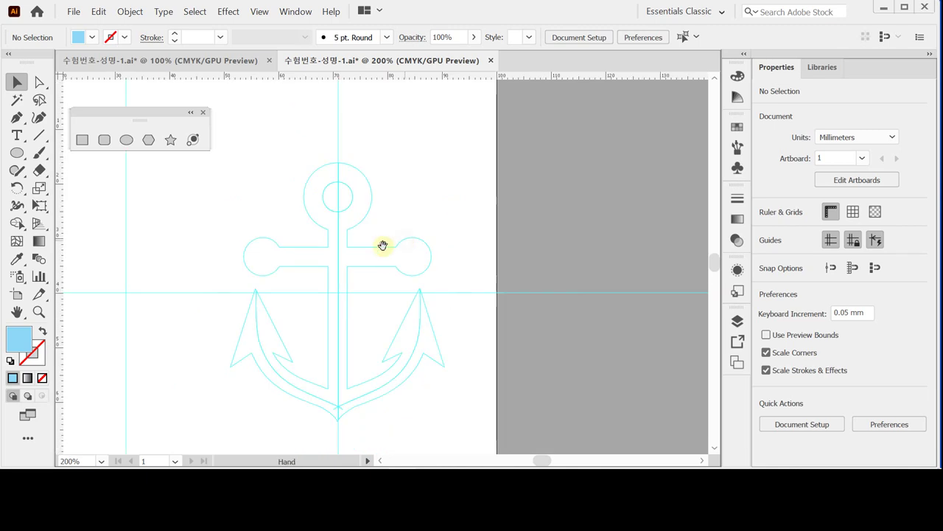
drag(381, 216, 381, 213)
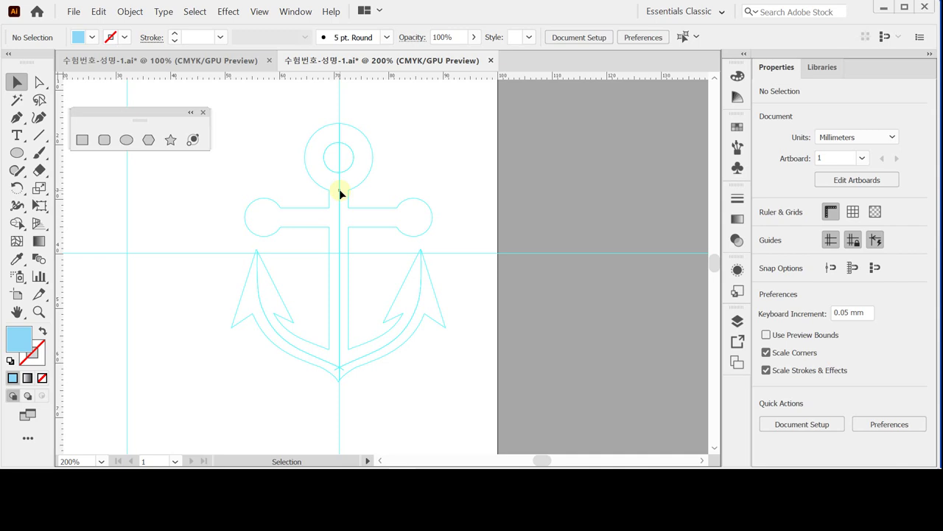
Draw a 9 mm by 9 mm circle centred on the ring guides at the top of the anchor.
ctrl+click(358, 196)
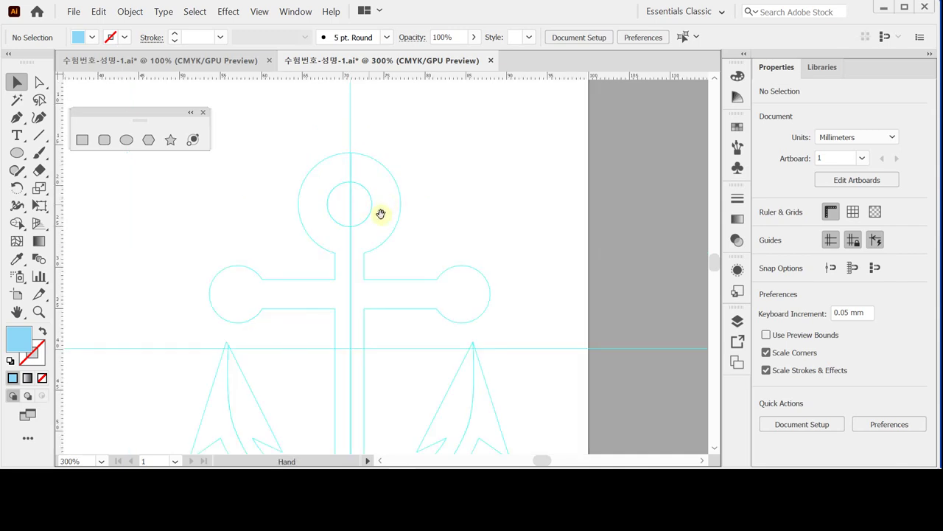
drag(380, 214, 374, 206)
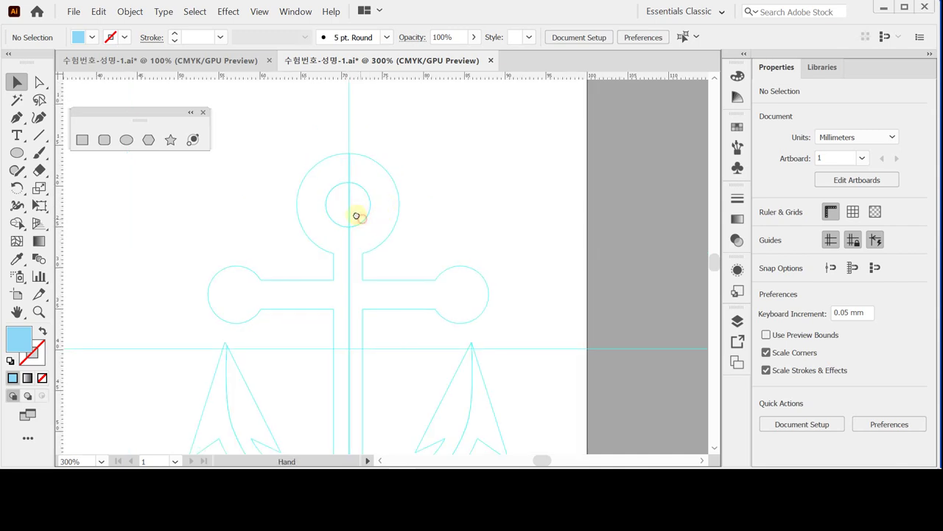
click(126, 141)
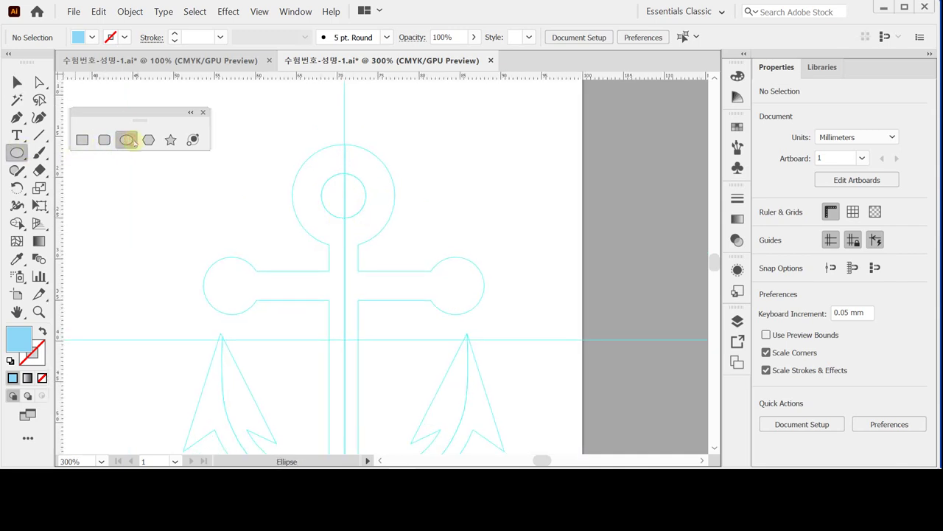
alt+click(343, 197)
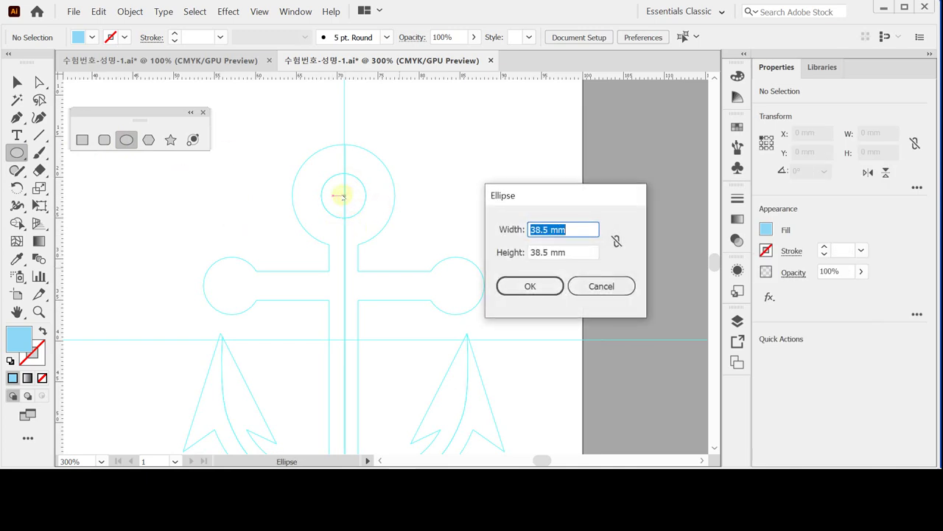
text(9)
key(Tab)
text(9)
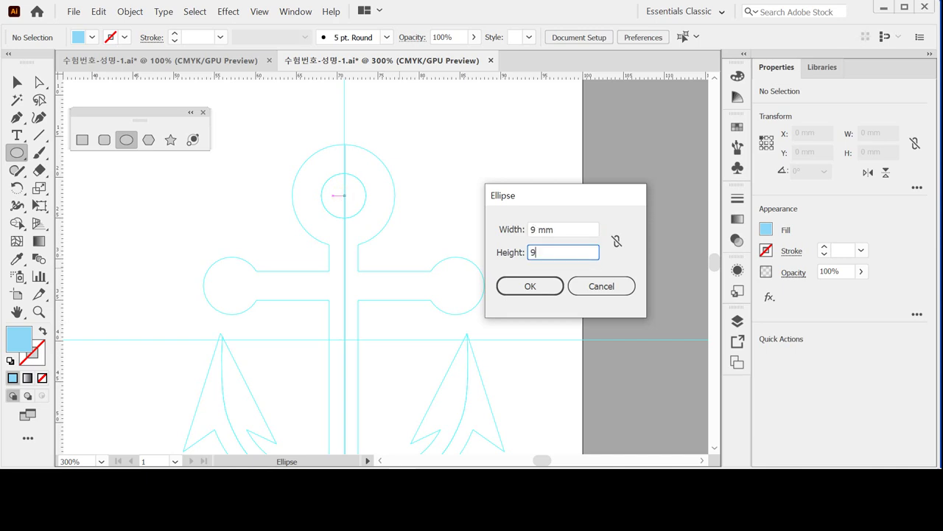
key(Return)
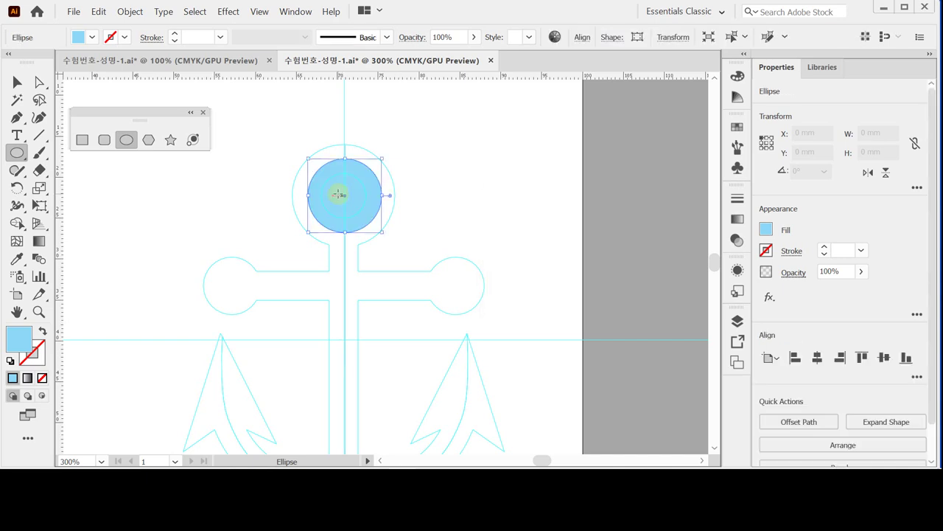
Swap the circle's fill and stroke, and recolour the stroke yellow in CMYK with cyan, magenta and black at 0%.
click(43, 331)
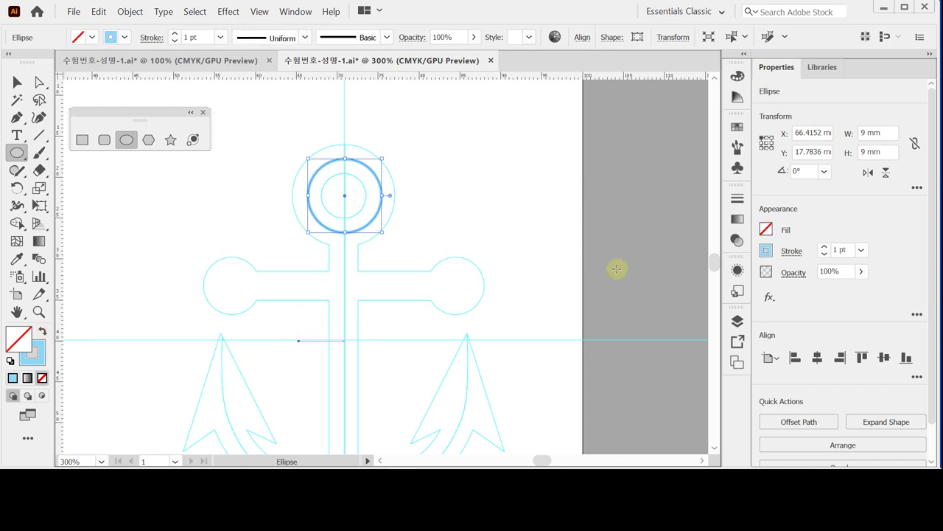
click(766, 252)
drag(679, 310, 624, 325)
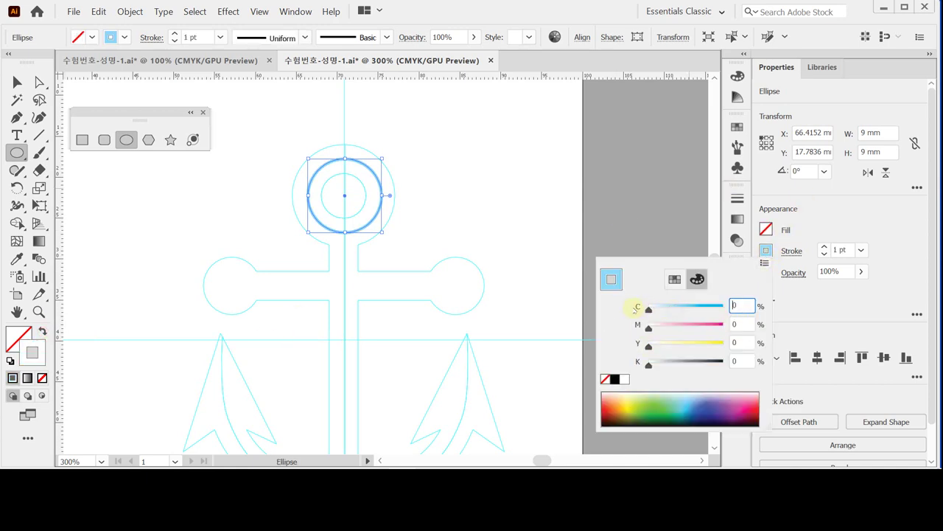
click(714, 342)
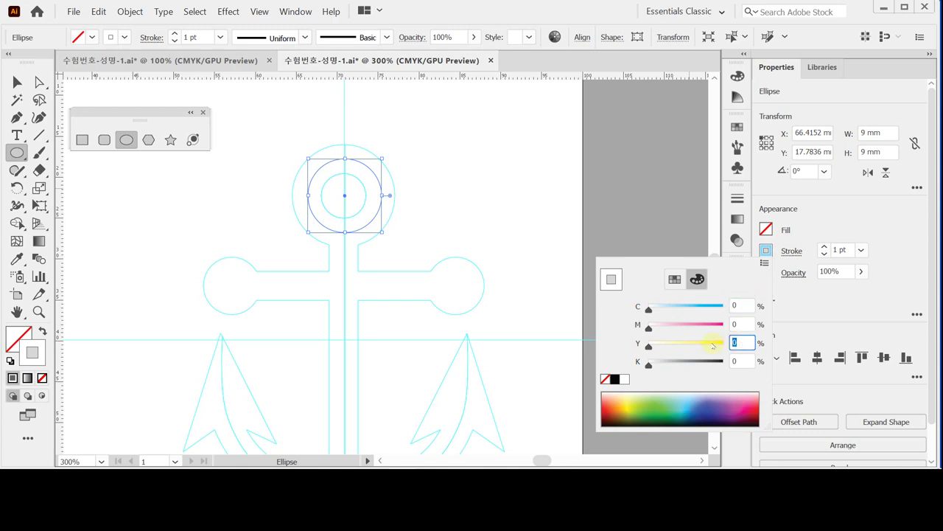
text(50)
key(Return)
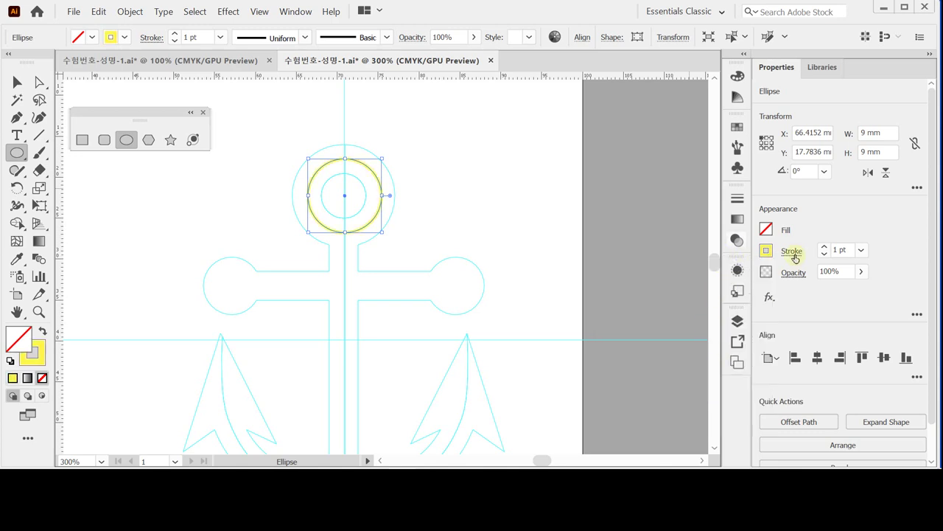
Set the circle's stroke weight to 10 pt and nudge it about 0.2 mm left to match the ring guides.
click(862, 251)
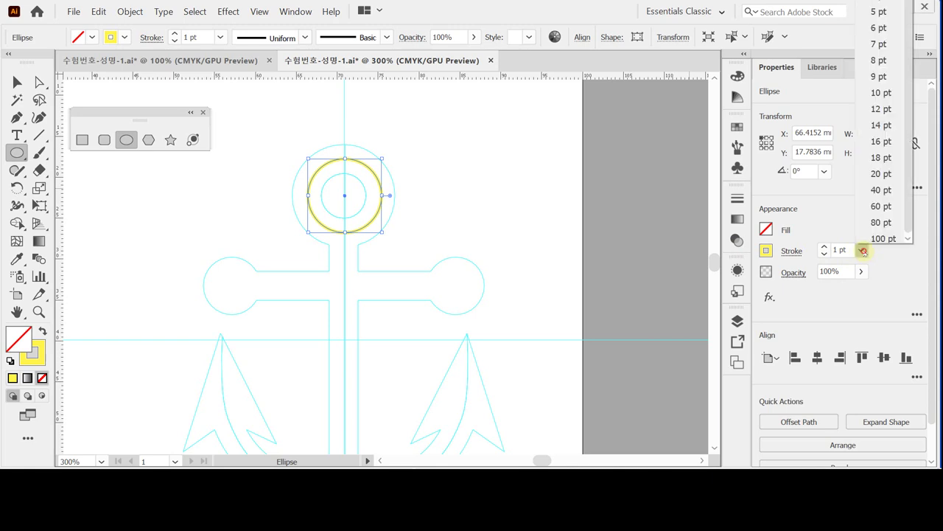
click(891, 96)
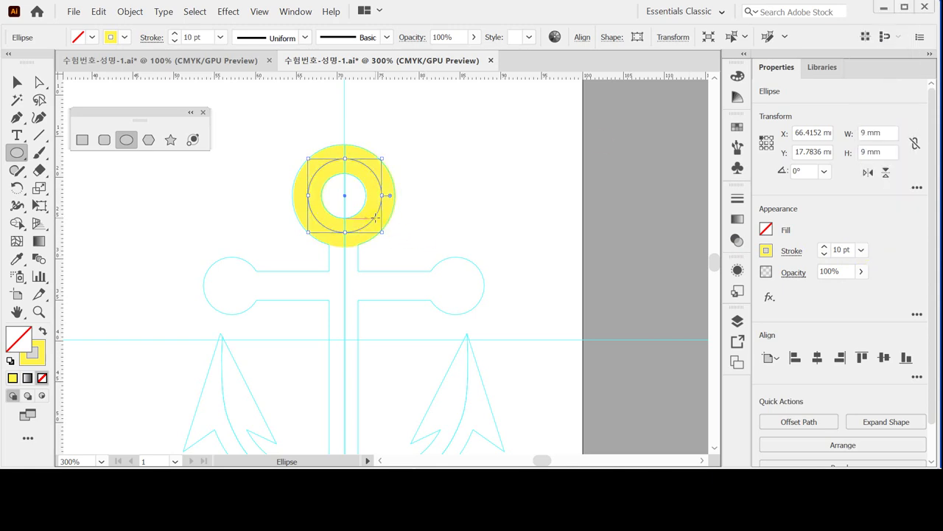
key(Left)
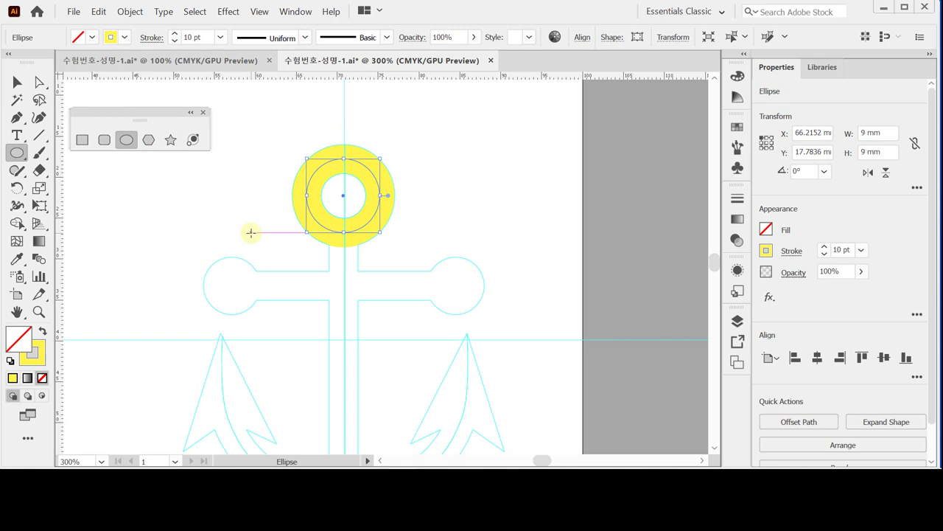
ctrl+click(455, 239)
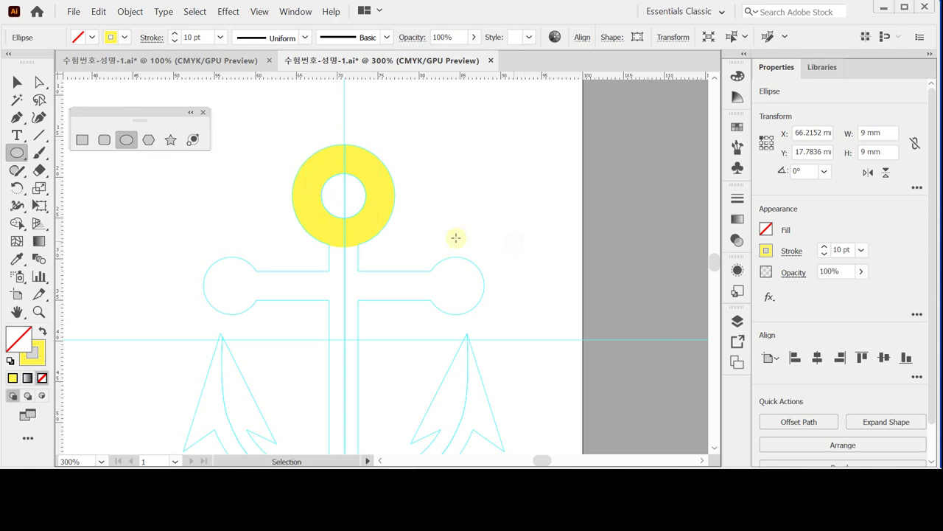
Draw a 34 mm line at 90° on the anchor's vertical centre guide, starting from the lower part of the ring.
drag(445, 211, 453, 143)
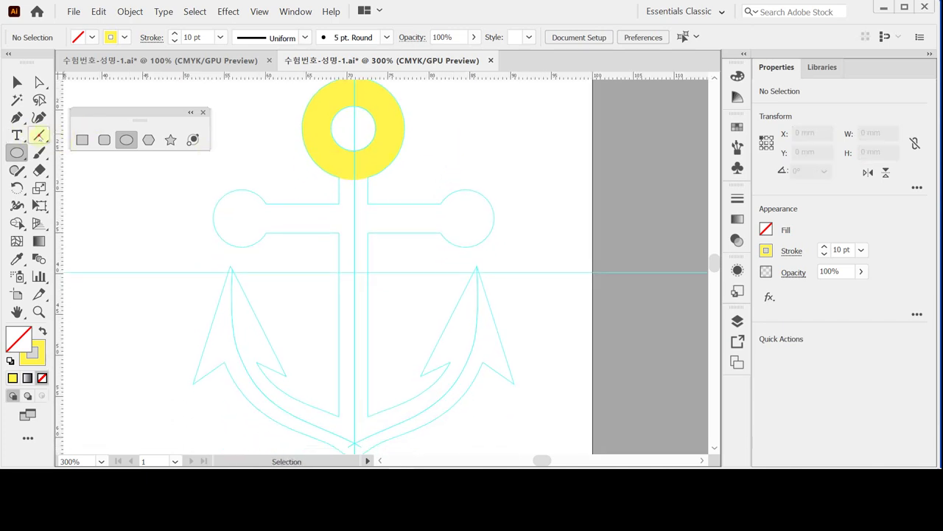
click(39, 136)
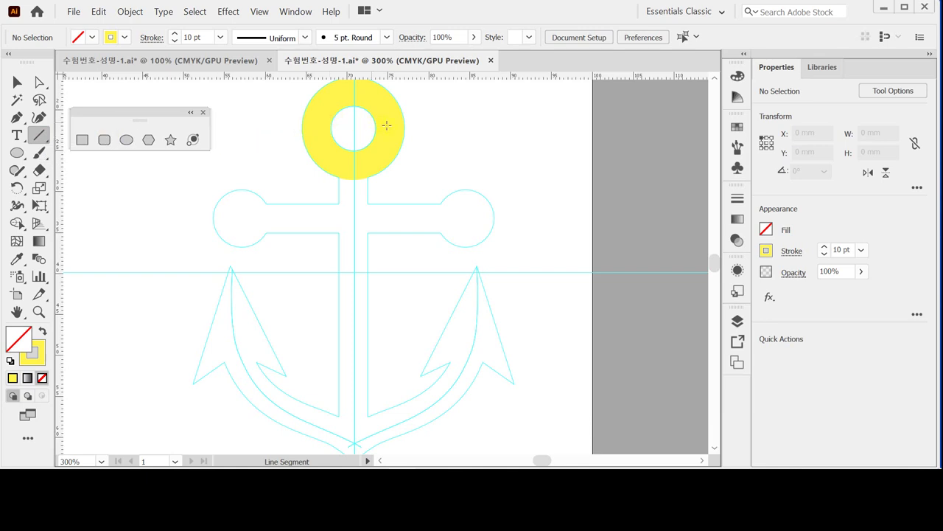
click(353, 167)
text(34)
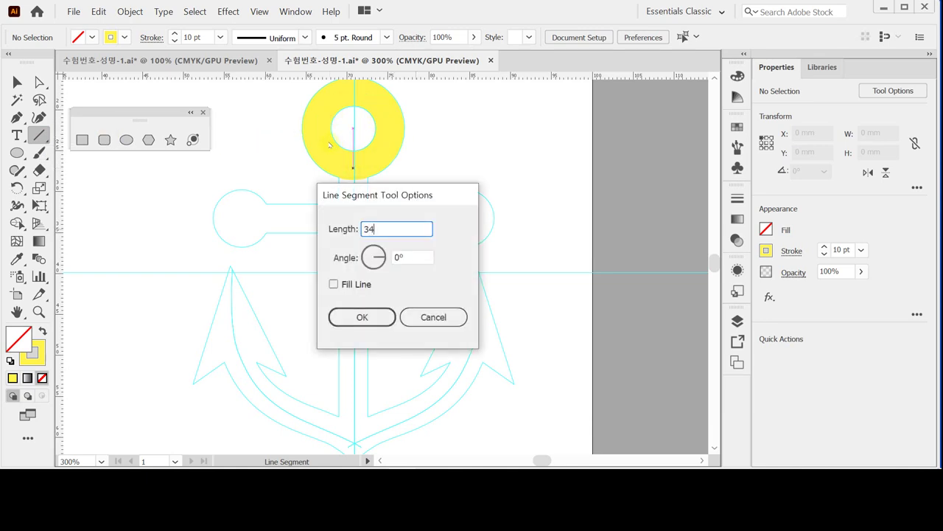
key(Tab)
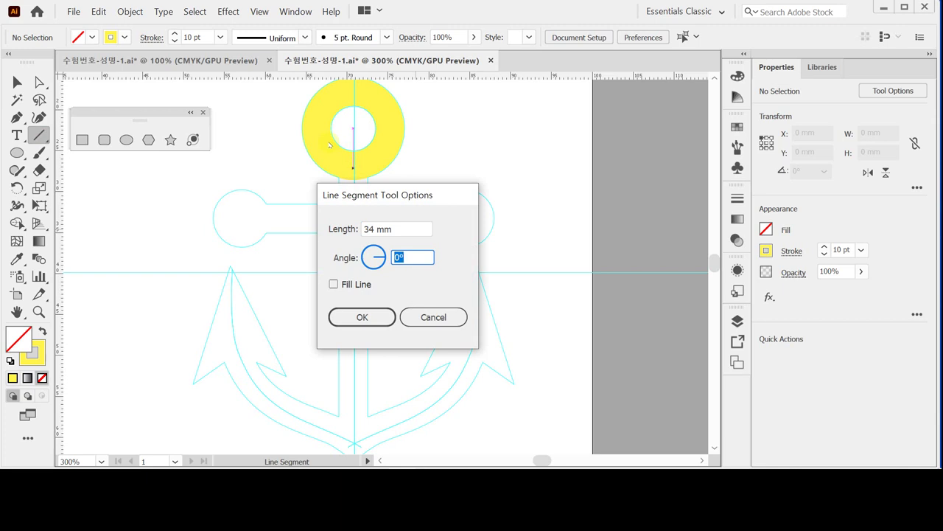
text(90)
key(Return)
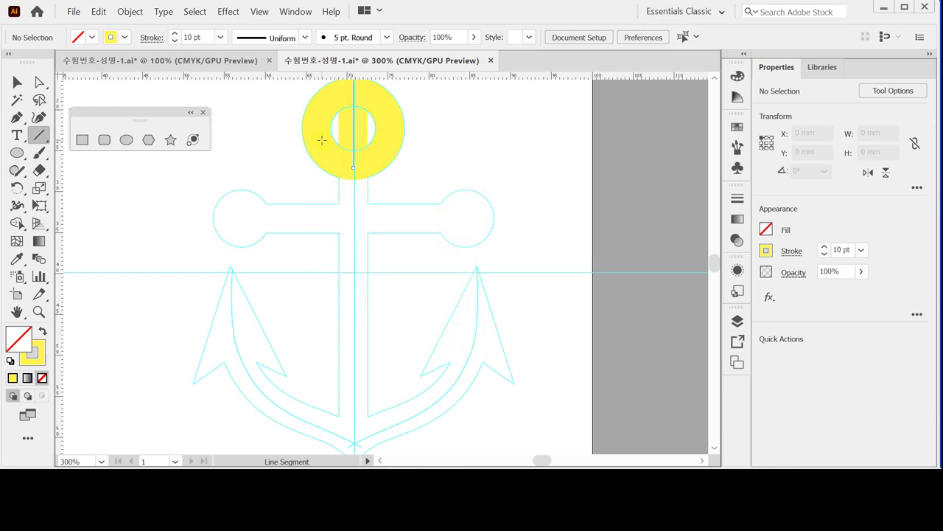
Move the vertical line down along the shank guides until its upper end lies inside the ring's hole.
key(ctrl)
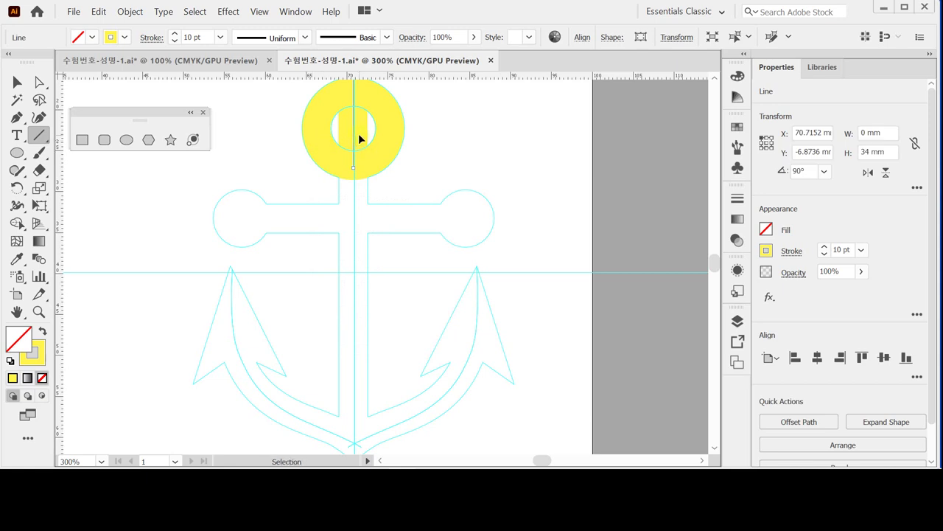
drag(421, 169, 346, 415)
click(457, 143)
scroll(354, 147, up, 3)
drag(367, 384, 311, 126)
key(Down)
key(Down)
key(Down)
key(Down)
key(Down)
key(Down)
key(Down)
key(Down)
key(Down)
key(Down)
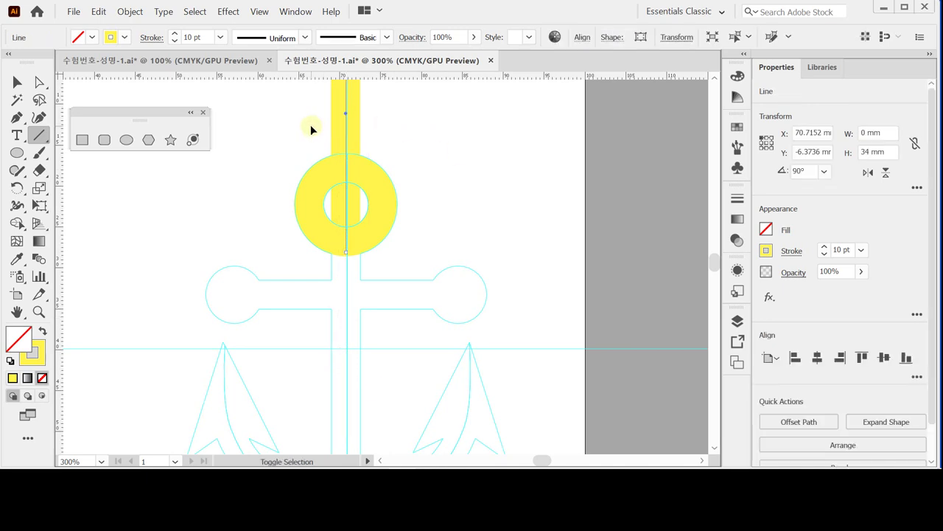
key(Down)
key(Down)
key(Down)
key(Down)
key(Down)
key(Down)
key(Down)
key(Down)
key(Down)
key(Down)
key(Down)
key(Down)
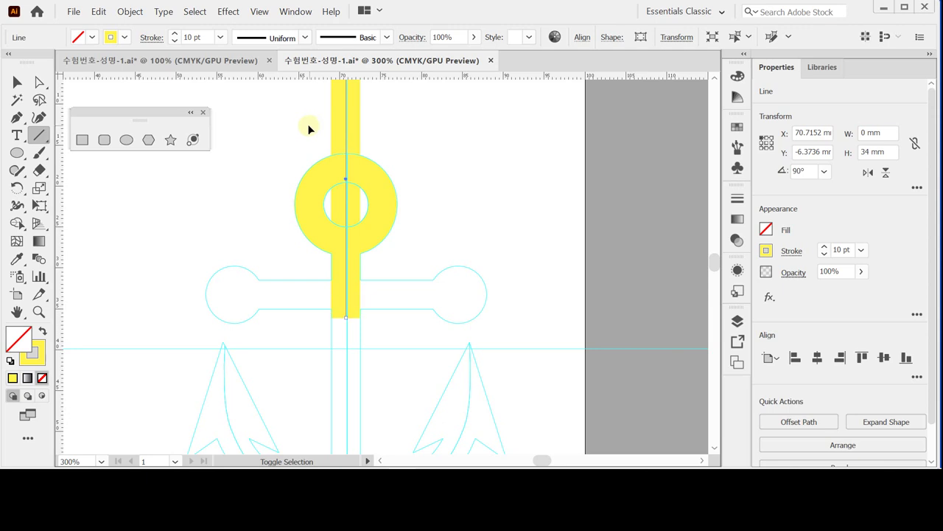
key(Down)
key(Down)
key(Down)
key(Down)
key(Down)
key(Down)
key(Down)
key(Down)
key(Down)
key(Down)
key(Down)
key(Down)
key(Down)
key(Down)
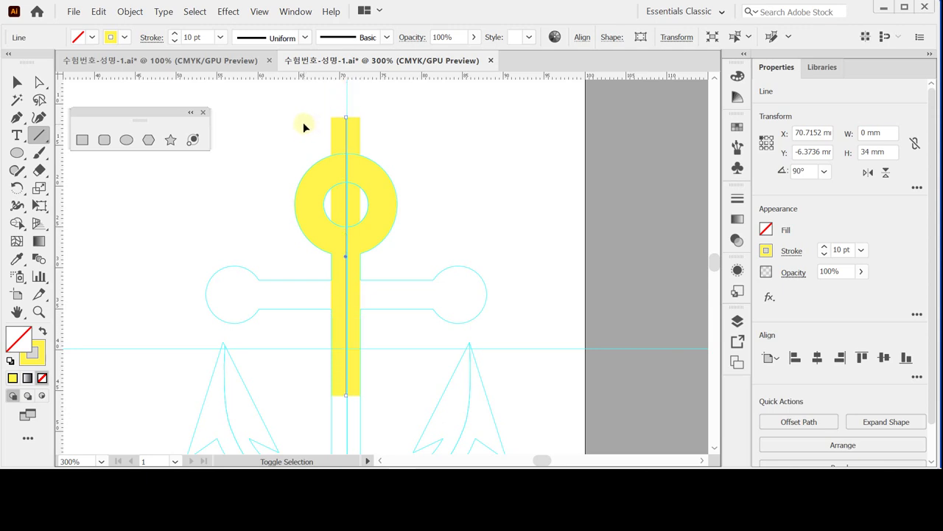
key(Down)
key(Down)
key(Down)
key(Down)
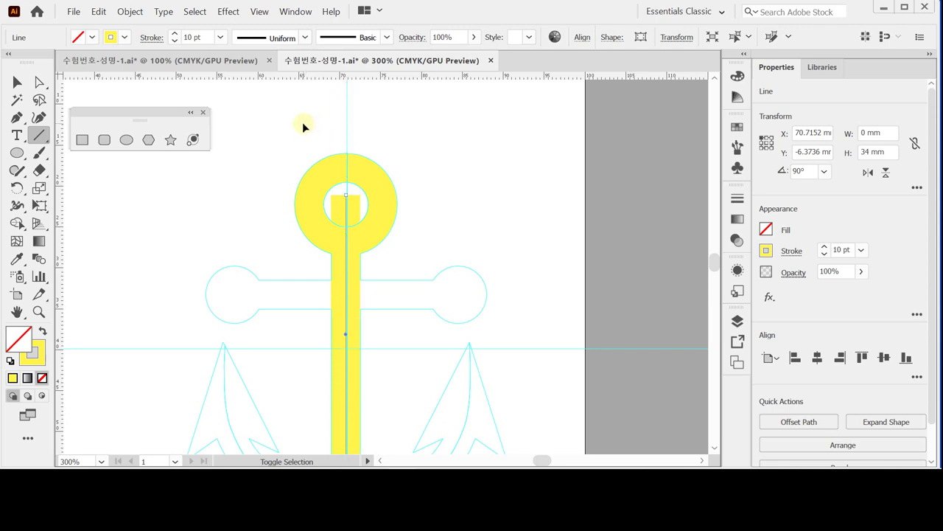
Nudge the shank line further down to Y about 27.58 mm, with its top within the ring band and its lower end near the anchor's tip.
scroll(315, 126, down, 1)
scroll(337, 145, down, 1)
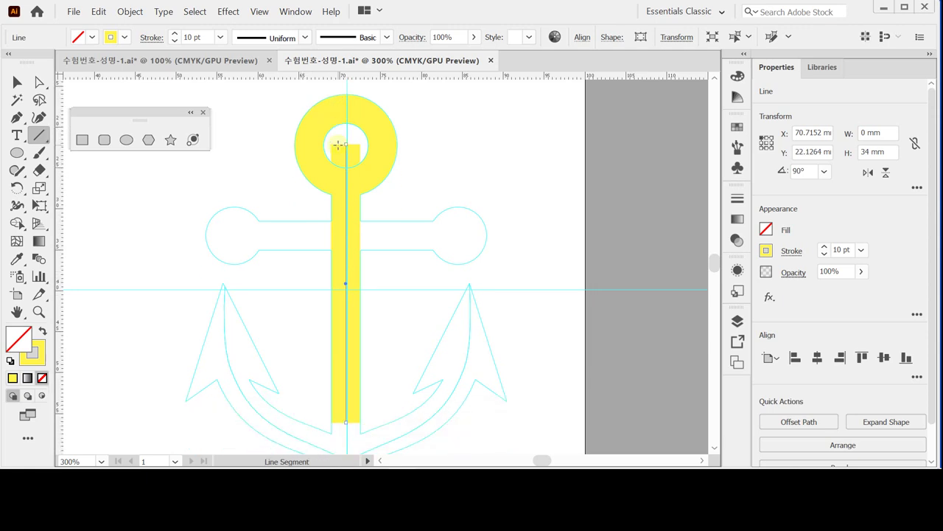
scroll(337, 145, down, 1)
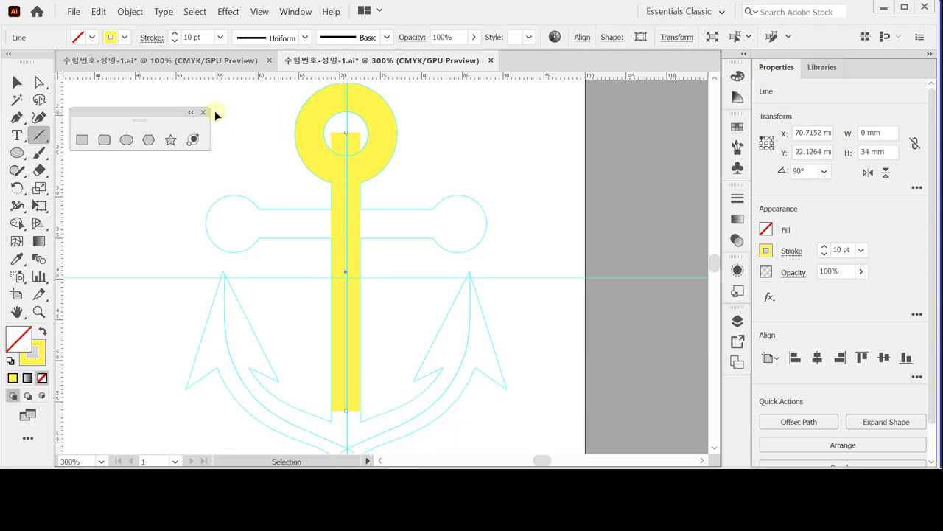
key(Down)
key(Down)
key(Down)
key(Down)
key(Down)
key(Down)
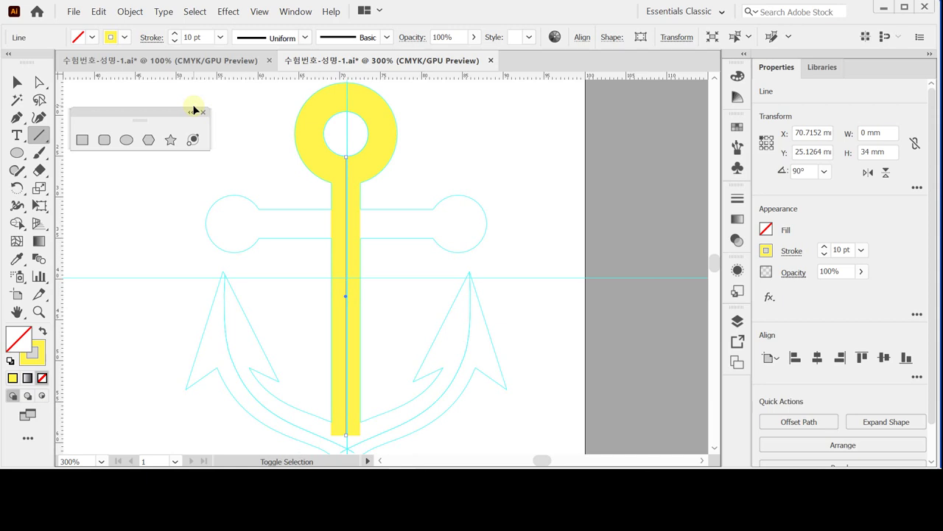
key(Down)
key(Down)
key(Down)
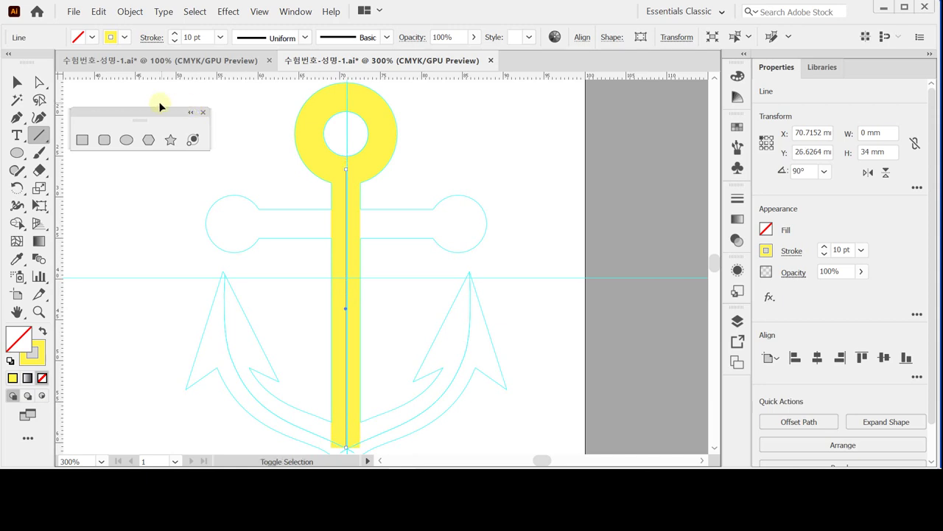
key(Down)
key(Down)
scroll(169, 93, down, 1)
scroll(295, 137, down, 1)
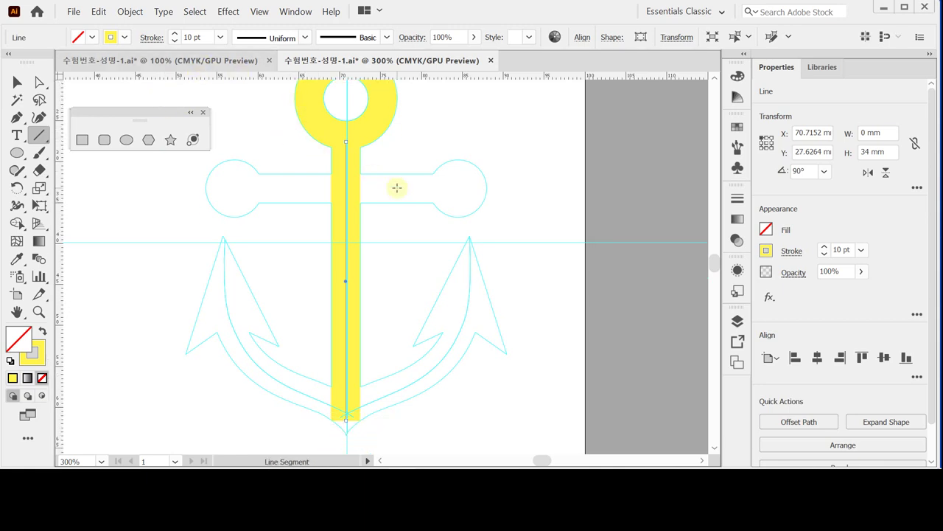
scroll(402, 191, down, 1)
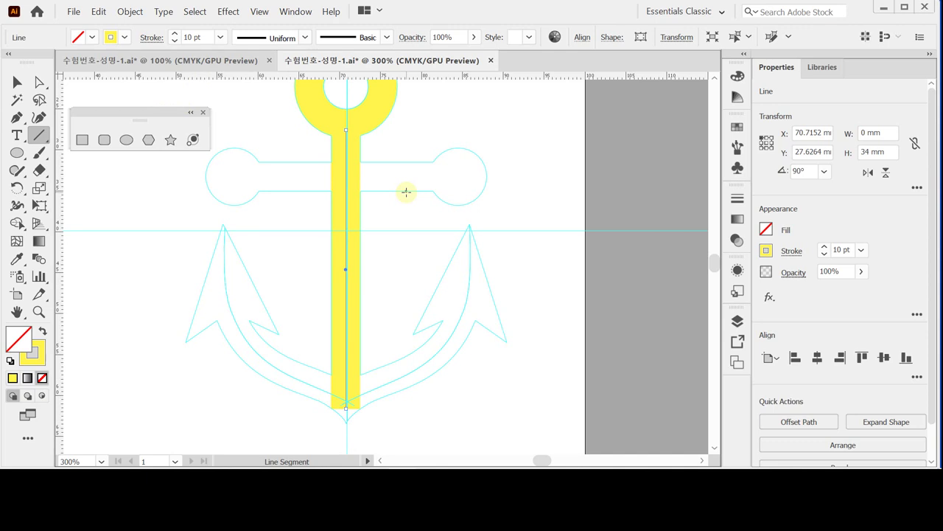
key(ctrl)
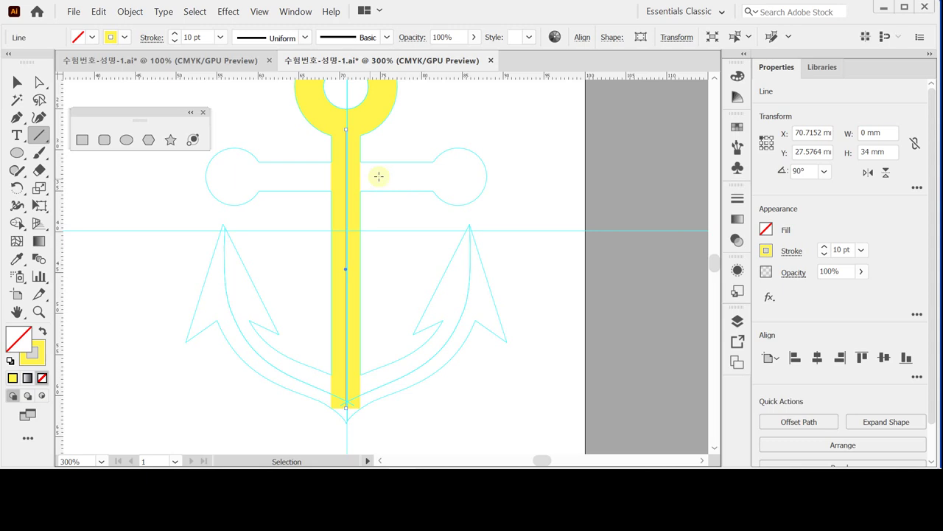
Save the document and draw a horizontal 10 pt line about 24 mm long along the anchor's crossbar guides.
key(ctrl+s)
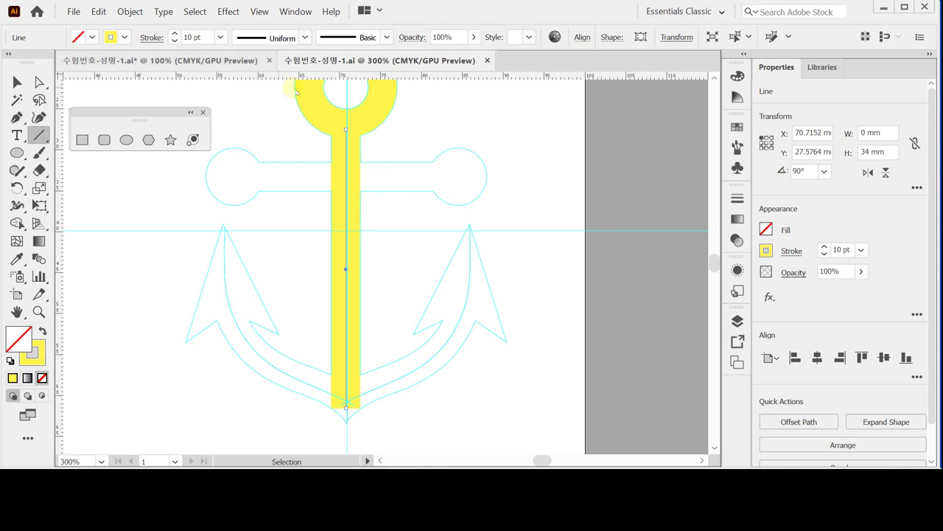
ctrl+click(509, 151)
drag(347, 130, 407, 130)
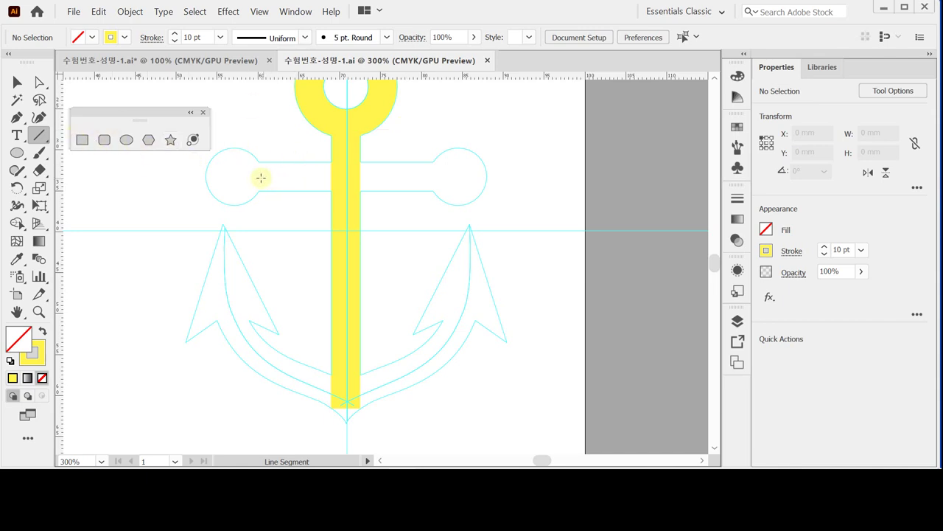
drag(250, 177, 439, 179)
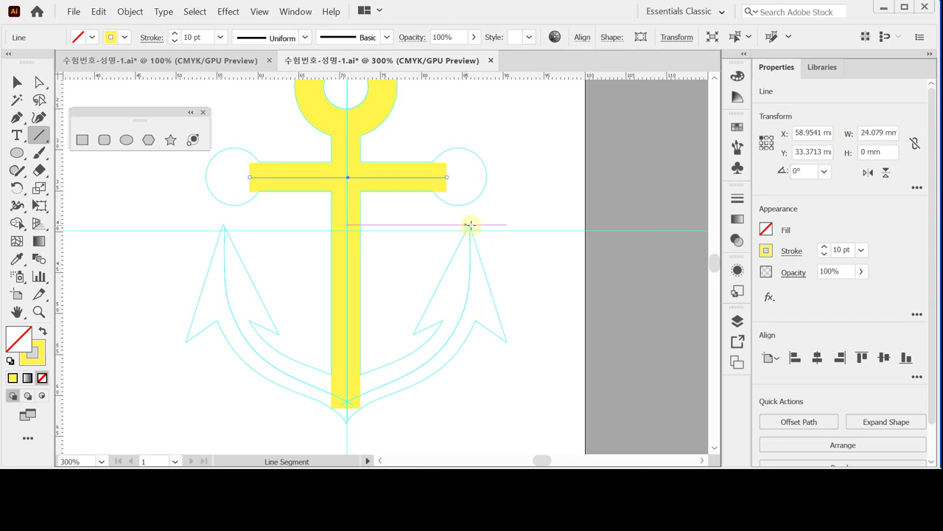
Draw a circle about 7 mm in diameter over the crossbar's left ball guide and swap its yellow stroke to a fill.
ctrl+click(184, 213)
click(126, 139)
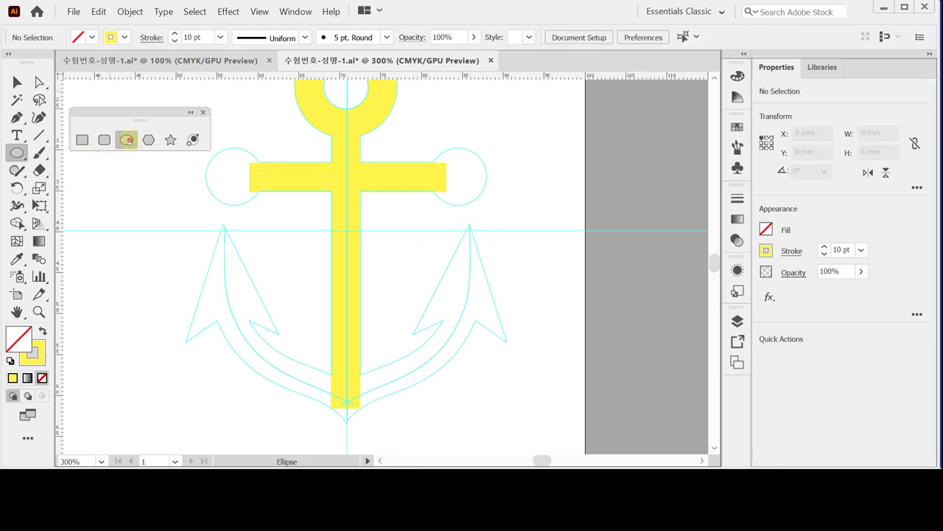
drag(233, 177, 261, 206)
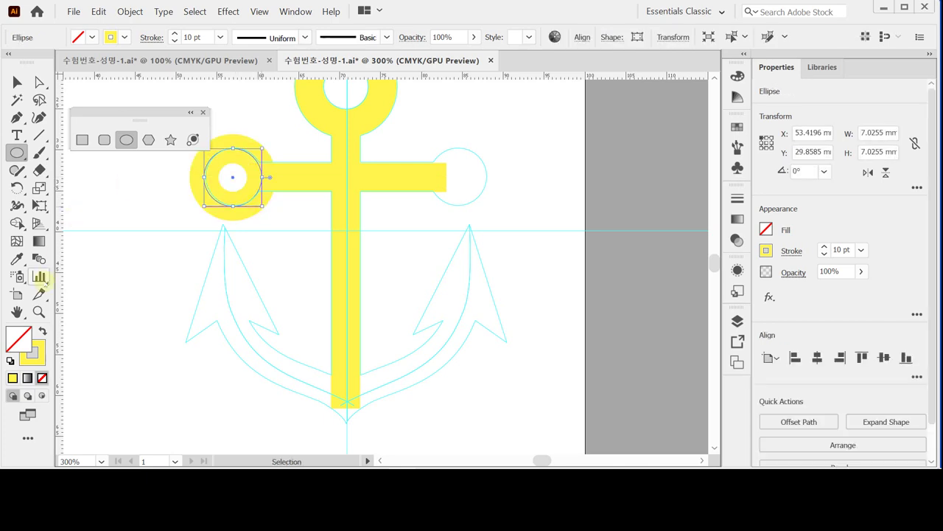
click(44, 332)
Align the left ball circle and the crossbar line on their vertical centres.
click(17, 83)
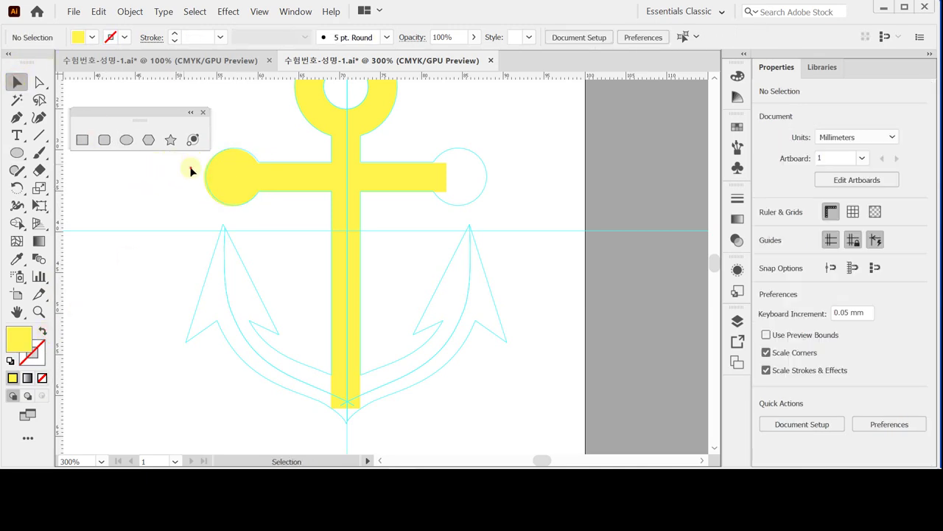
drag(188, 168, 285, 196)
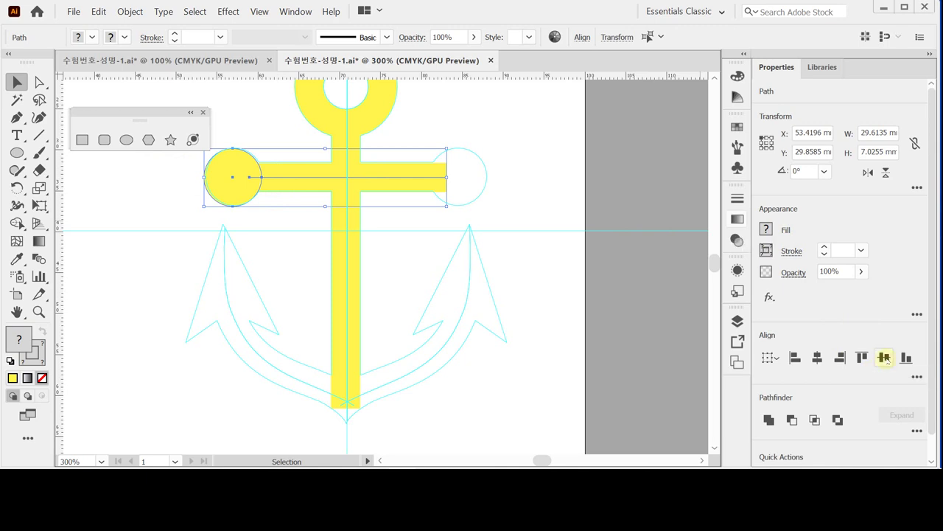
click(526, 108)
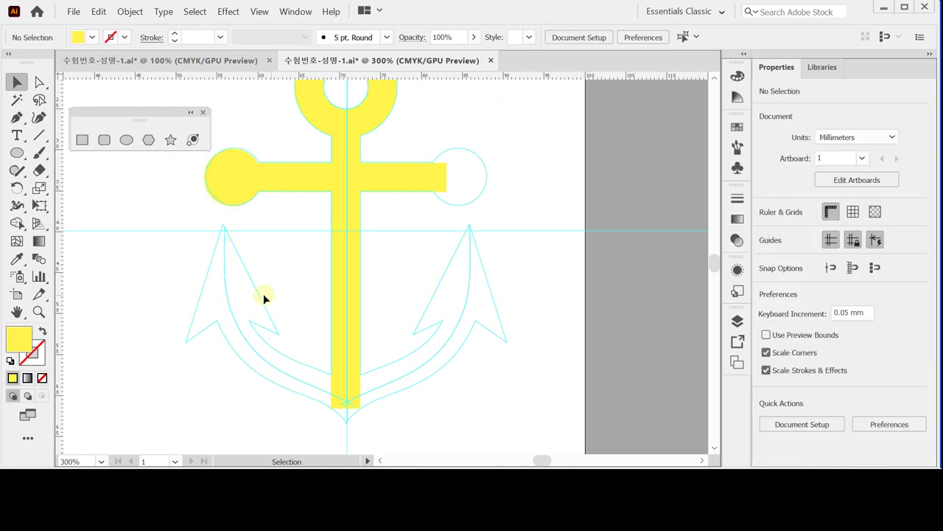
Trace the left arm's centre guide with the Pen tool from the fluke tip to the shank's foot and swap its yellow fill to the stroke.
scroll(362, 280, down, 2)
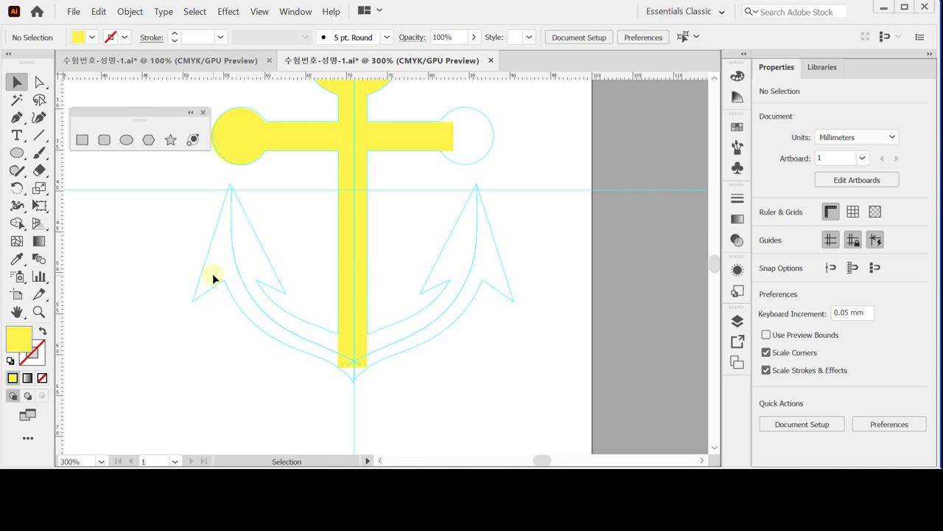
click(16, 117)
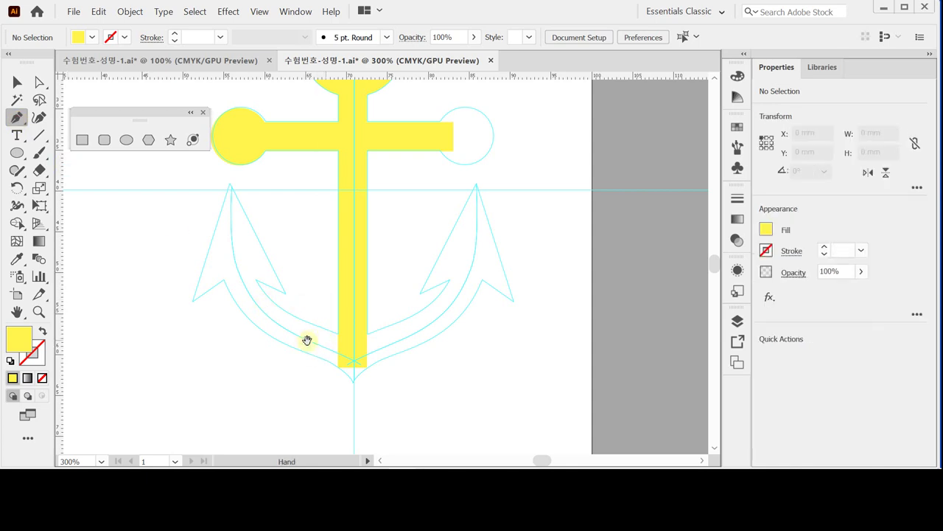
drag(333, 286, 331, 280)
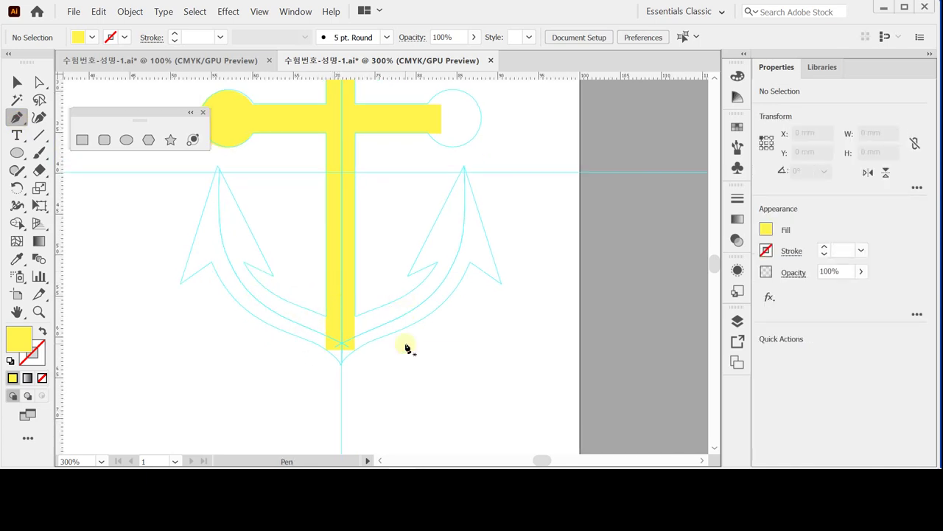
click(217, 168)
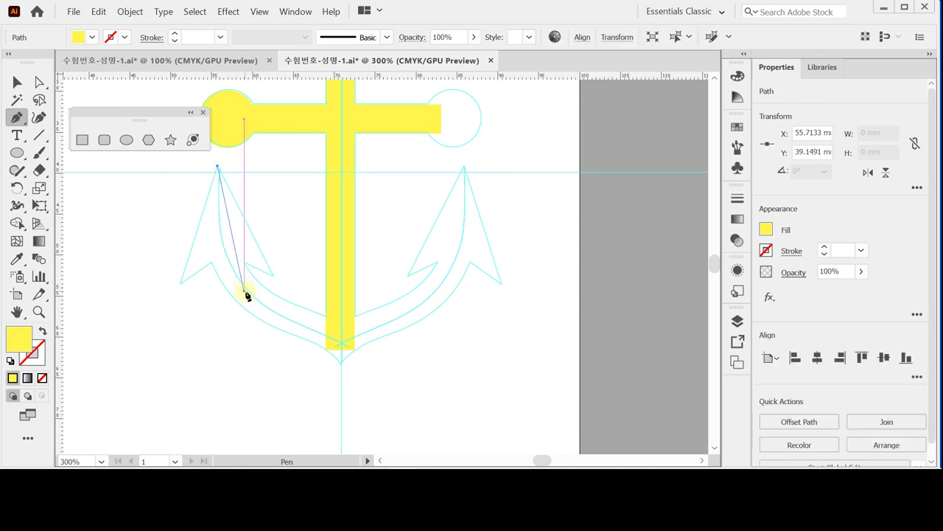
drag(250, 291, 291, 328)
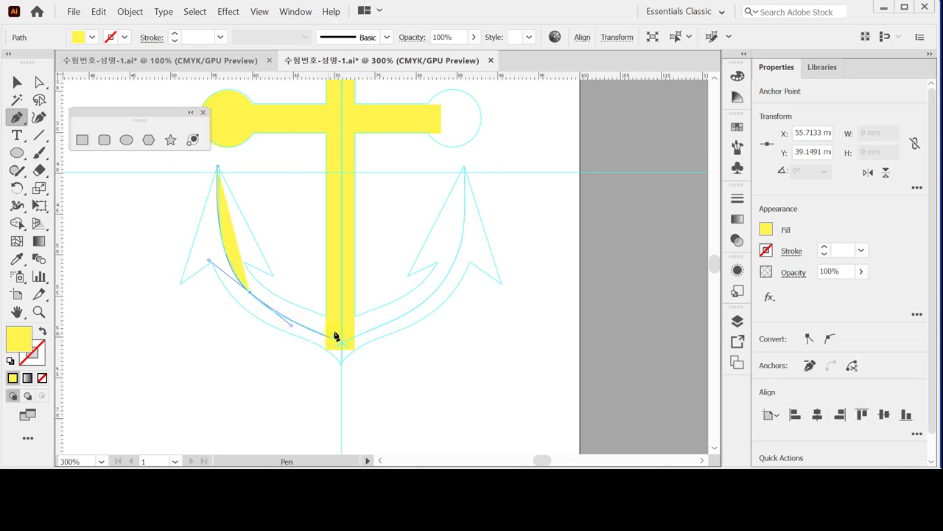
click(339, 343)
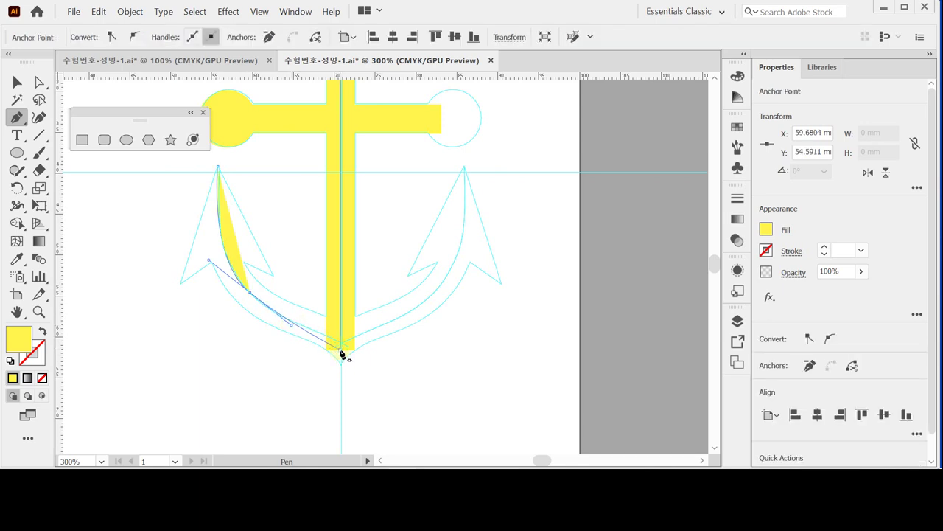
drag(343, 362, 345, 366)
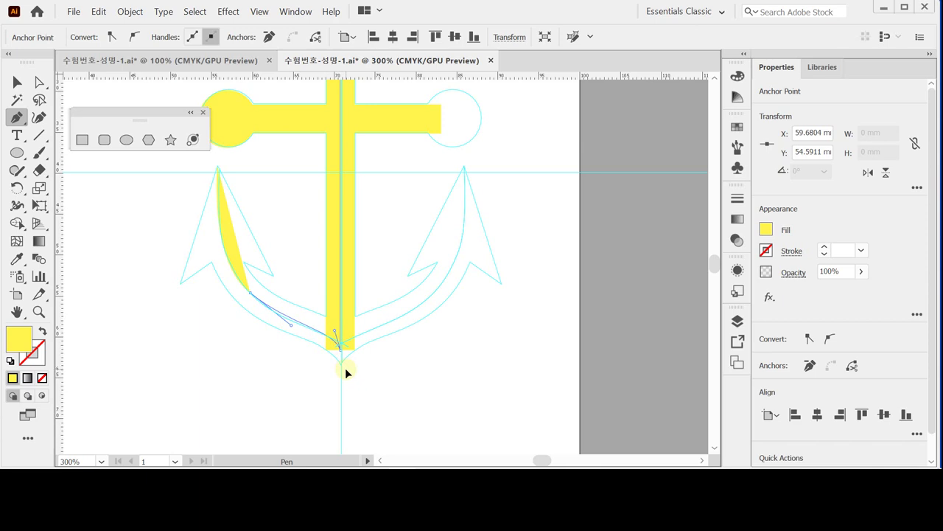
key(shift+x)
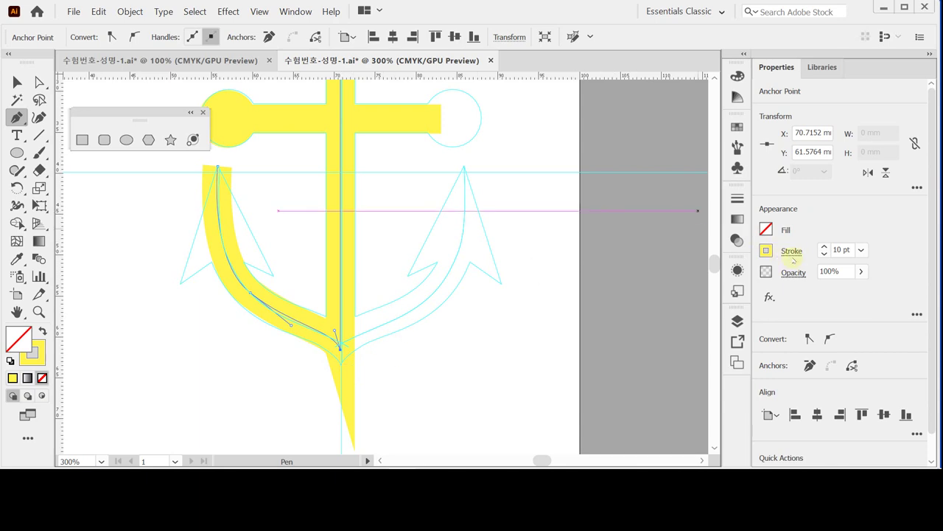
Try a miter limit of 4 on the left arm's stroke and check the setting in the stroke options.
click(793, 253)
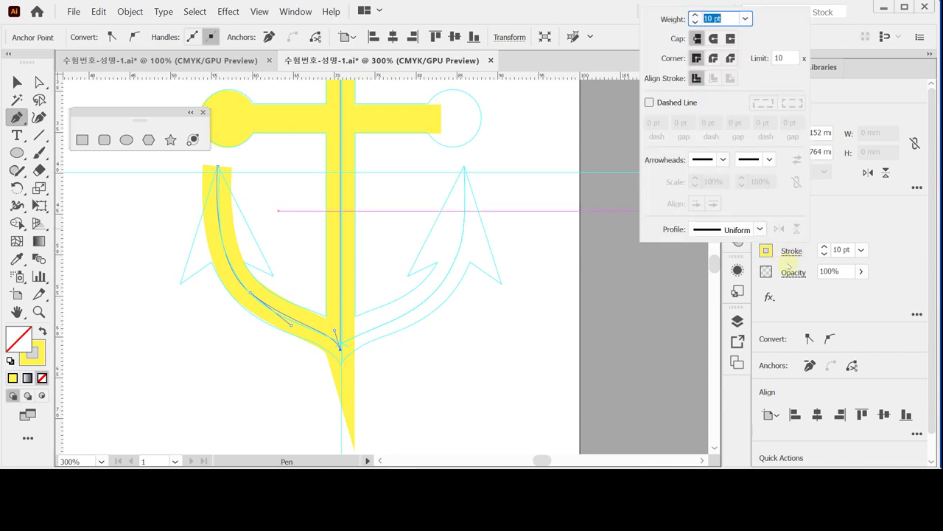
click(786, 57)
text(4)
key(Return)
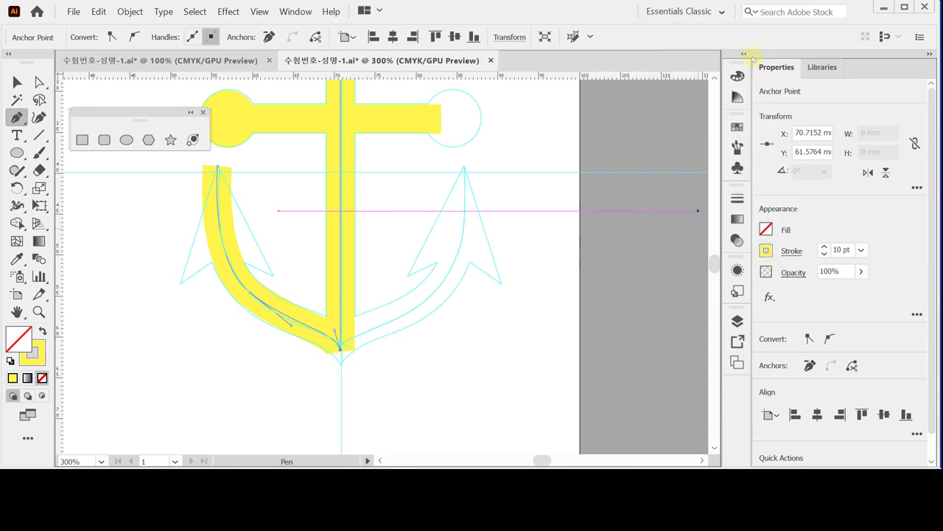
click(789, 255)
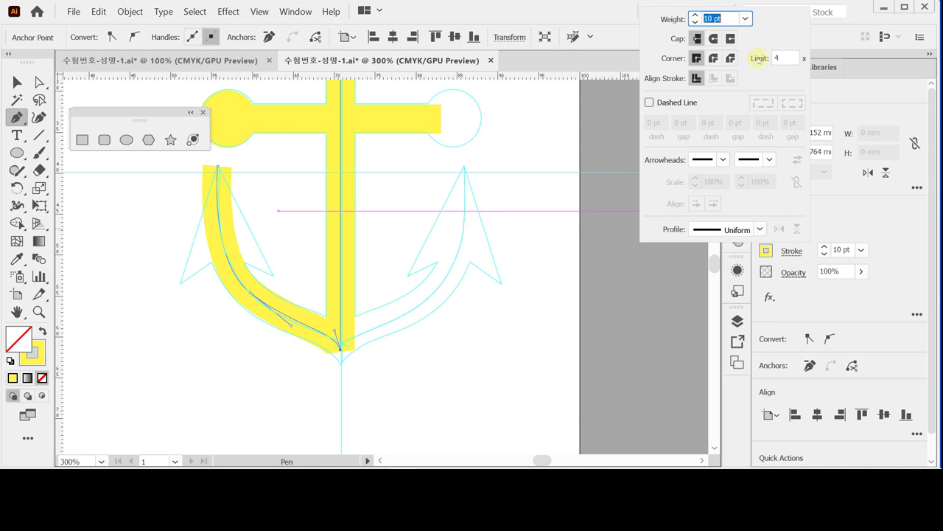
click(922, 90)
click(545, 271)
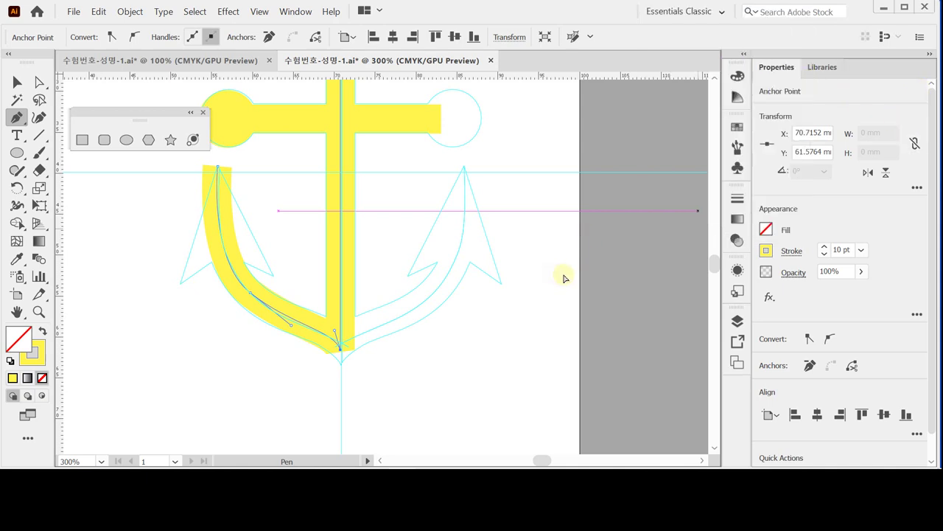
Undo the miter limit change and the left arm's drawing, and redo back to the yellow-stroked arm.
key(ctrl+z)
key(ctrl+z)
key(ctrl+z)
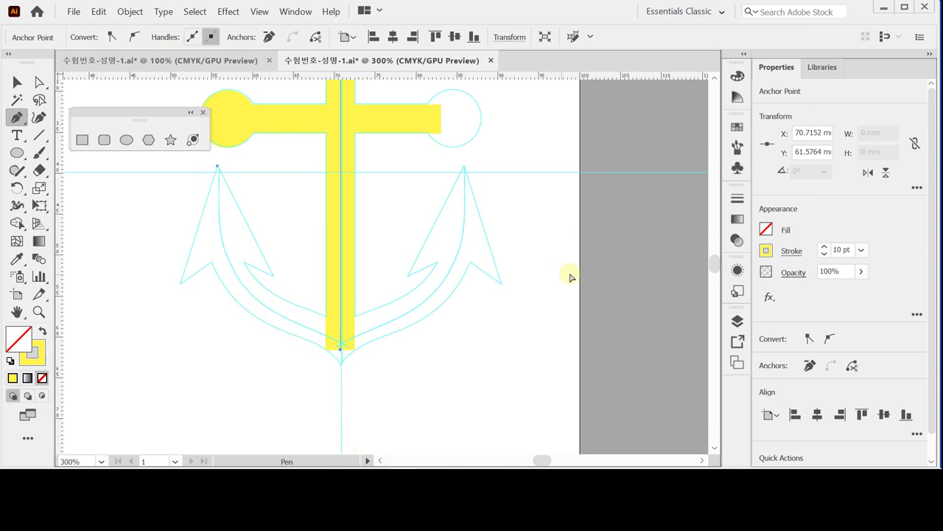
key(ctrl+z)
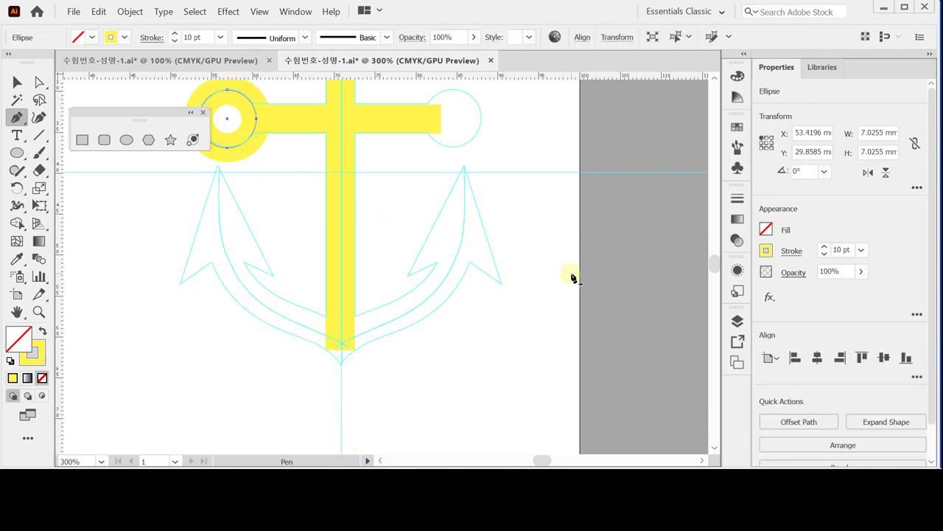
key(ctrl)
key(ctrl+z)
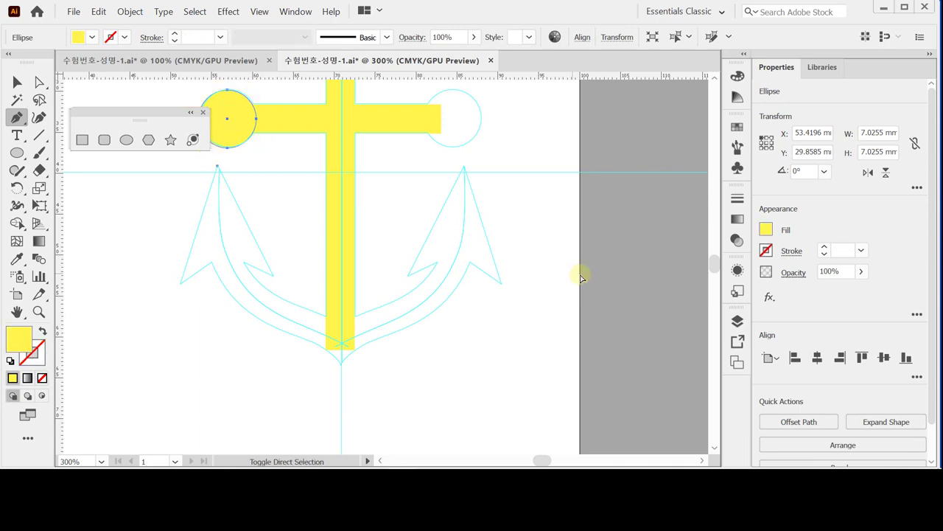
key(ctrl+z)
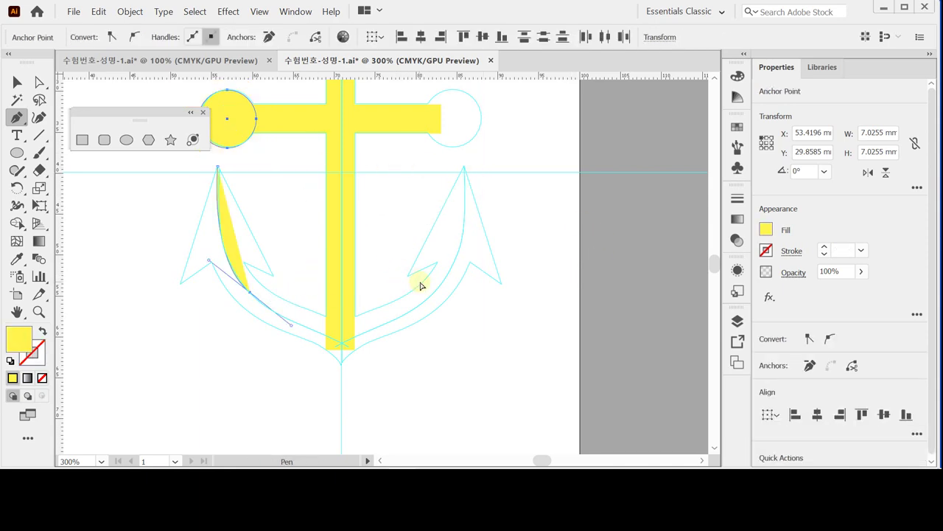
key(ctrl+shift+z)
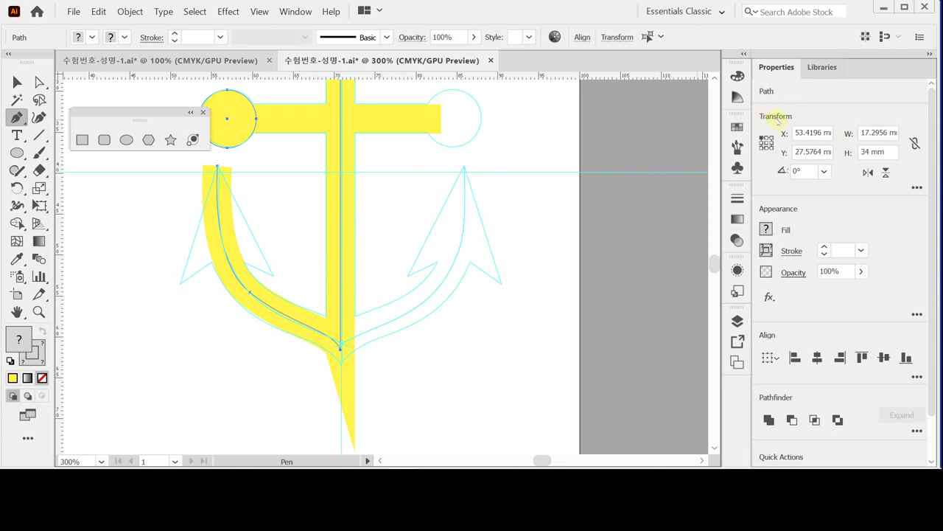
Select only the left arm path and set its stroke's miter limit to 7.
click(788, 252)
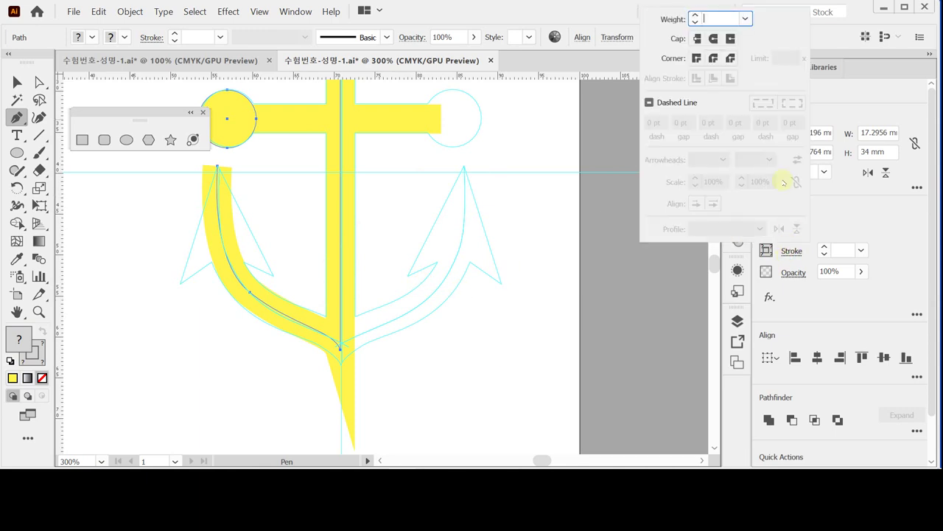
ctrl+click(341, 351)
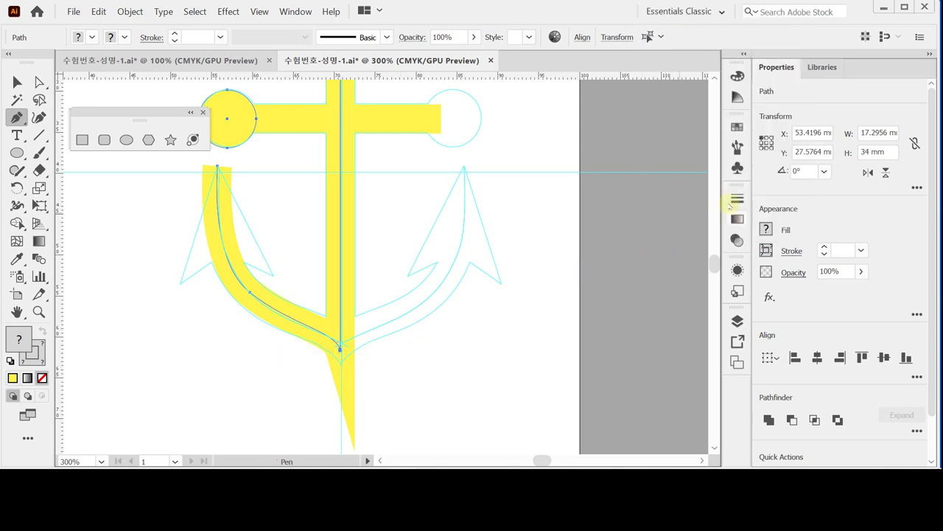
drag(194, 345, 289, 252)
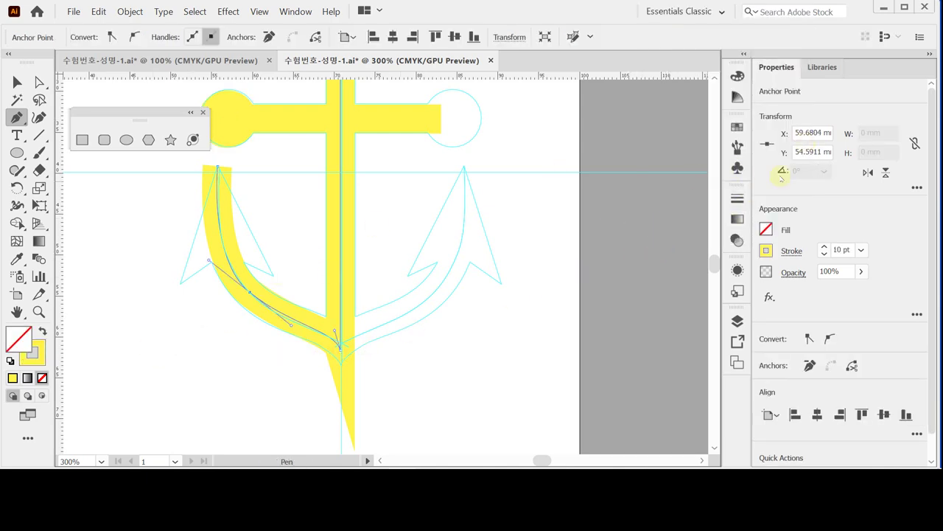
click(793, 252)
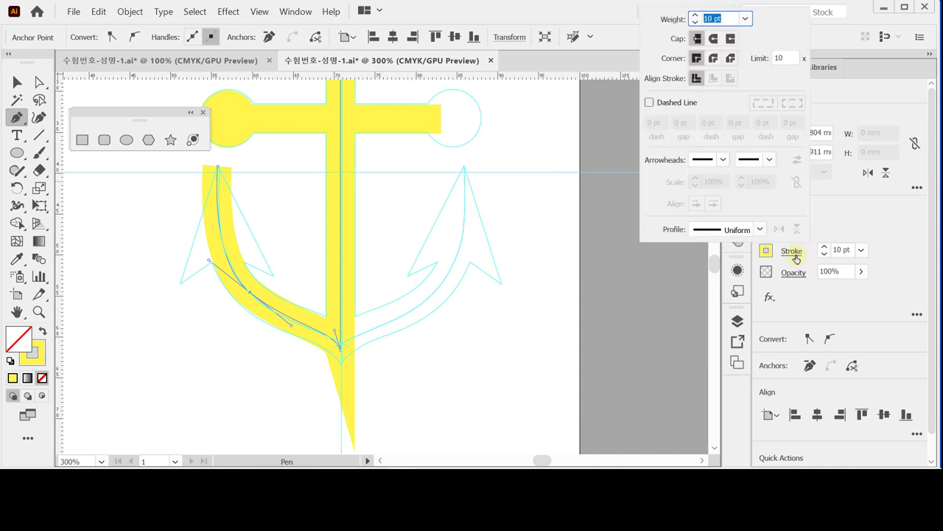
click(761, 59)
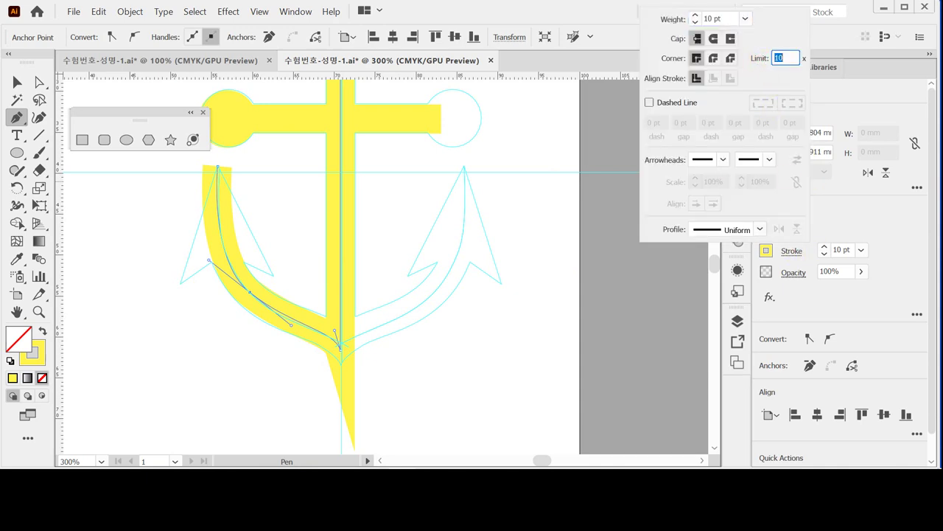
key(Escape)
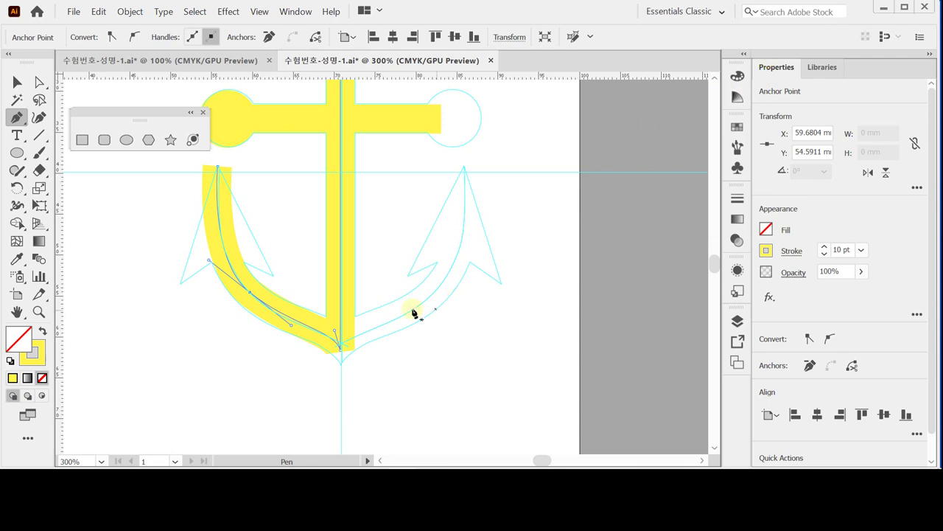
Nudge the arm path's lower end point vertically to Y about 61.48 mm and open the stroke options.
ctrl+click(342, 349)
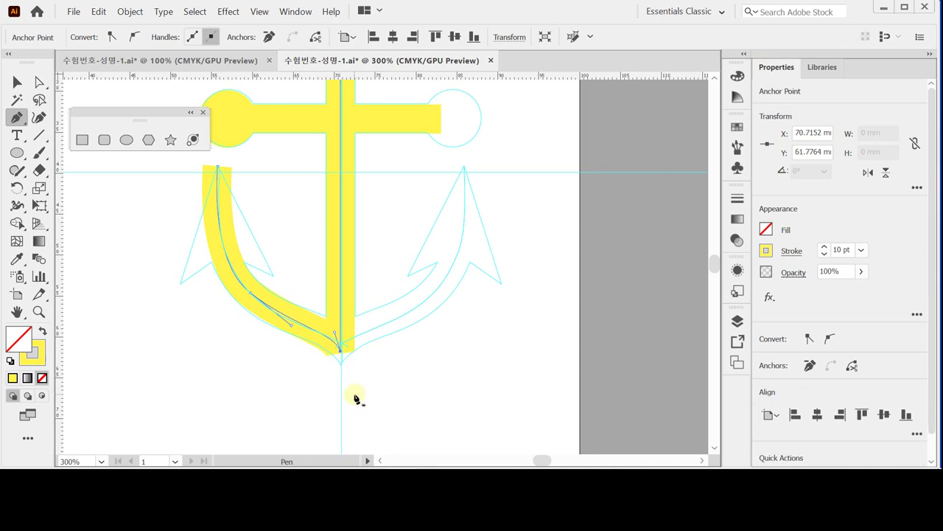
key(Down)
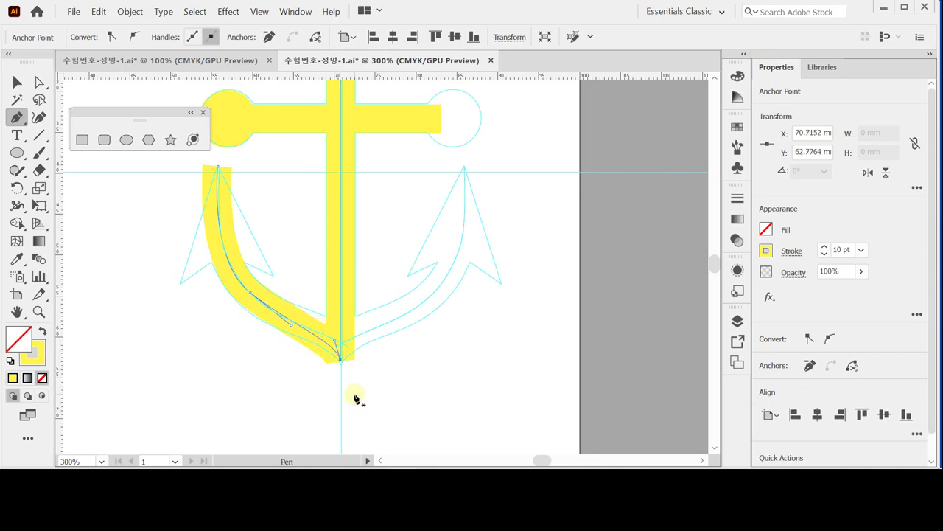
key(Up)
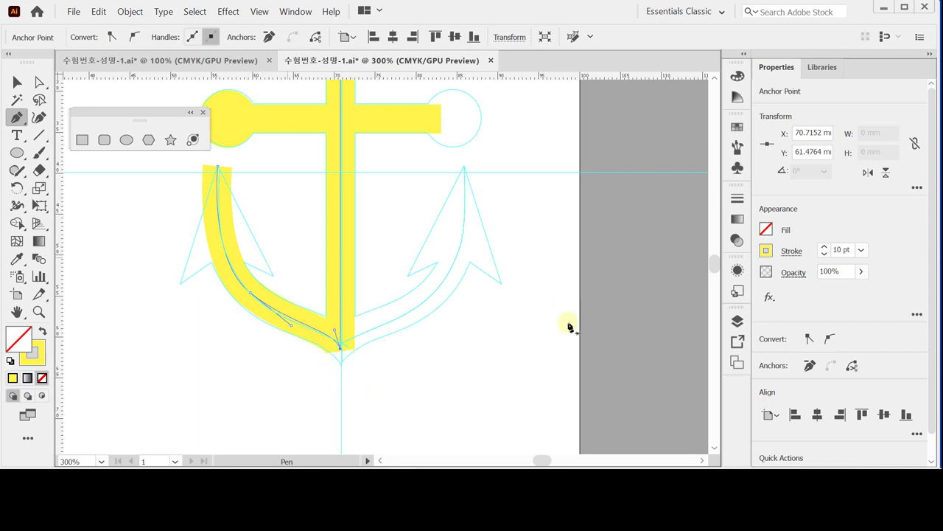
click(791, 252)
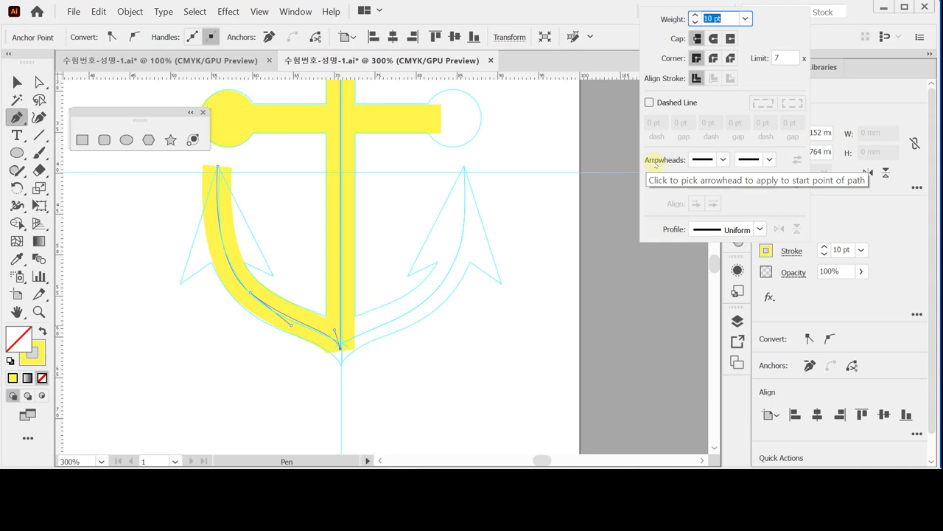
Add a notched arrowhead to the start point of the left arm's stroke and set its scale to 40%.
click(724, 160)
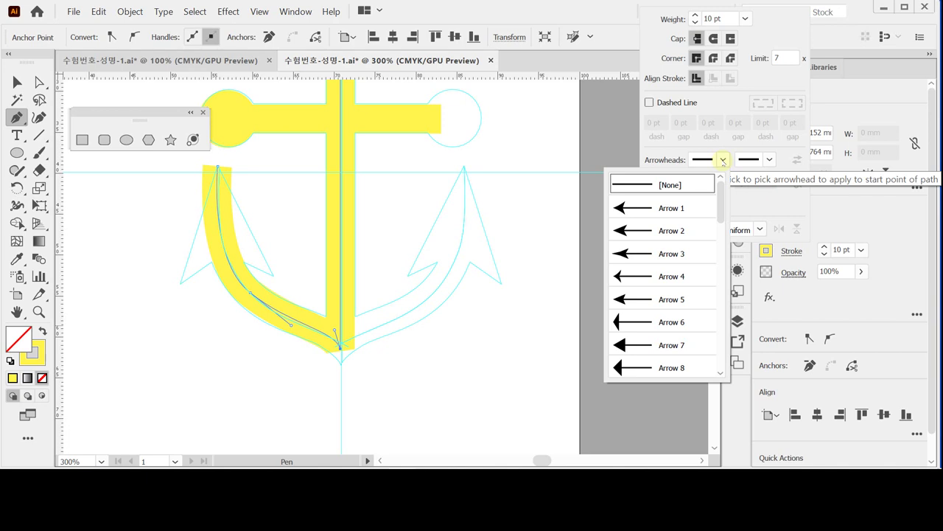
click(646, 212)
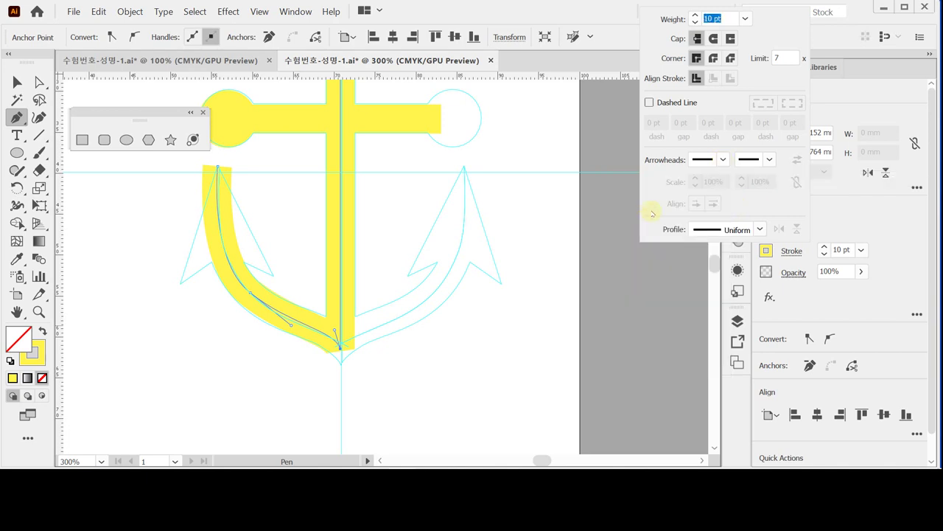
scroll(722, 159, down, 1)
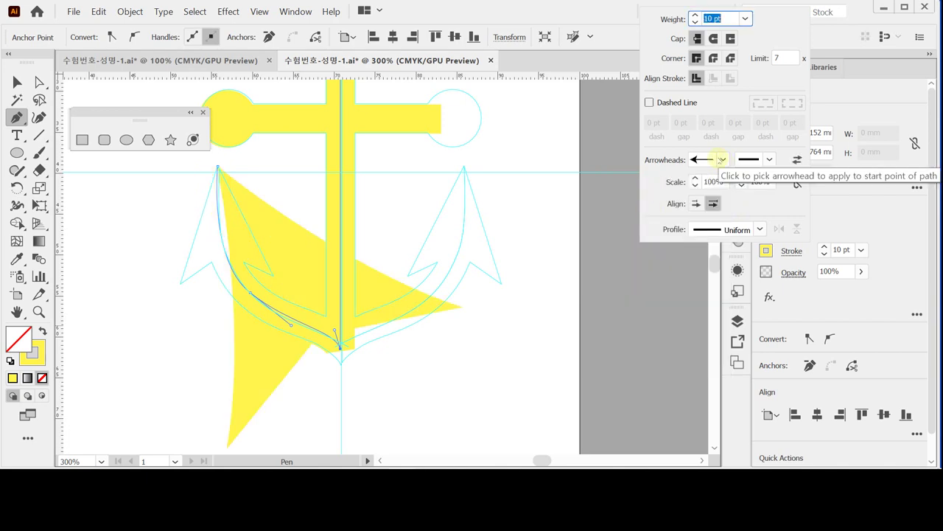
click(723, 159)
click(670, 209)
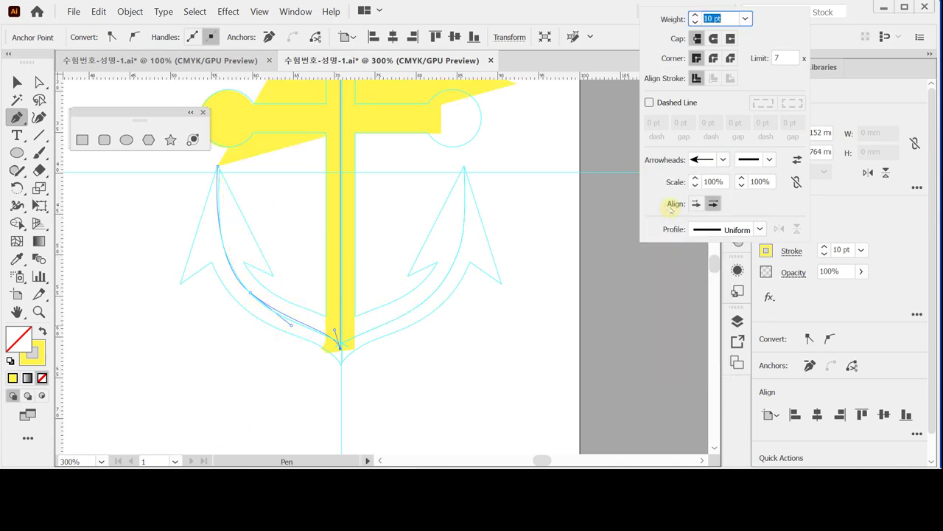
key(ctrl)
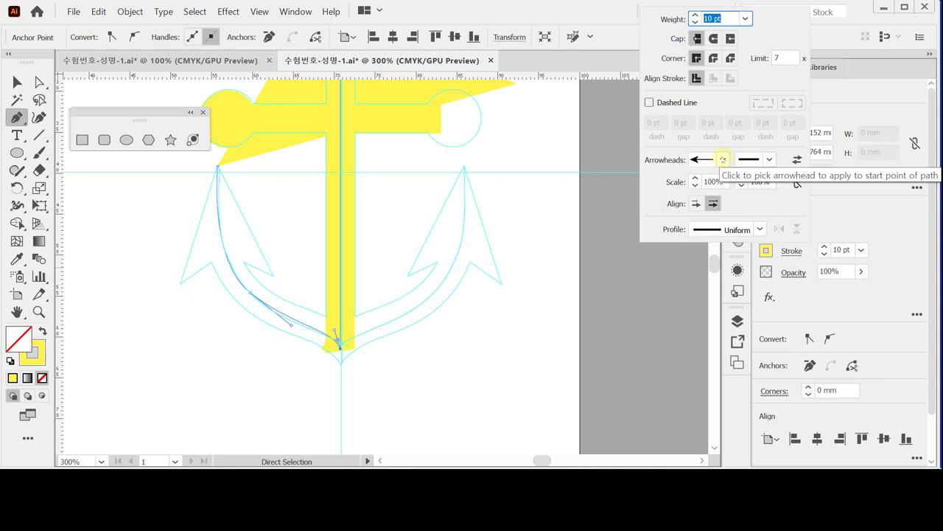
click(676, 182)
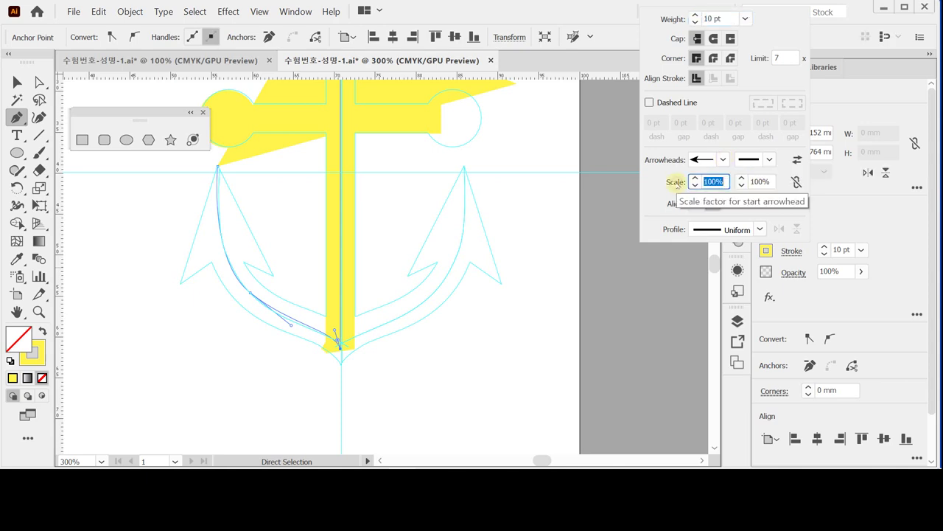
text(40)
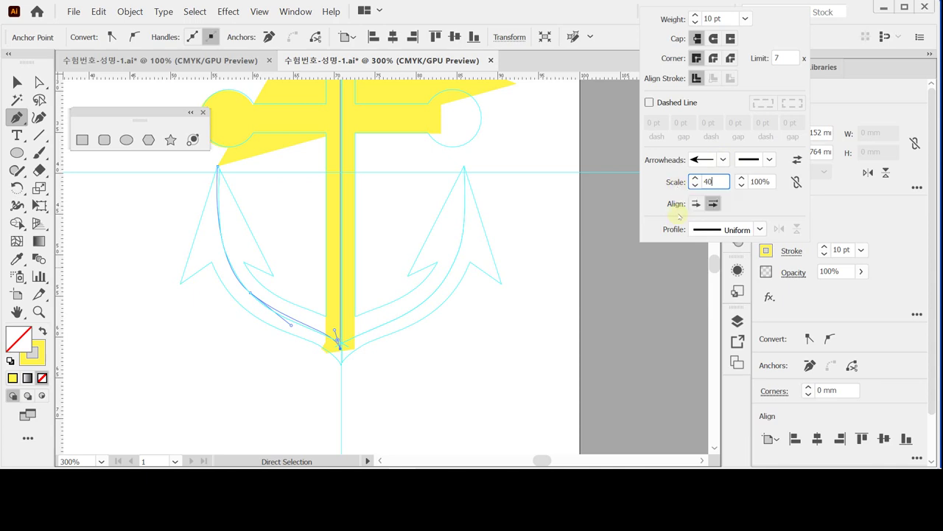
key(Return)
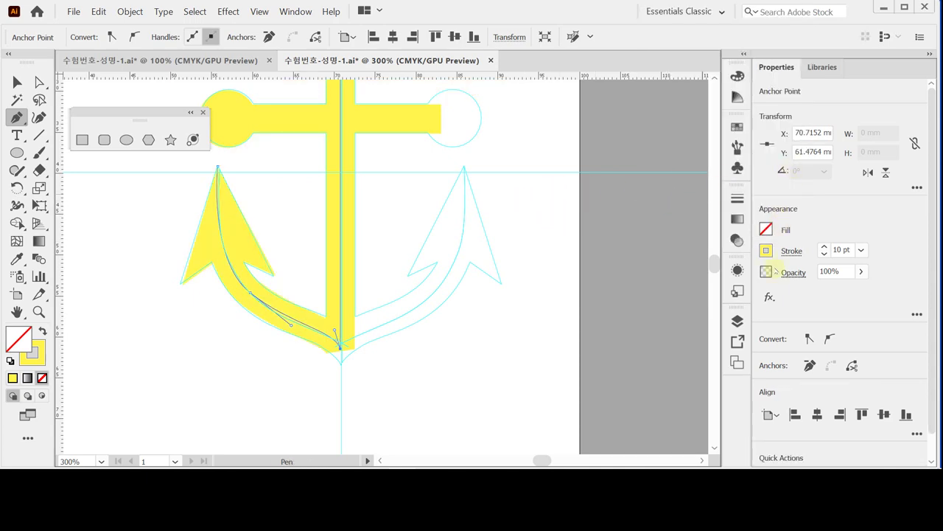
Review the start and end arrowhead choices and the scale setting in the left arm's stroke options.
click(787, 251)
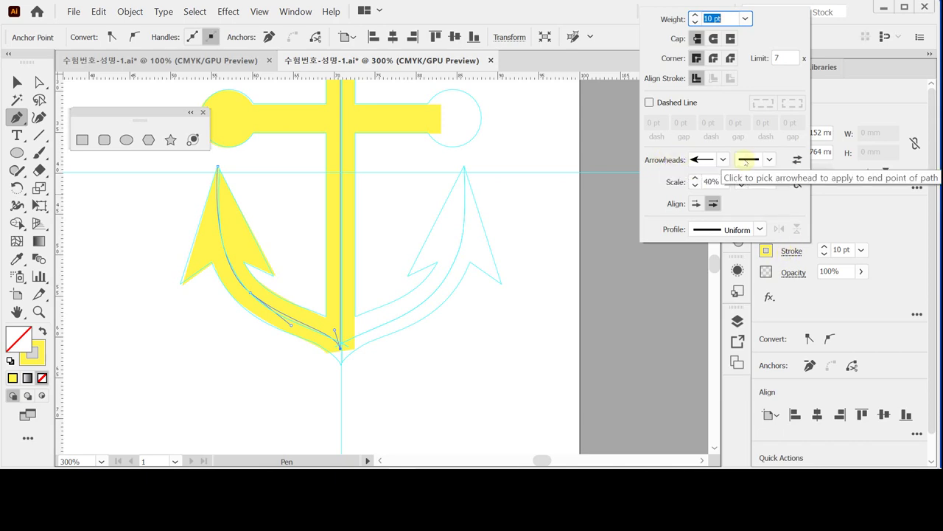
ctrl+click(218, 168)
click(769, 159)
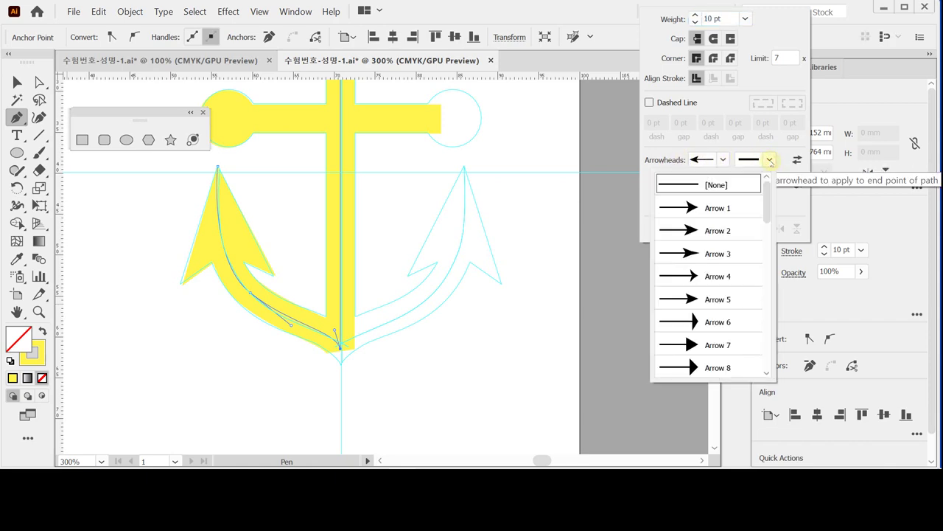
click(771, 160)
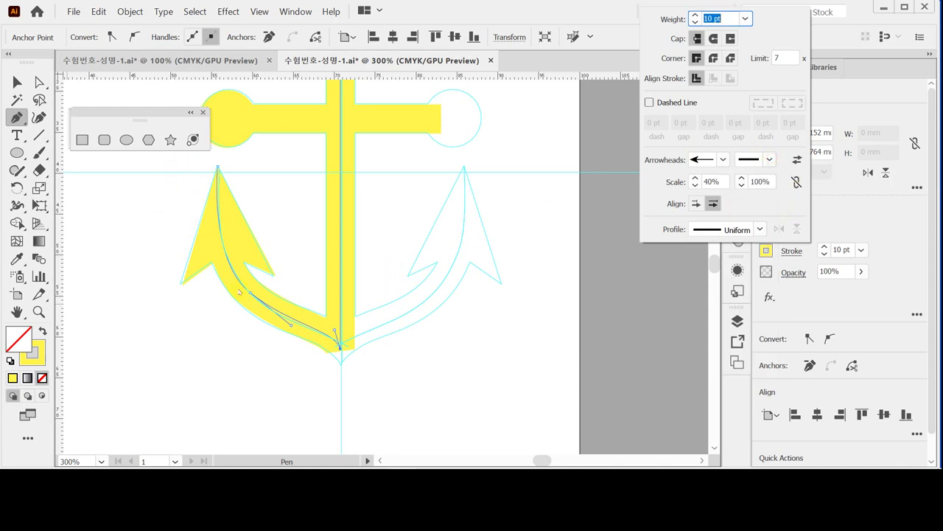
key(ctrl)
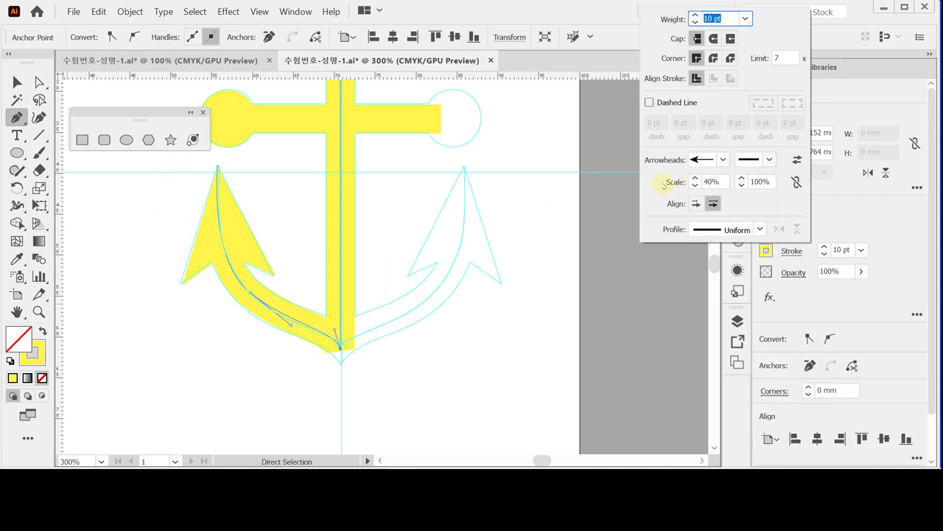
click(671, 183)
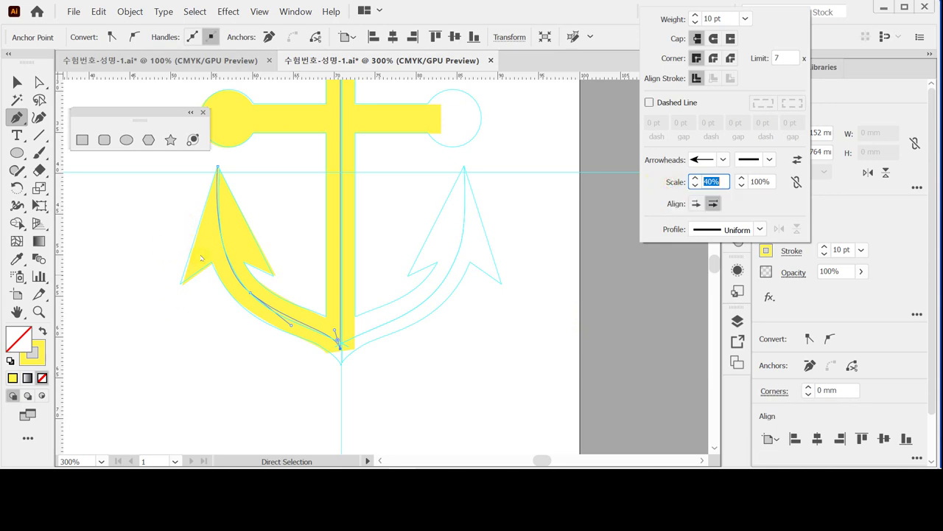
click(653, 181)
Select the crossbar's left end circle and the left arm, and reflect a copy vertically about the anchor's centre line.
click(17, 82)
drag(179, 263, 232, 301)
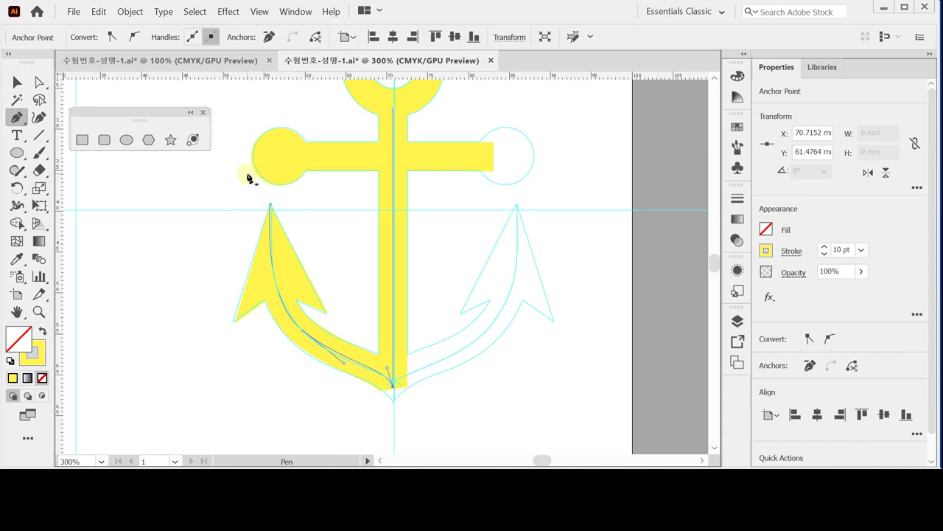
key(v)
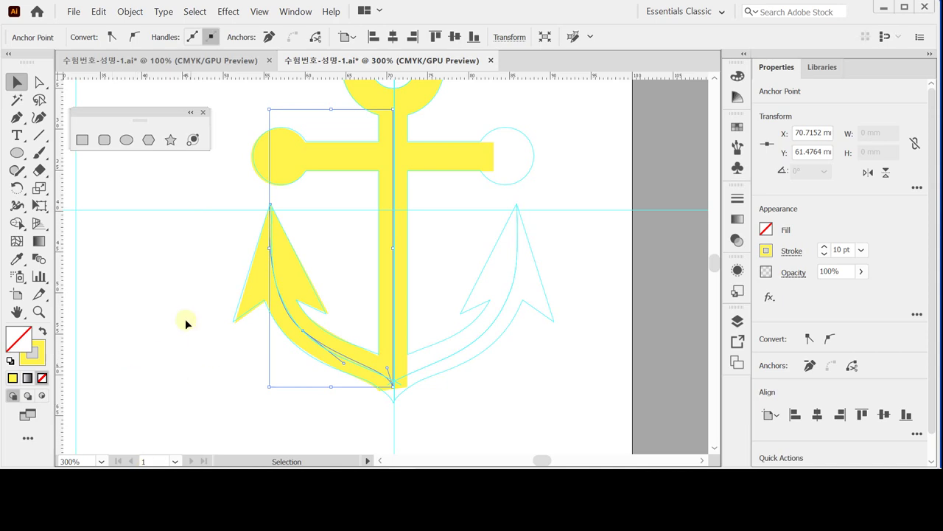
click(257, 164)
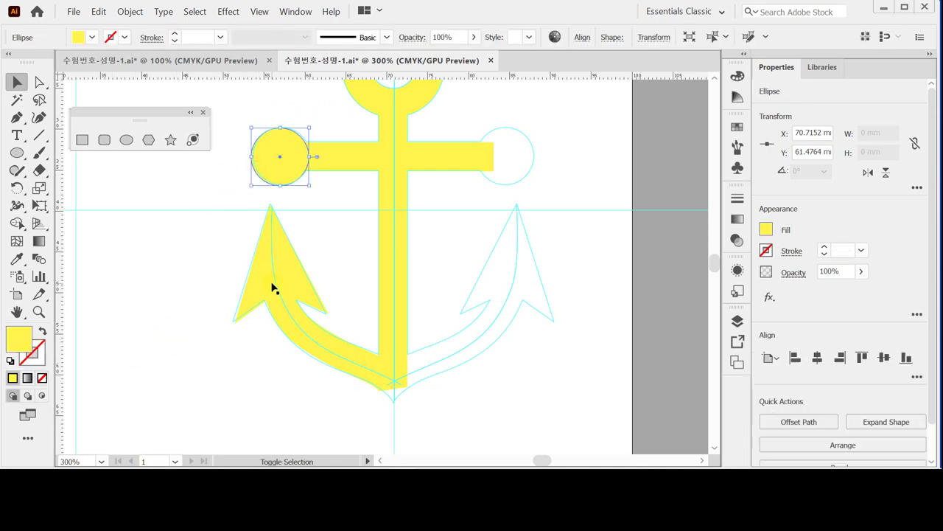
shift+click(270, 281)
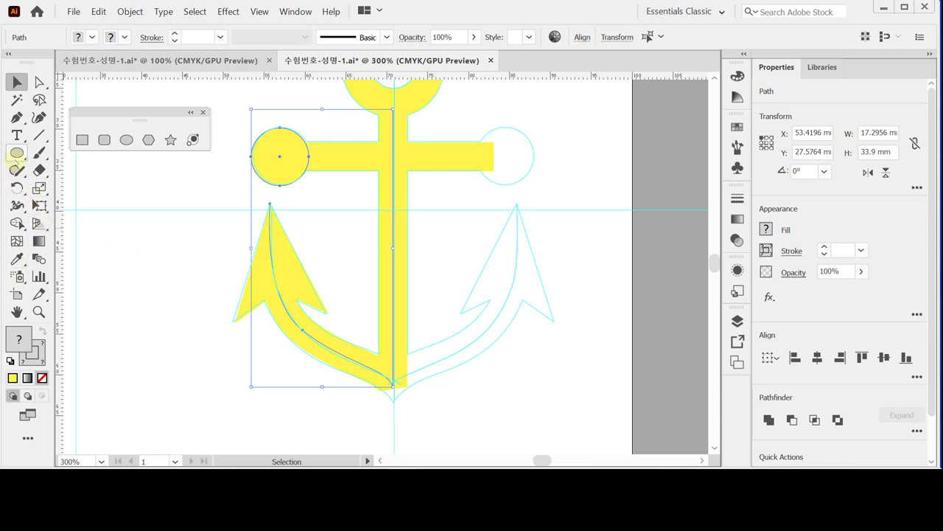
drag(17, 188, 79, 206)
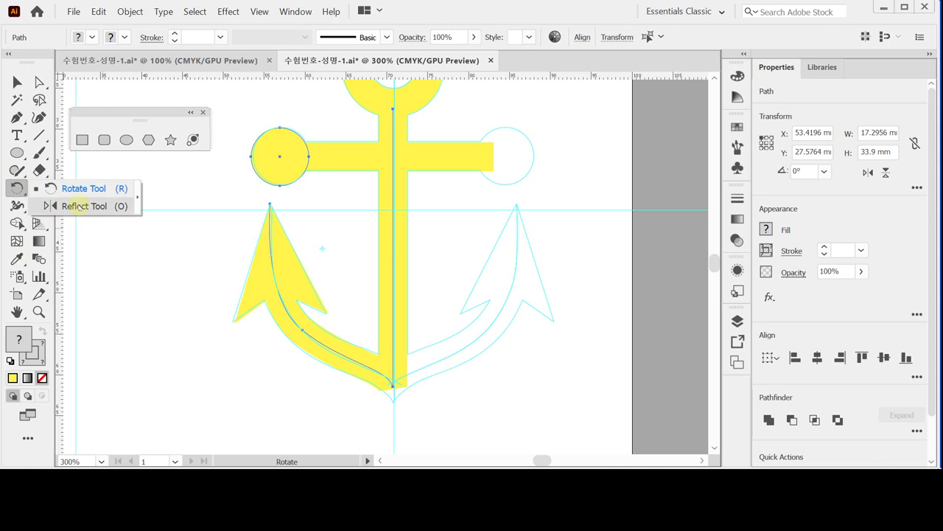
drag(79, 206, 79, 206)
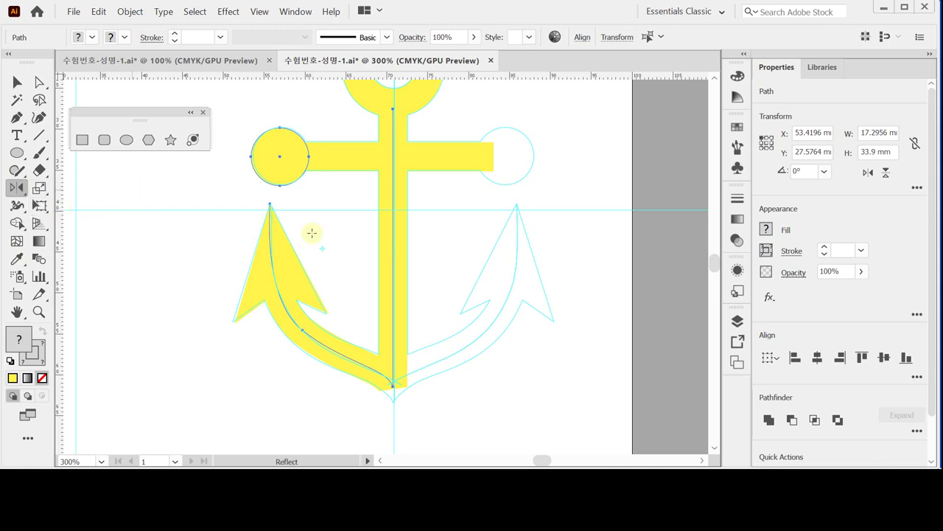
alt+click(394, 302)
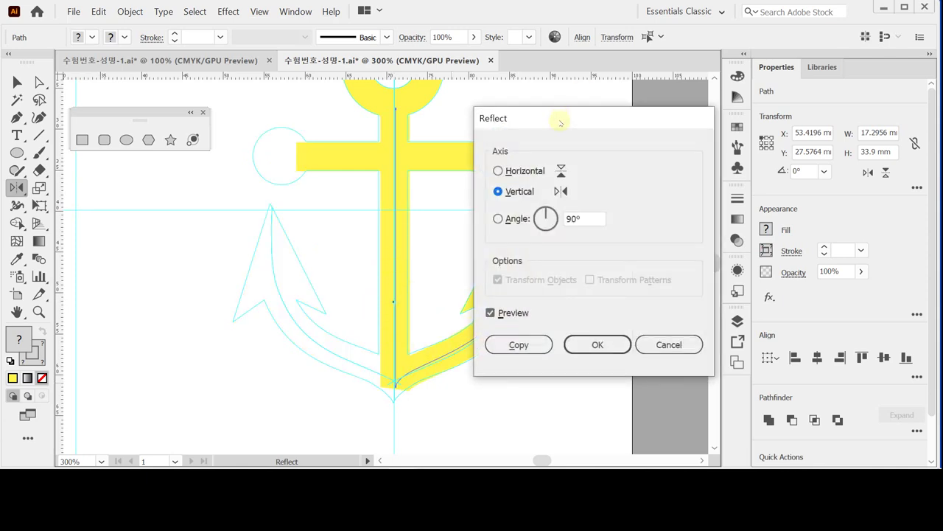
drag(560, 119, 637, 116)
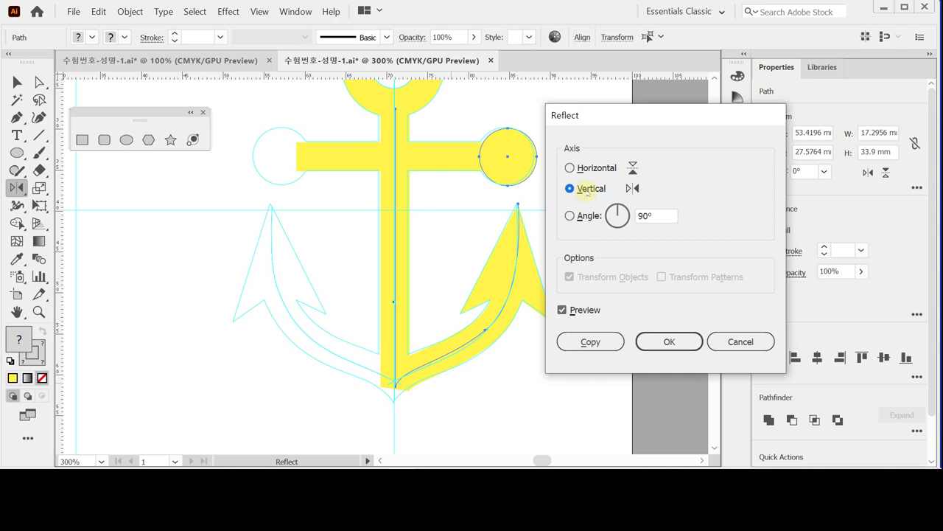
click(606, 340)
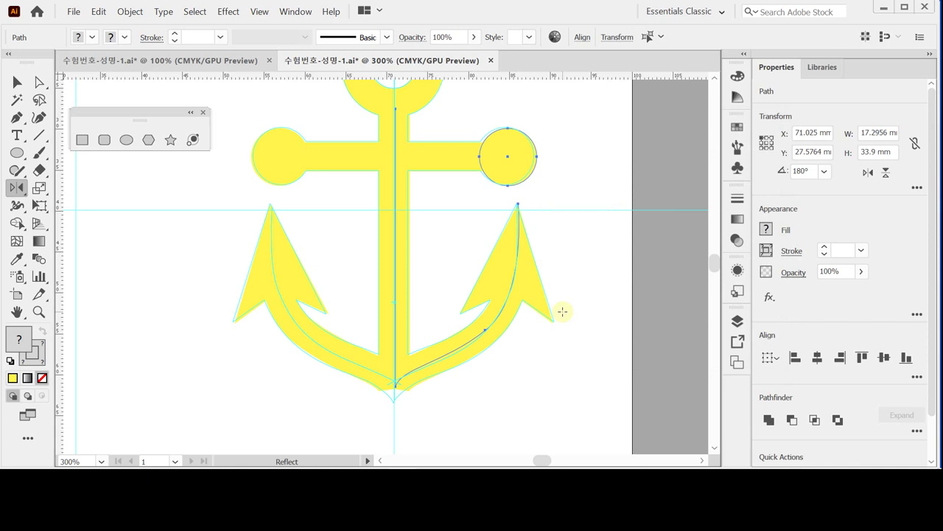
Select the anchor's stroked ring, shaft, crossbar and arms, convert them with Outline Stroke, and save the file.
key(v)
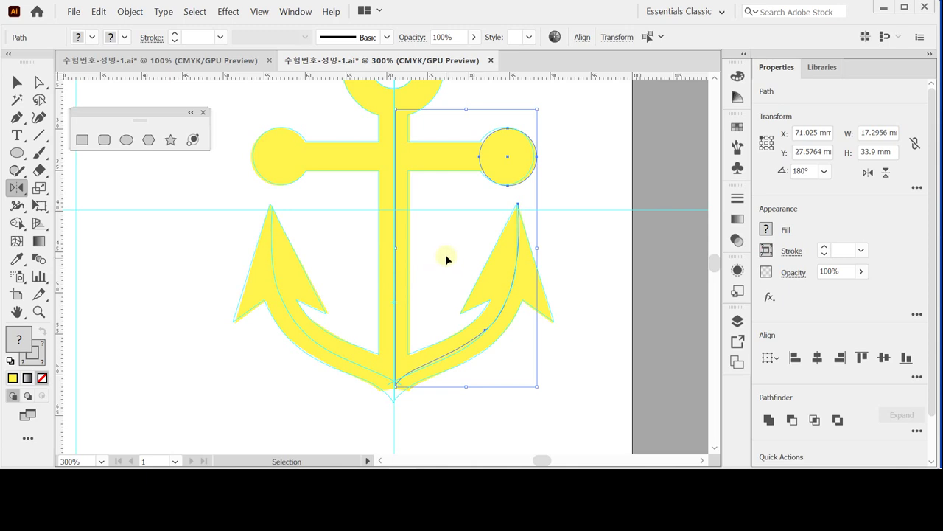
key(o)
scroll(324, 199, up, 1)
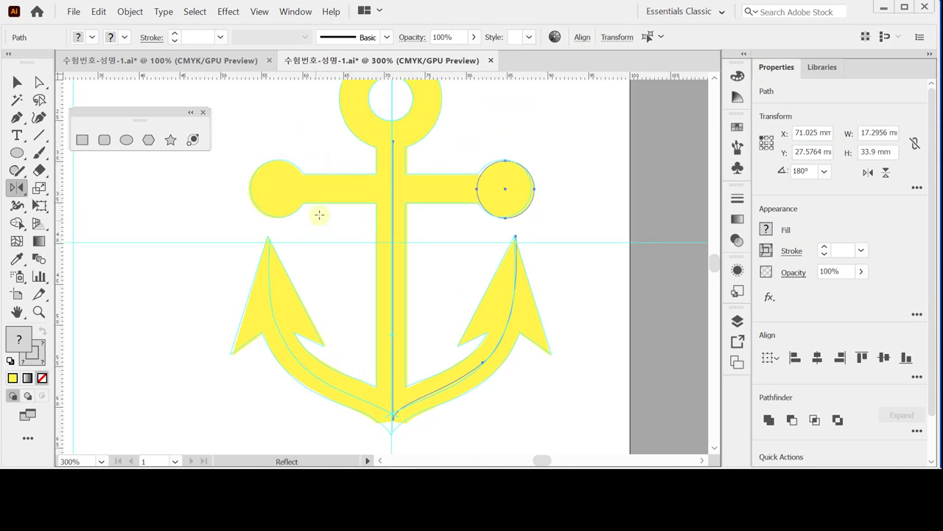
key(v)
mouse_move(302, 204)
mouse_down()
mouse_move(447, 361)
mouse_move(448, 346)
mouse_up()
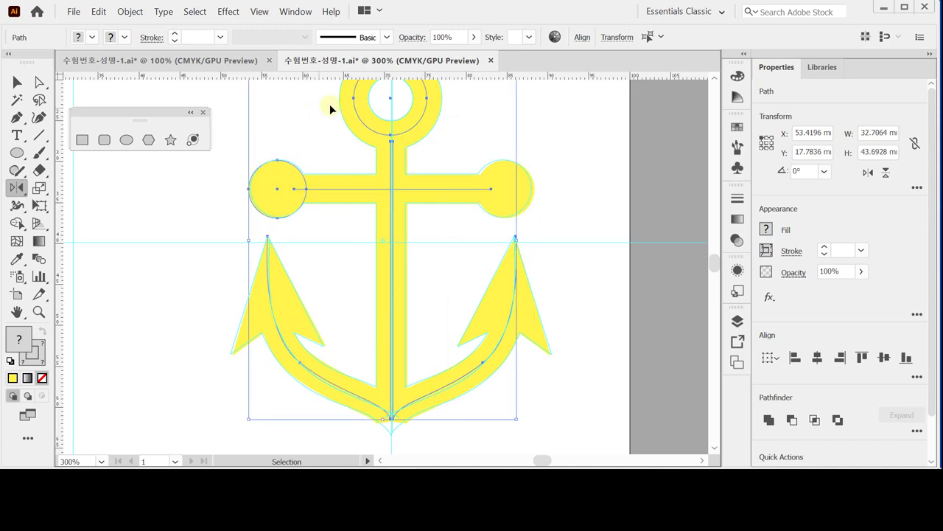
drag(326, 98, 437, 425)
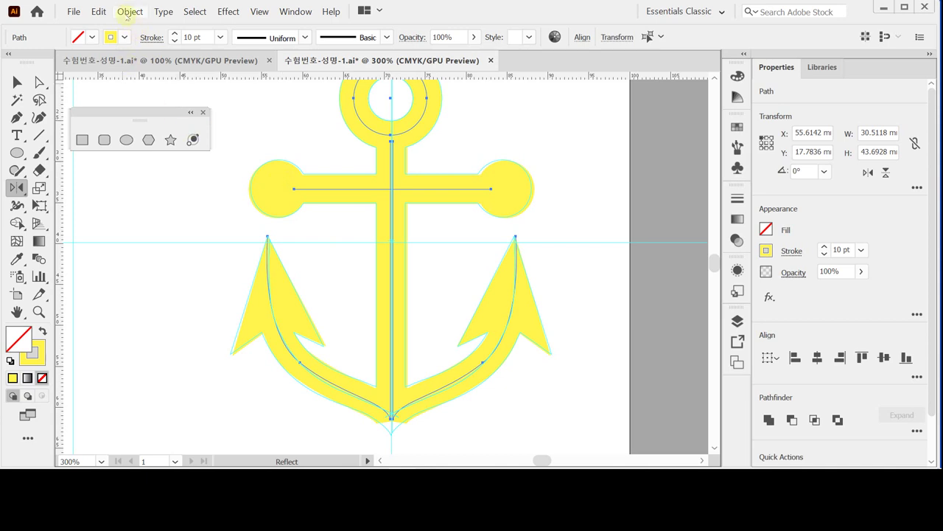
click(130, 11)
mouse_move(195, 259)
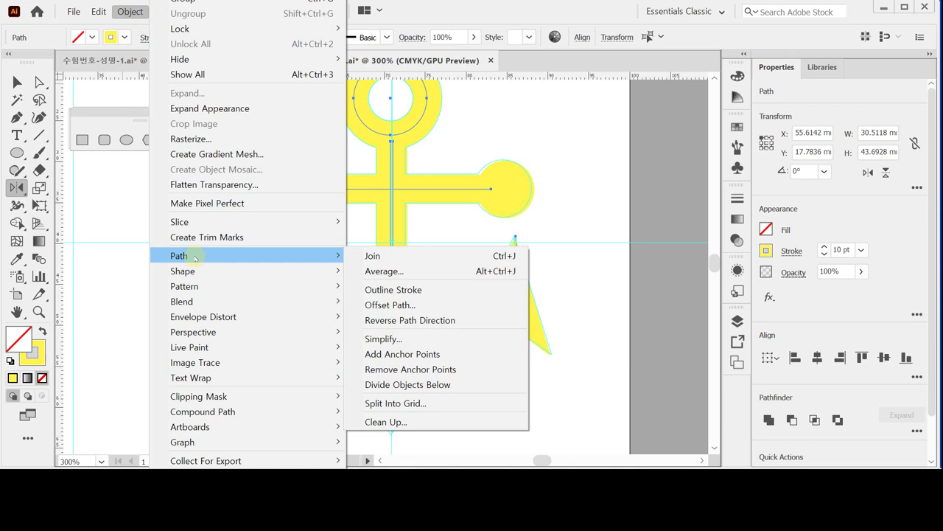
click(438, 291)
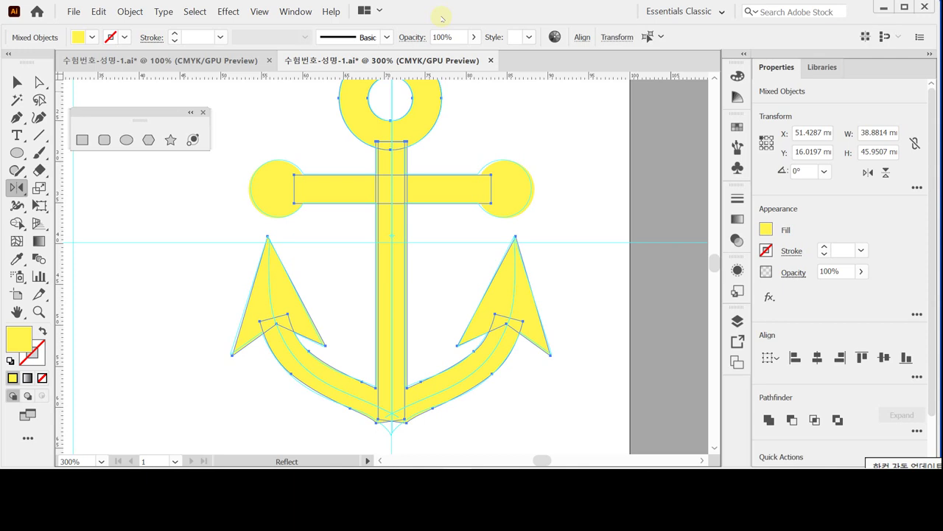
key(ctrl+s)
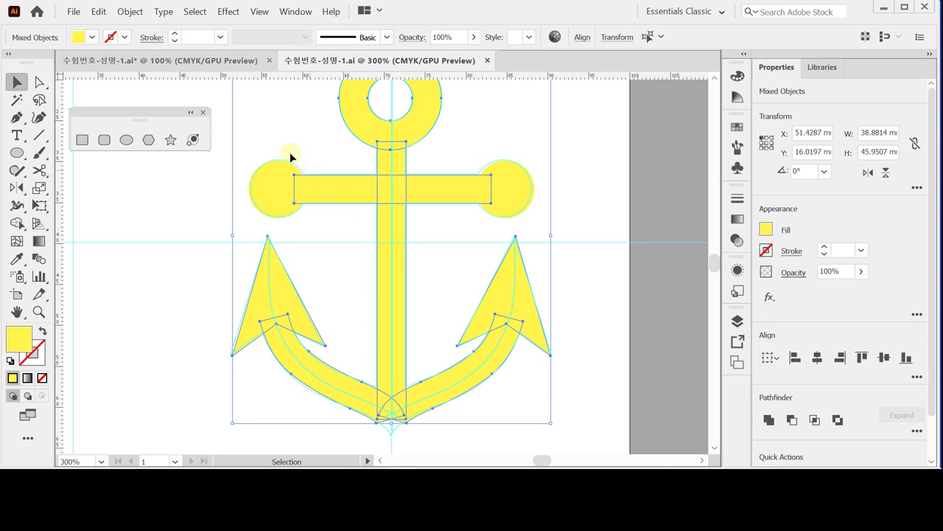
Unite all the anchor parts, including both end circles, into one shape, deselect it and hide the guides.
drag(244, 106, 540, 411)
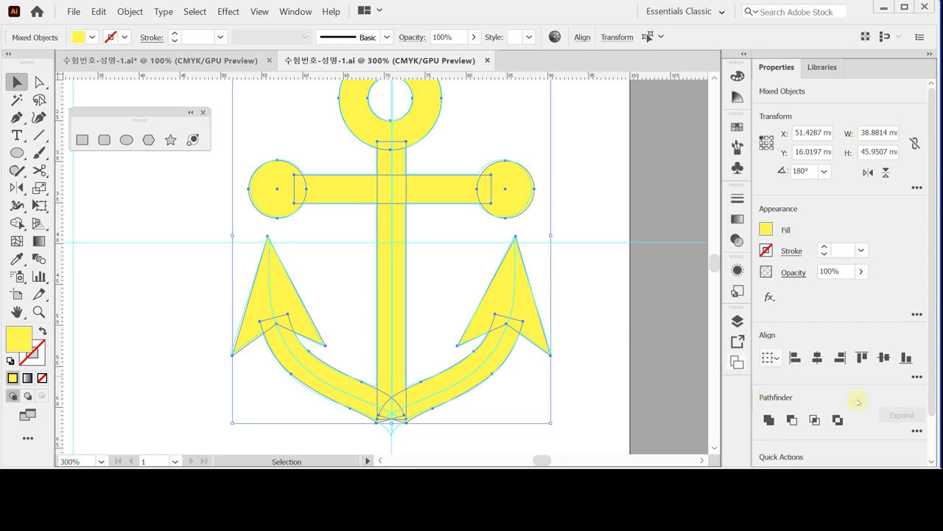
click(768, 419)
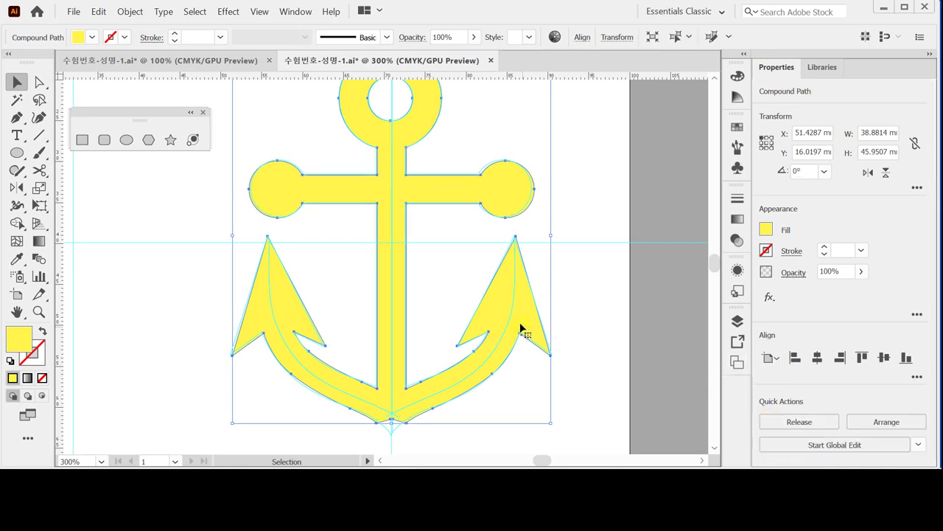
click(427, 298)
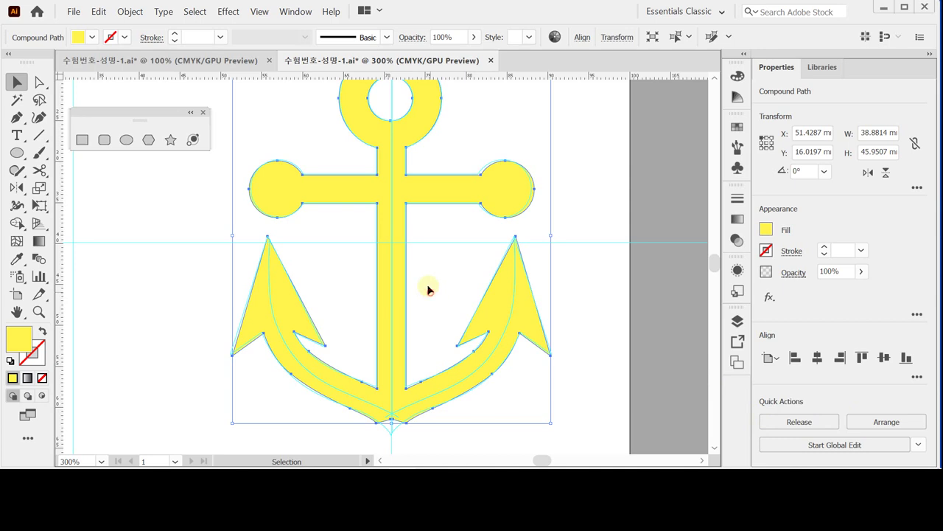
click(427, 289)
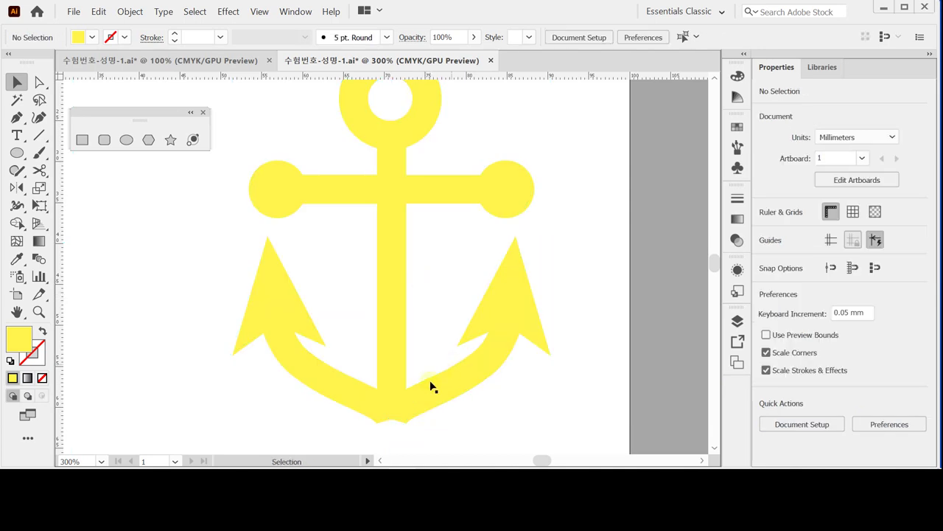
Select the notch points at the anchor's bottom tip and average them along both axes.
scroll(405, 419, up, 1)
drag(404, 420, 379, 266)
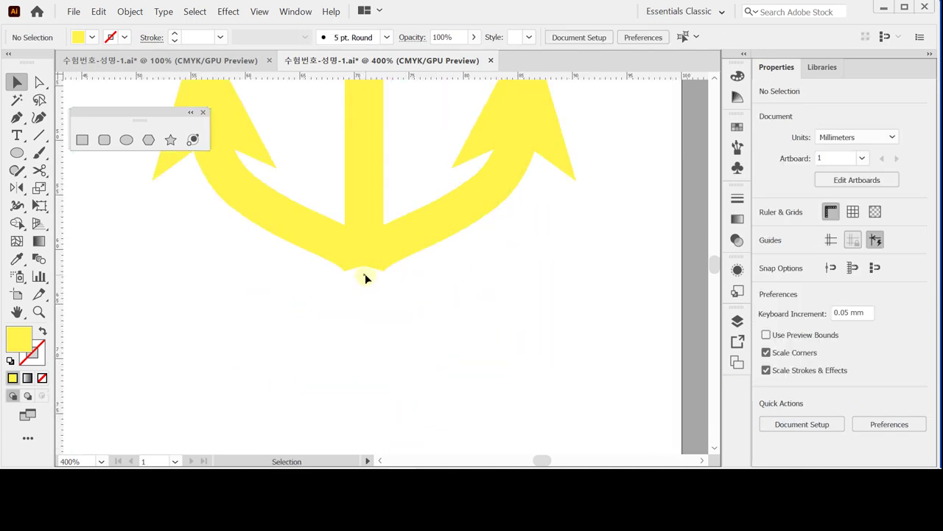
click(40, 82)
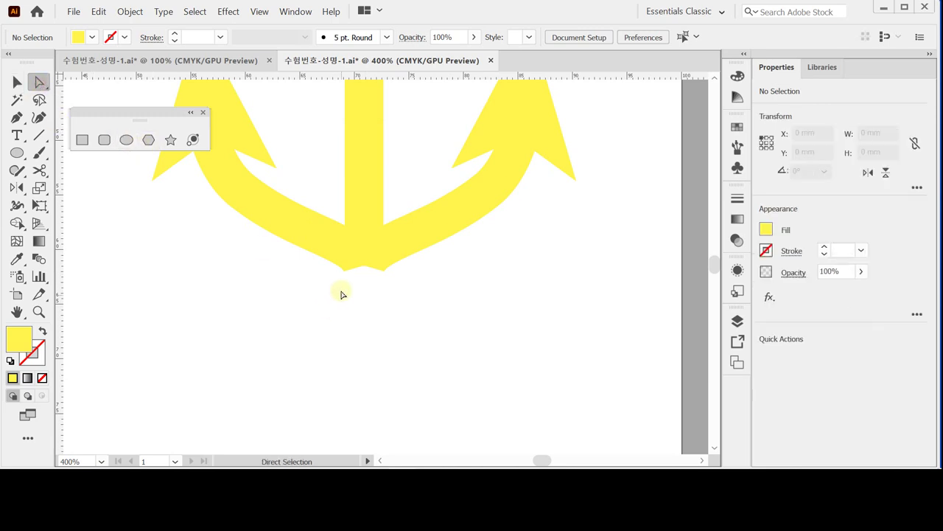
click(339, 301)
drag(376, 281, 393, 262)
drag(392, 262, 393, 262)
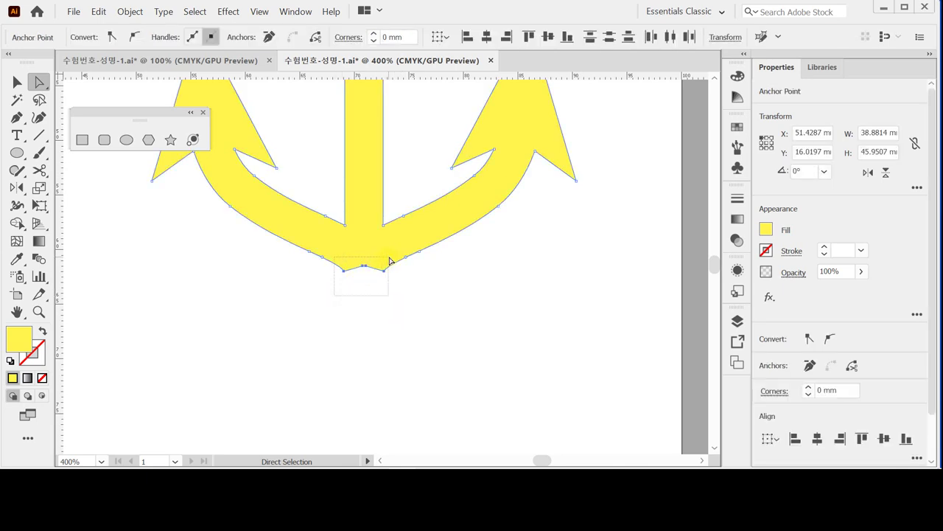
right_click(423, 286)
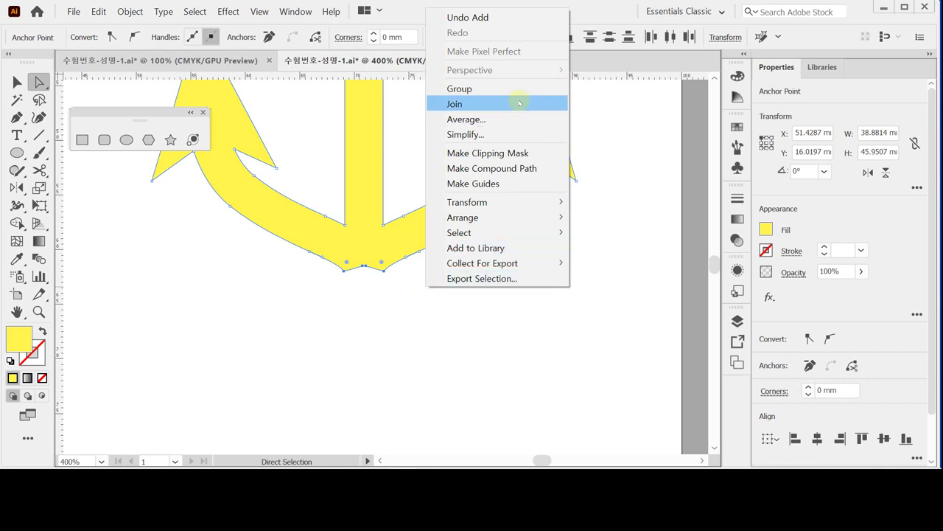
click(504, 118)
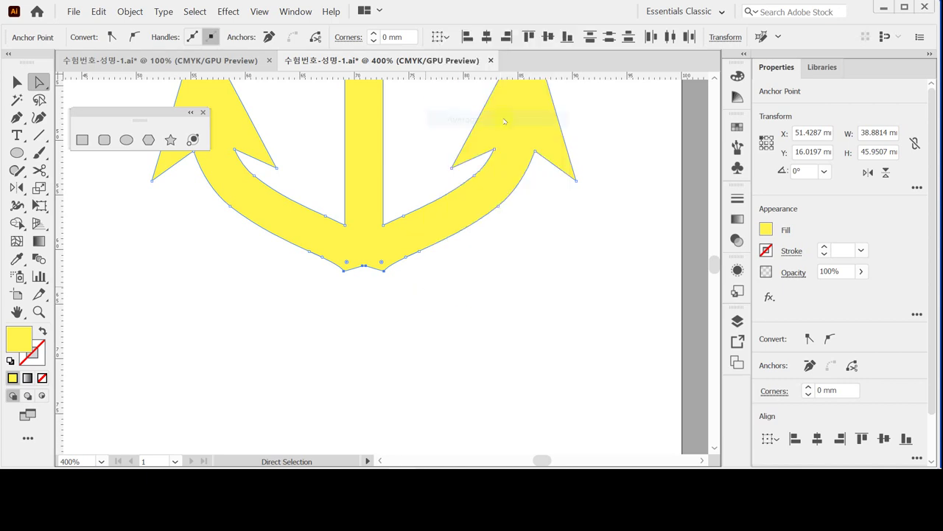
drag(426, 167, 566, 197)
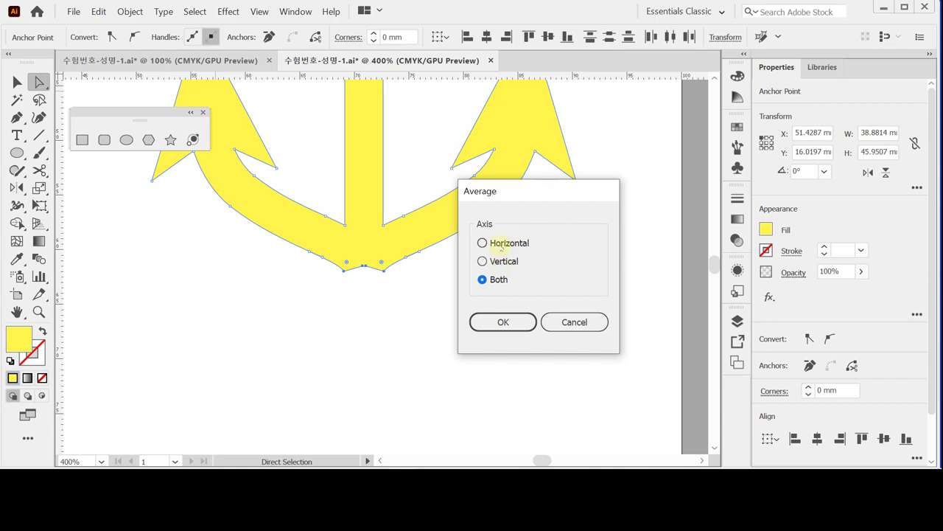
click(503, 322)
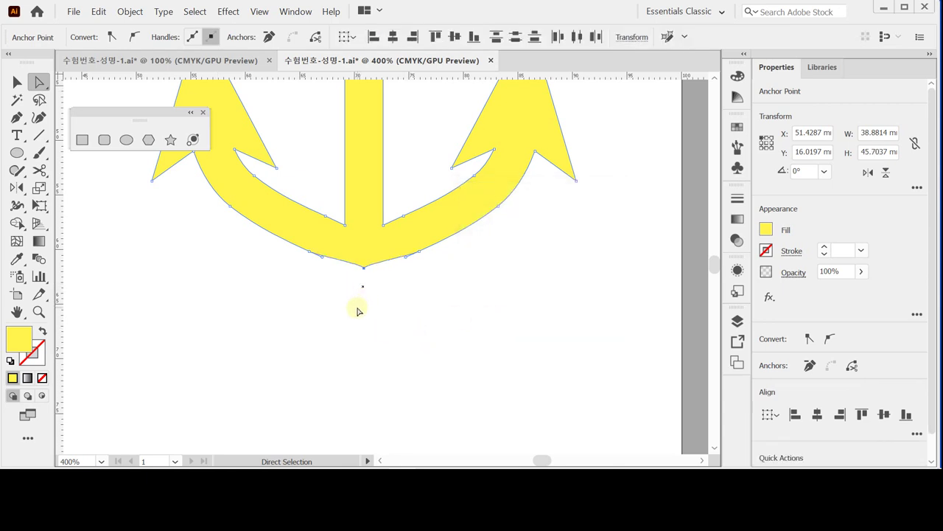
Nudge the averaged tip points downward until the anchor is about 48.6 mm tall, deselect it and save the file.
key(Down)
key(Down)
key(Down)
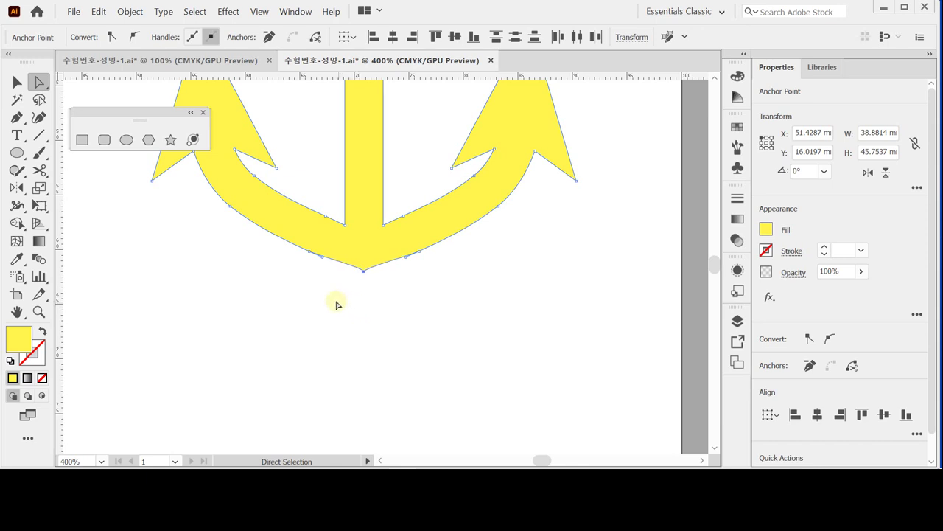
key(Down)
key(Down)
key(Down)
key(Down)
key(Down)
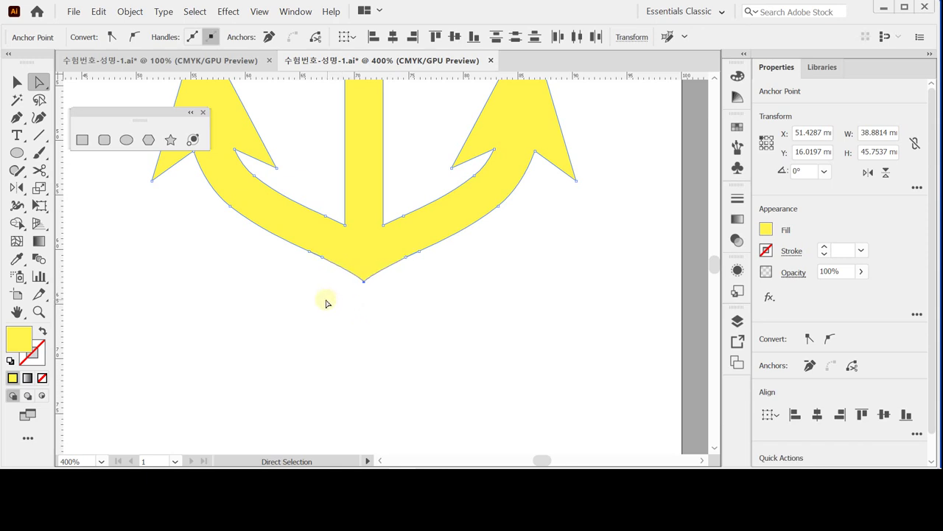
key(Down)
key(Down)
key(Down)
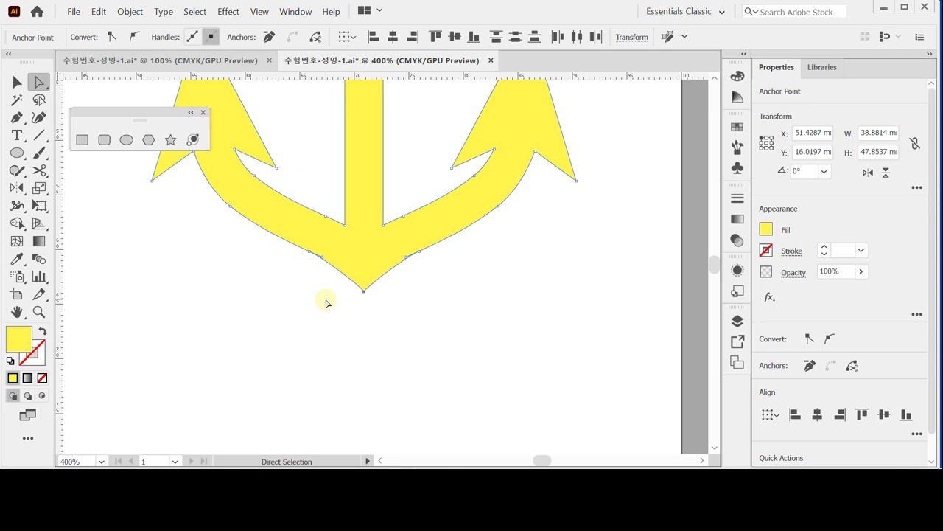
key(Down)
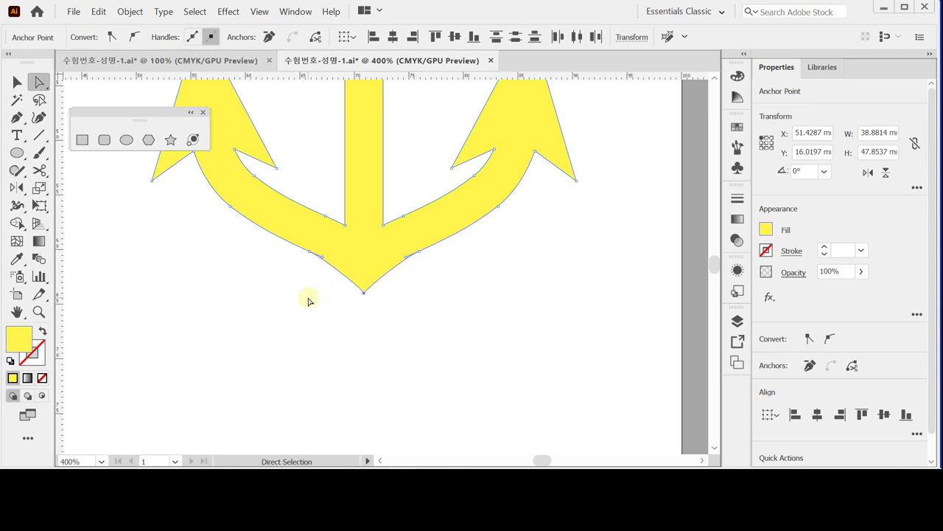
key(Down)
key(Down)
key(Down)
key(Down)
key(Down)
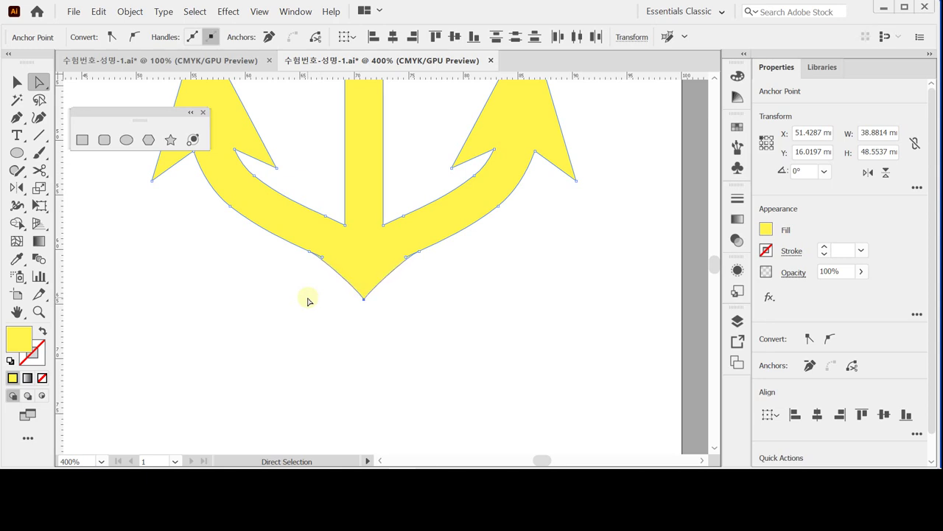
ctrl+click(491, 309)
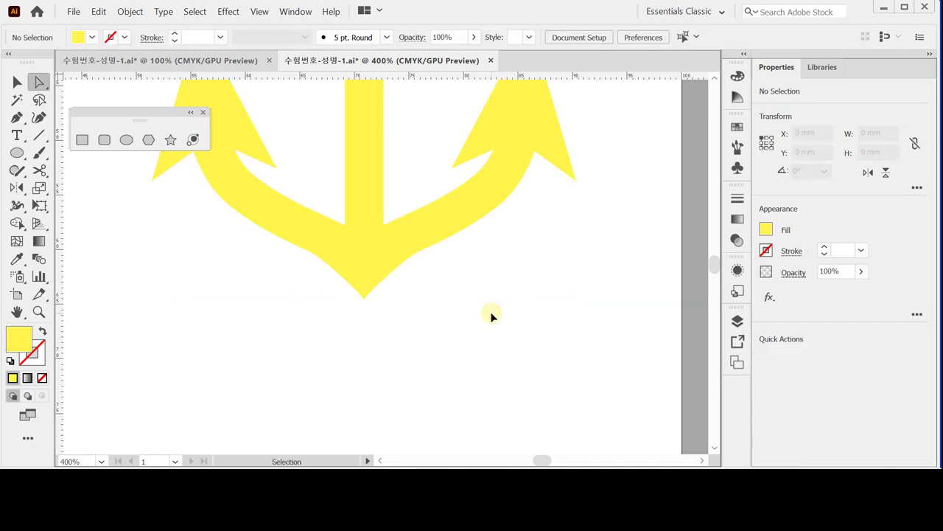
key(ctrl+s)
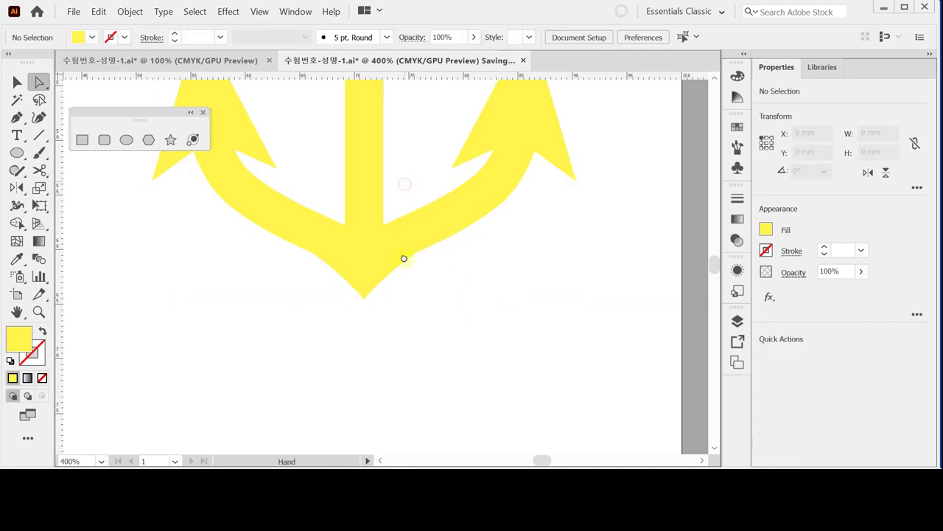
Draw a vertical line about 59 mm long through the anchor's centre with no fill and a 1 pt black stroke.
drag(398, 111, 400, 259)
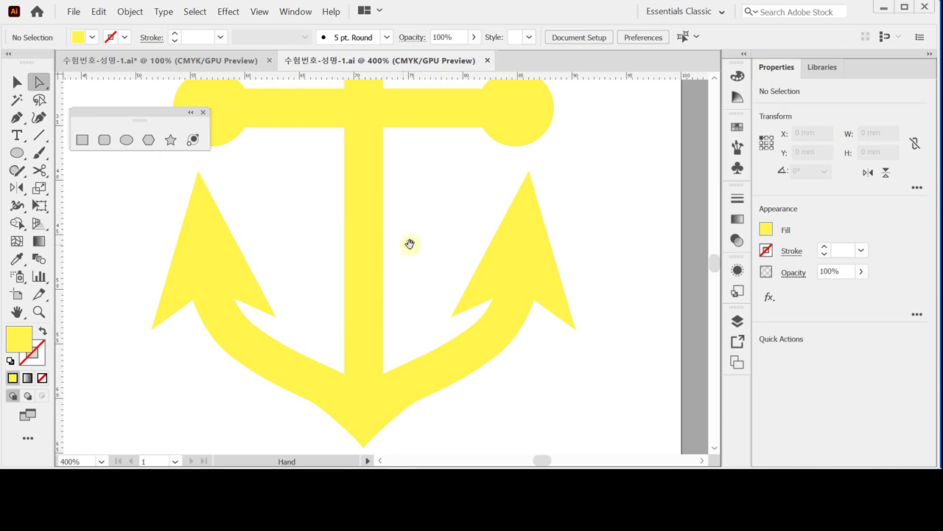
ctrl+alt+click(416, 237)
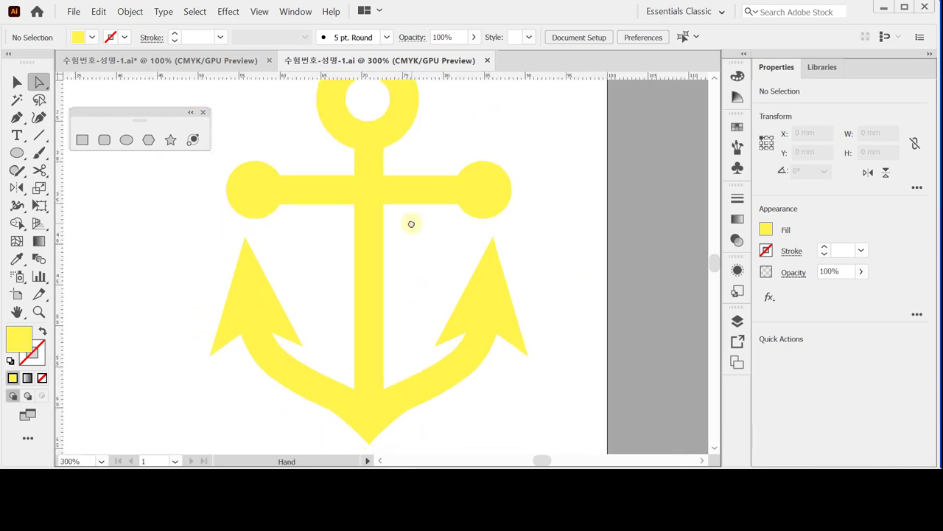
ctrl+alt+click(411, 223)
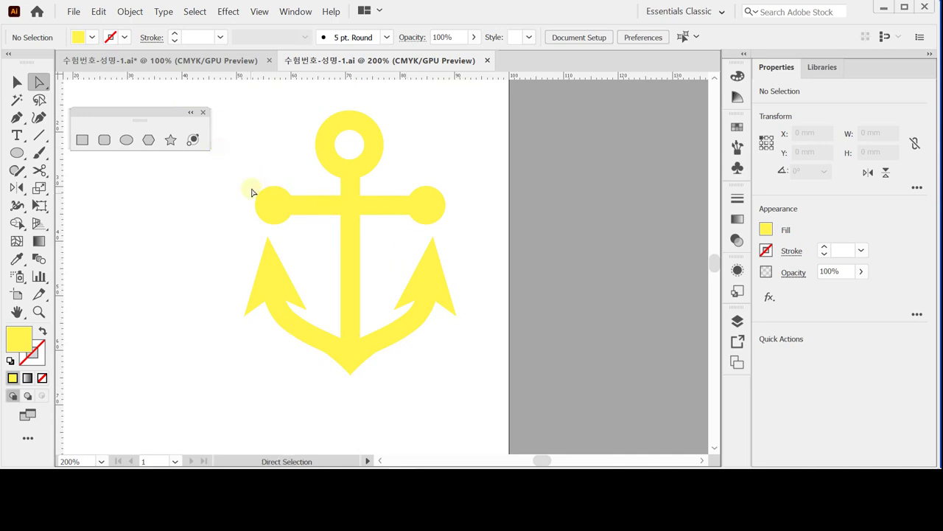
click(39, 135)
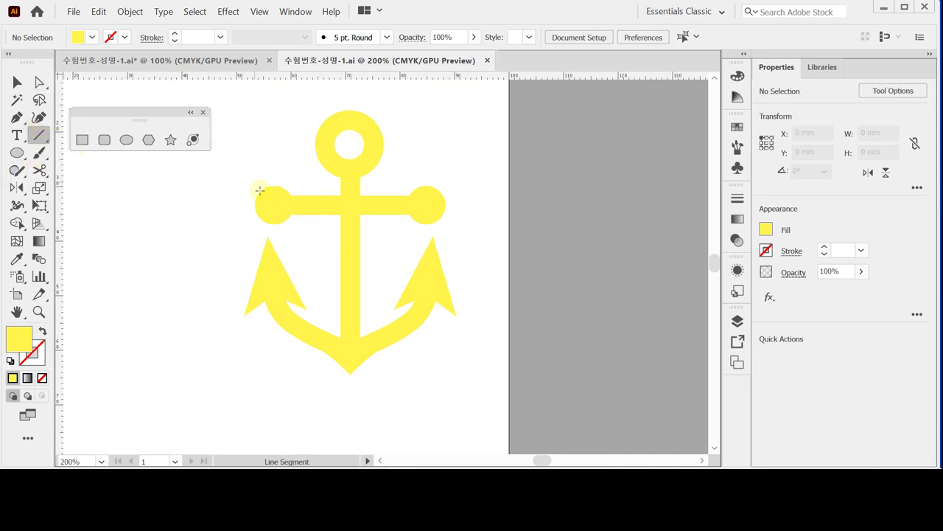
key(ctrl)
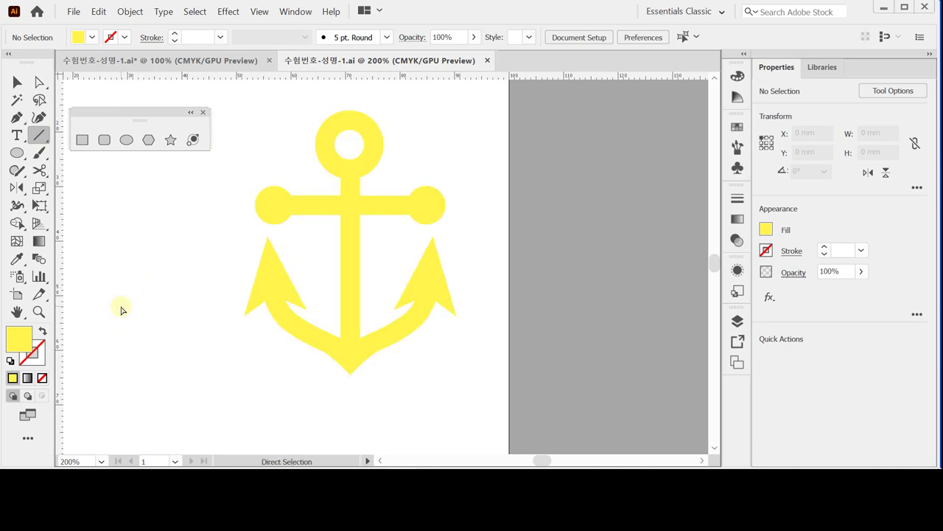
click(9, 360)
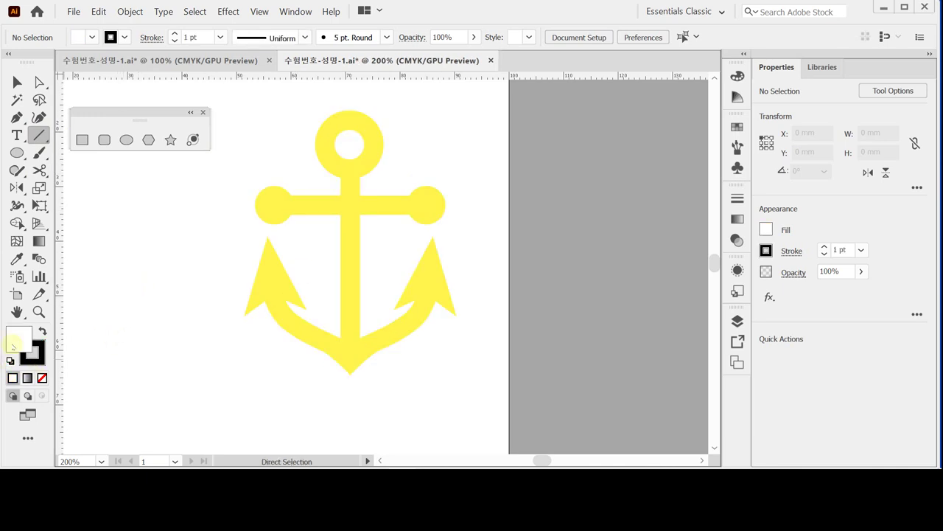
click(42, 376)
click(33, 354)
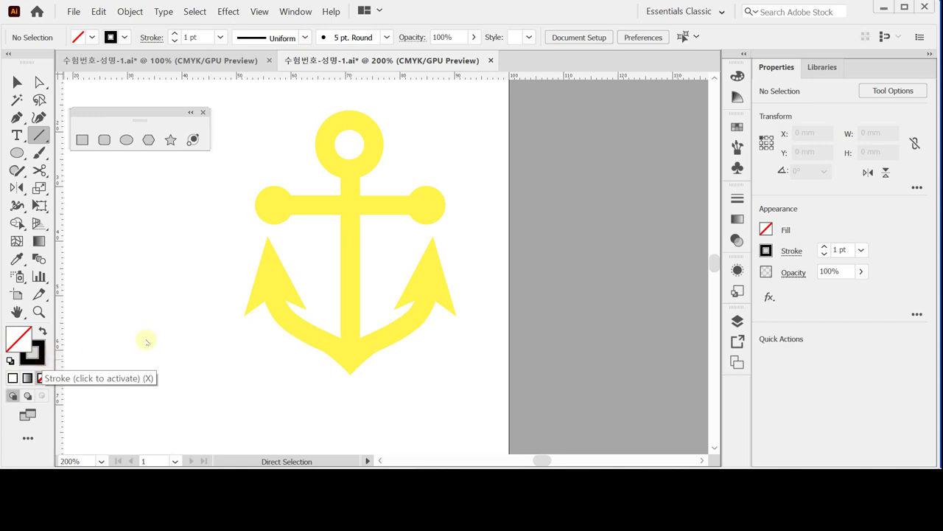
mouse_move(348, 95)
mouse_down()
mouse_move(350, 371)
mouse_move(359, 317)
mouse_move(360, 416)
mouse_up()
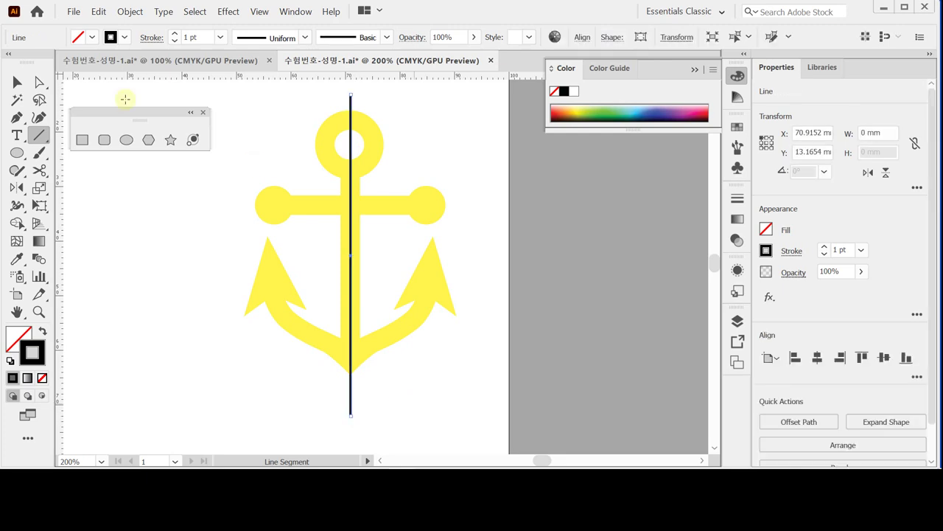
Select the anchor and the vertical line, align their horizontal centres and deselect them.
click(17, 81)
drag(261, 104, 395, 230)
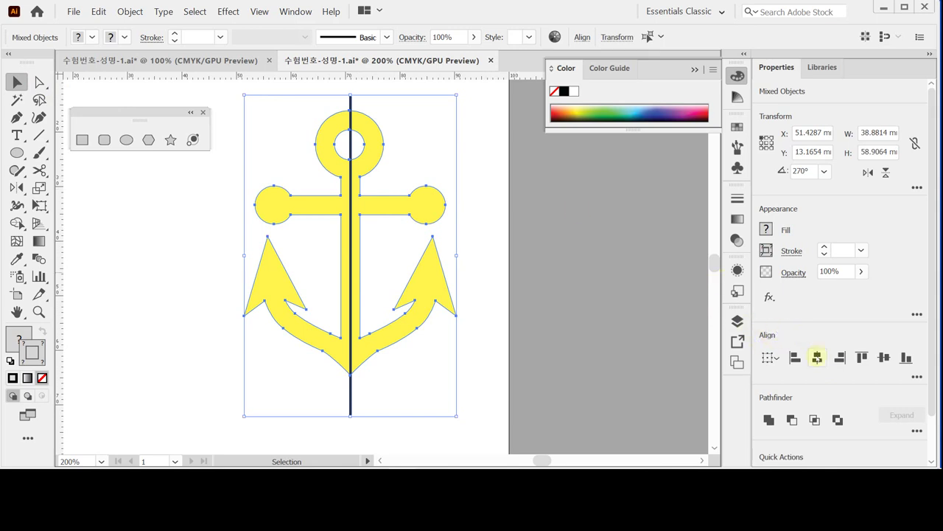
click(817, 357)
click(494, 273)
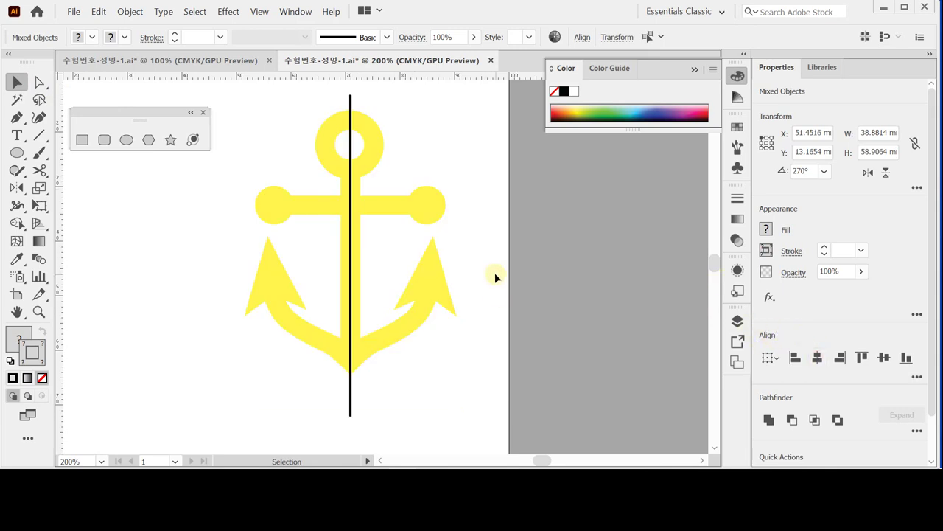
click(350, 97)
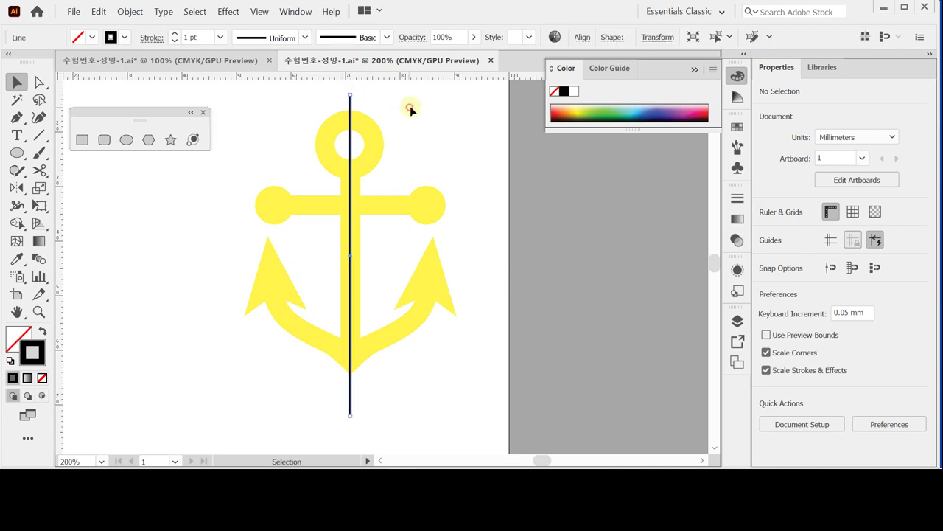
click(442, 243)
Draw a curved Pen path from above the left arrowhead's point along the left arm to just past the centre line.
key(ctrl+=)
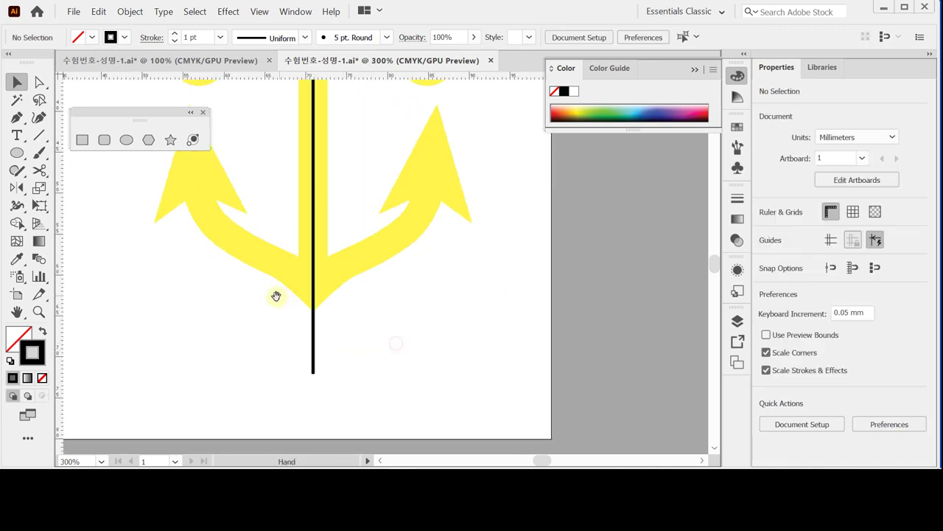
drag(301, 337, 318, 352)
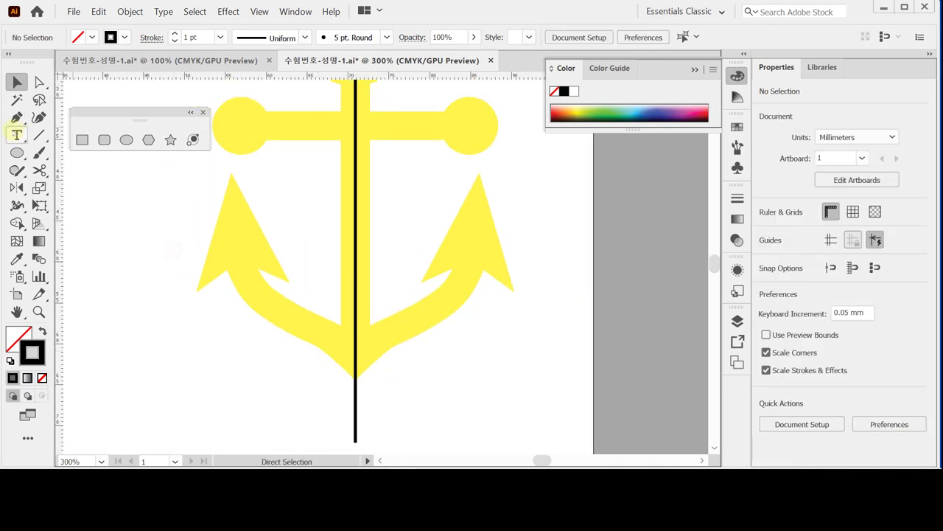
key(p)
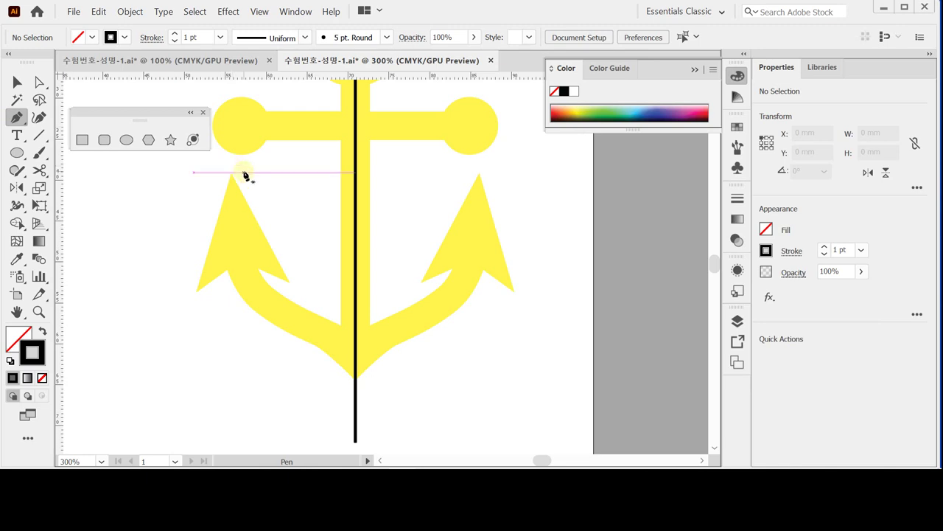
click(228, 167)
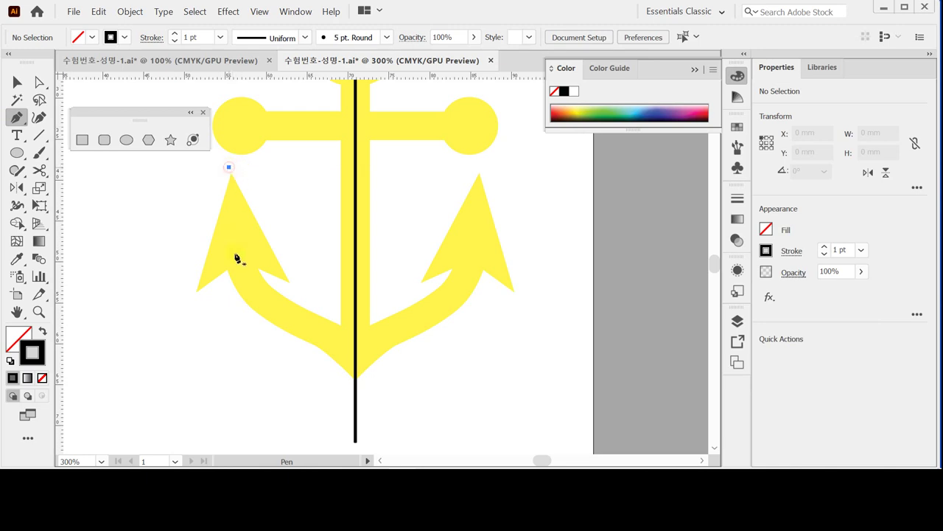
drag(243, 268, 257, 298)
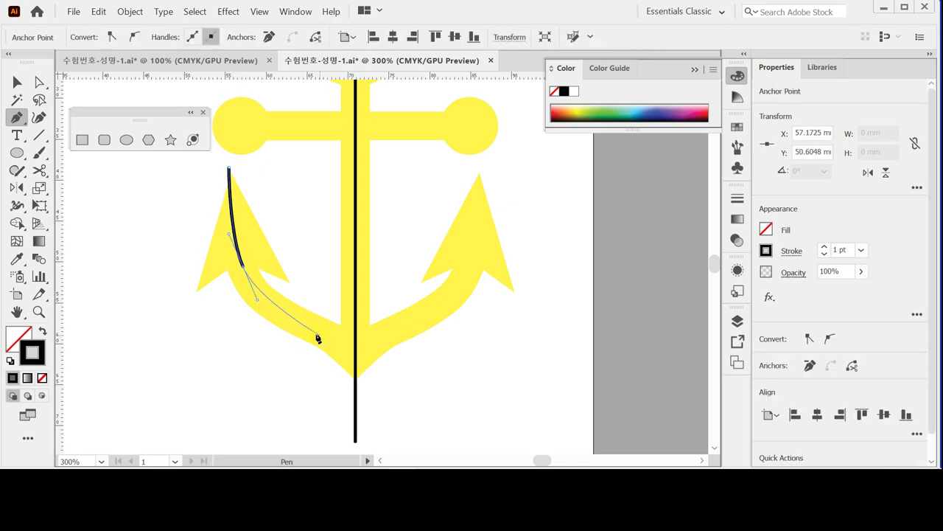
drag(318, 334, 346, 351)
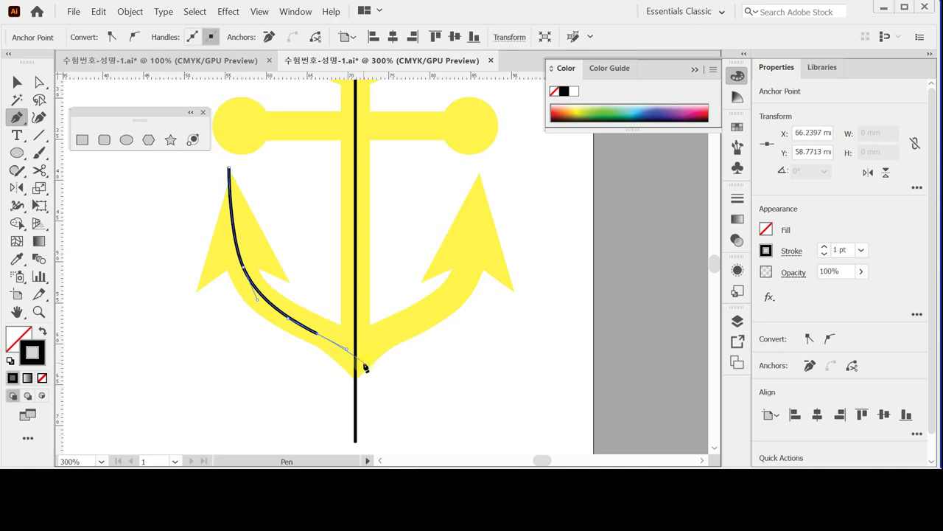
ctrl+click(407, 375)
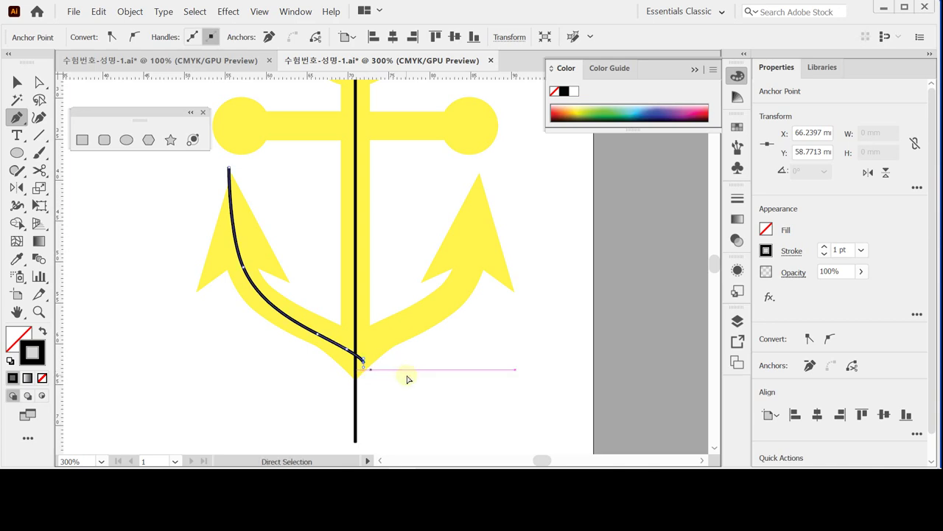
Refine the left arm's curve by adjusting its top end, middle point, handles and bottom end, and deselect it.
ctrl+click(231, 167)
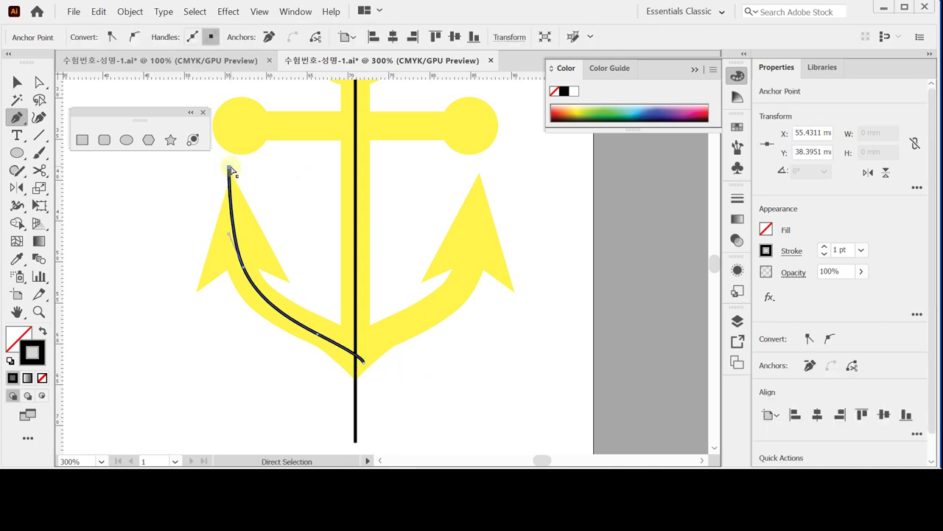
drag(231, 166, 232, 164)
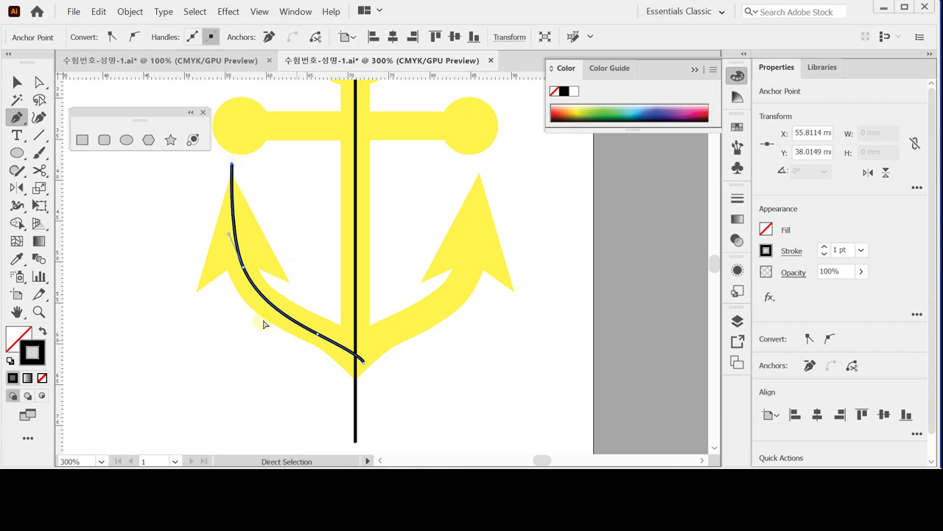
ctrl+click(243, 268)
drag(243, 270, 244, 270)
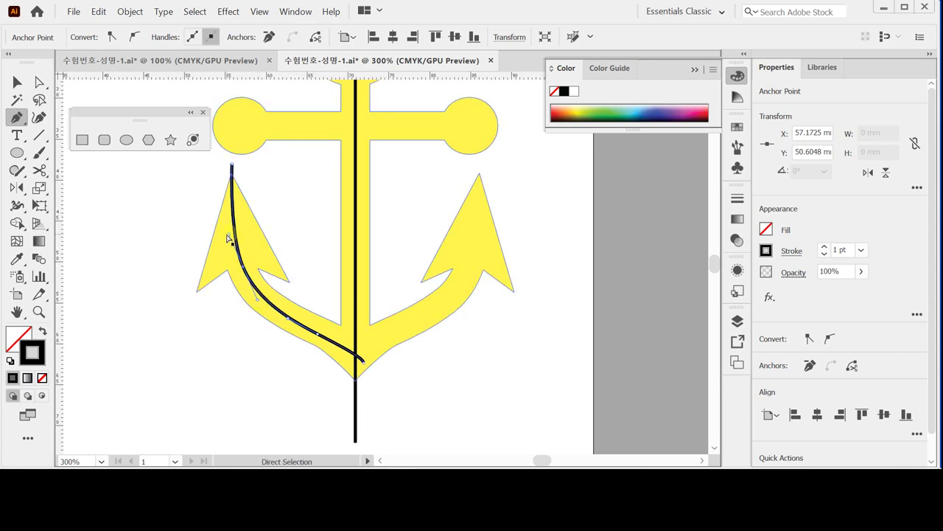
drag(229, 235, 225, 236)
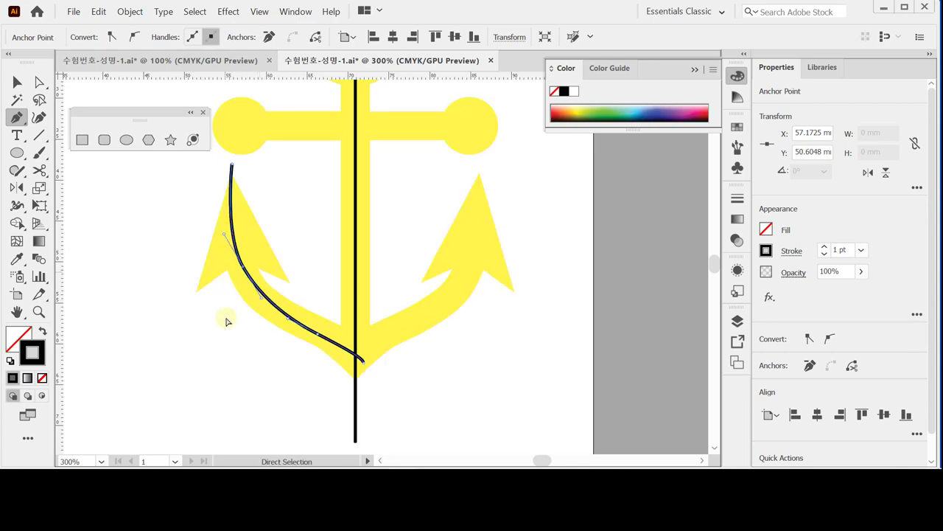
click(261, 301)
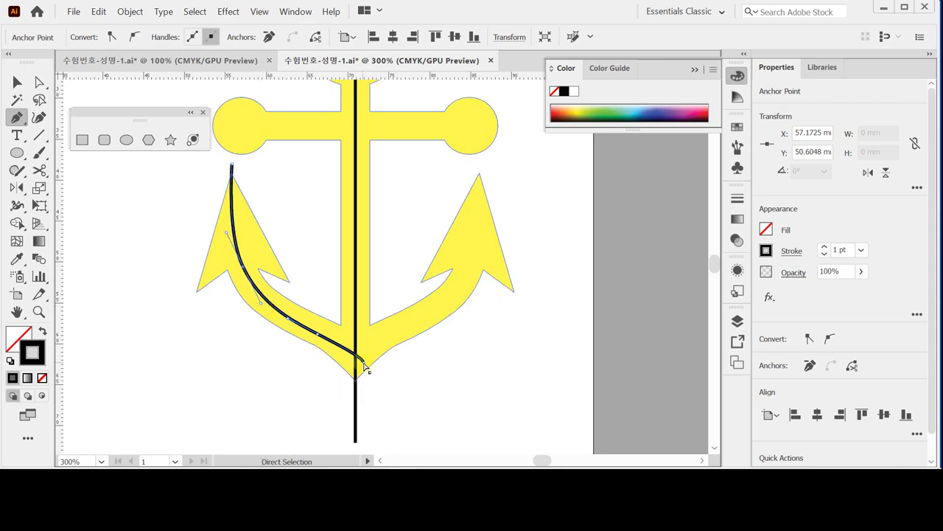
drag(364, 366, 362, 366)
ctrl+click(413, 389)
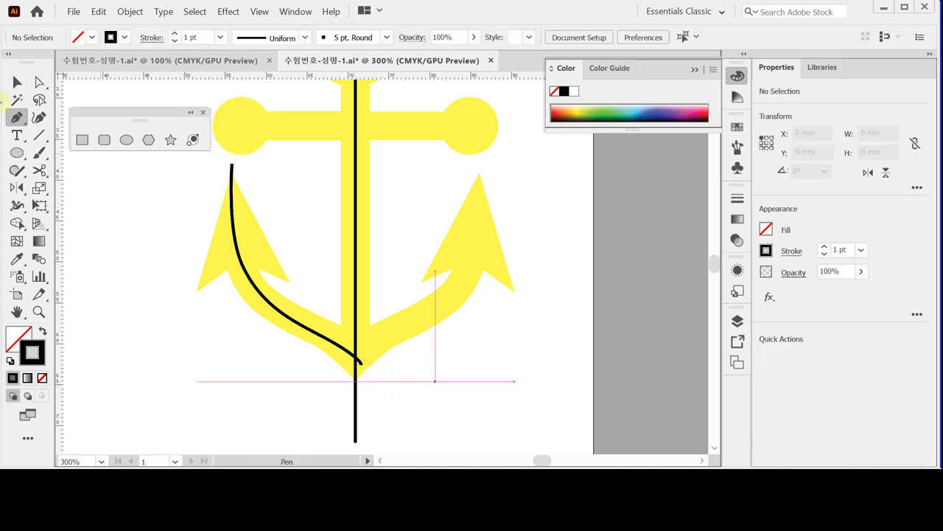
click(17, 81)
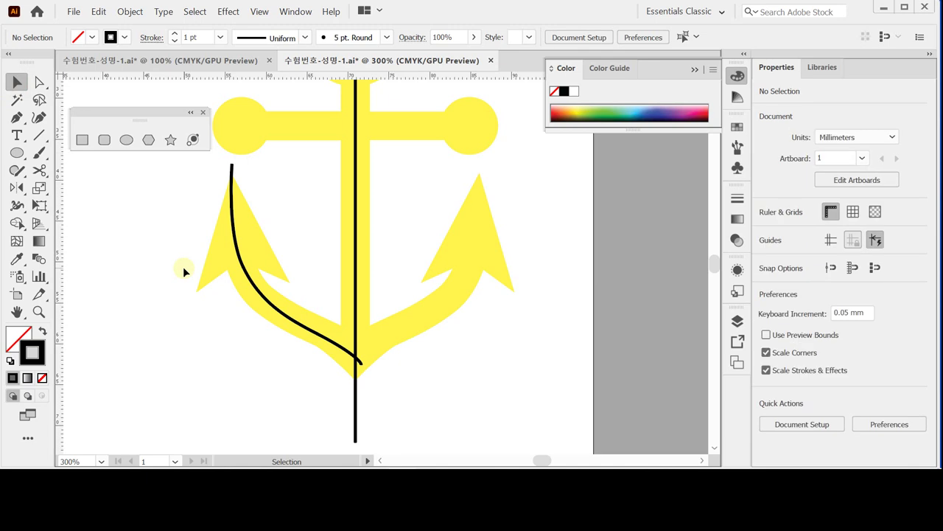
click(240, 169)
shift+click(355, 417)
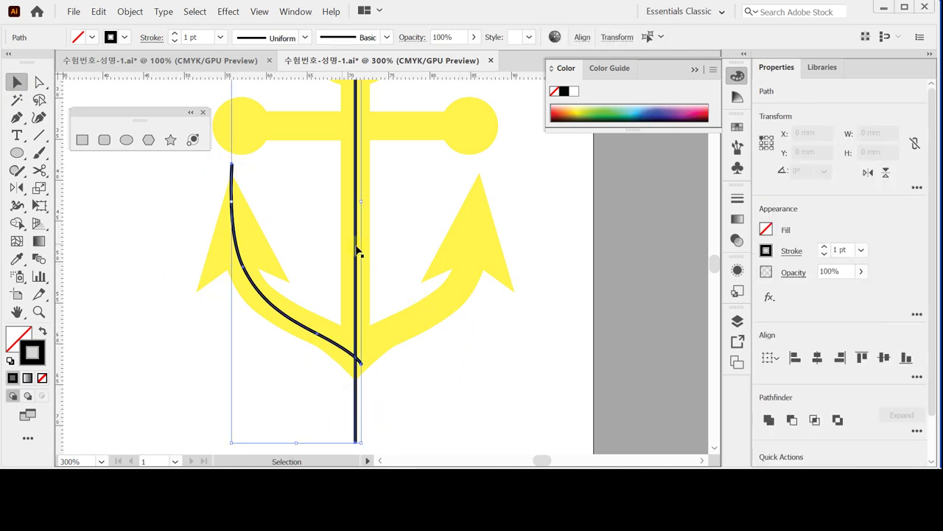
key(ctrl+shift+b)
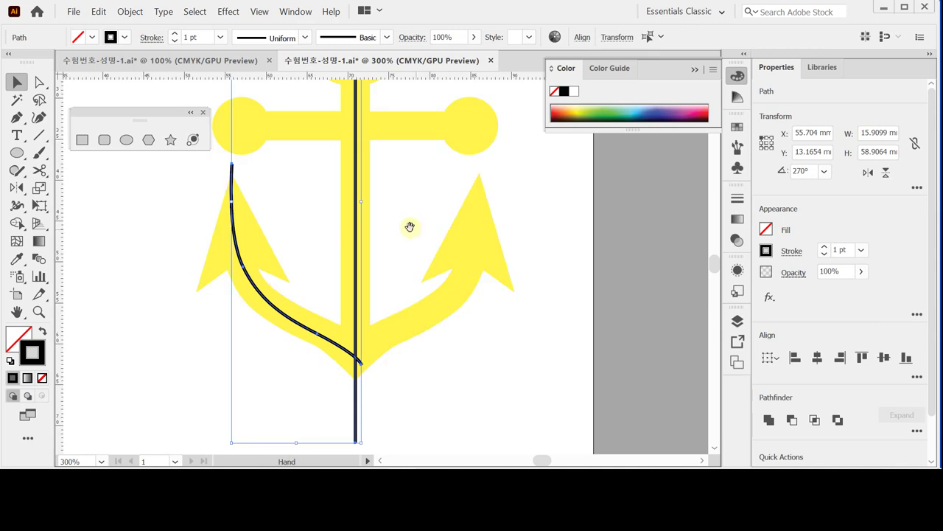
click(287, 172)
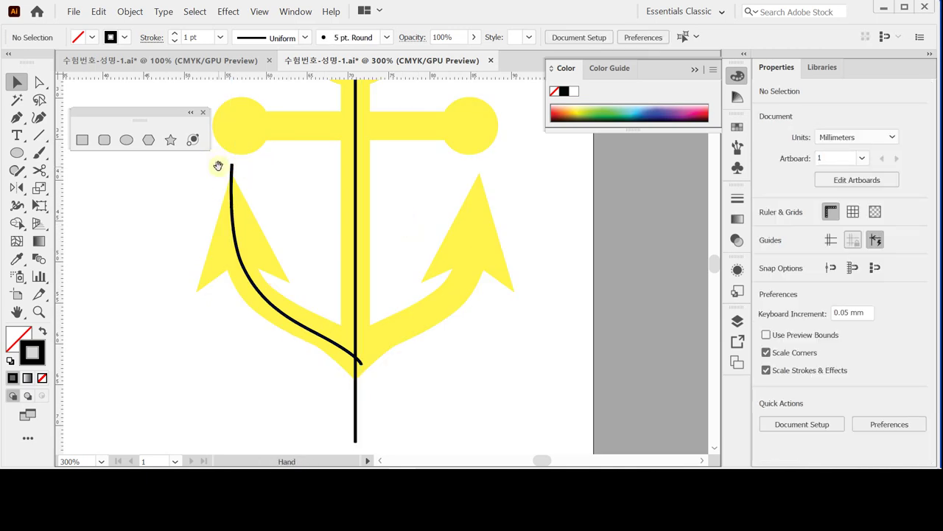
Reflect a copy of the left arm's curve across the vertical centre line onto the right arm.
drag(216, 163, 209, 191)
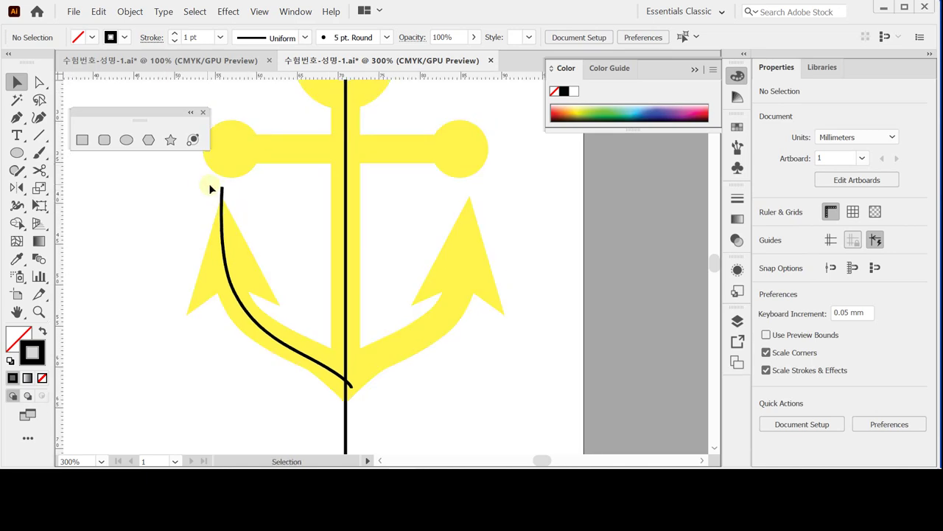
drag(210, 185, 236, 192)
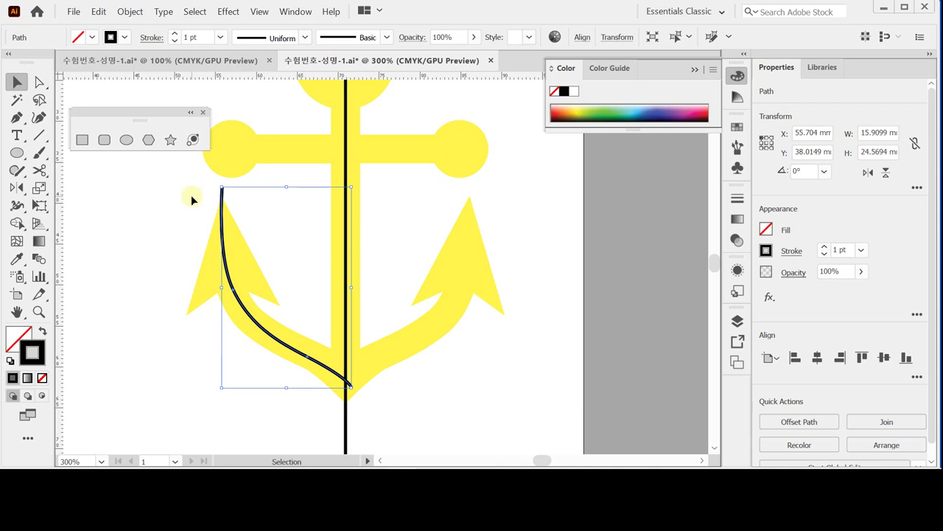
click(17, 187)
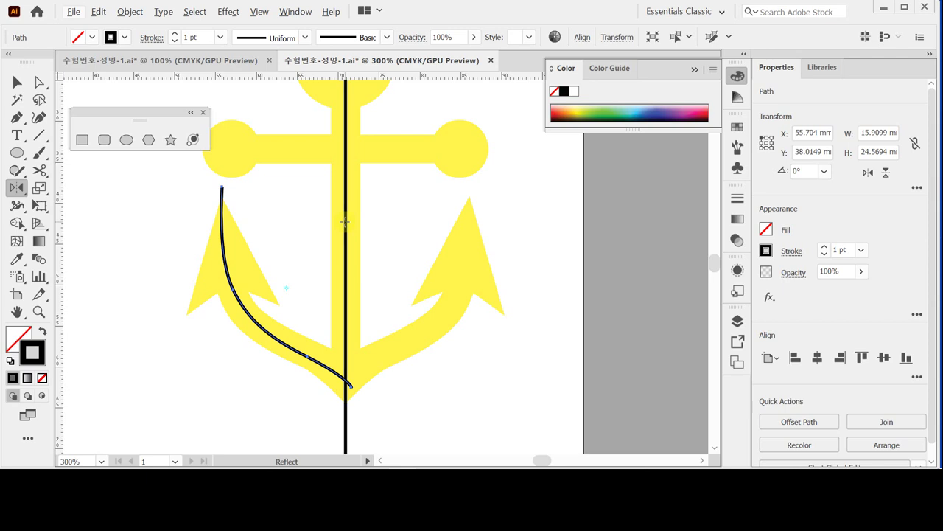
key(ctrl)
drag(197, 180, 238, 188)
click(345, 209)
drag(249, 195, 393, 202)
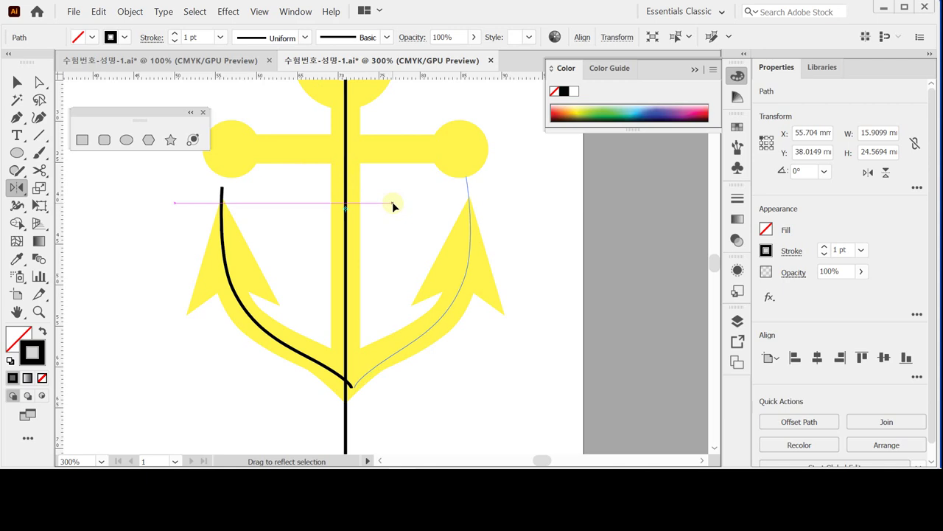
key(alt)
drag(392, 206, 395, 211)
key(shift)
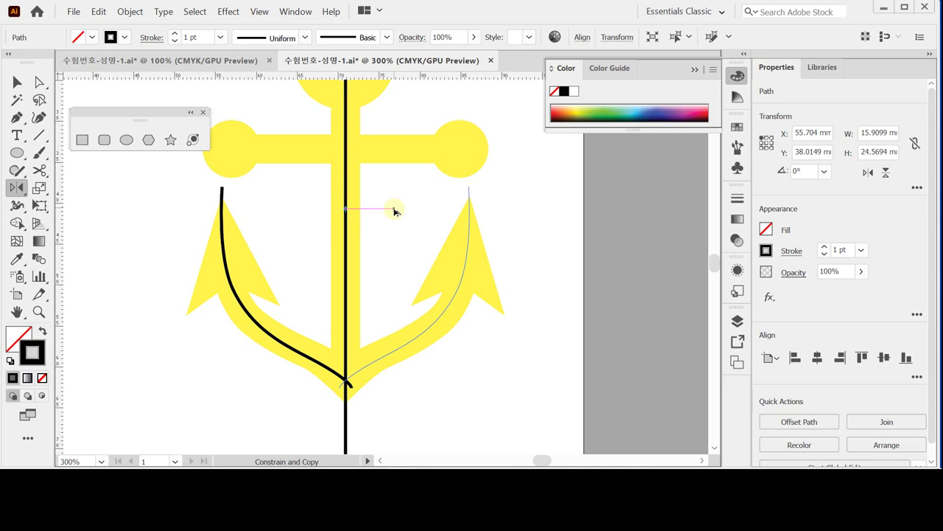
drag(395, 211, 391, 209)
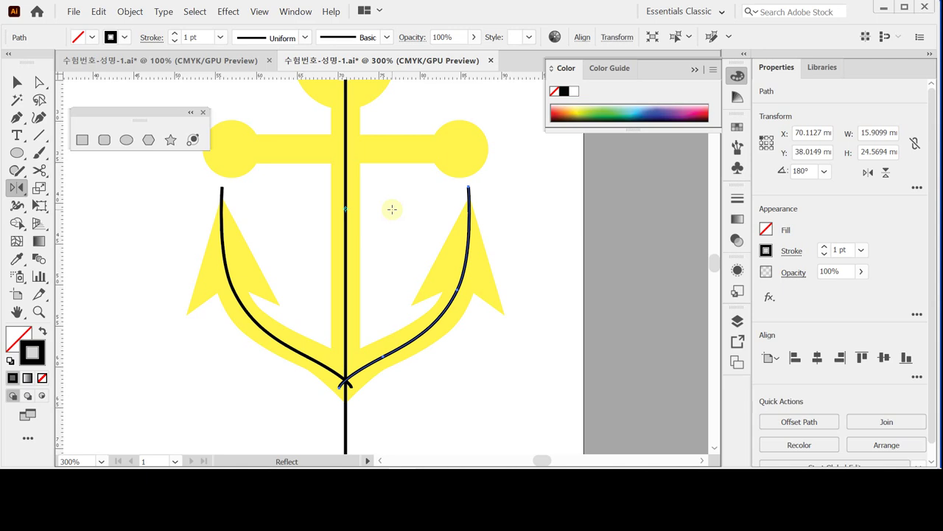
Select the anchor together with the vertical line and both curves, and split it with the Pathfinder Divide operation.
click(17, 82)
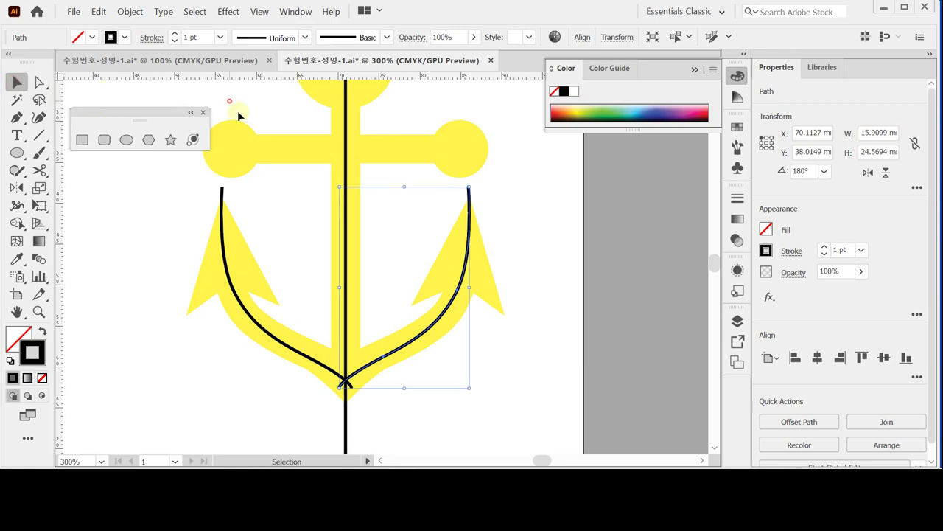
drag(237, 111, 437, 380)
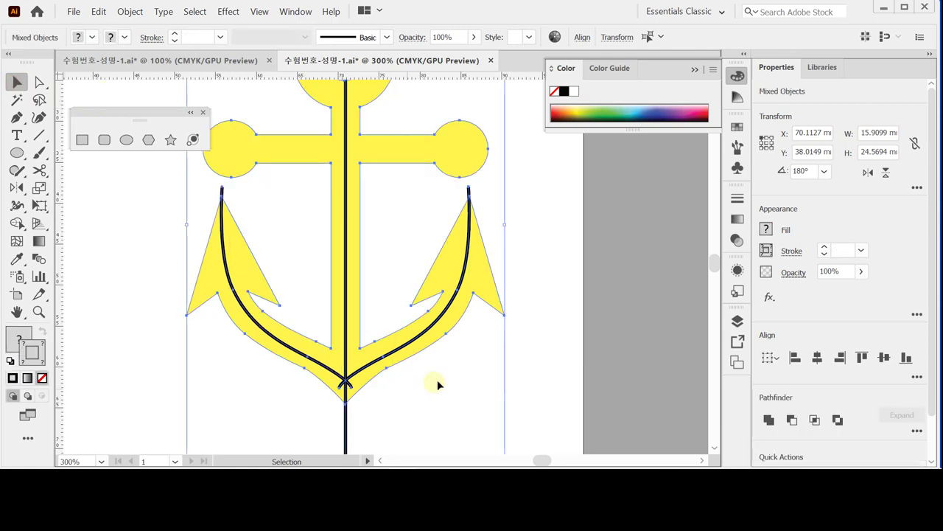
scroll(925, 402, down, 1)
click(917, 395)
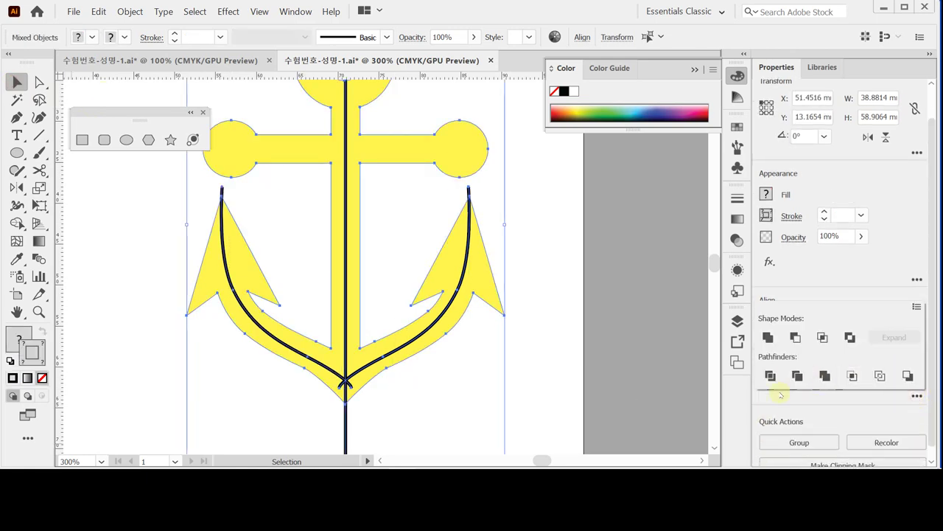
click(770, 376)
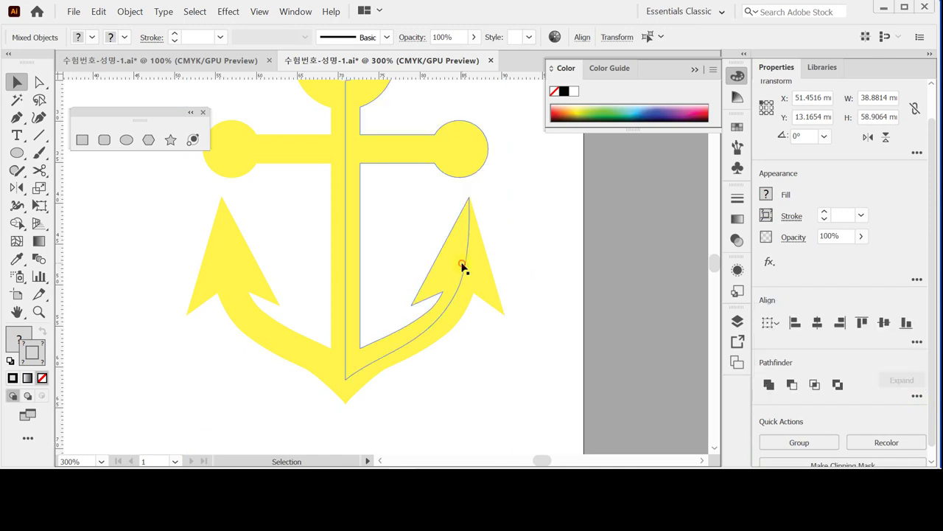
Isolate the divided anchor group and apply Pathfinder Unite separately to the left and right outer arm pieces to remove their stray spurs.
double_click(462, 267)
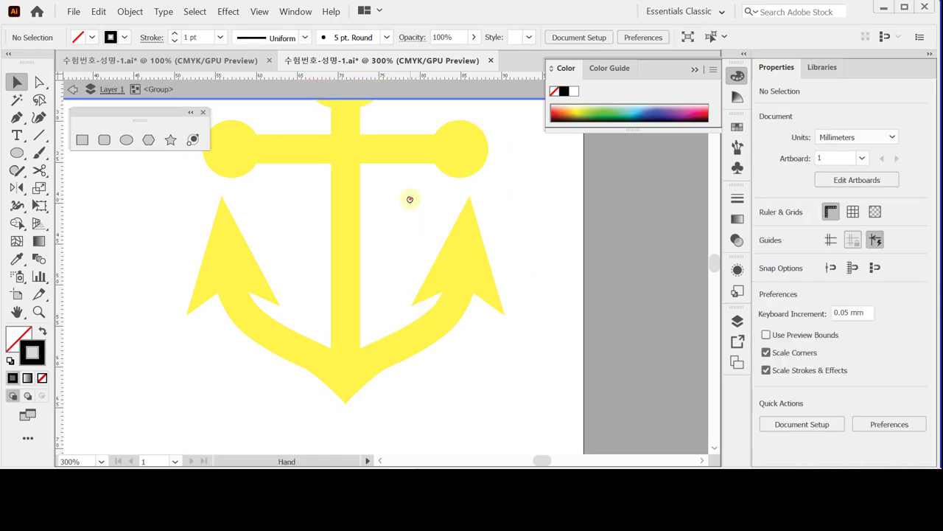
drag(409, 199, 406, 217)
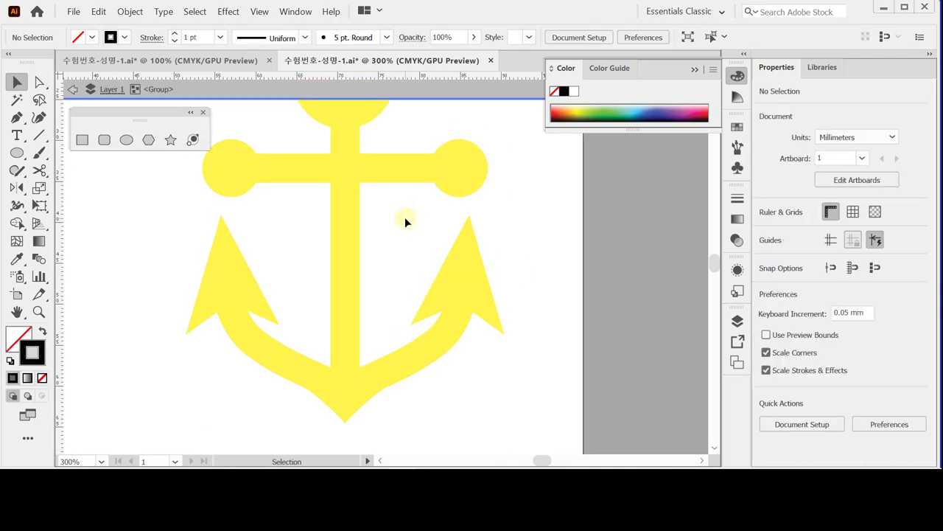
click(247, 344)
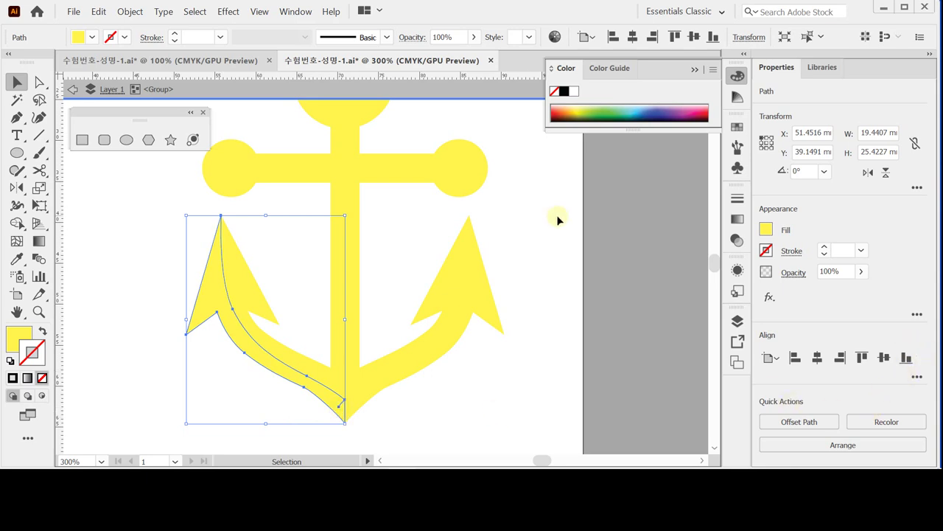
click(557, 400)
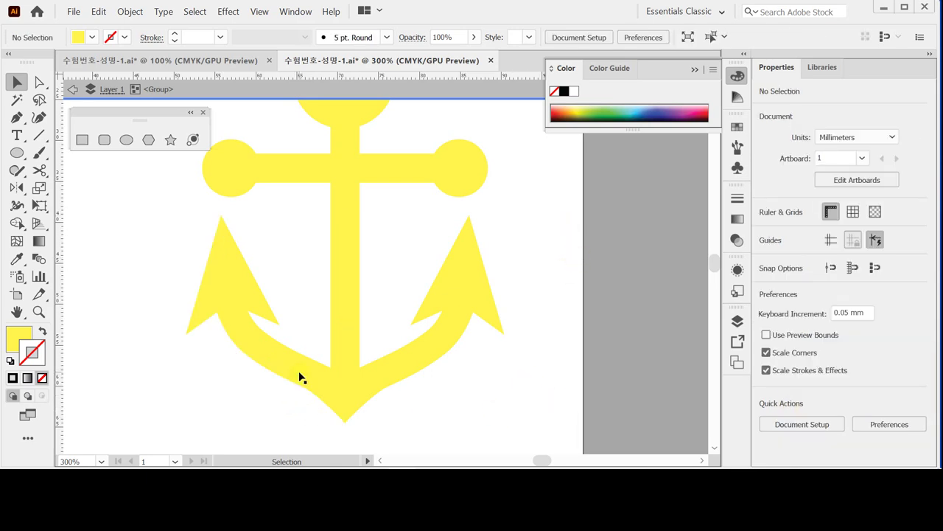
click(299, 377)
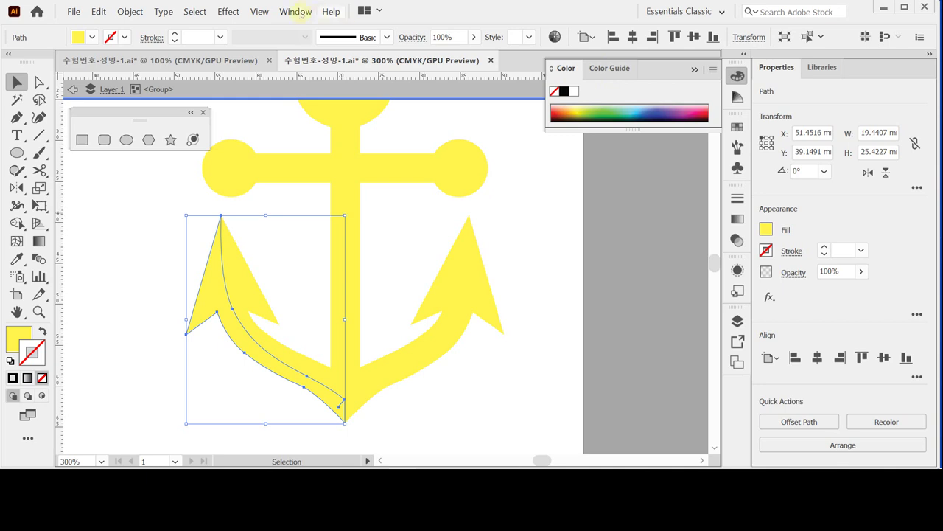
click(295, 11)
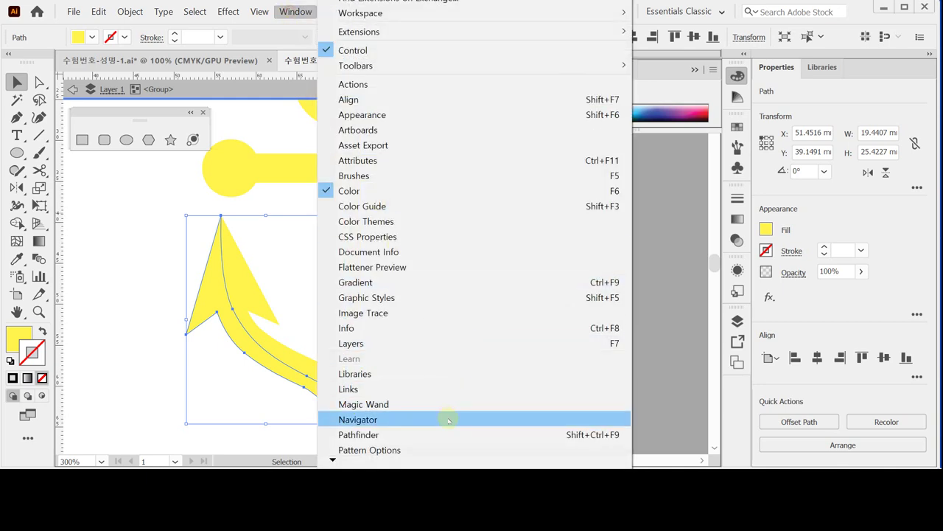
click(447, 434)
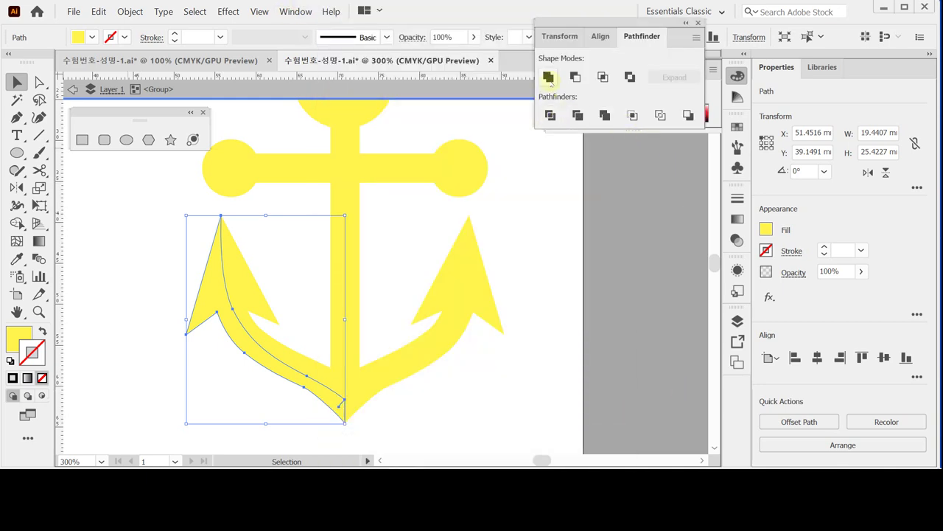
click(380, 383)
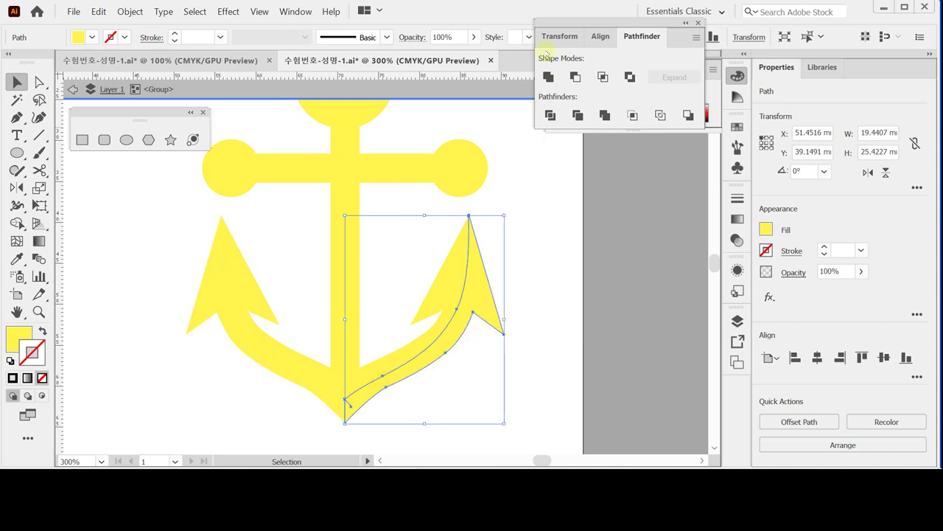
Select the left outer arm piece and float the Color panel beside the anchor, expanded to show its CMYK sliders.
click(287, 370)
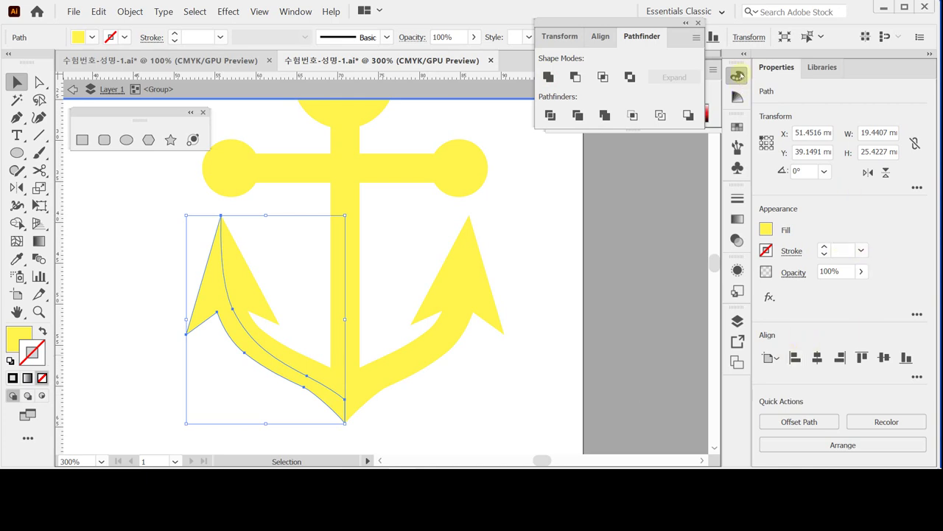
drag(737, 76, 555, 175)
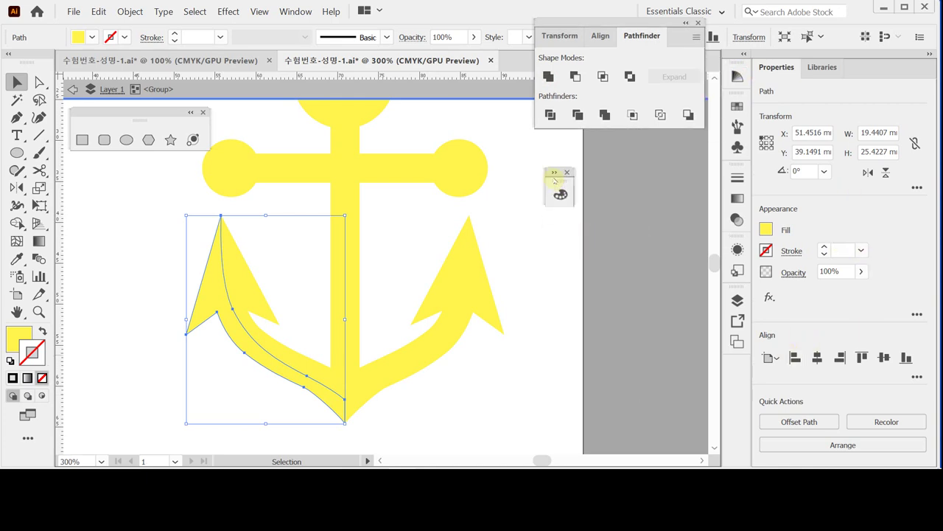
double_click(560, 185)
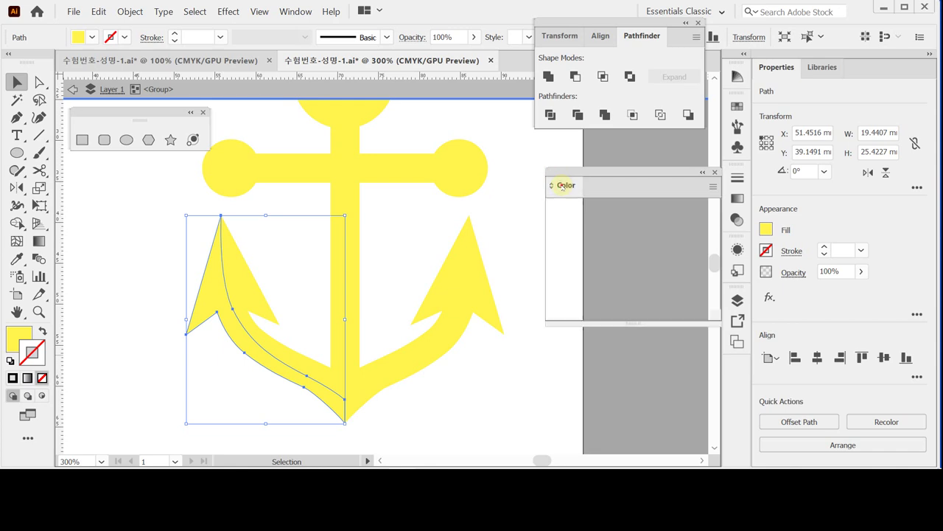
double_click(562, 186)
drag(562, 185, 541, 184)
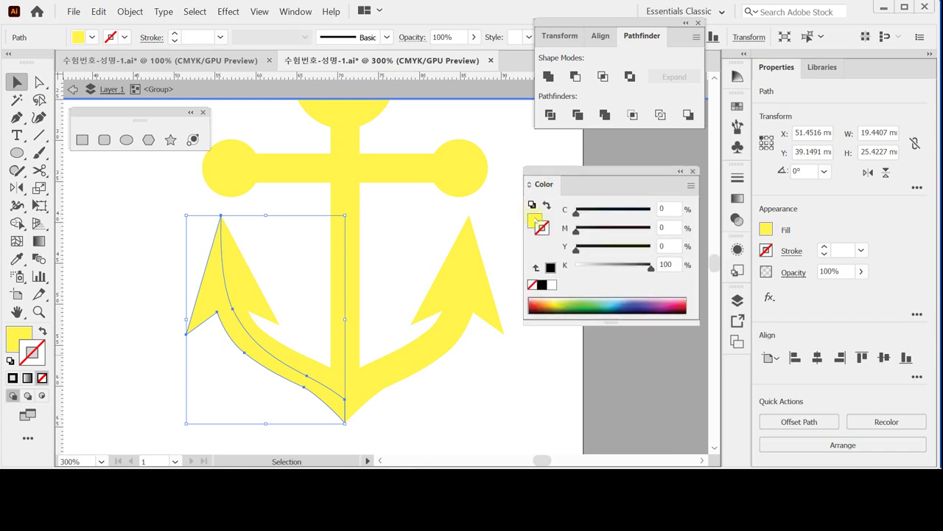
Fill the left outer arm piece with C 0, M 10, Y 100, K 0.
click(535, 221)
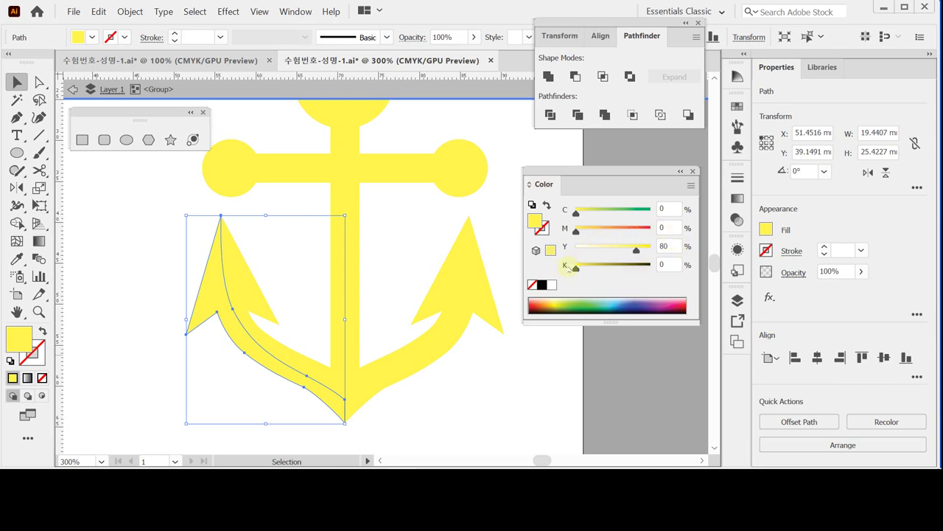
click(551, 284)
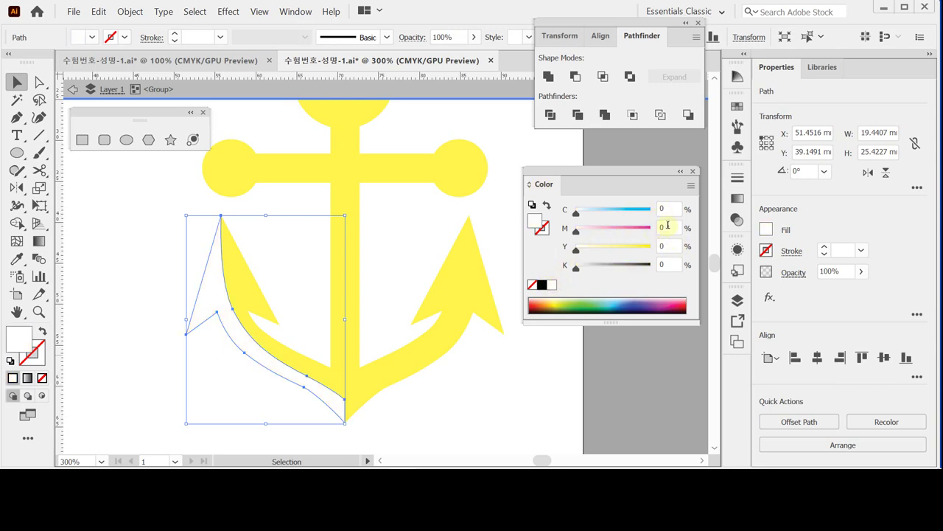
click(667, 228)
text(10)
key(Tab)
text(100)
key(Tab)
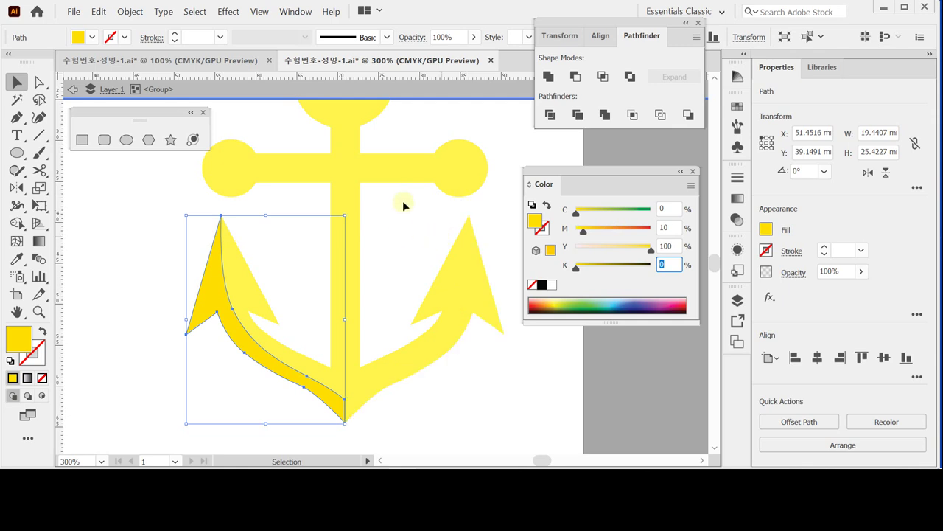
Fill the right half of the anchor's body with C 0, M 30, Y 100, K 0.
click(417, 172)
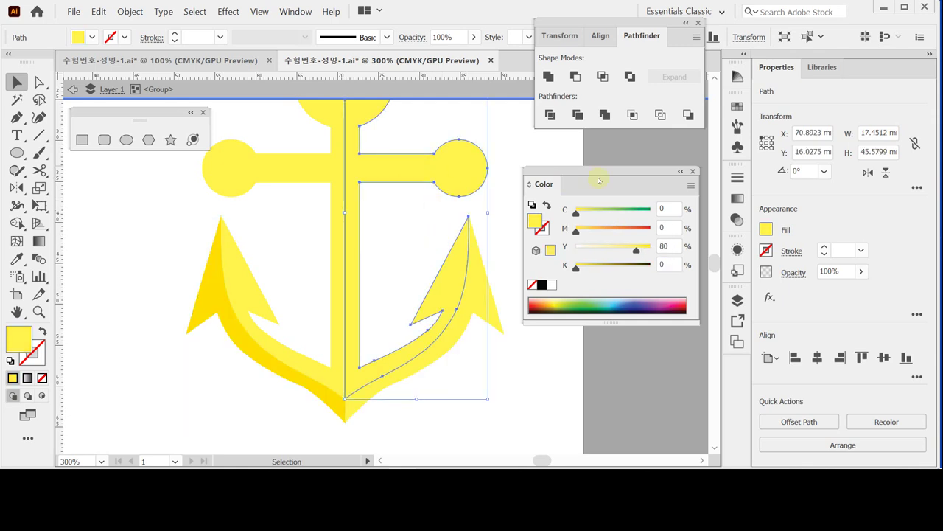
click(673, 228)
text(30)
key(Tab)
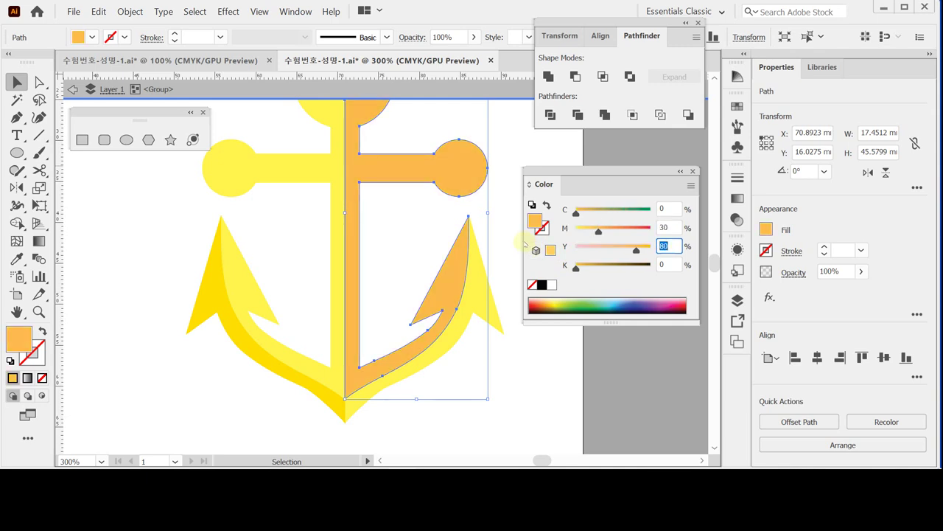
text(100)
key(Return)
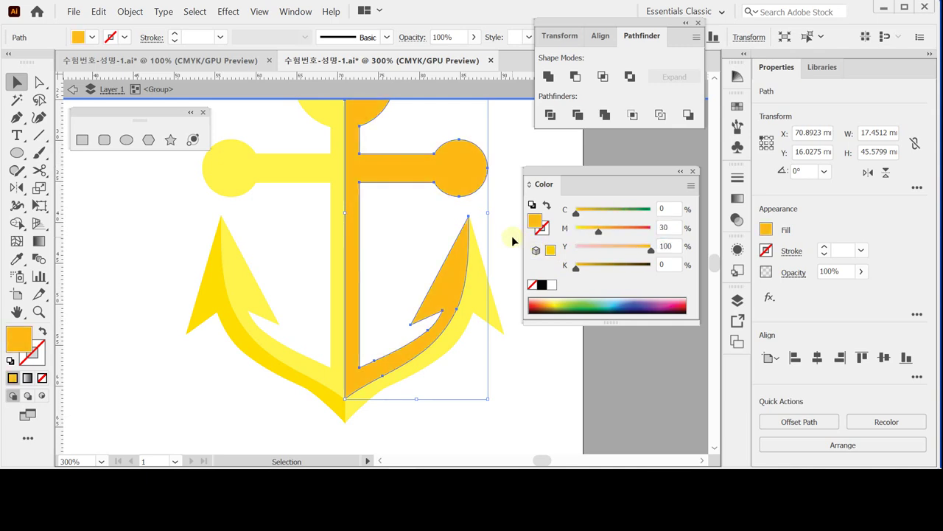
Fill the right outer arm piece of the anchor with C 0, M 60, Y 50, K 20.
click(485, 304)
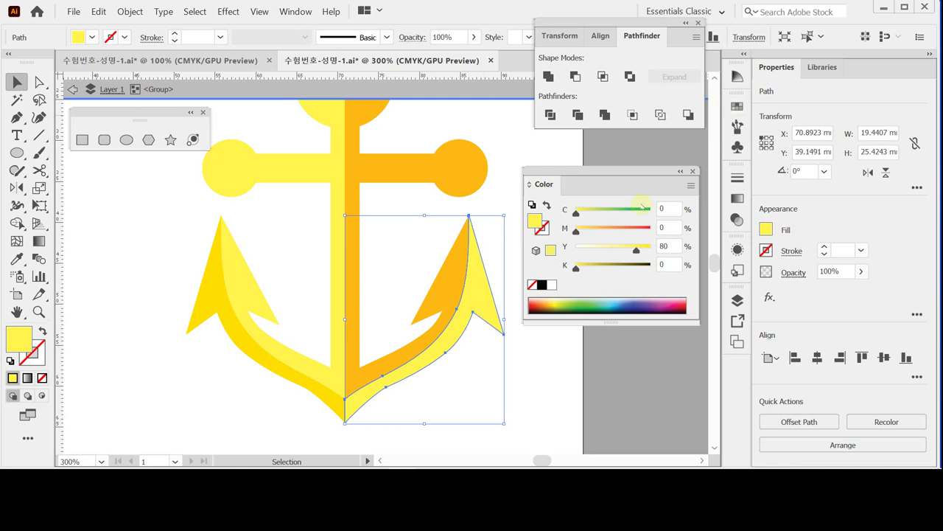
double_click(671, 226)
text(60)
key(Tab)
text(50)
key(Tab)
text(20)
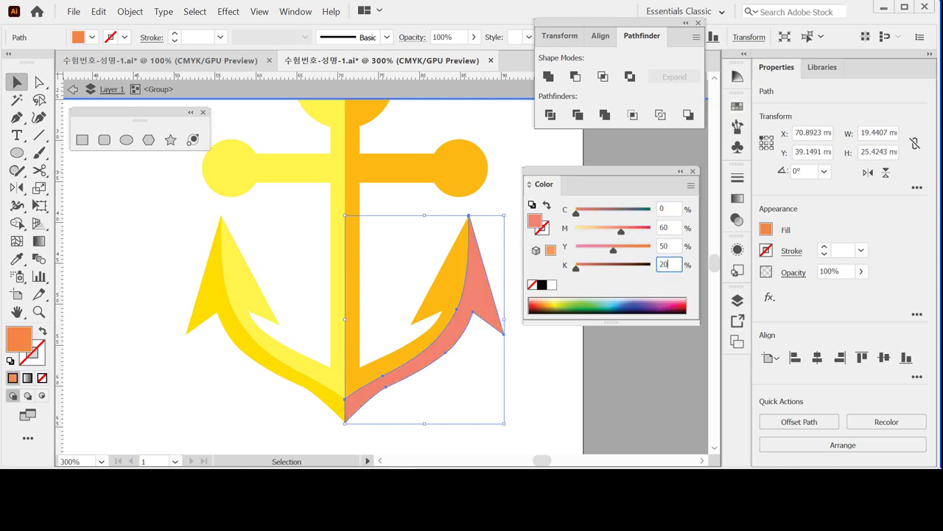
key(Return)
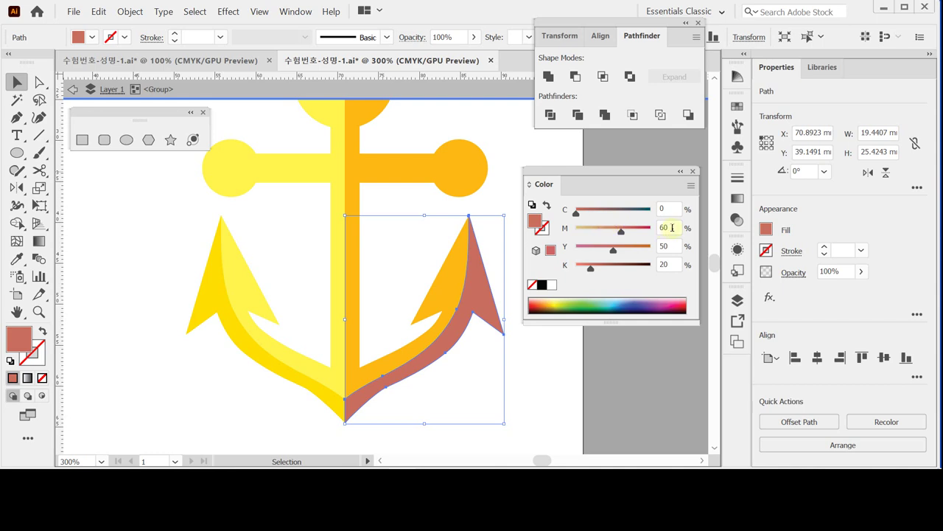
drag(673, 228, 660, 228)
key(Tab)
key(Tab)
key(shift+Tab)
Check the unfilled circle inside the anchor's ring and exit the isolation mode of the anchor group.
drag(406, 213, 404, 312)
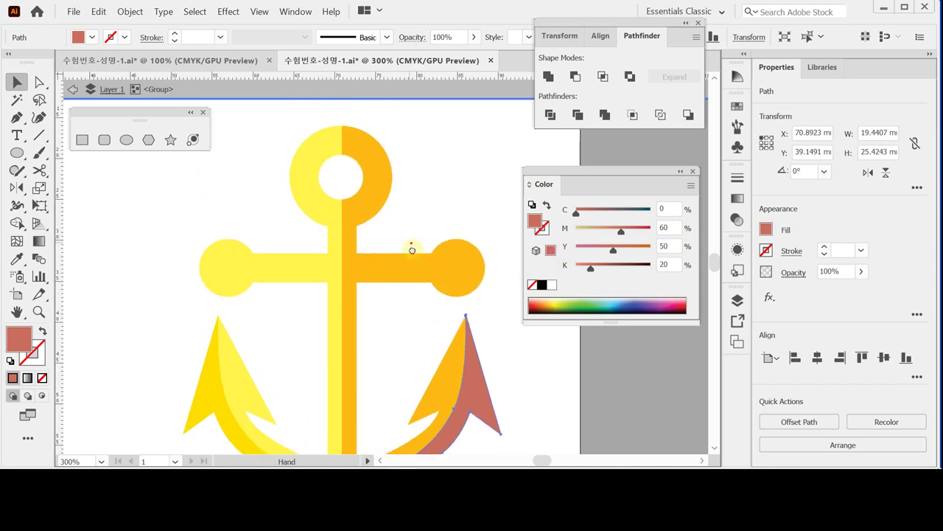
drag(412, 248, 417, 280)
click(341, 209)
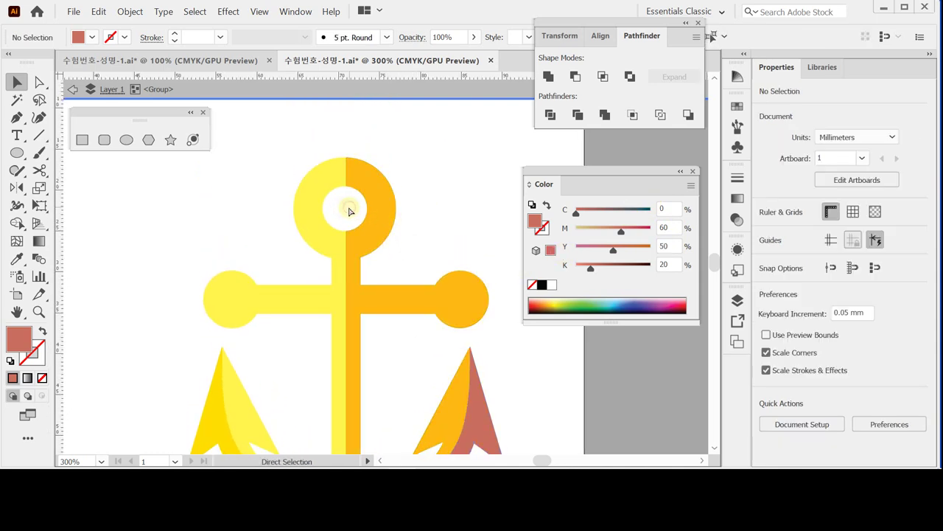
click(345, 214)
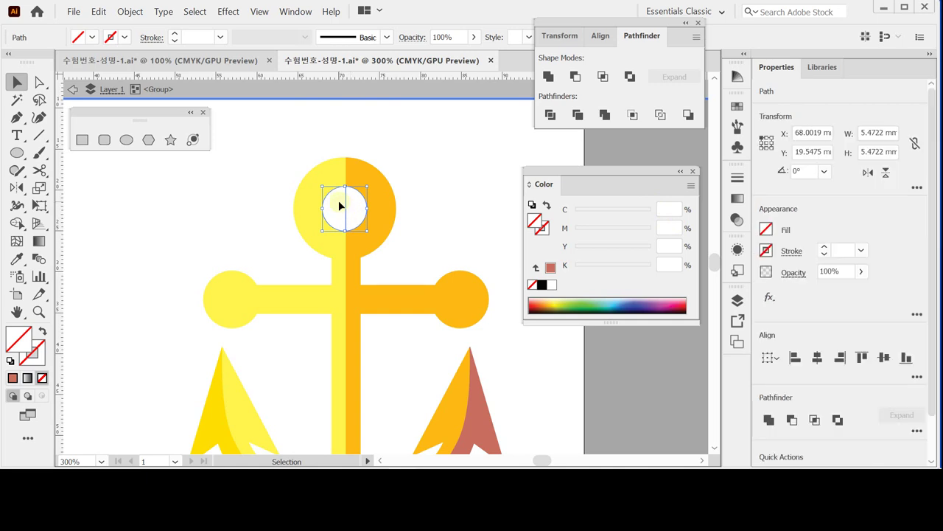
key(ctrl+shift+a)
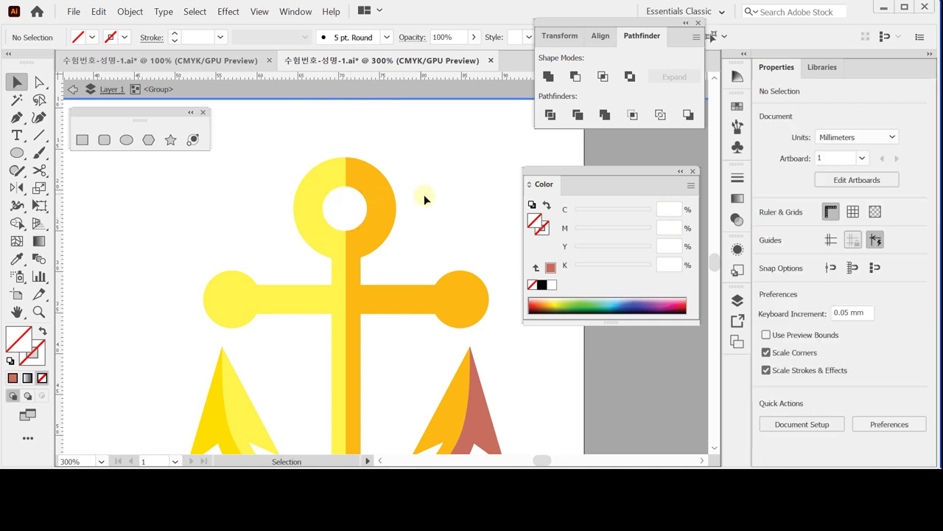
ctrl+alt+click(426, 289)
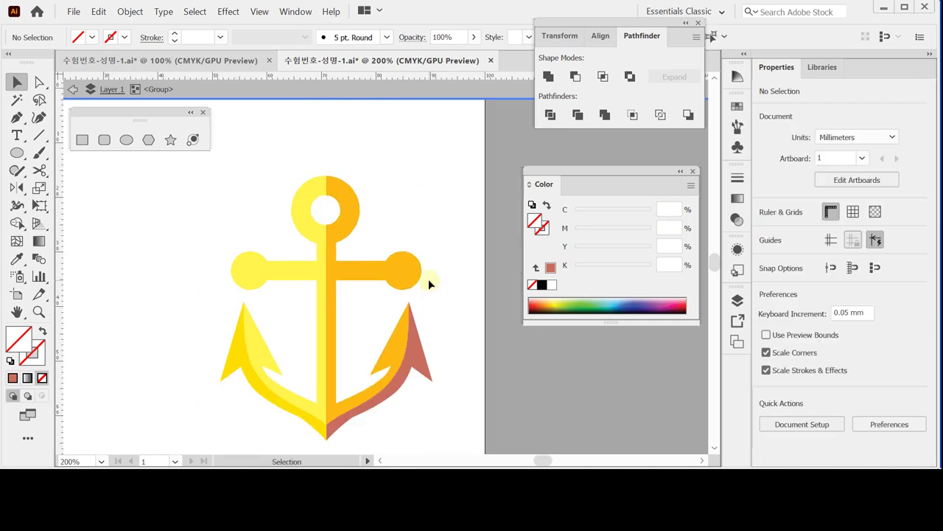
double_click(441, 175)
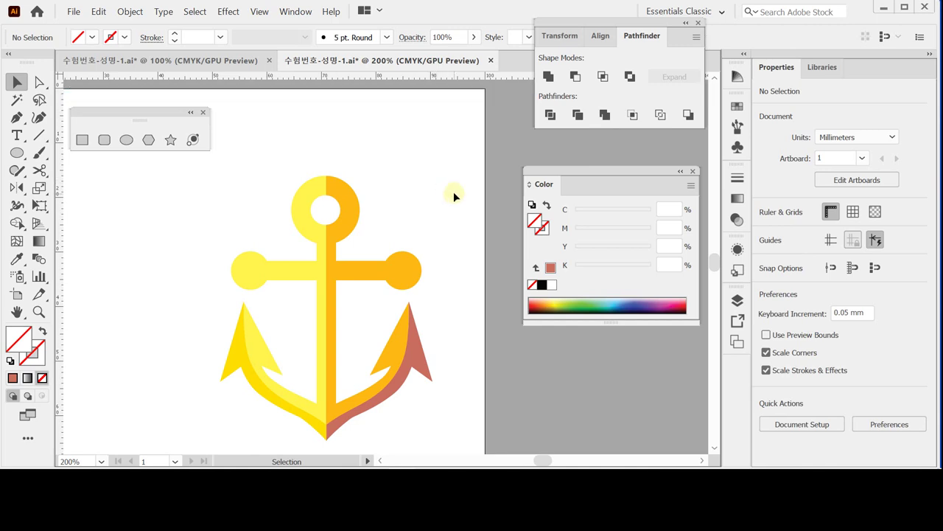
Rotate the whole anchor group by 20° about its centre.
drag(438, 204, 432, 152)
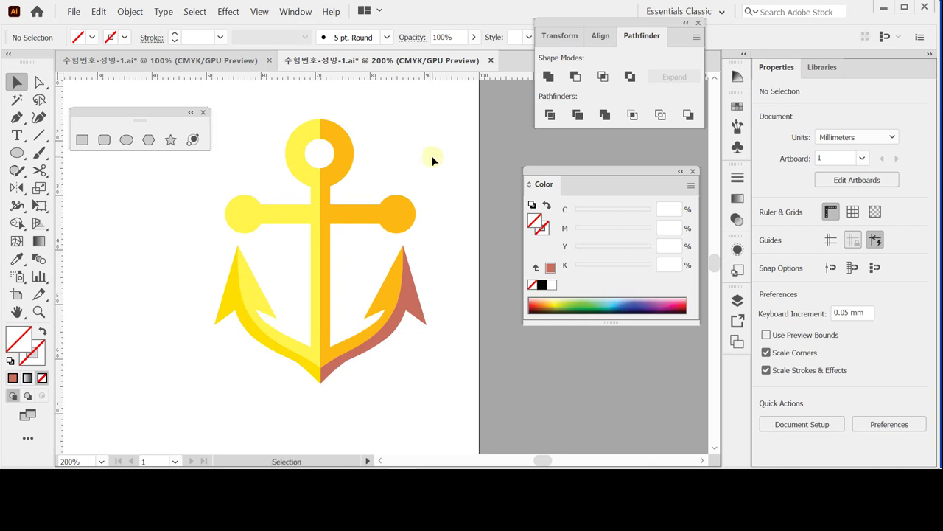
click(329, 222)
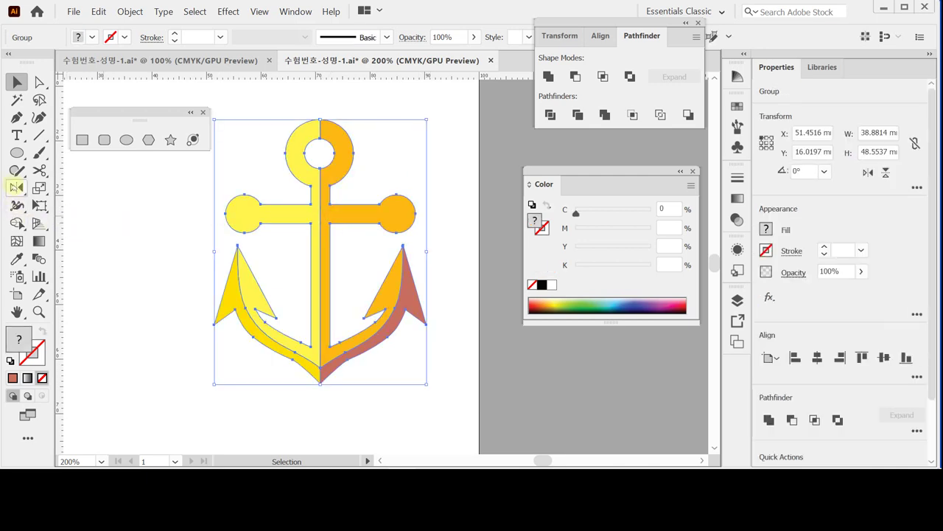
click(16, 187)
drag(15, 187, 49, 187)
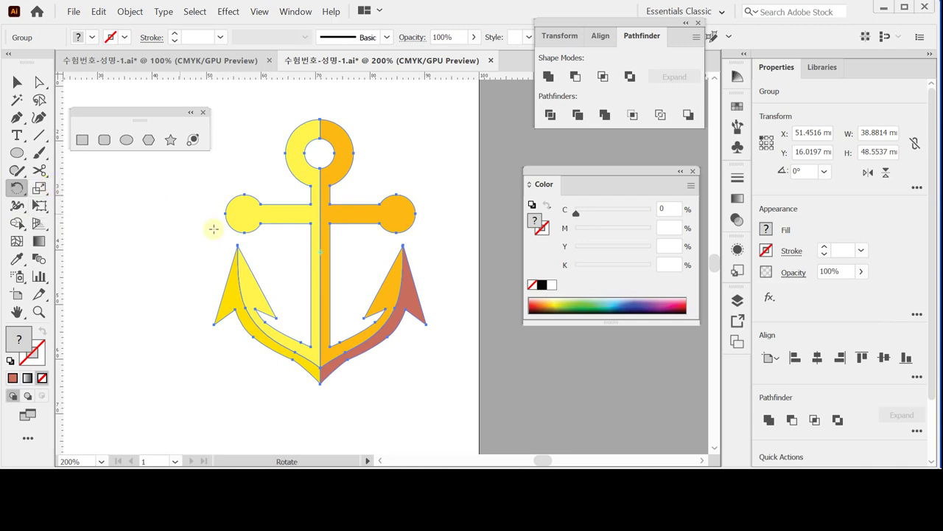
double_click(15, 187)
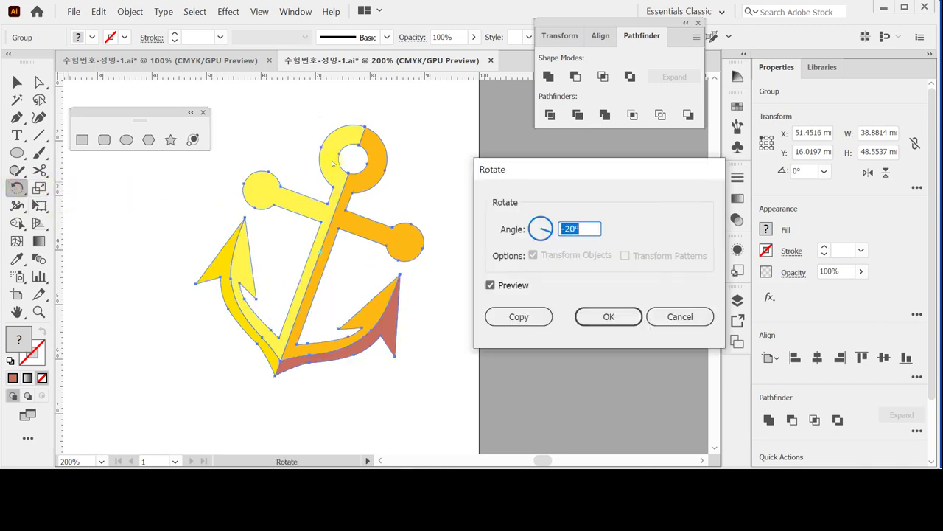
text(20)
key(Tab)
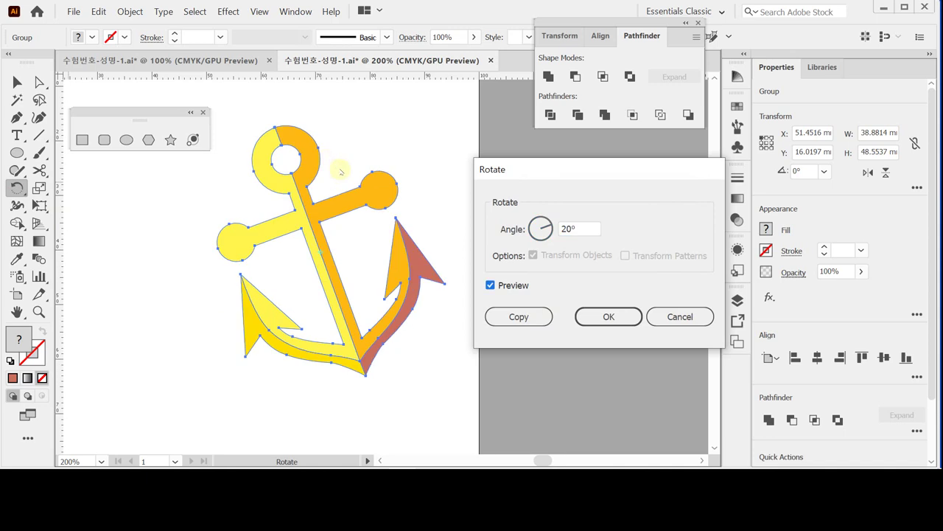
key(Return)
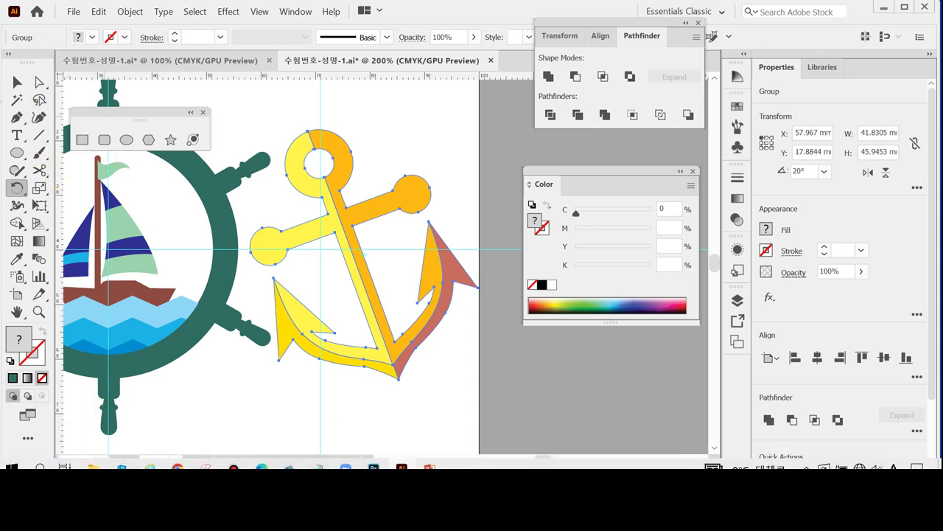
Fit the whole artboard in the window, deselect the anchor and hide the guides.
double_click(17, 313)
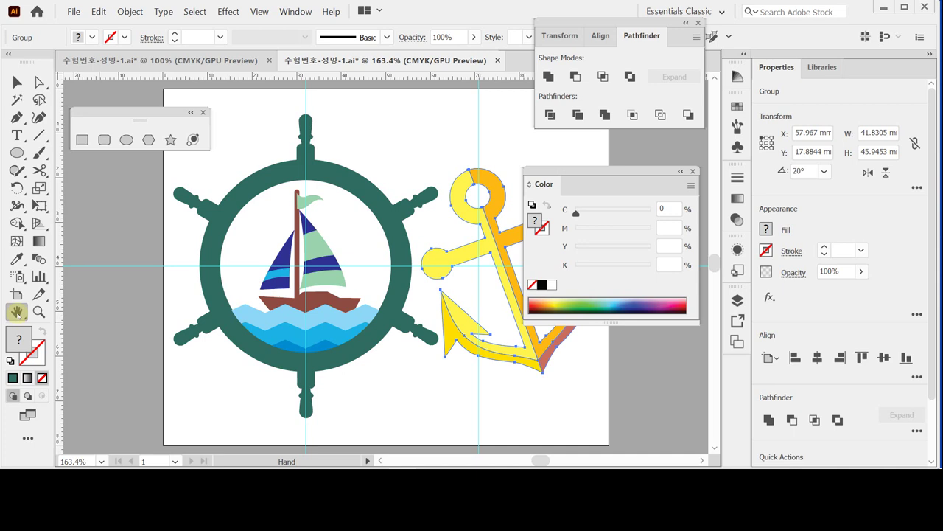
ctrl+click(414, 117)
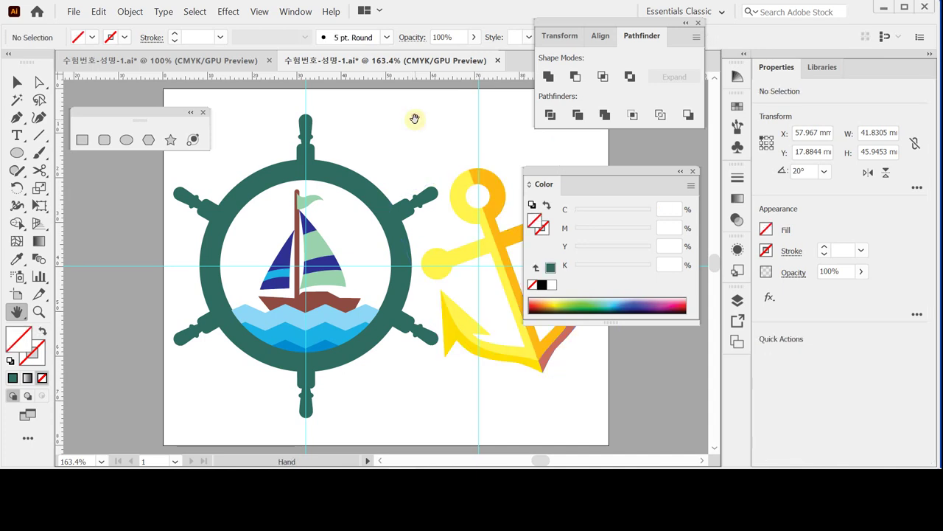
right_click(415, 118)
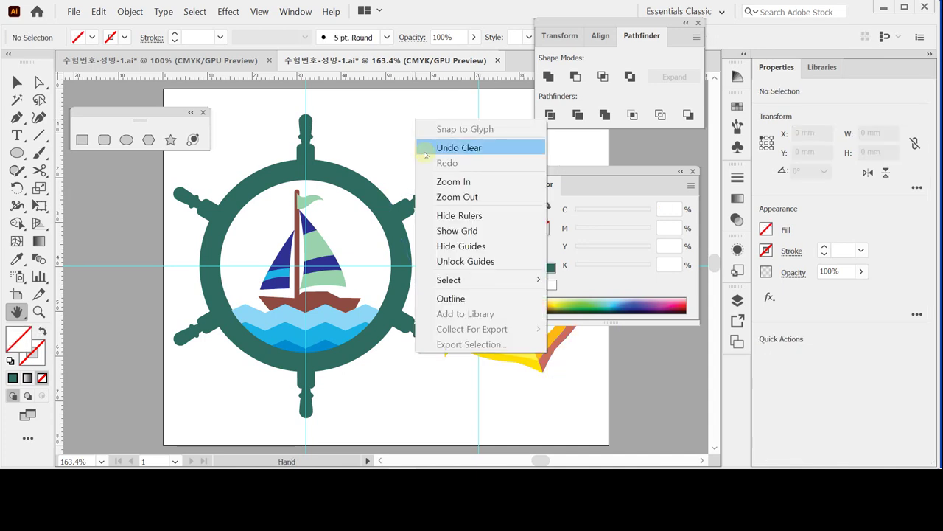
click(491, 247)
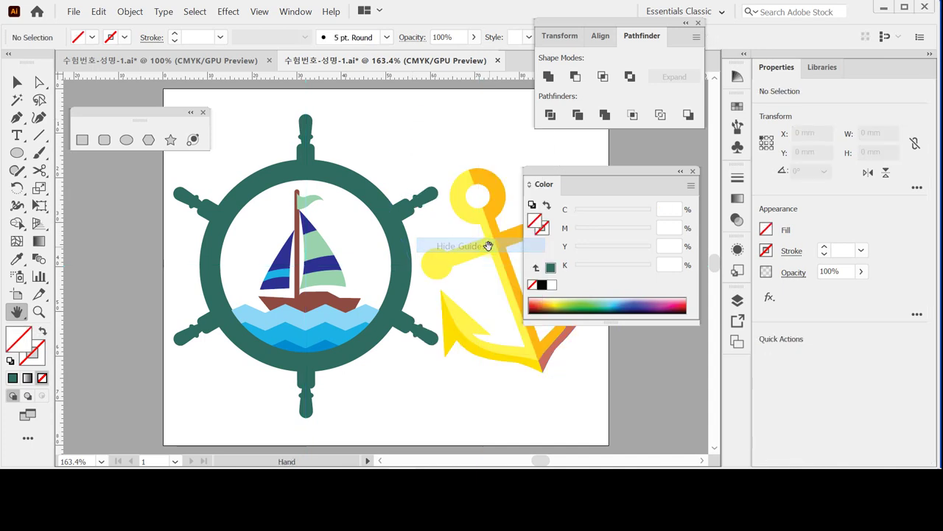
Reset the Essentials Classic workspace to clear the floating panels off the artwork.
drag(622, 28, 602, 34)
click(689, 11)
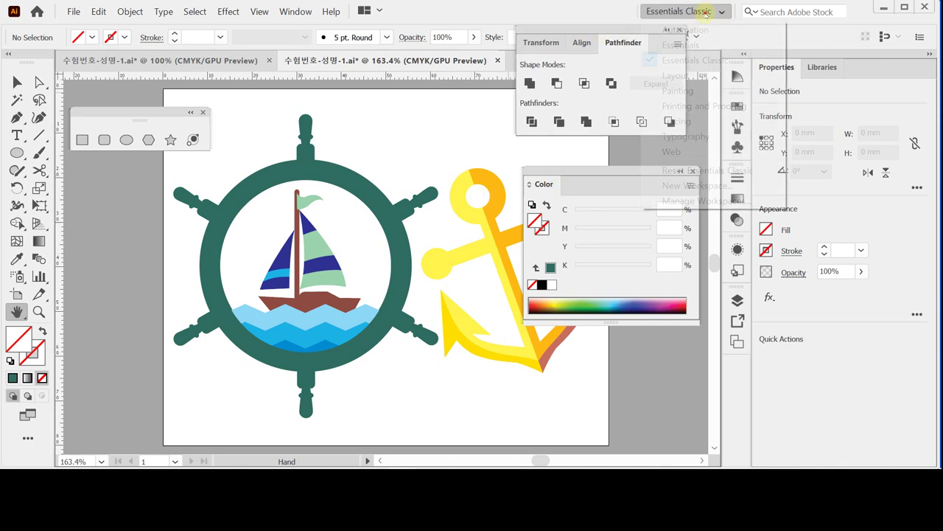
click(739, 170)
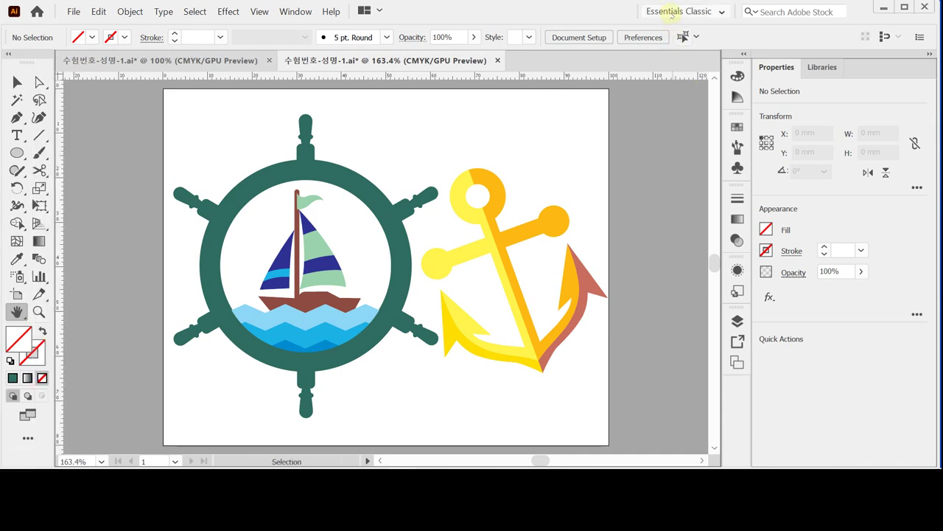
click(672, 12)
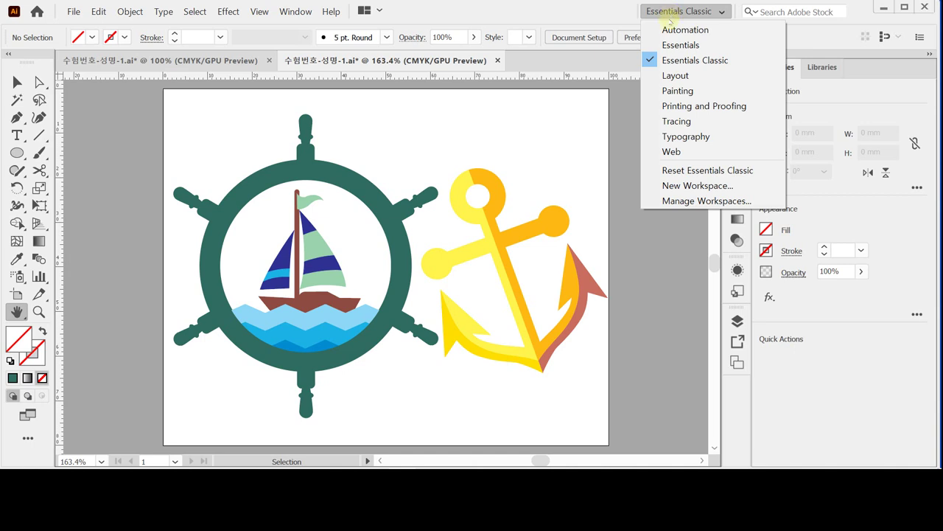
click(689, 171)
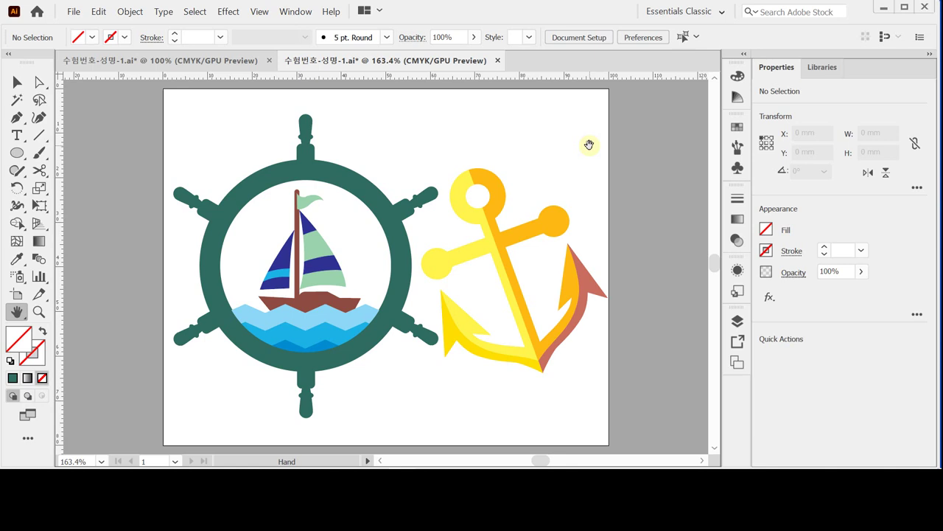
Save the artwork as 수험번호-성명-1.ai in the GTQ folder, replacing the existing file, with the Illustrator 2020 version and default options.
click(114, 132)
click(73, 12)
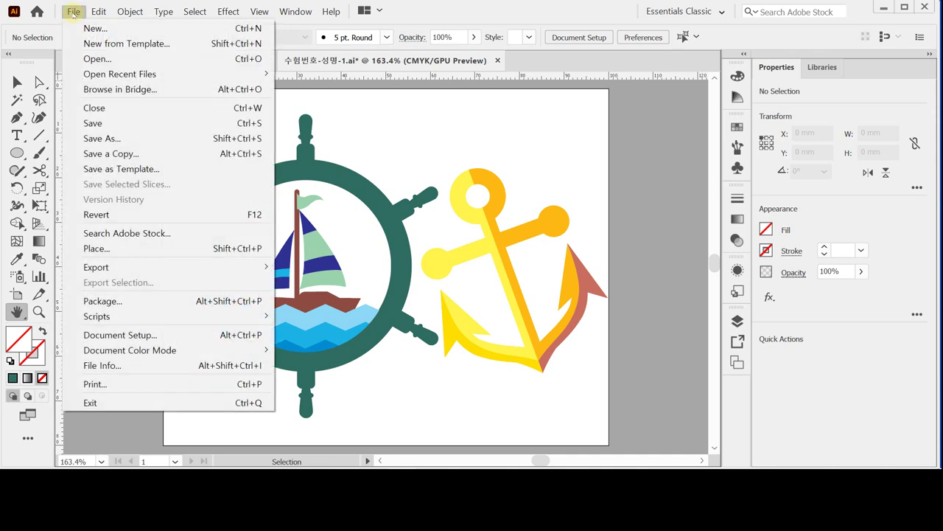
click(126, 139)
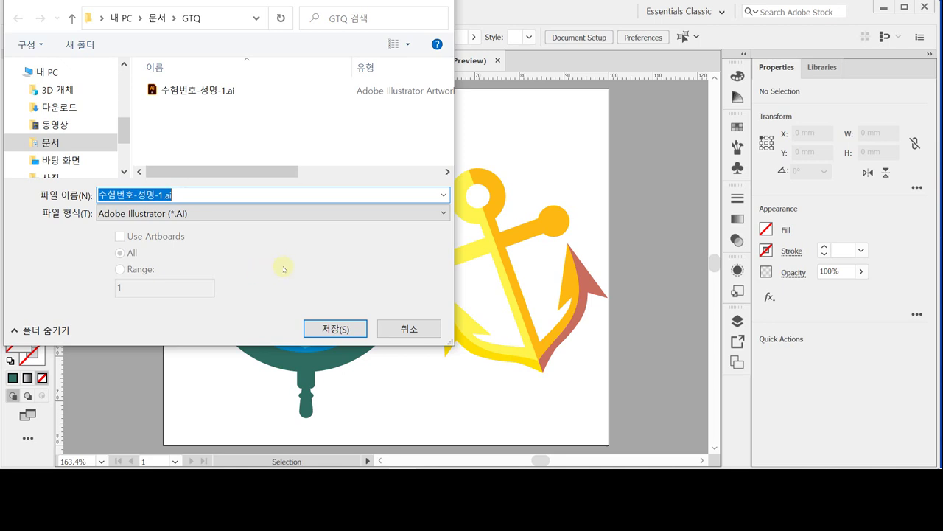
click(322, 328)
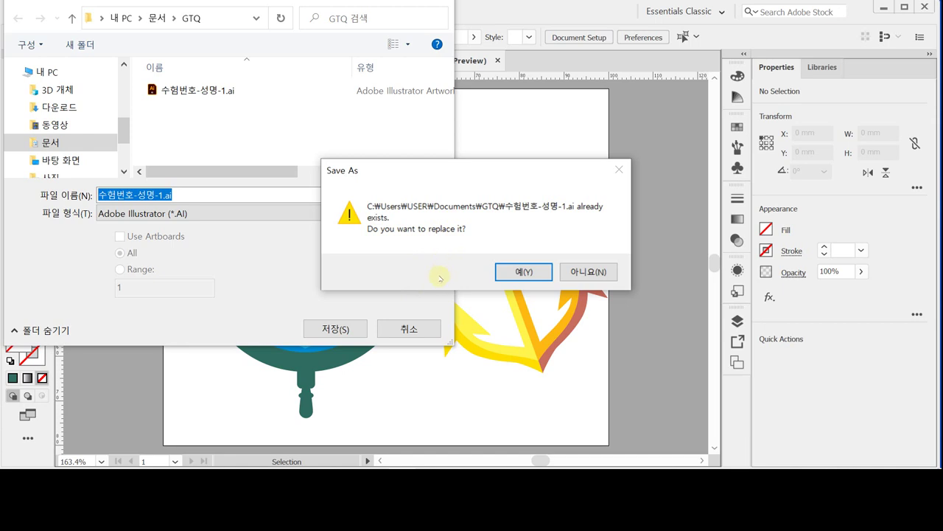
click(516, 274)
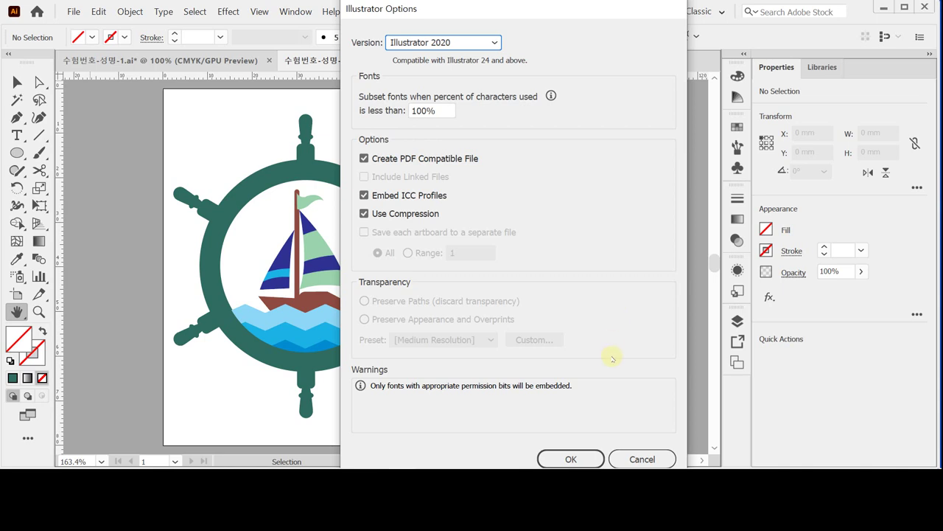
key(Return)
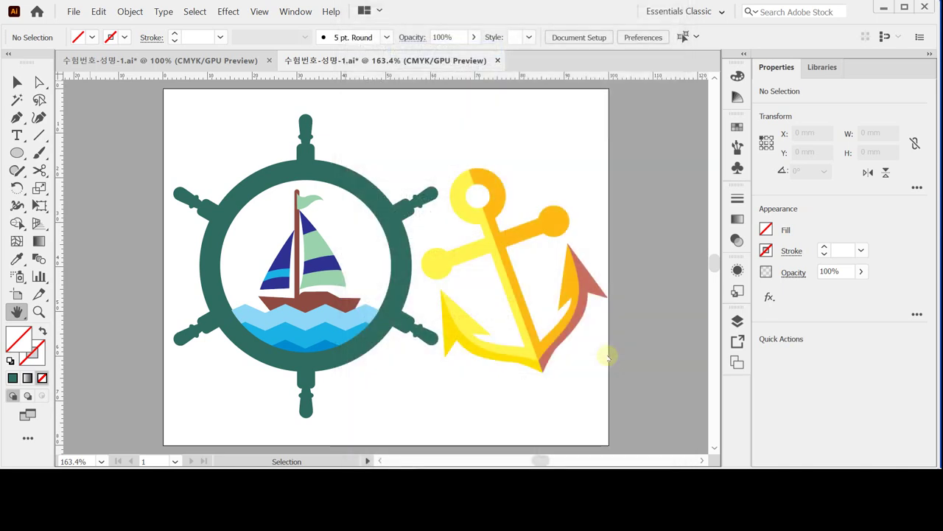